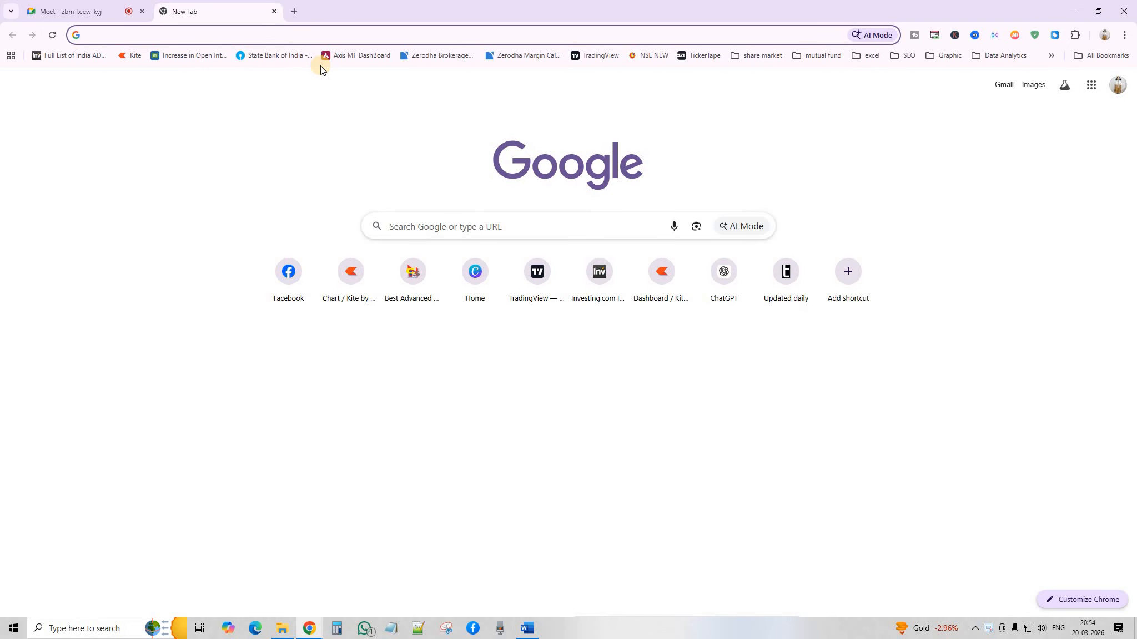
Open Google Images from google.com and search for "car".
type("google.com")
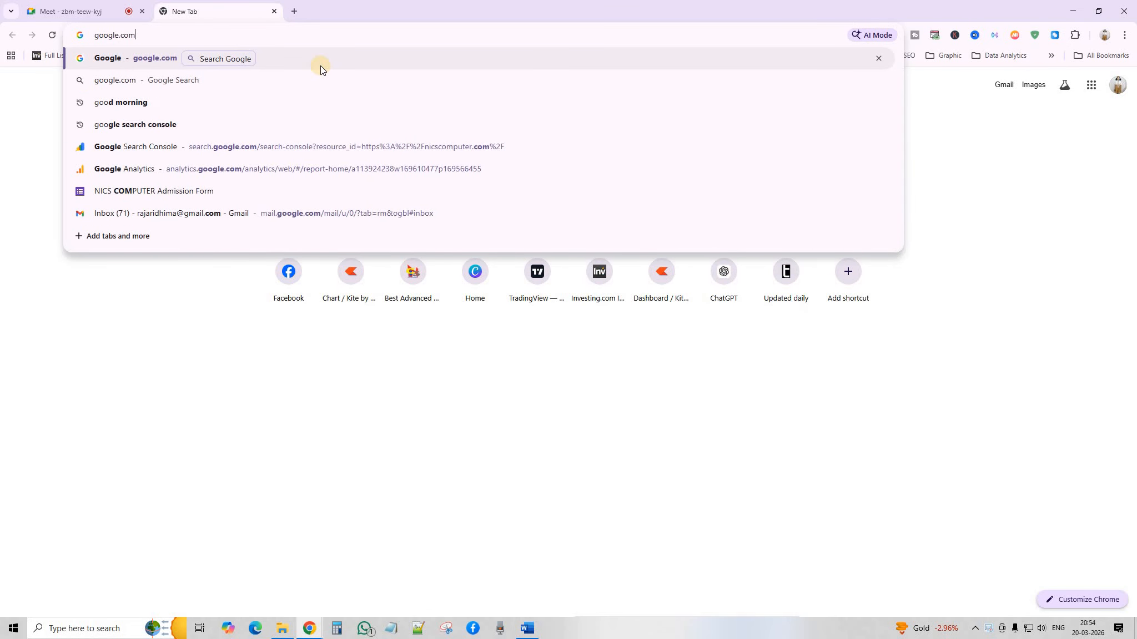
key("Return")
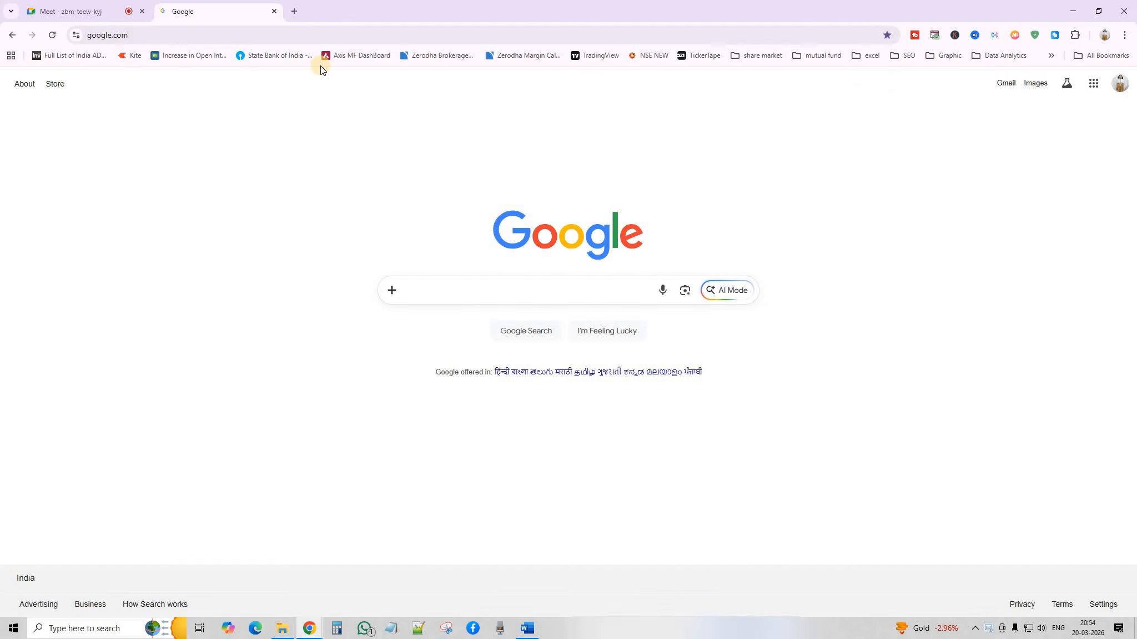
left_click(1035, 84)
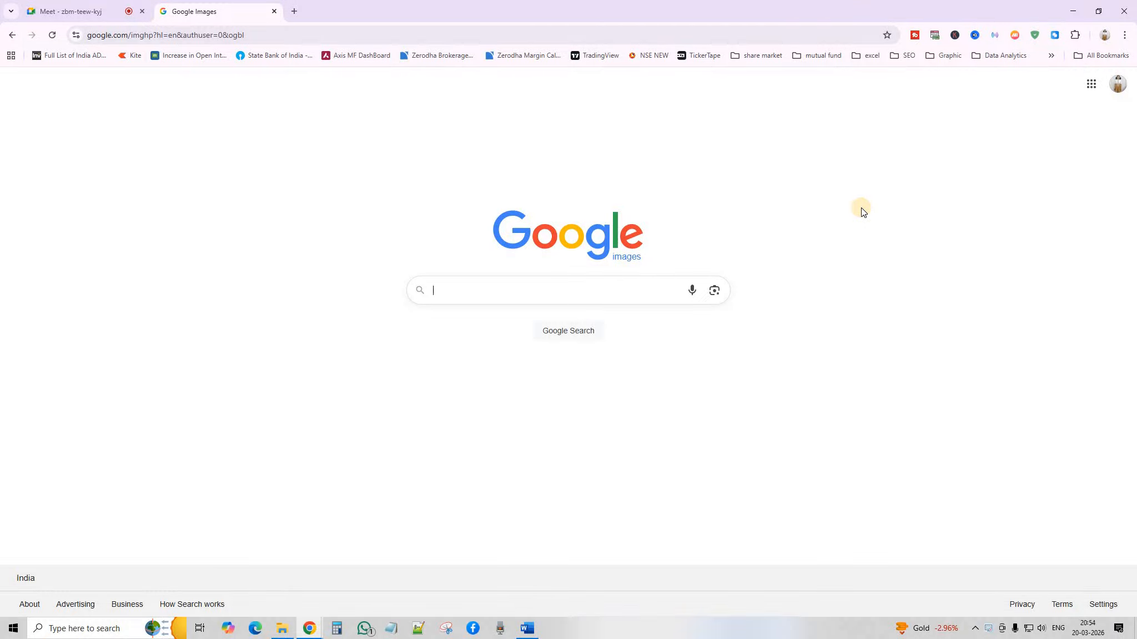
type("car")
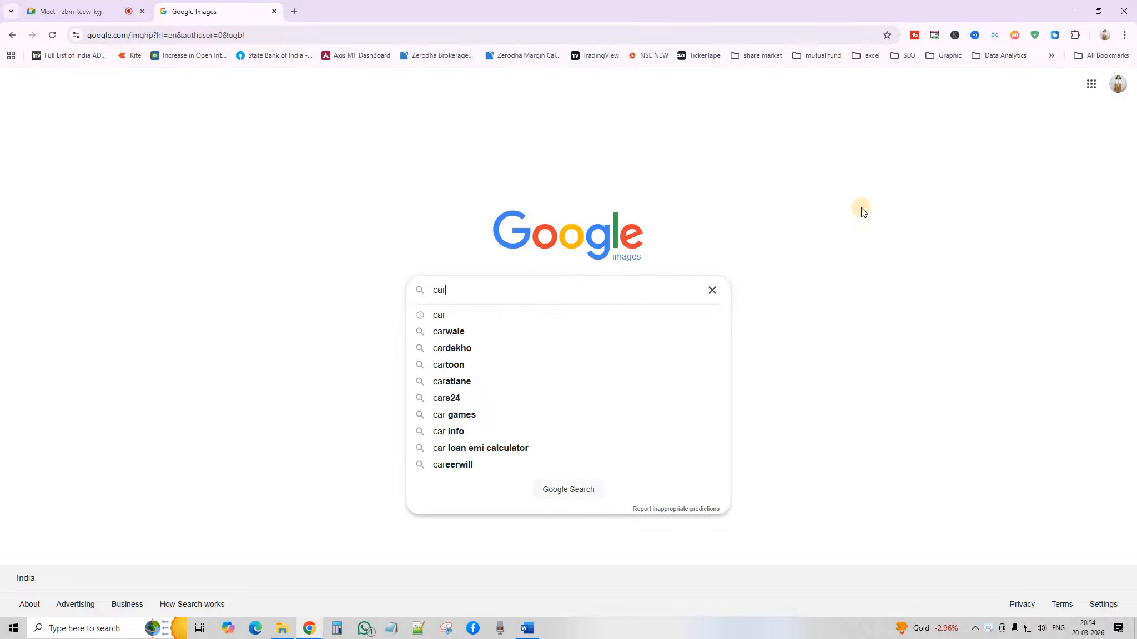
key("Return")
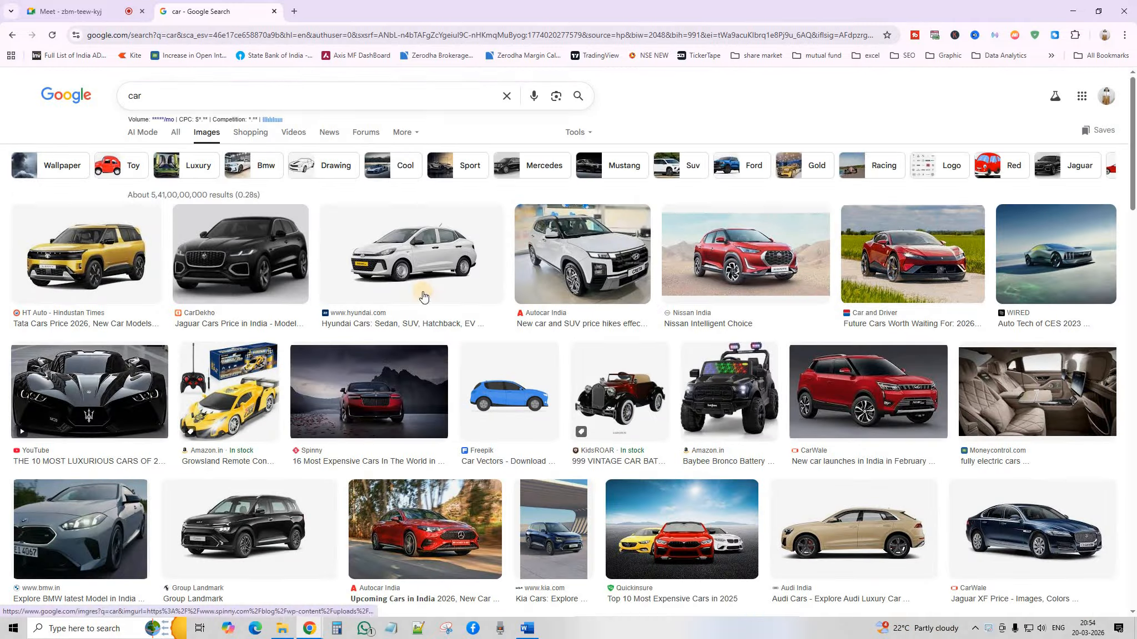
Open the yellow Tata Sierra image from the HT Auto result and copy the image.
left_click(108, 257)
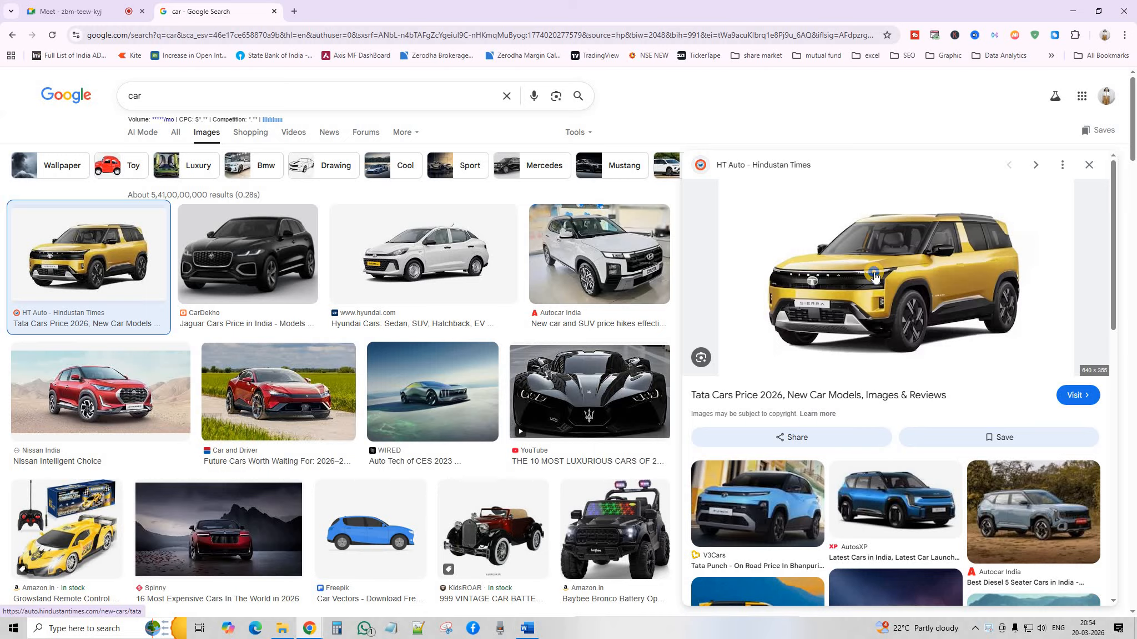
right_click(874, 274)
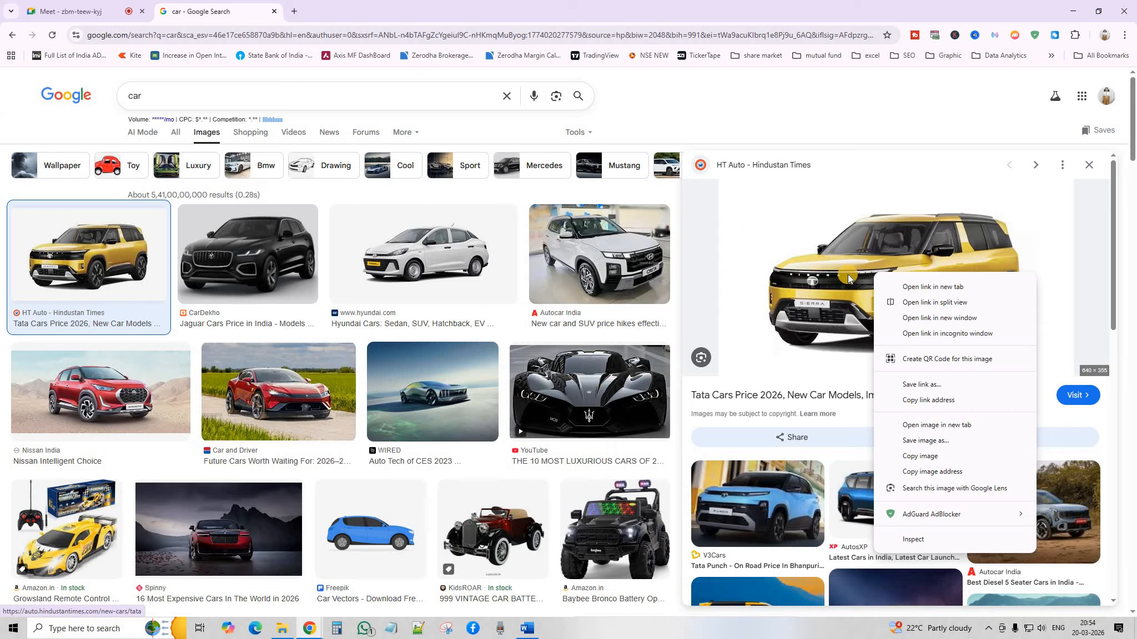
right_click(847, 274)
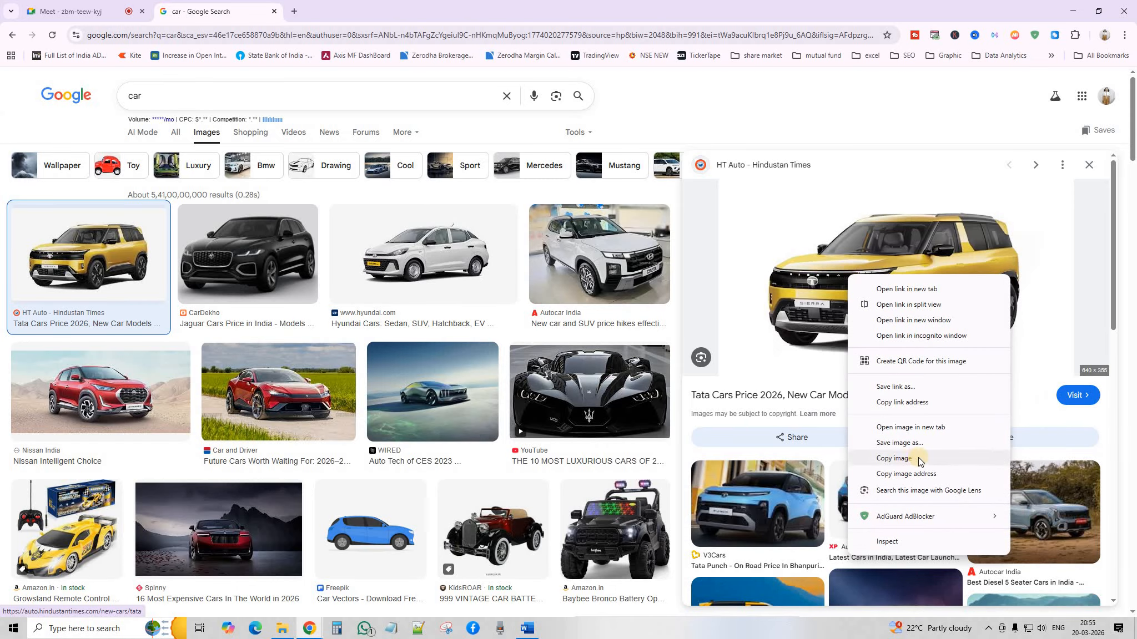
left_click(918, 458)
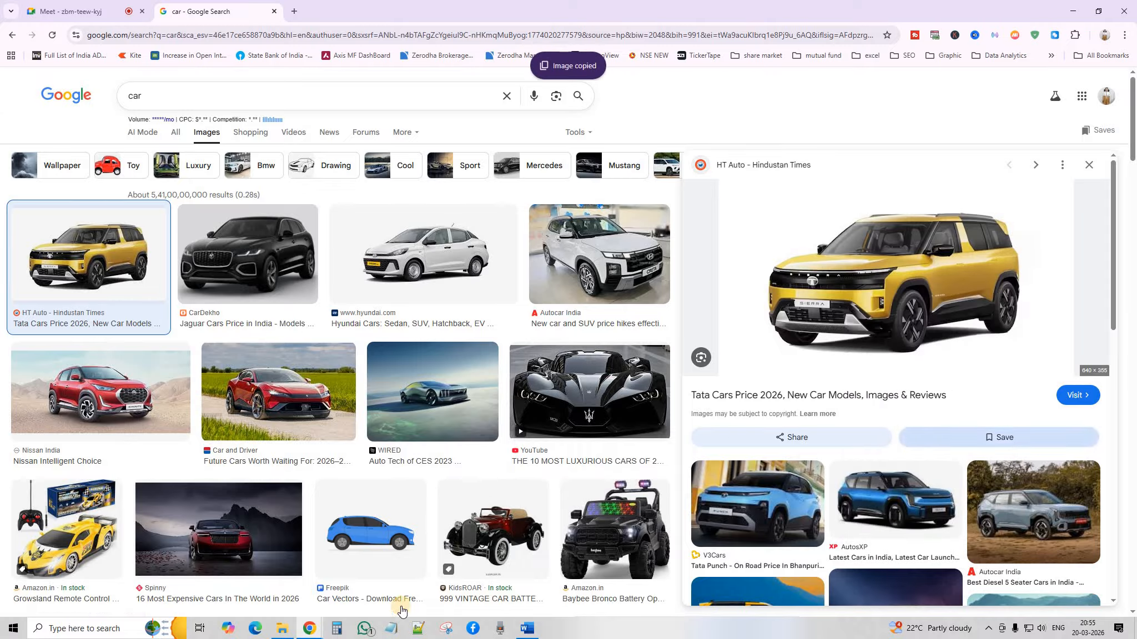
Switch to Word, paste the copied yellow car picture into the blank document and shrink it to about 5.2 cm wide.
left_click(527, 628)
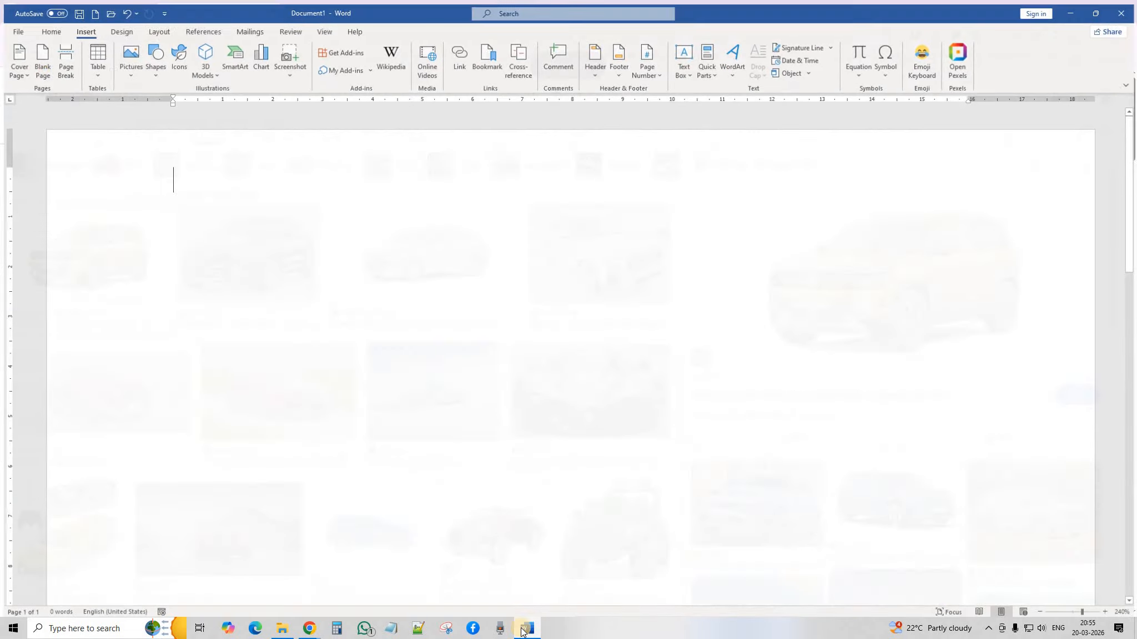
left_click(47, 27)
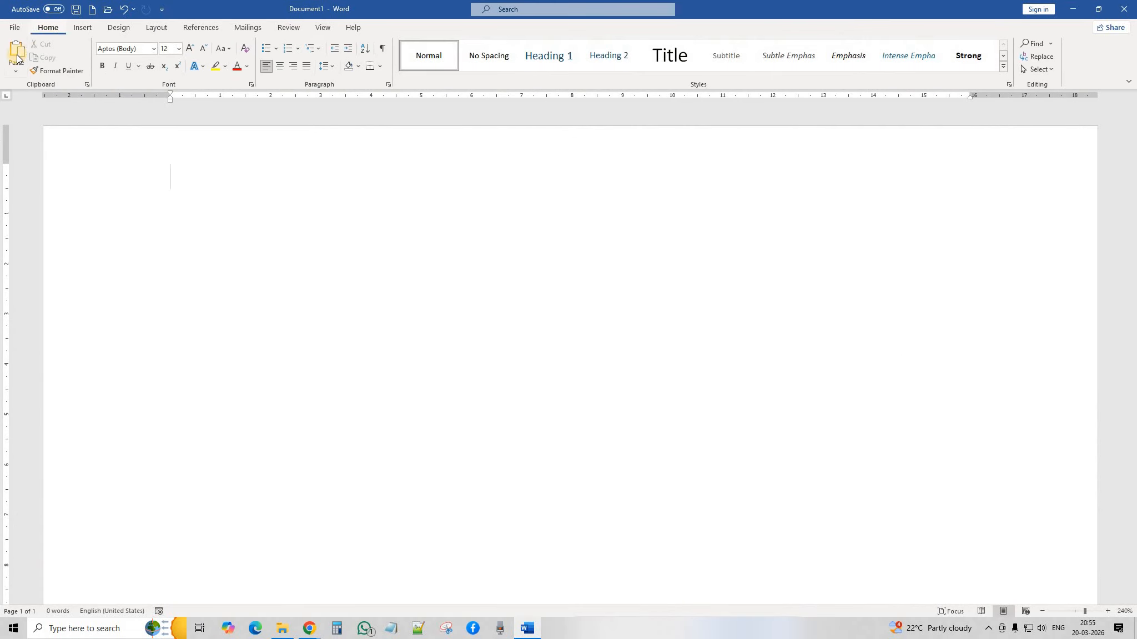
left_click(15, 54)
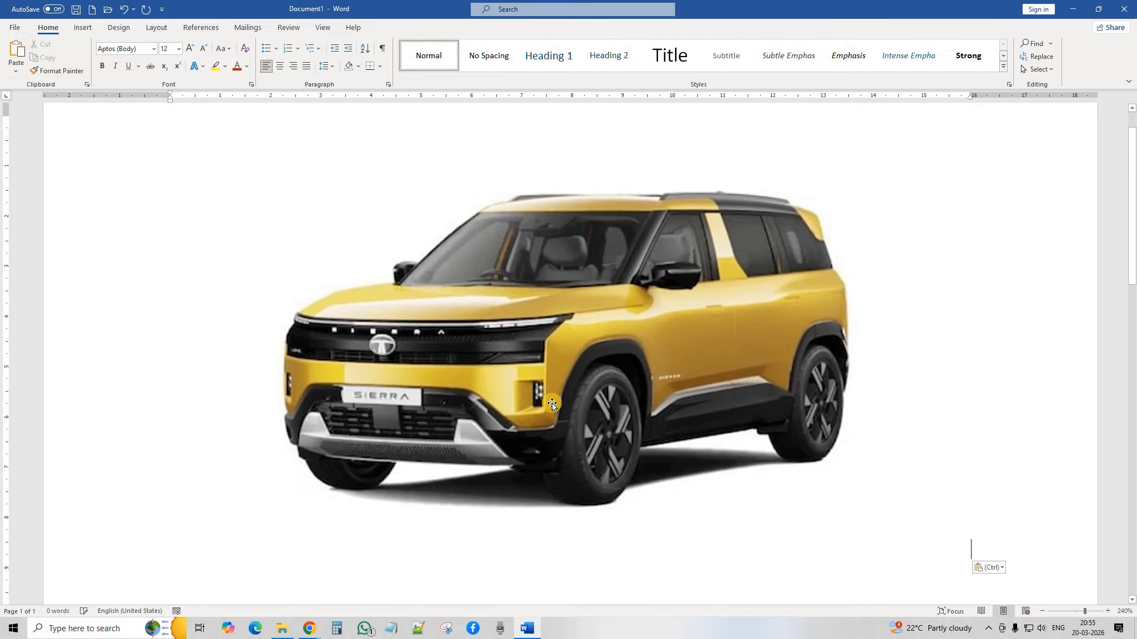
left_click(554, 371)
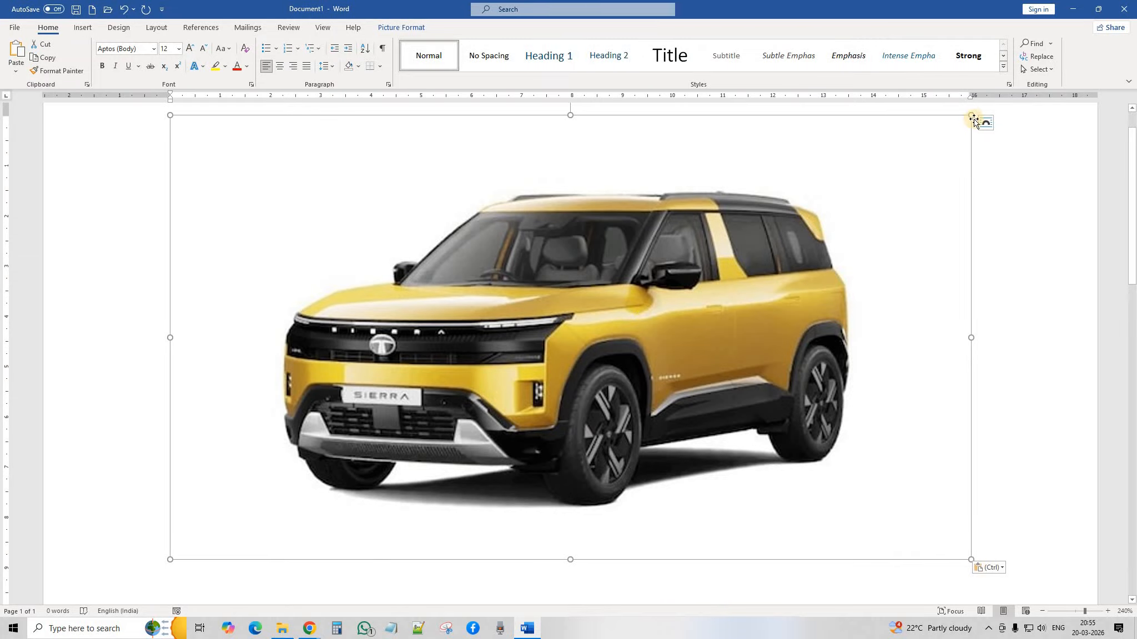
left_click_drag(971, 115, 425, 415)
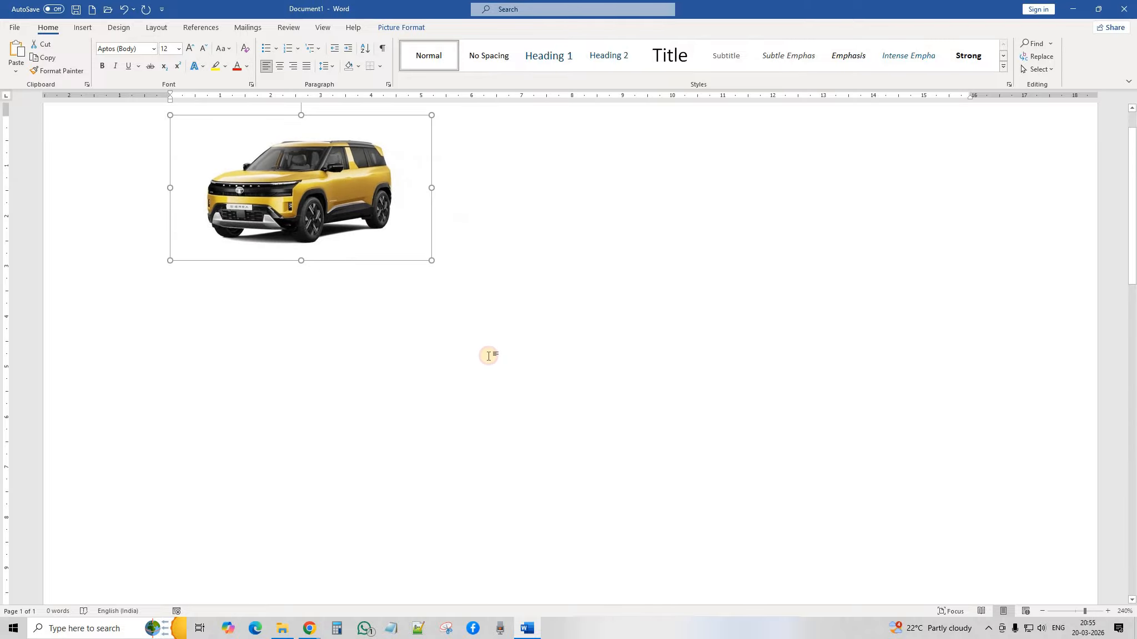
left_click(564, 239)
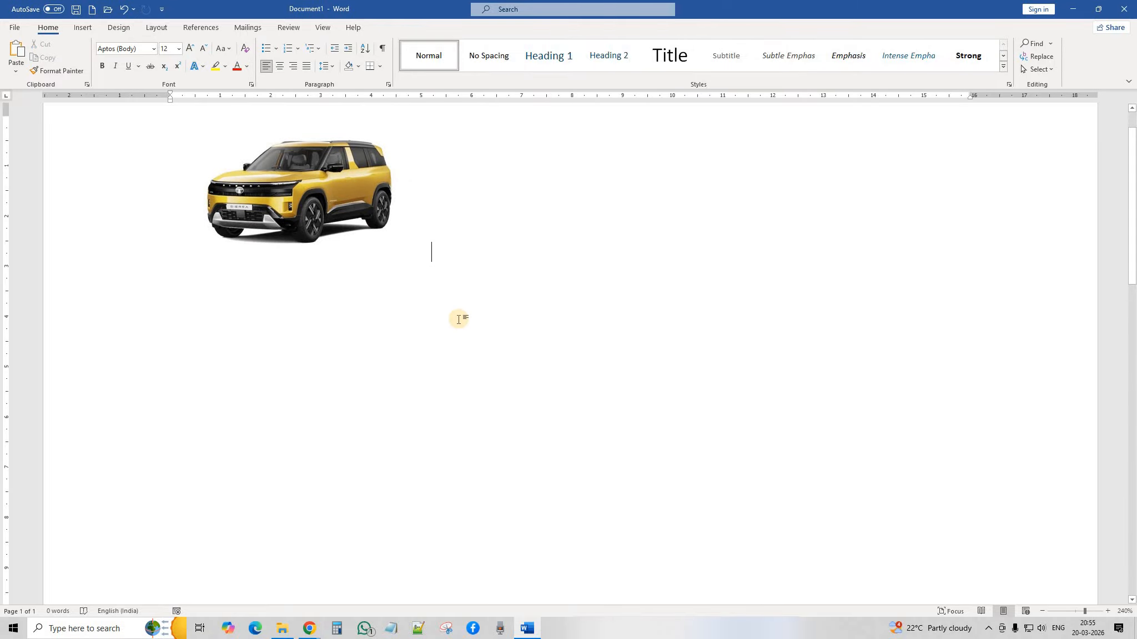
Switch back to the car image results in Chrome, open the red Car and Driver image and copy it.
left_click(310, 627)
left_click(257, 542)
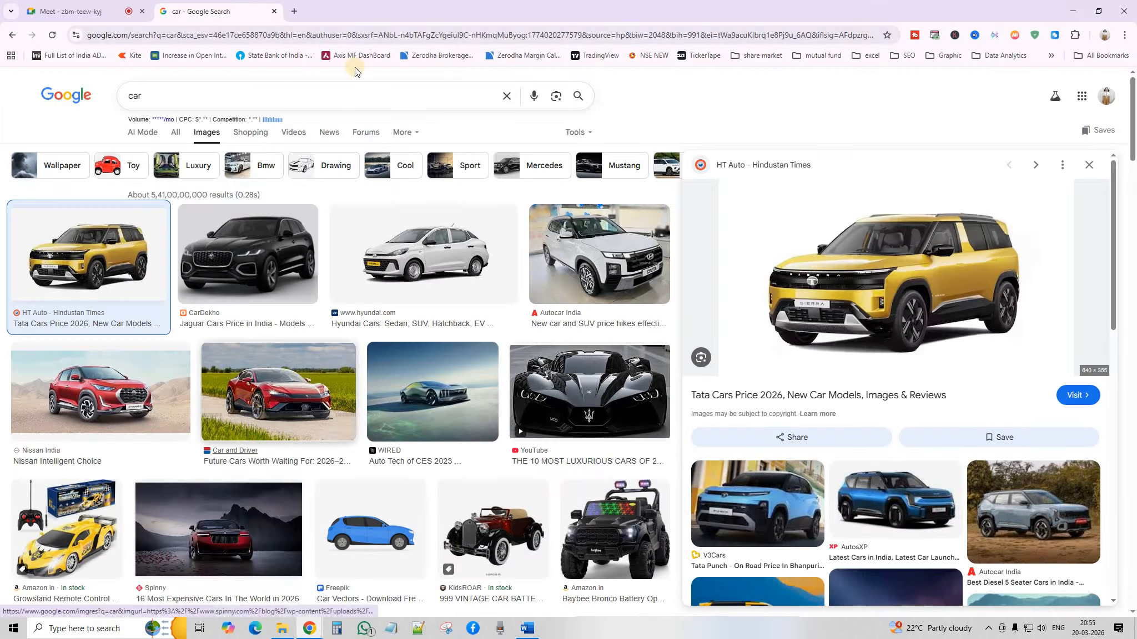
left_click(67, 11)
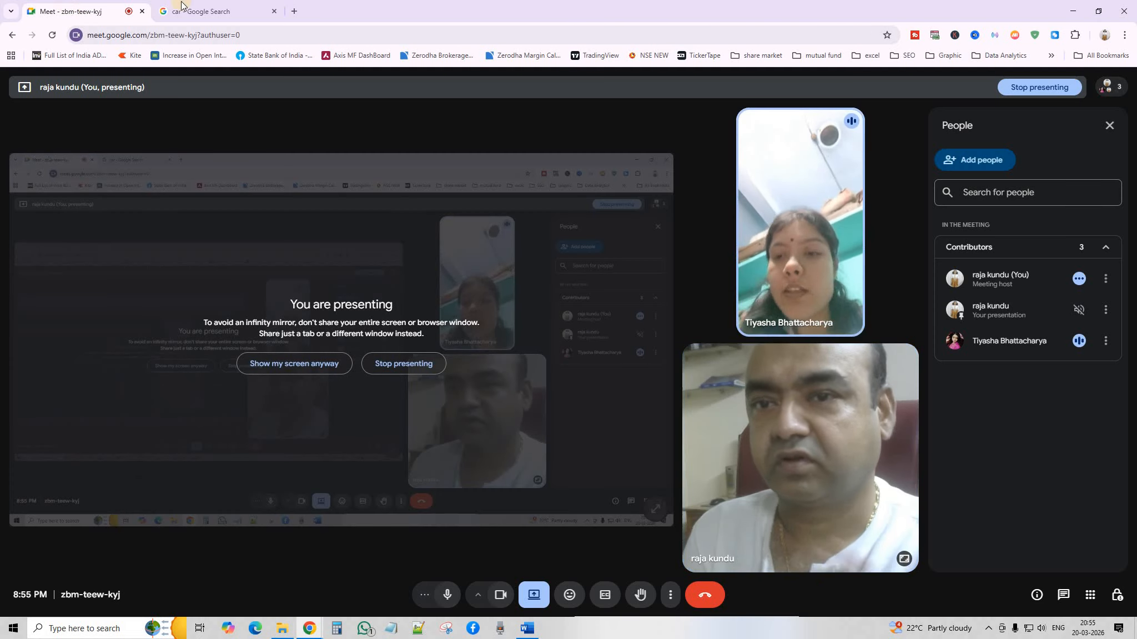
mouse_move(222, 12)
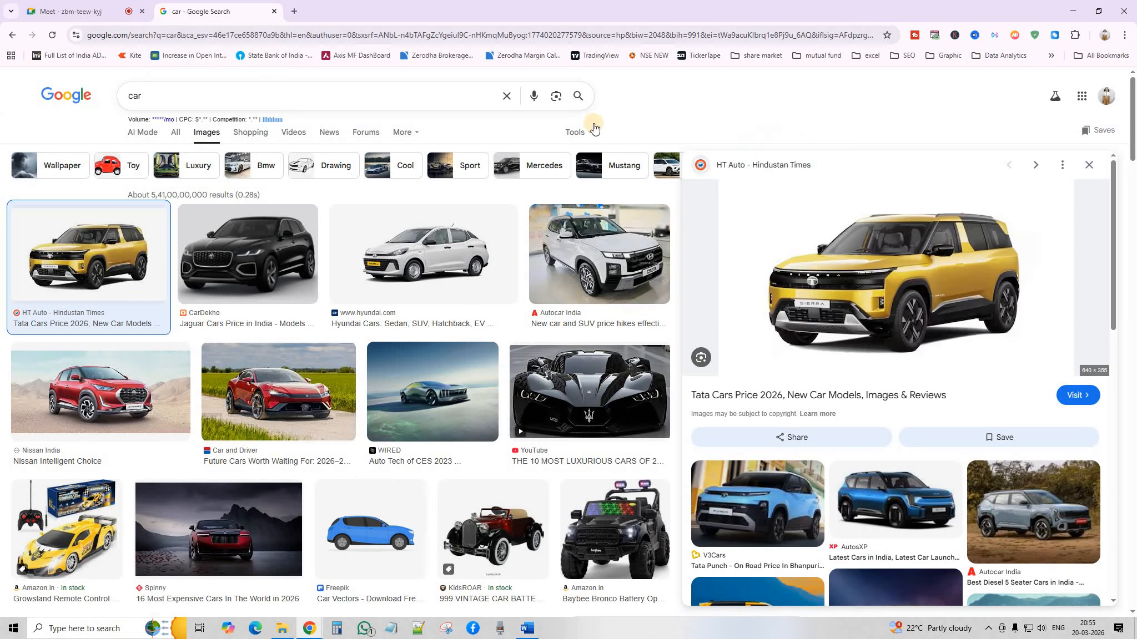
left_click(222, 11)
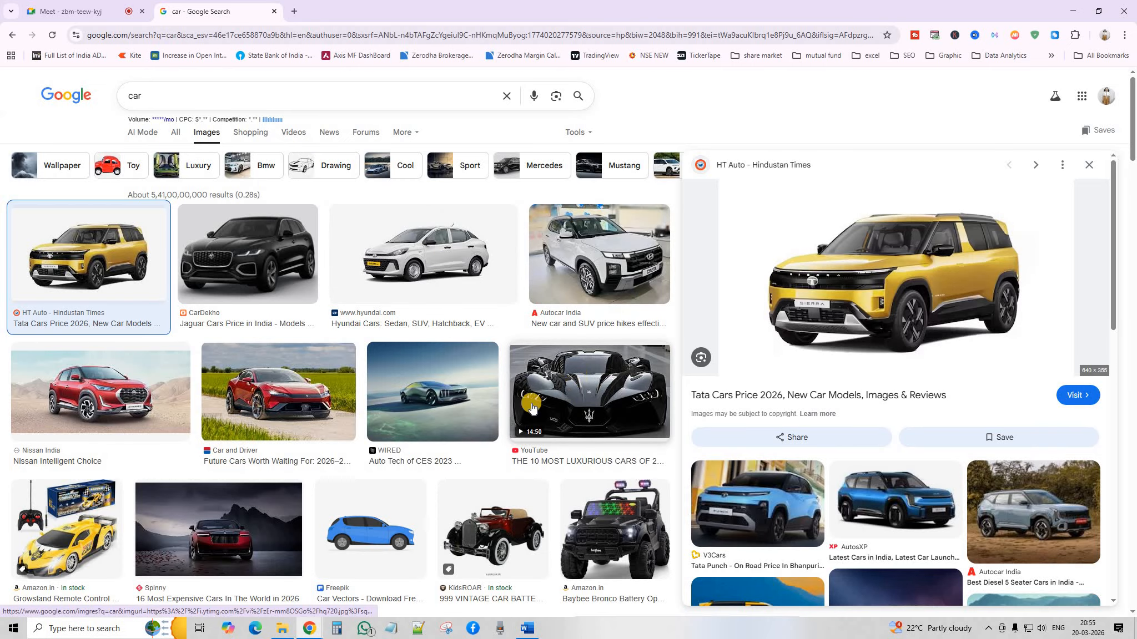
left_click(289, 395)
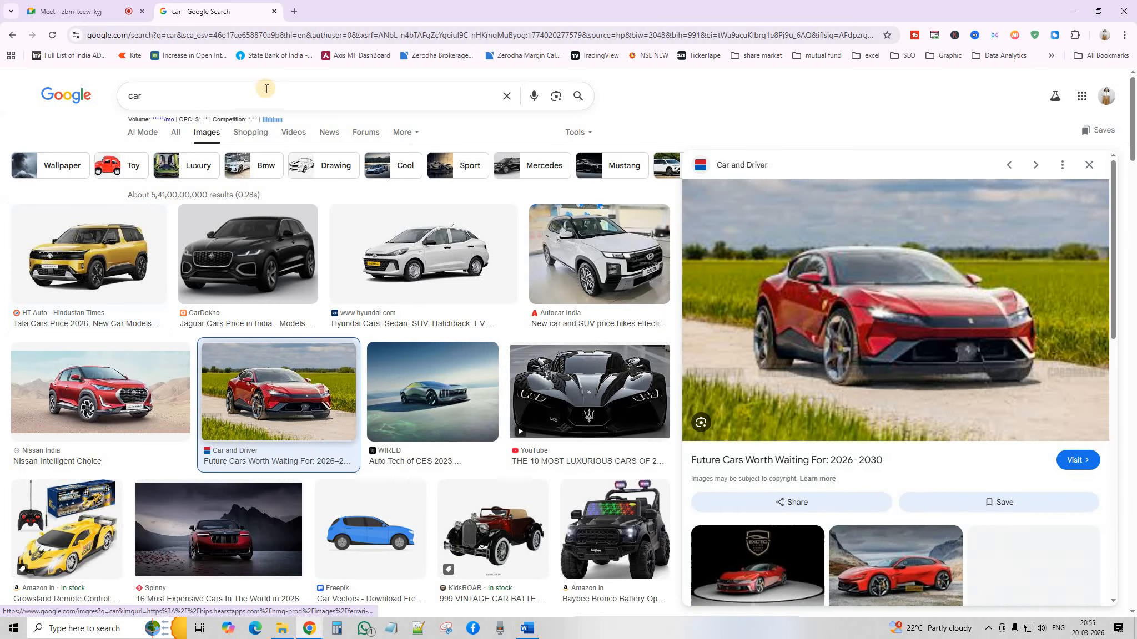
right_click(871, 299)
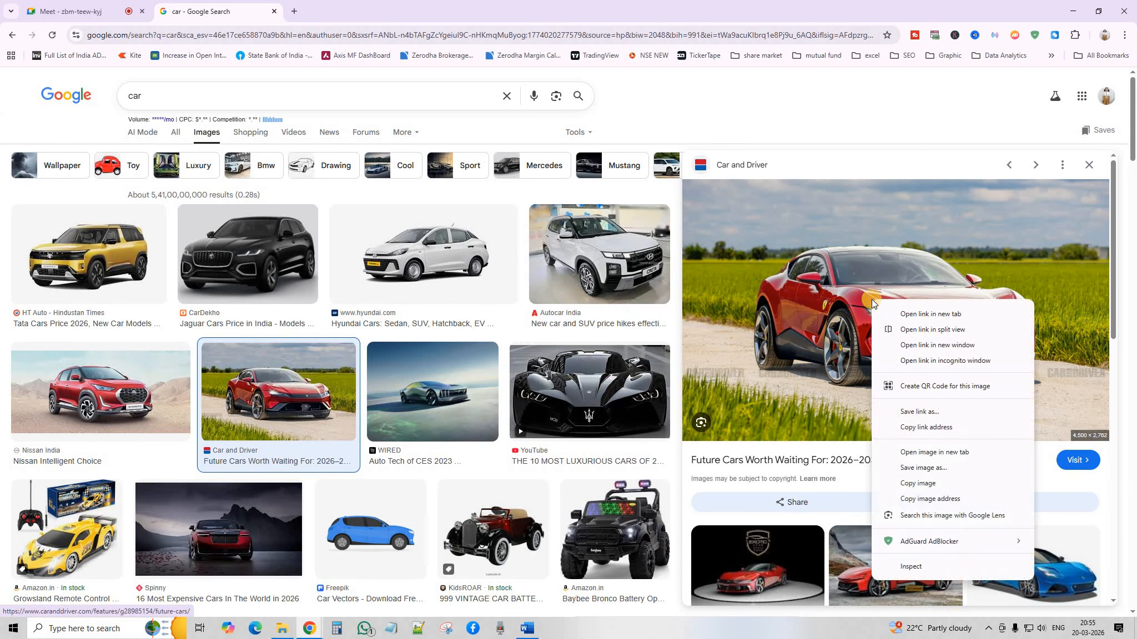
left_click(950, 483)
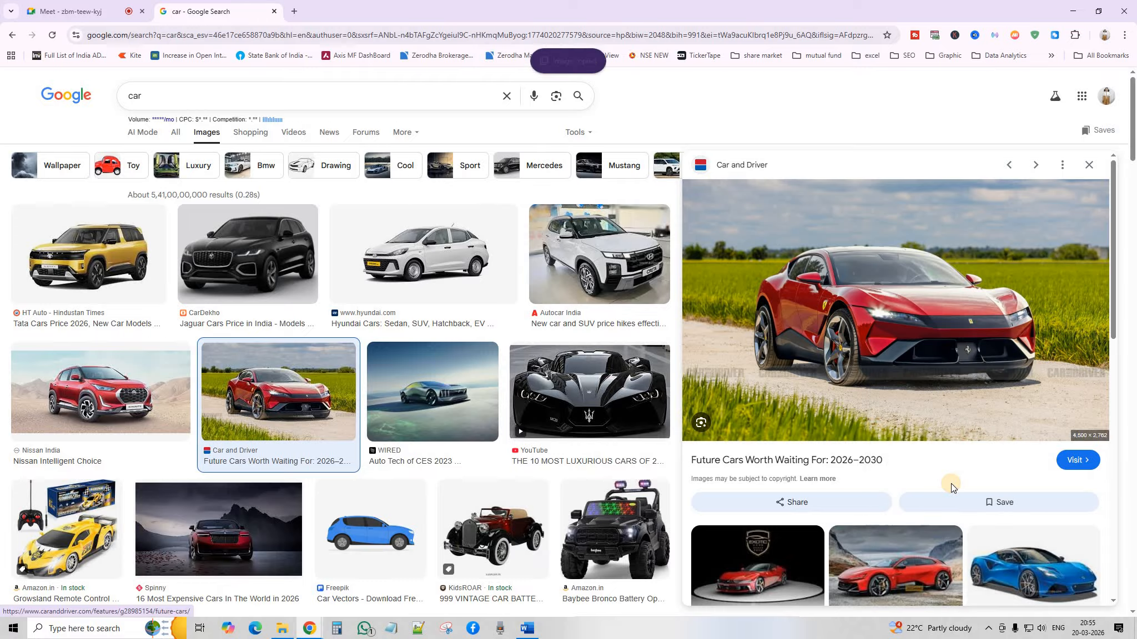
Switch to Word, paste the red car picture after the yellow one and shrink it to about 4.6 cm wide beside it.
left_click(526, 629)
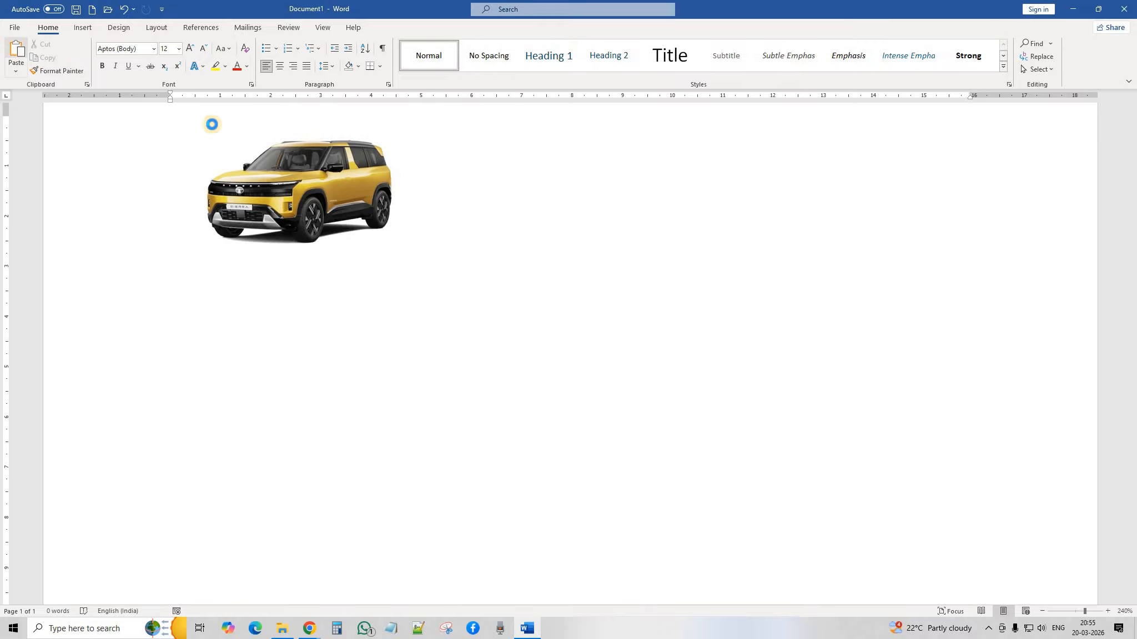
key("ctrl+v")
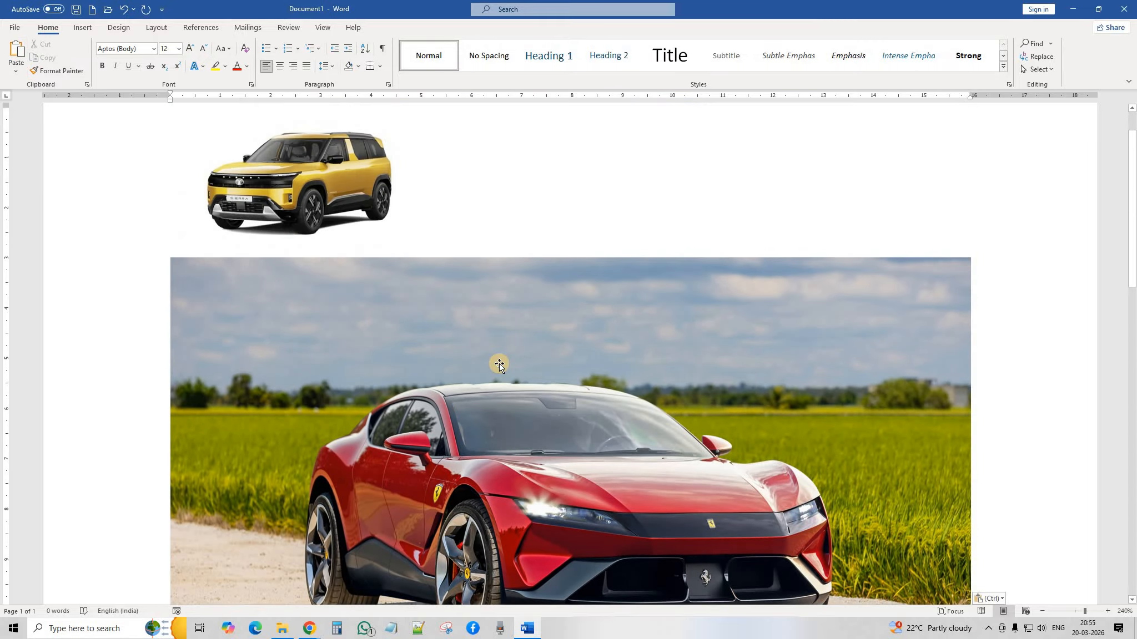
scroll(499, 364, "down", 1)
left_click(193, 223)
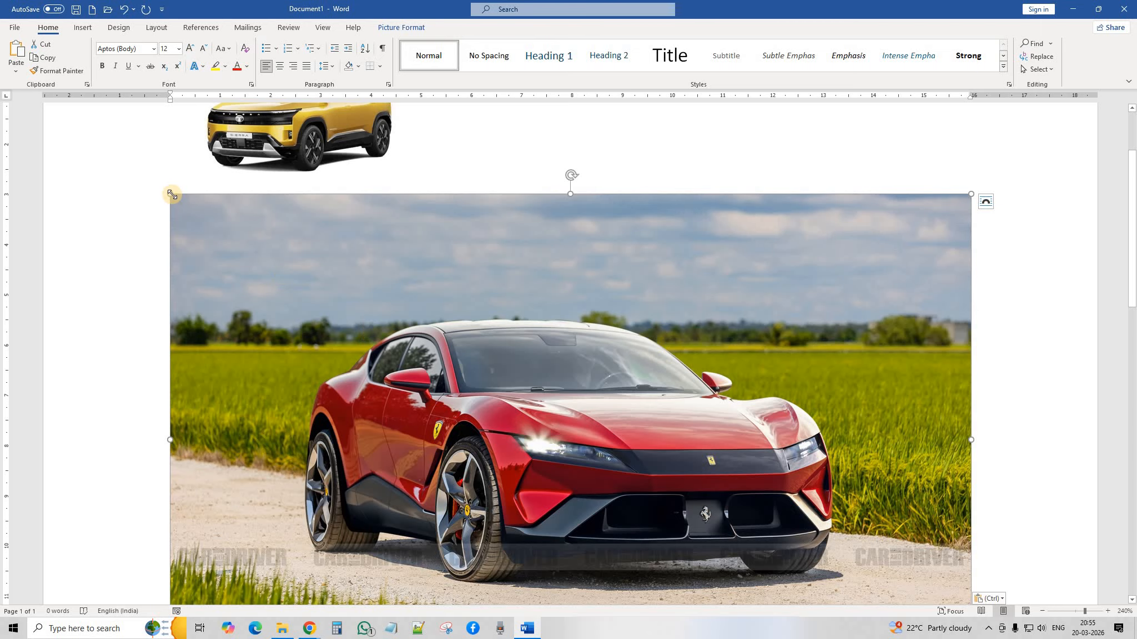
left_click_drag(171, 193, 618, 482)
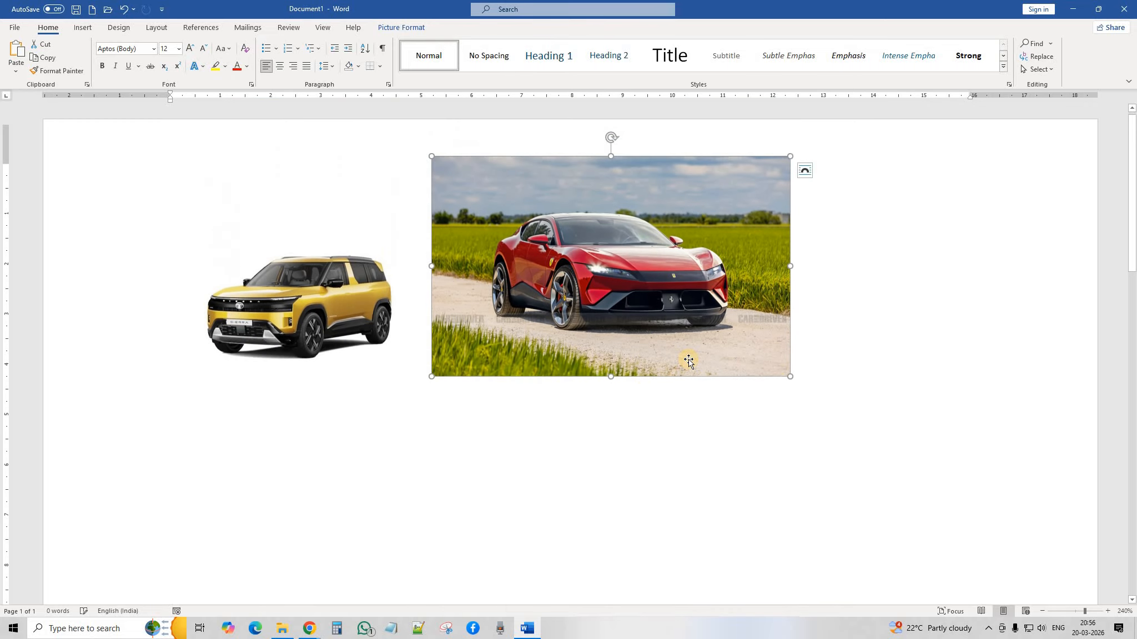
left_click_drag(790, 385, 623, 305)
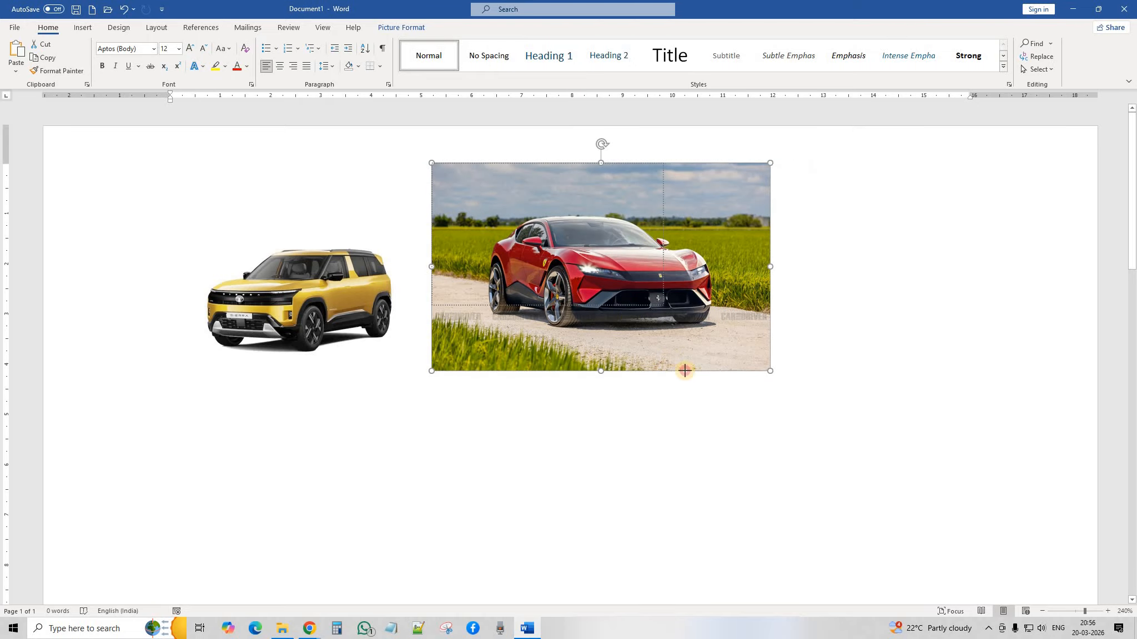
left_click(747, 312)
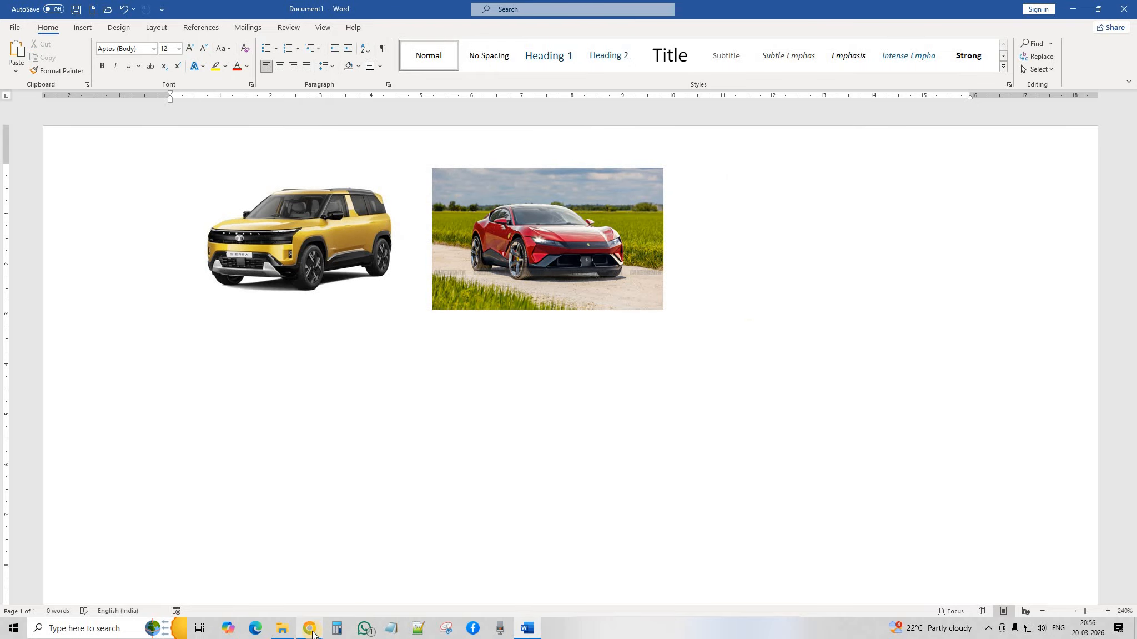
Switch to Chrome and replace the image search with "kolkata".
mouse_move(311, 630)
left_click(259, 545)
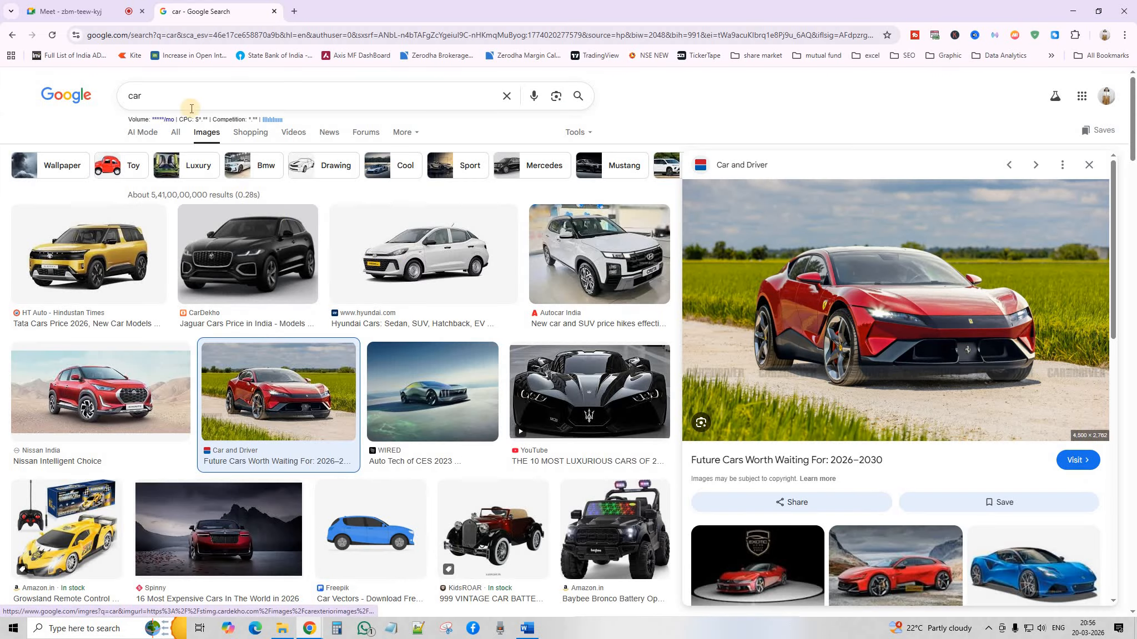
left_click(506, 96)
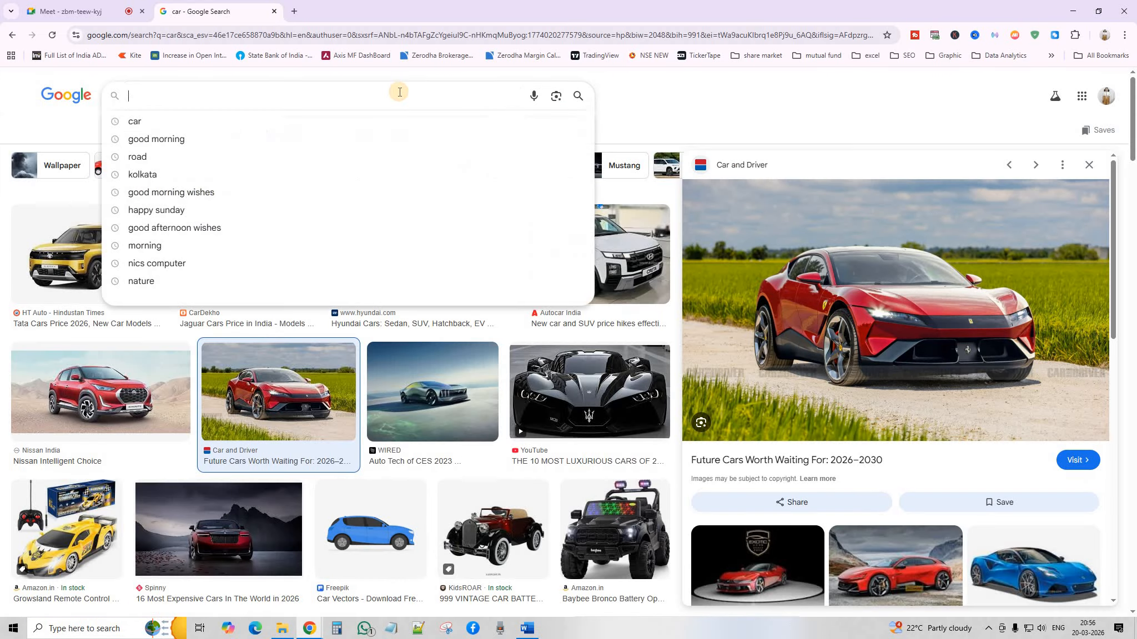
type("kolkata")
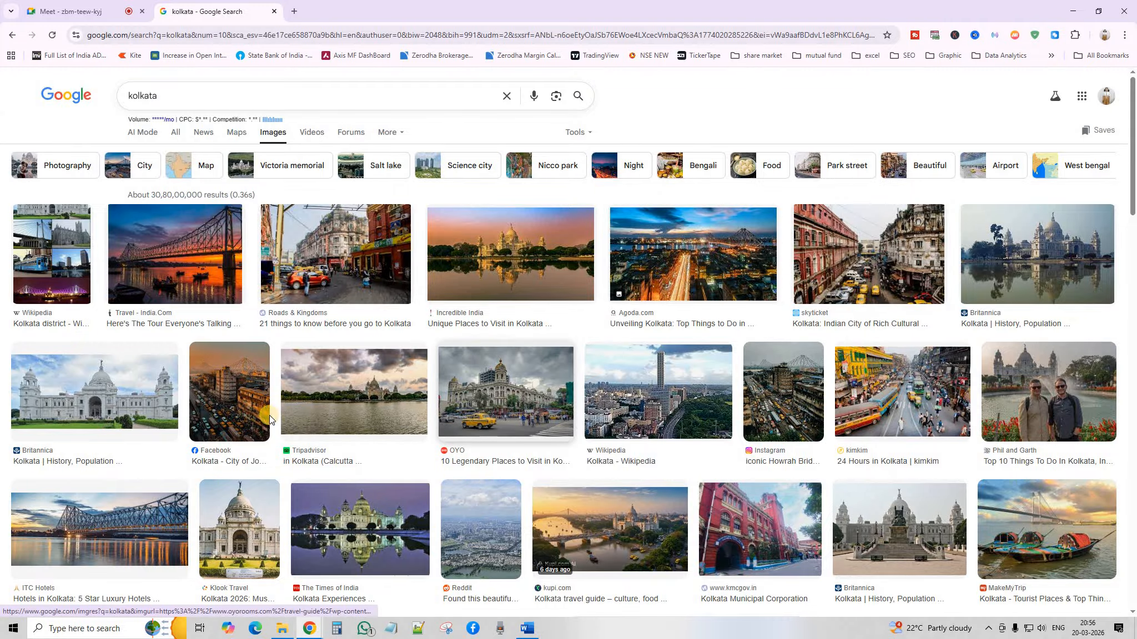
Open the kimkim Kolkata street image from the results and start saving it as an image file.
left_click(883, 396)
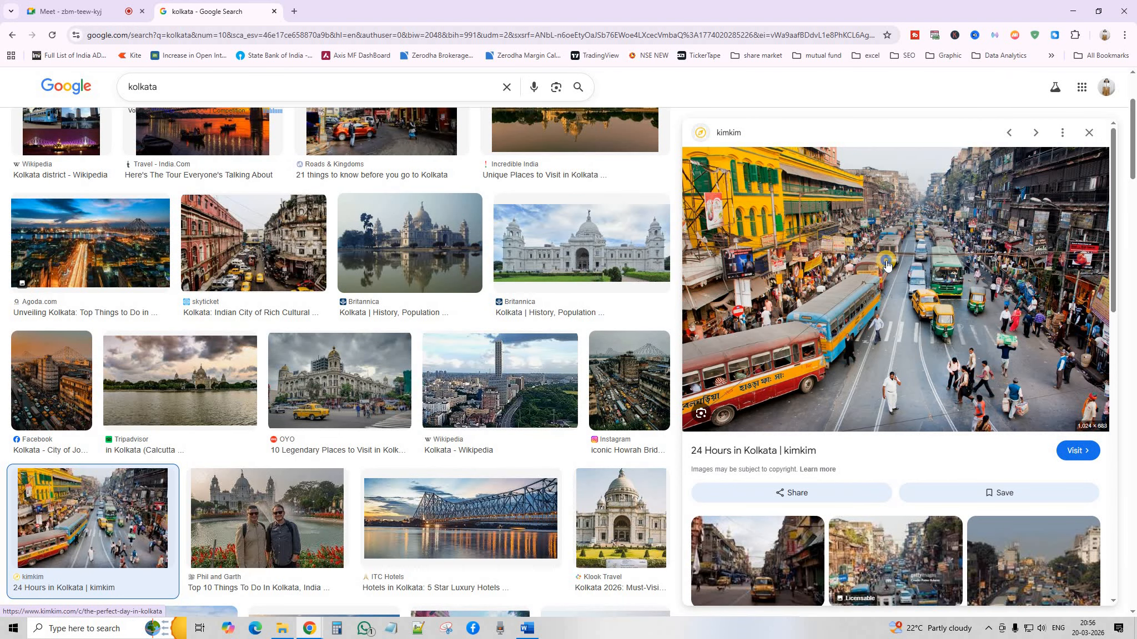
right_click(886, 265)
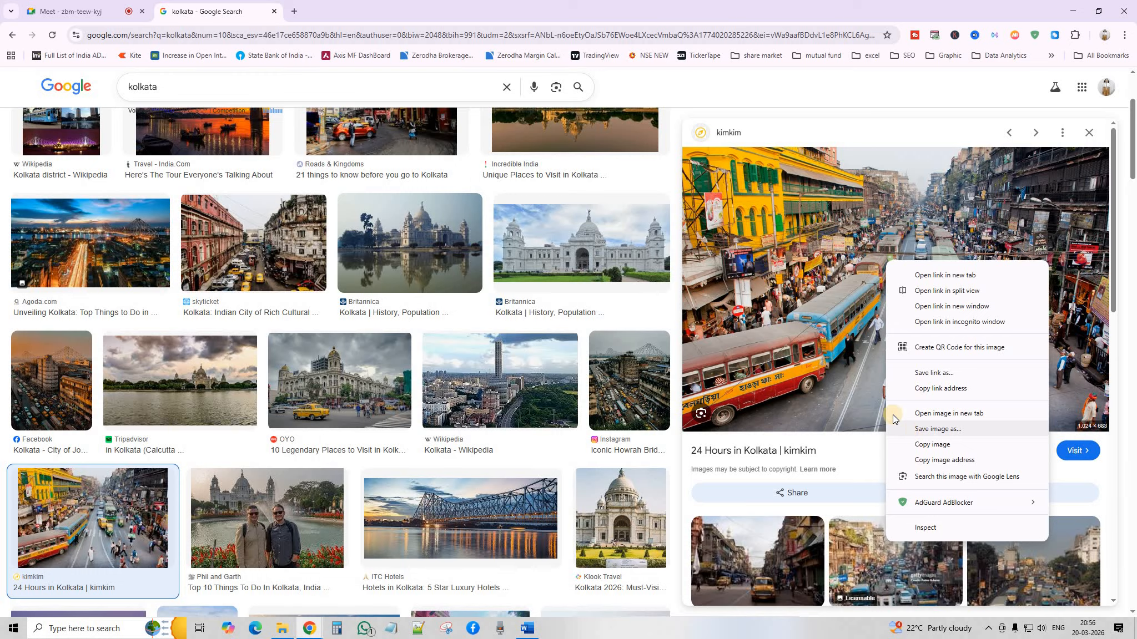
right_click(811, 304)
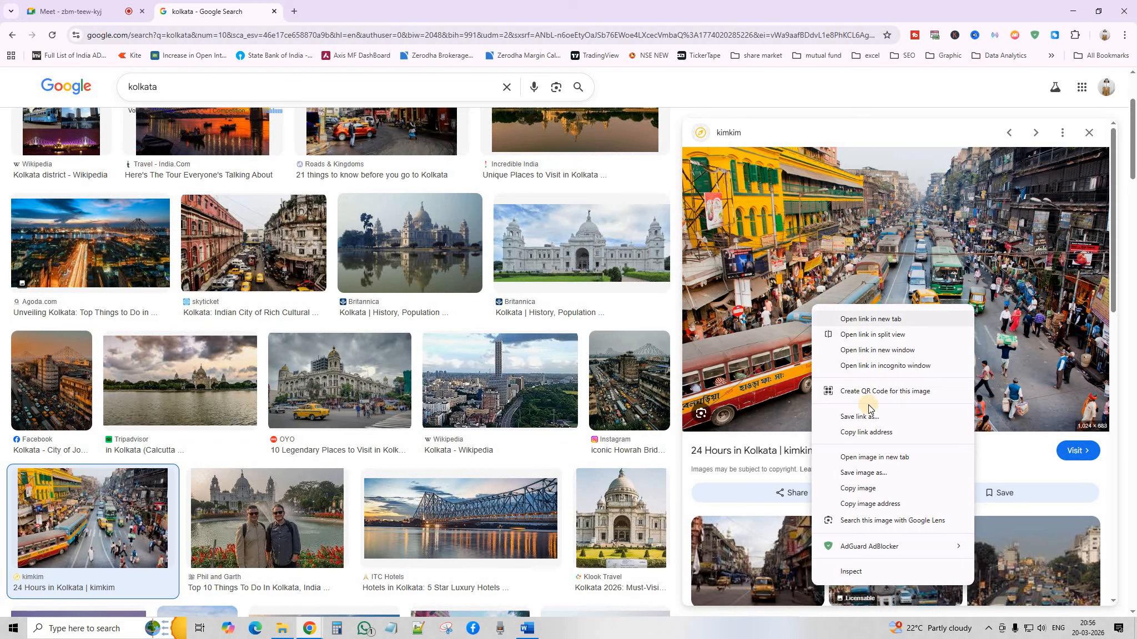
left_click(890, 474)
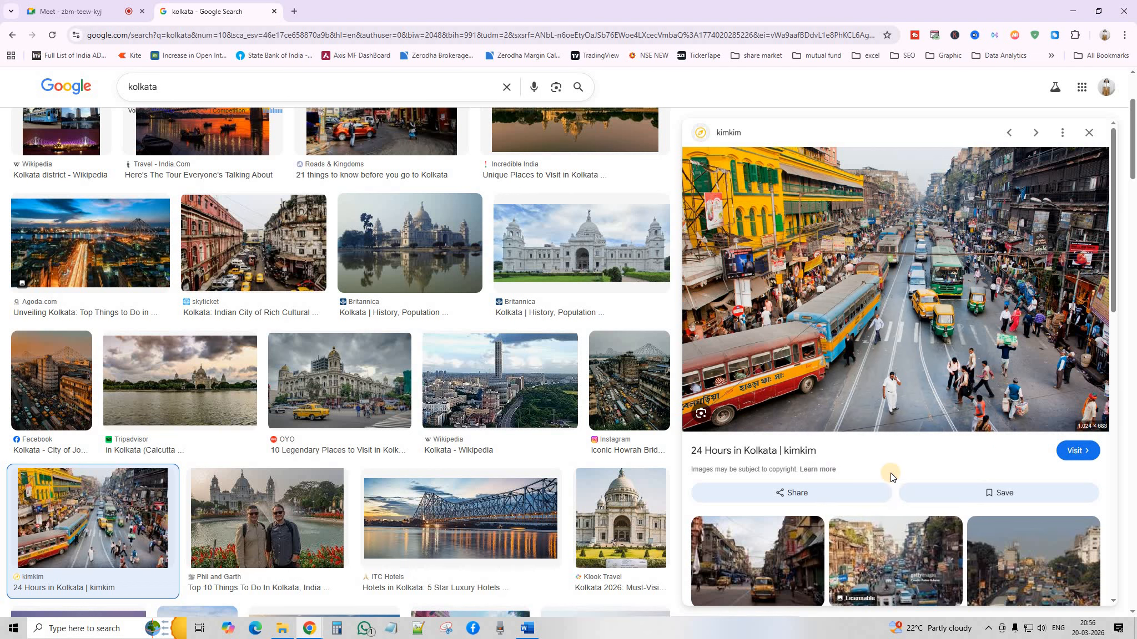
left_click_drag(318, 187, 494, 183)
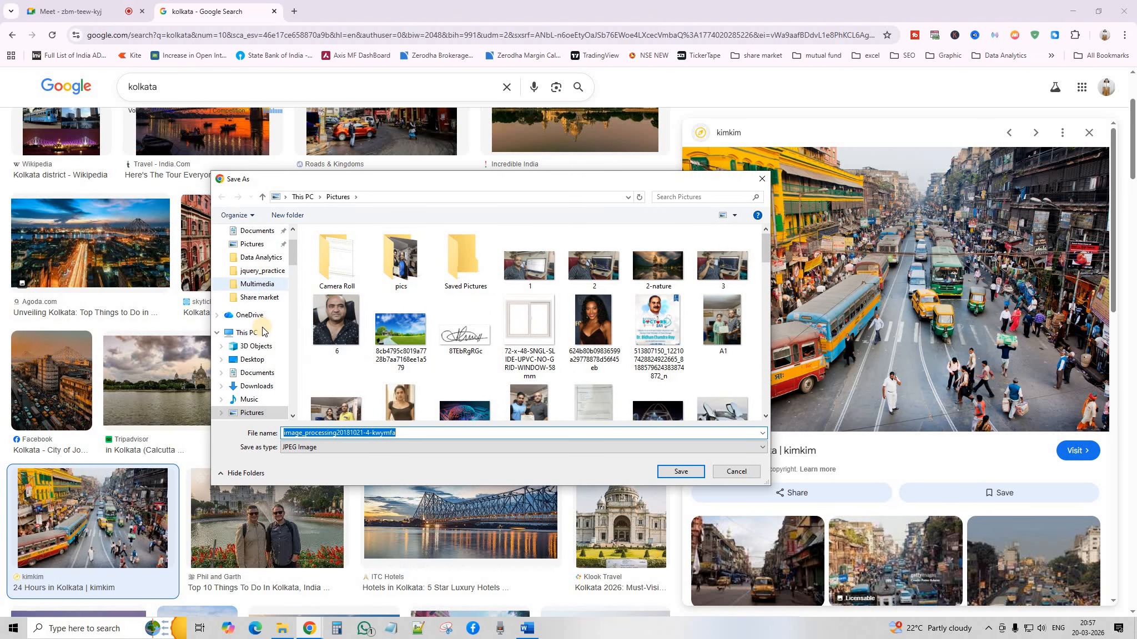
Try the Downloads and Documents folders as the save location for the Kolkata image.
scroll(249, 297, "up", 2)
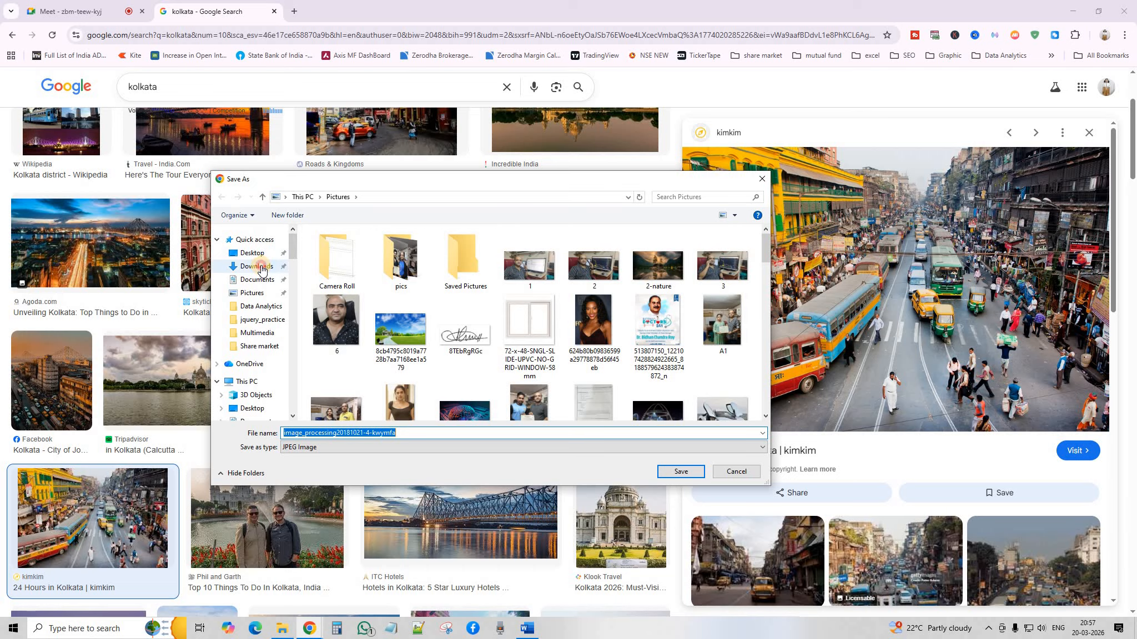
left_click(262, 268)
left_click(347, 433)
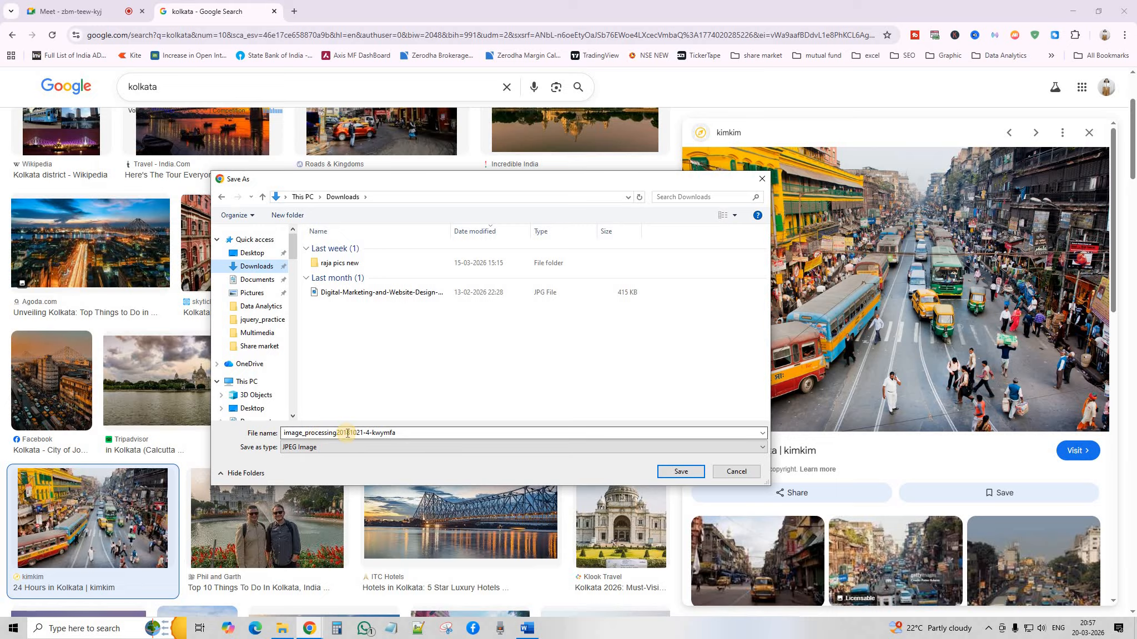
double_click(350, 433)
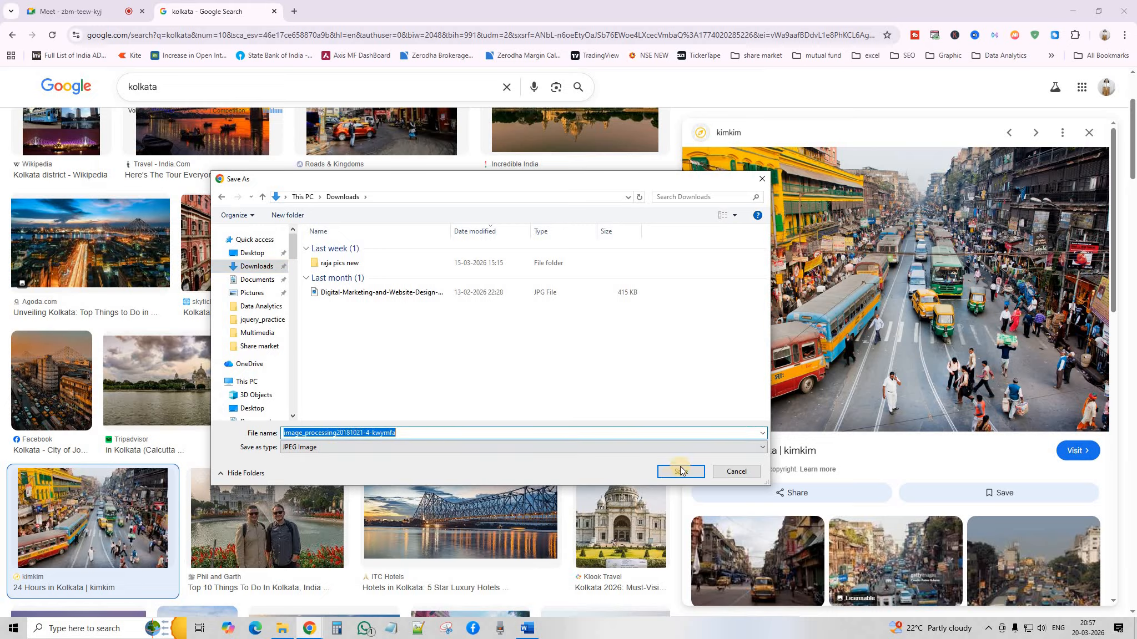
left_click(243, 281)
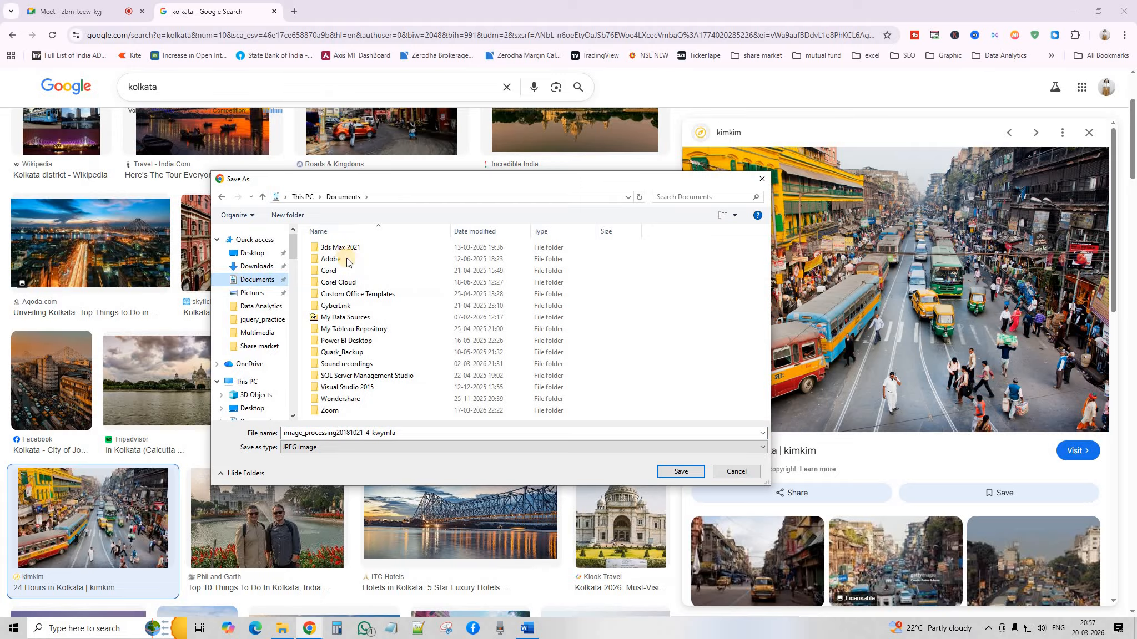
left_click(344, 433)
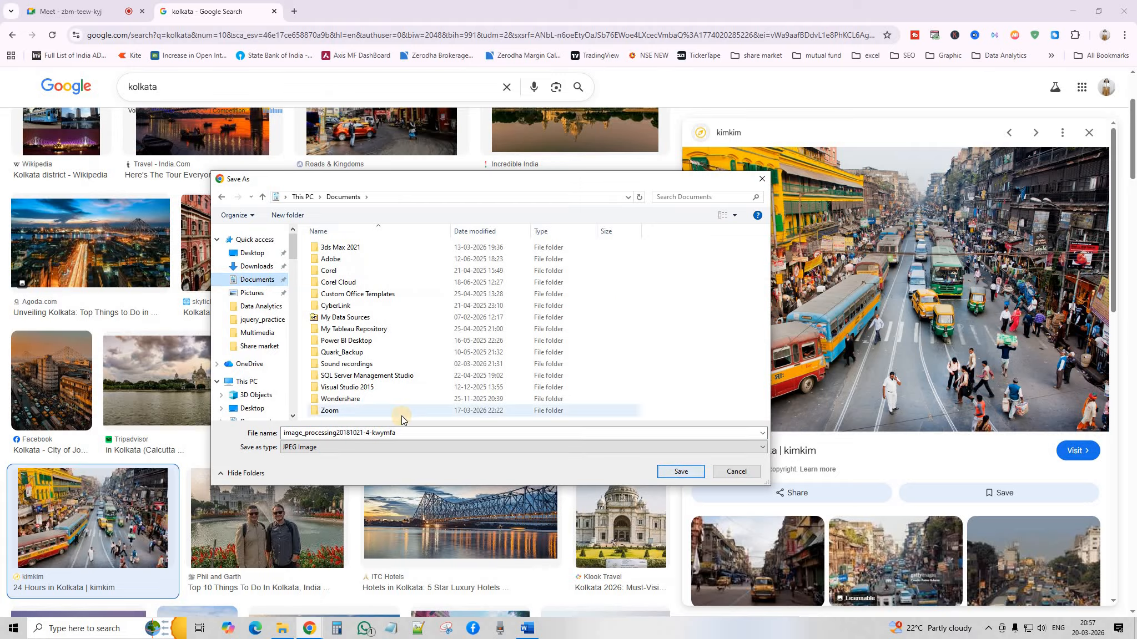
Save the image in the Pictures folder as a JPEG named "kolkata".
left_click(252, 294)
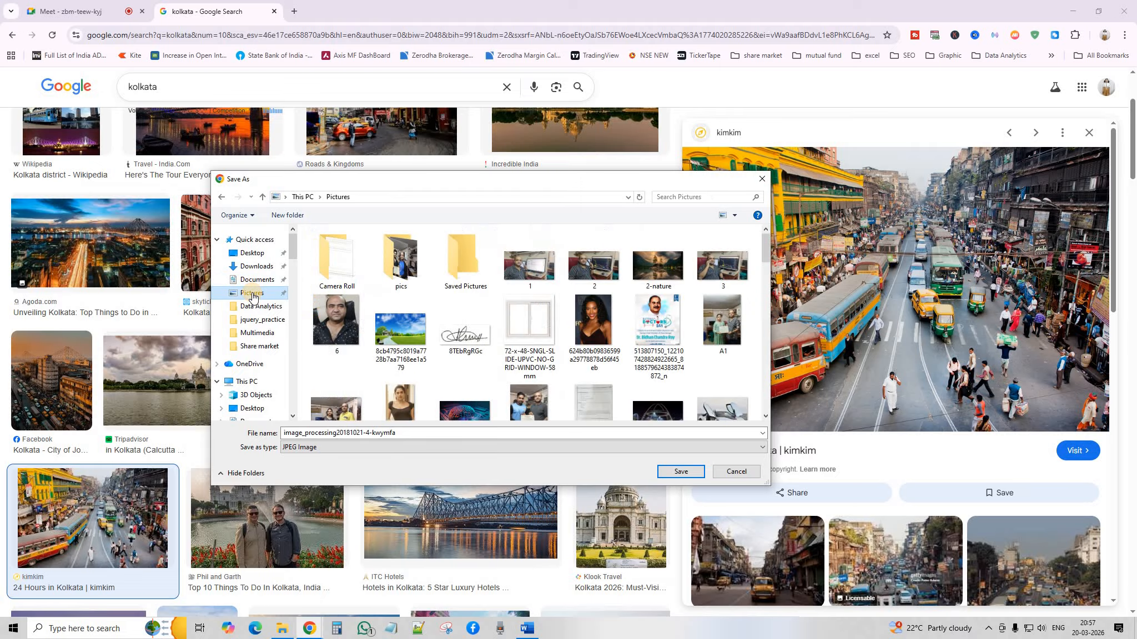
left_click(427, 433)
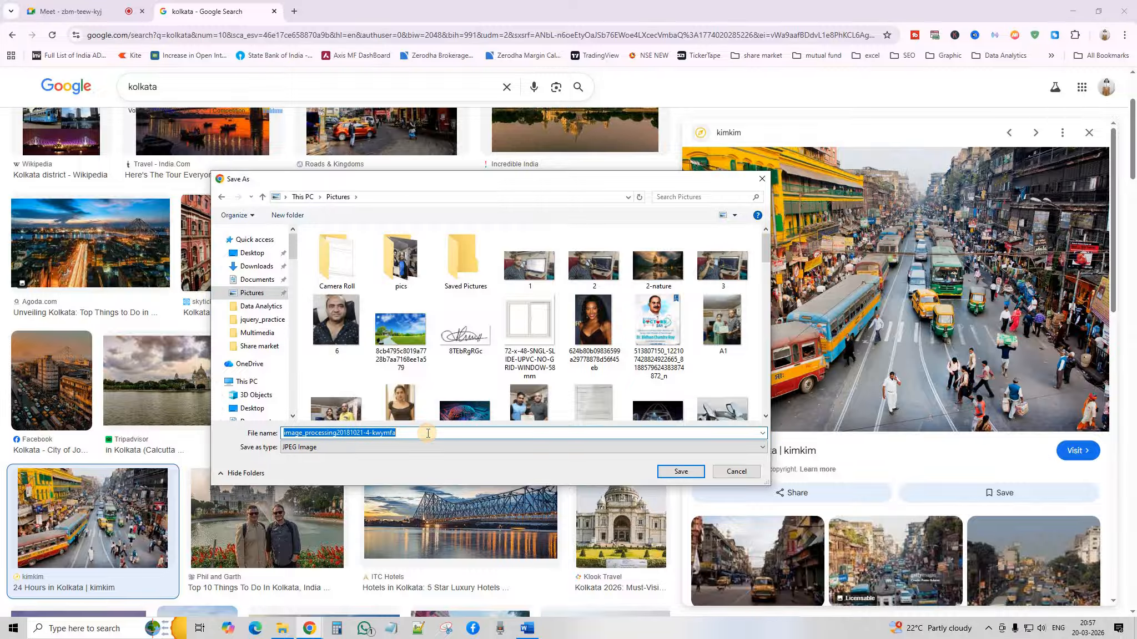
type("kolkata")
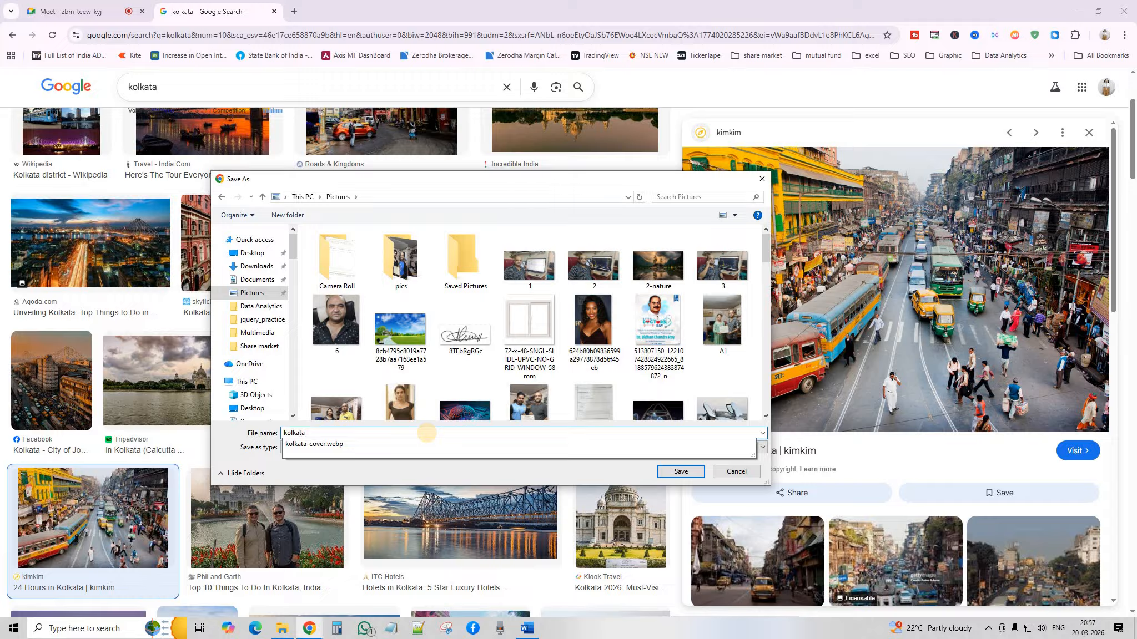
left_click(368, 462)
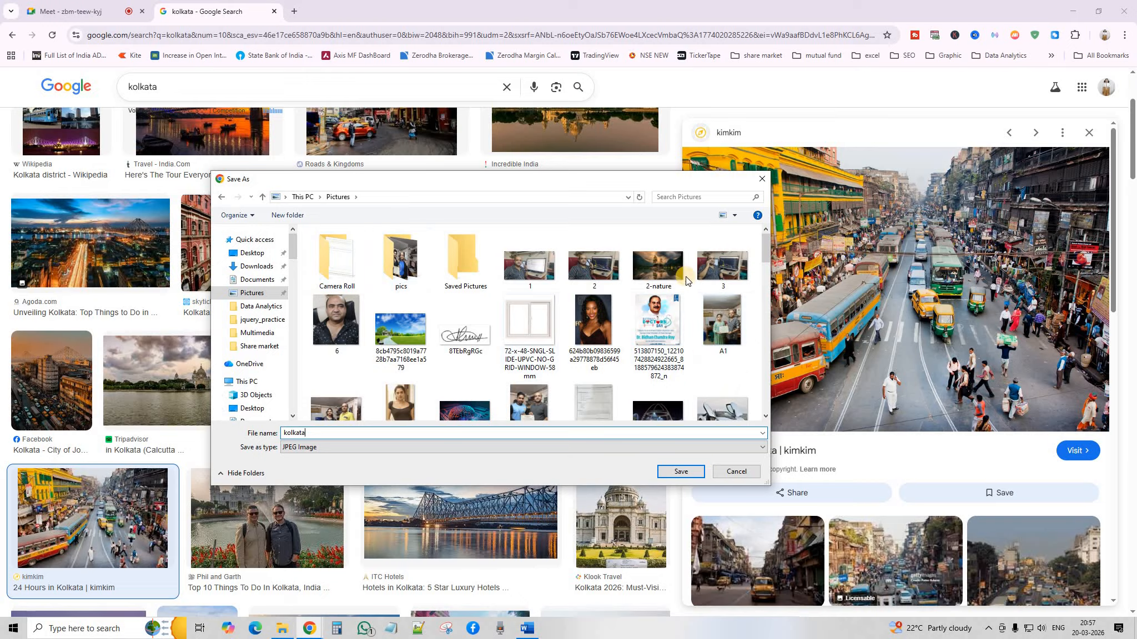
left_click(251, 269)
left_click(255, 280)
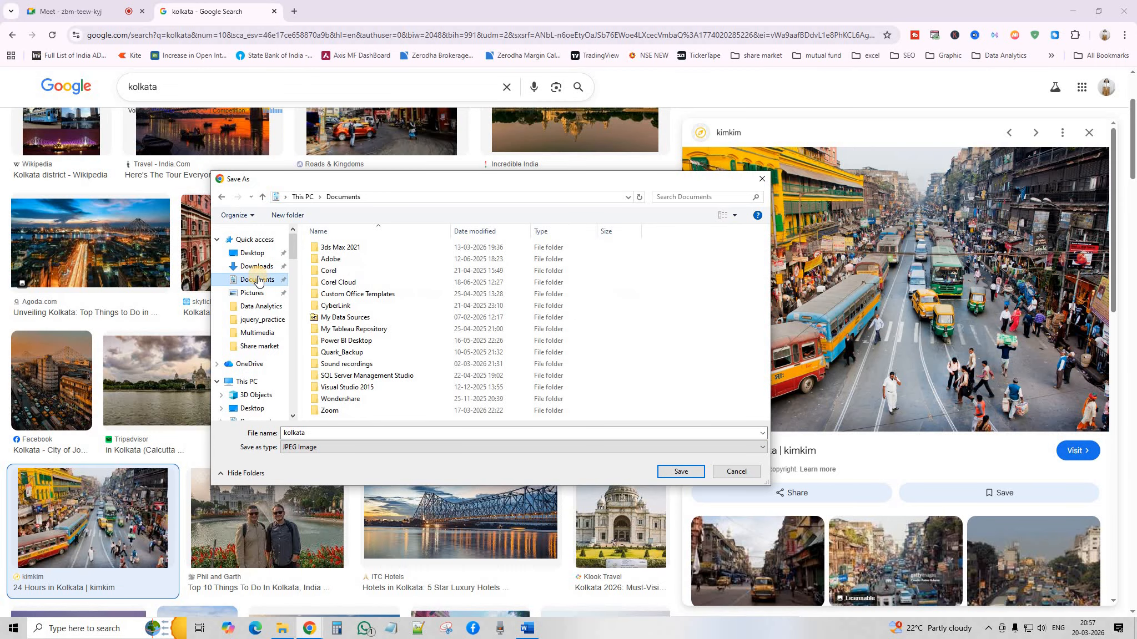
left_click(254, 297)
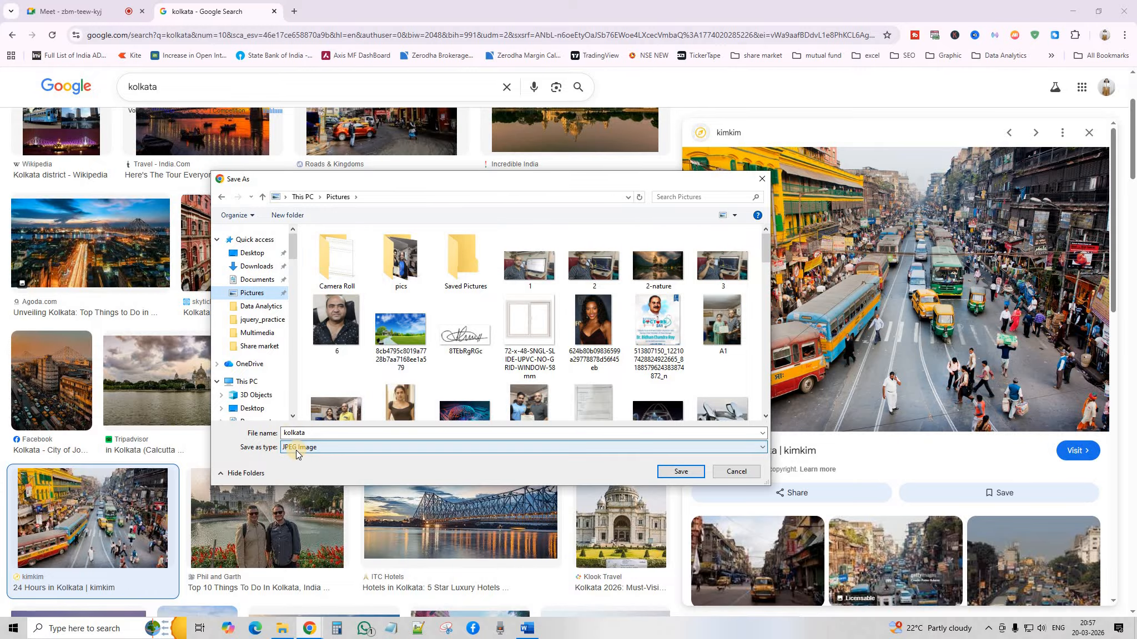
left_click(681, 473)
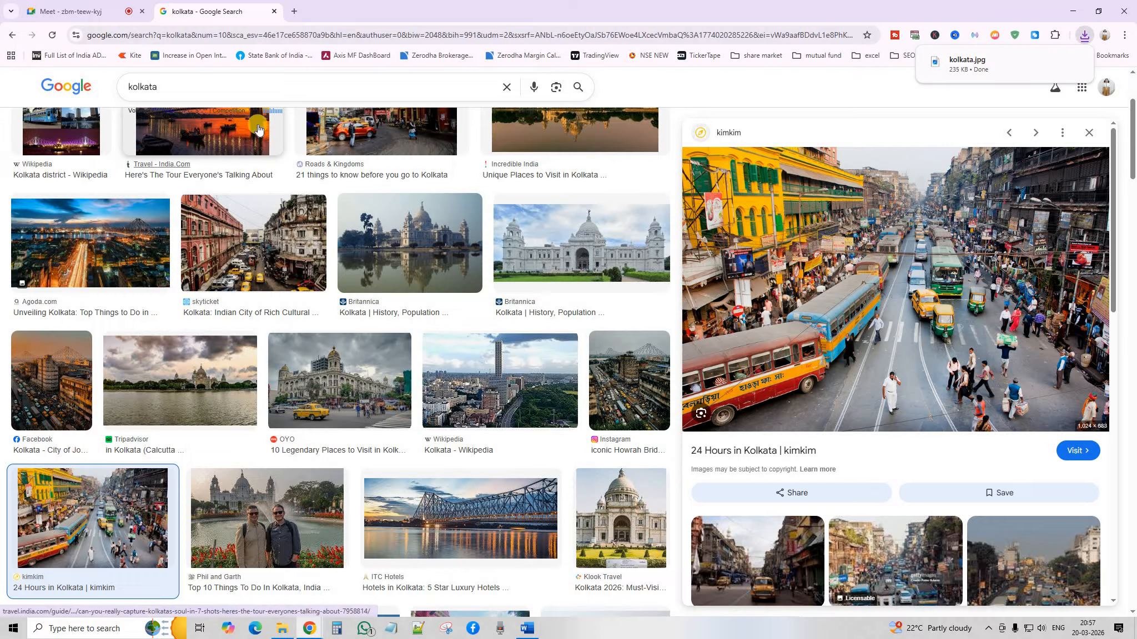
Switch to the Word document containing the two car pictures.
left_click(80, 13)
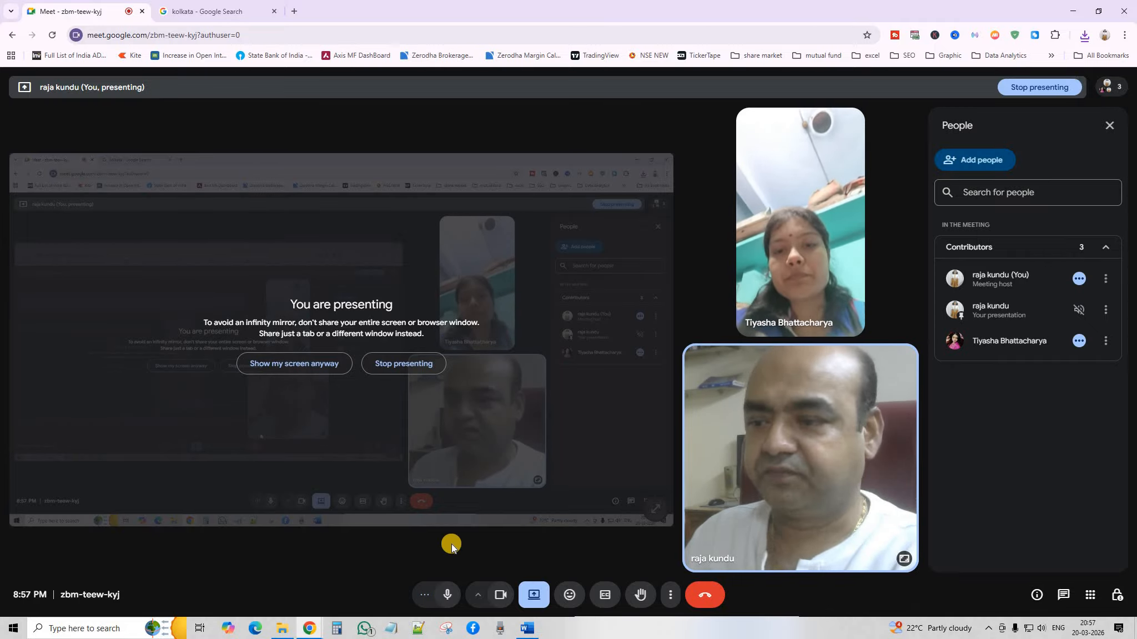
left_click(527, 630)
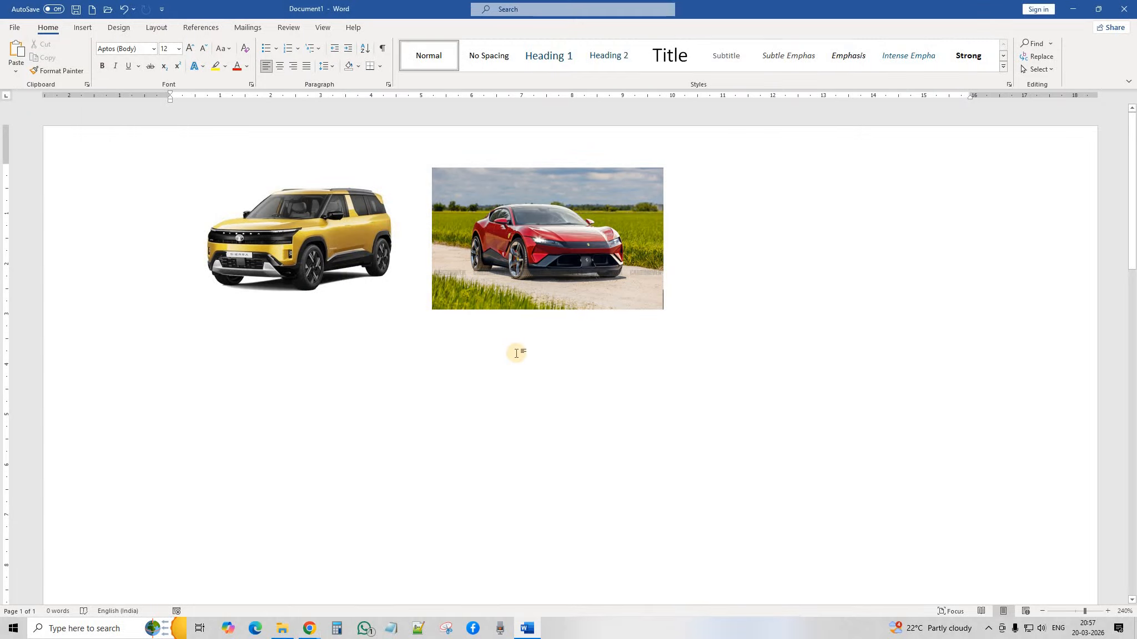
Try to move the yellow and red car pictures into the empty space below them.
left_click(636, 265)
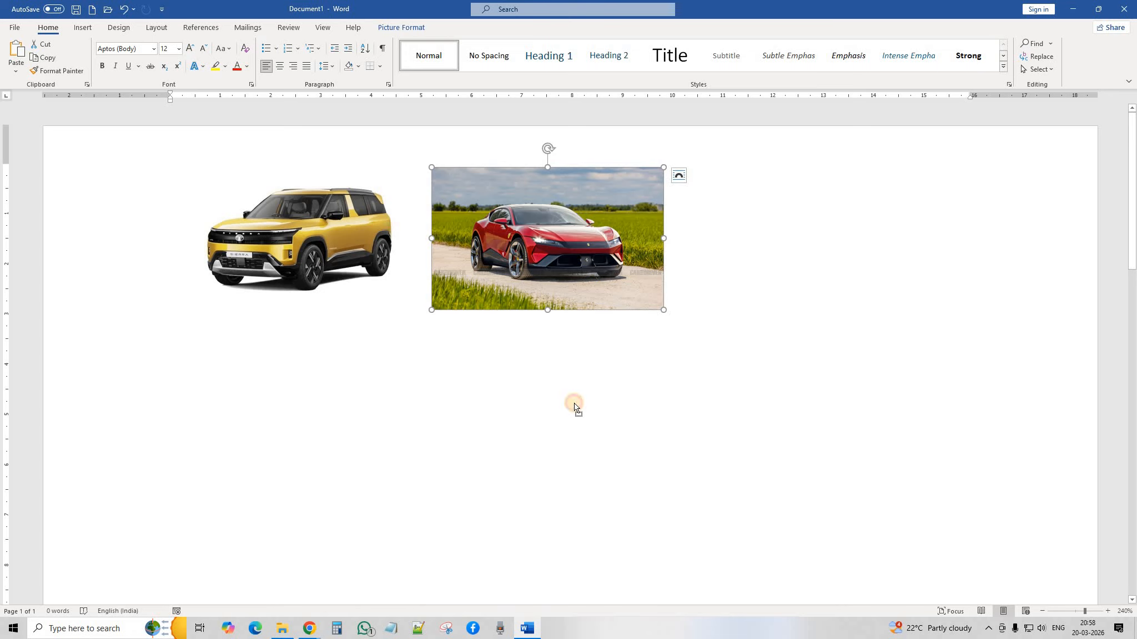
left_click(348, 226)
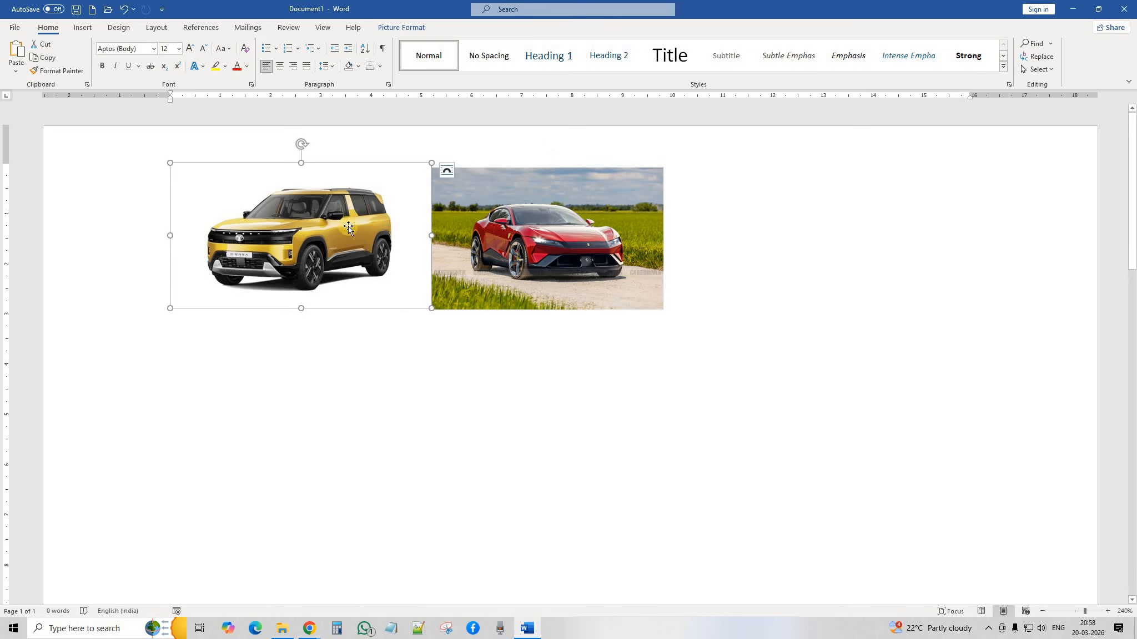
left_click_drag(605, 357, 605, 359)
left_click_drag(583, 255, 293, 406)
left_click_drag(344, 242, 329, 407)
left_click_drag(605, 224, 575, 399)
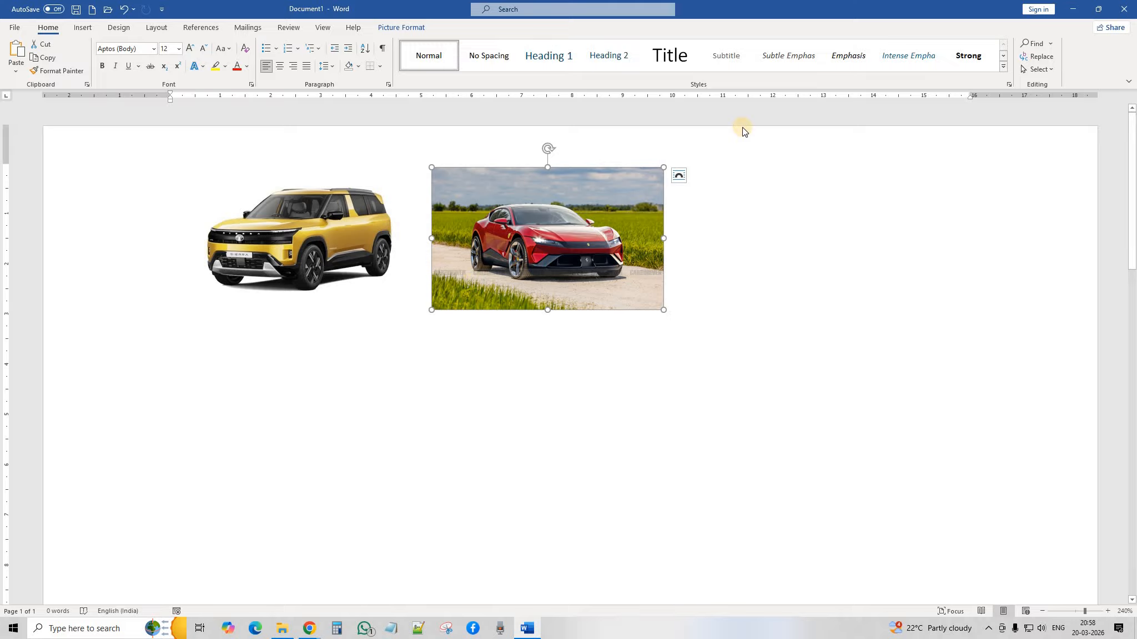
Set the red car picture's text wrapping to Tight and move it down and to the right on the page.
left_click(678, 178)
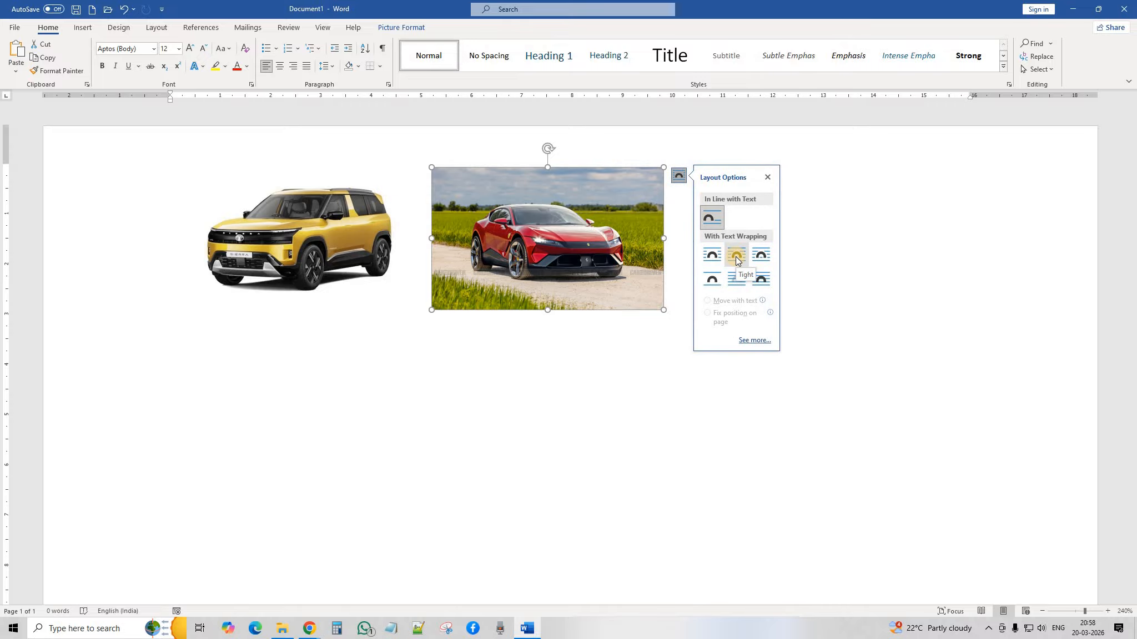
left_click(859, 244)
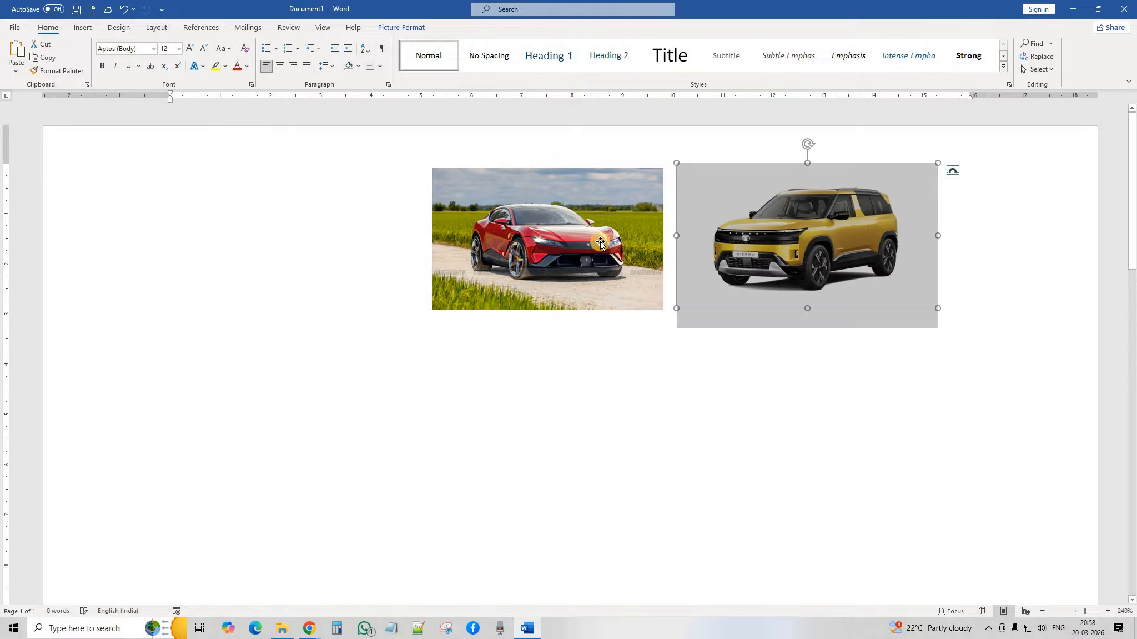
left_click_drag(584, 308, 795, 330)
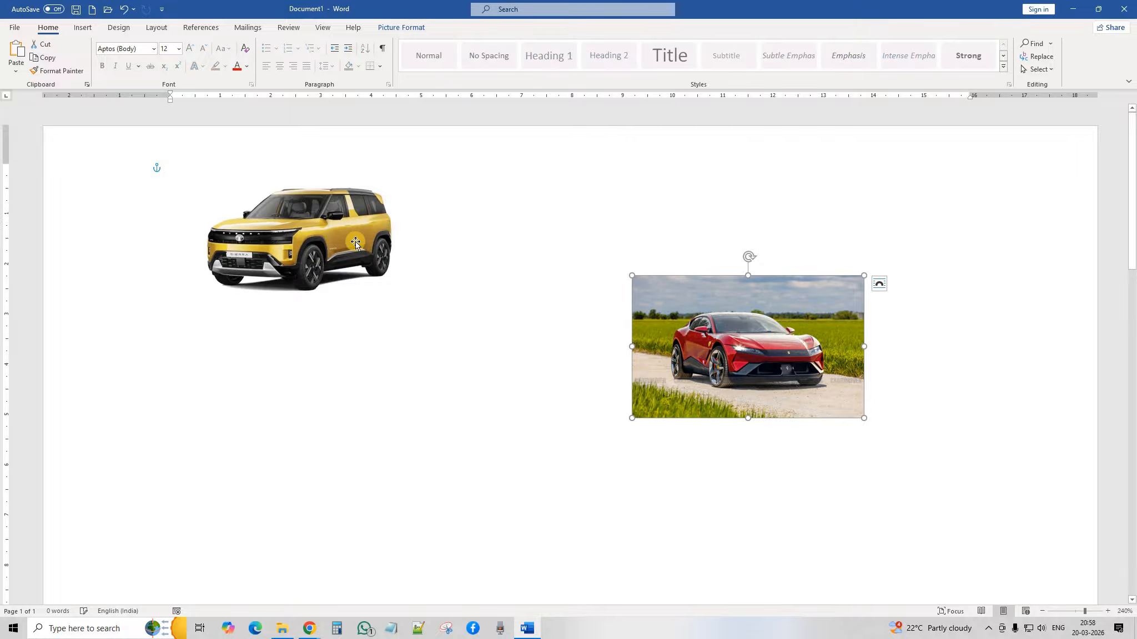
Set the yellow car picture's text wrapping to Tight.
left_click(329, 229)
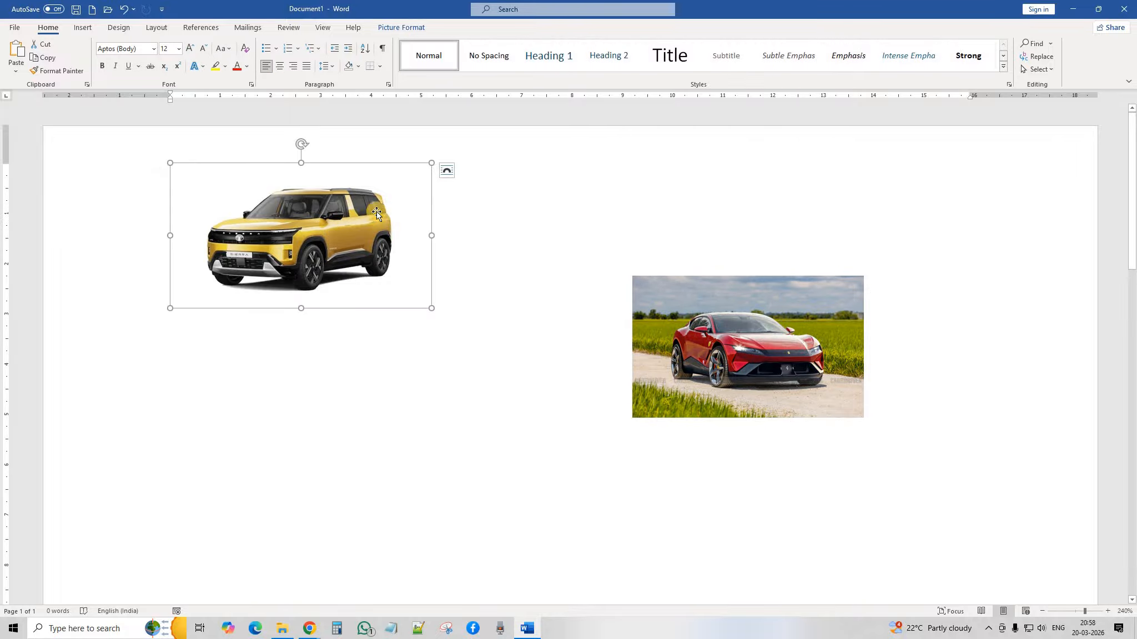
left_click(447, 174)
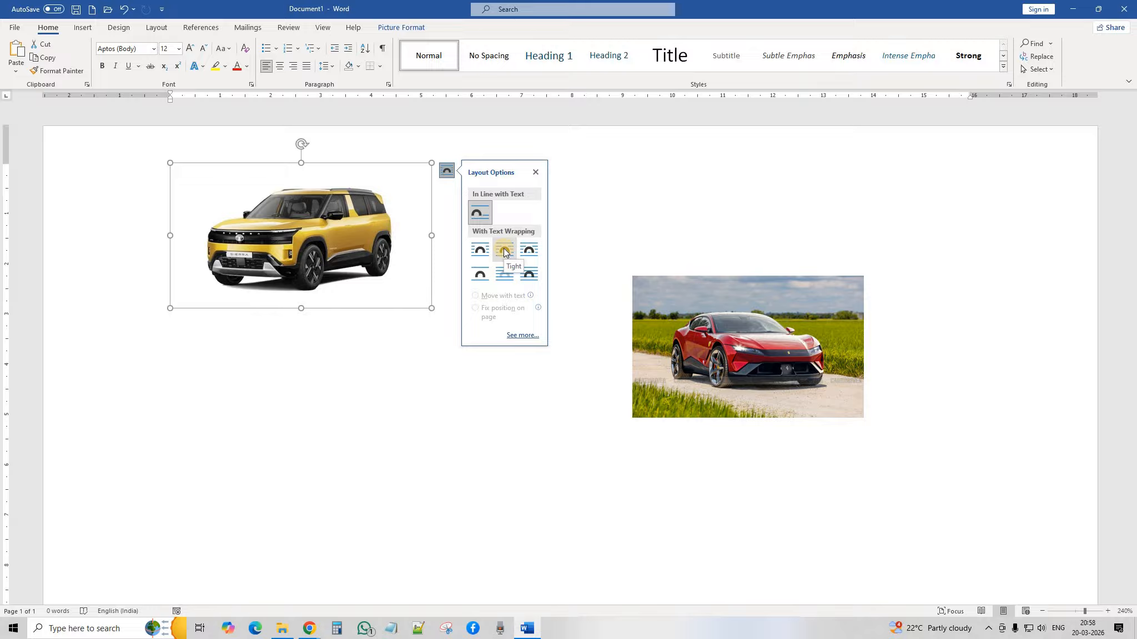
left_click(504, 251)
Set the speaker volume to 100 and return to the document.
left_click(1041, 628)
left_click_drag(1038, 603, 1102, 603)
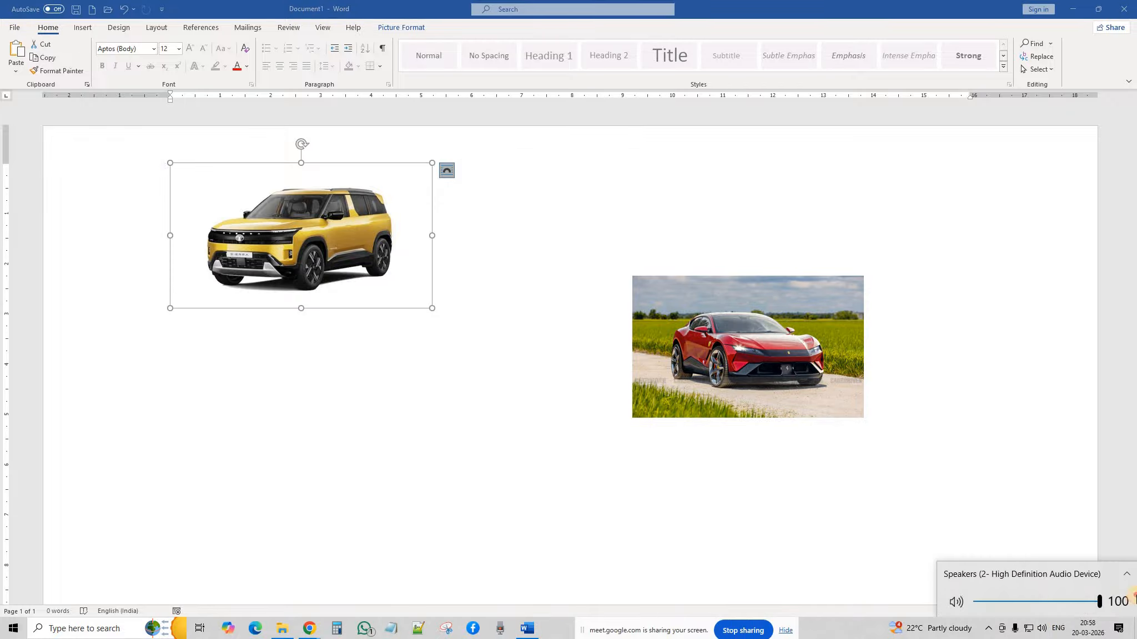
left_click(864, 630)
left_click(367, 508)
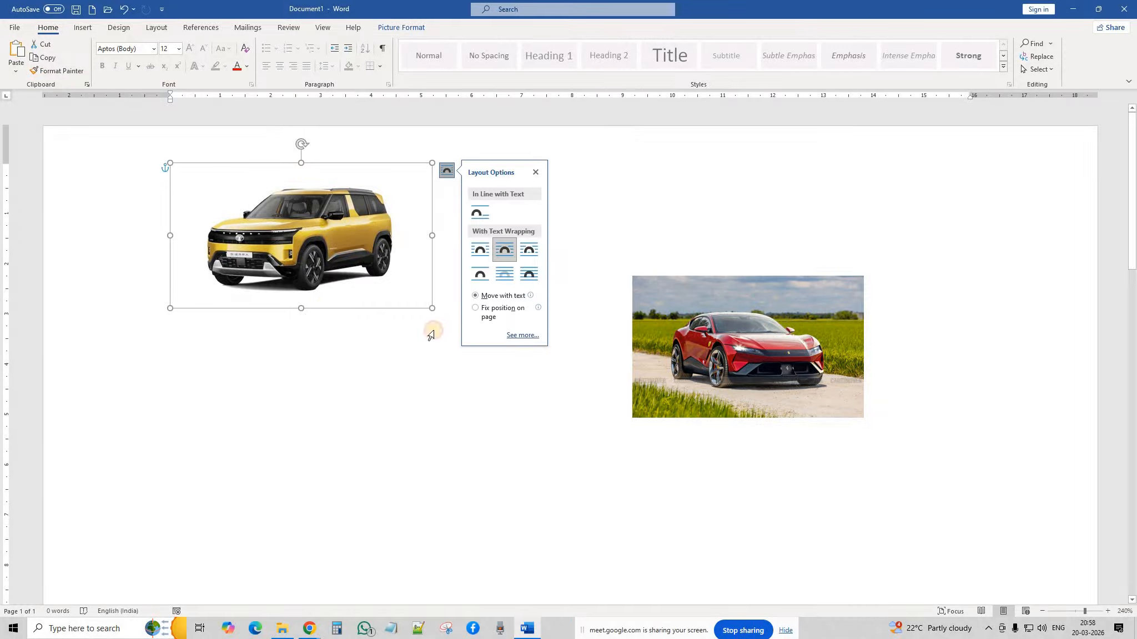
Shift the yellow car picture slightly left and move the red car picture up beside it.
left_click_drag(343, 242, 307, 243)
left_click_drag(719, 364, 531, 261)
left_click(744, 373)
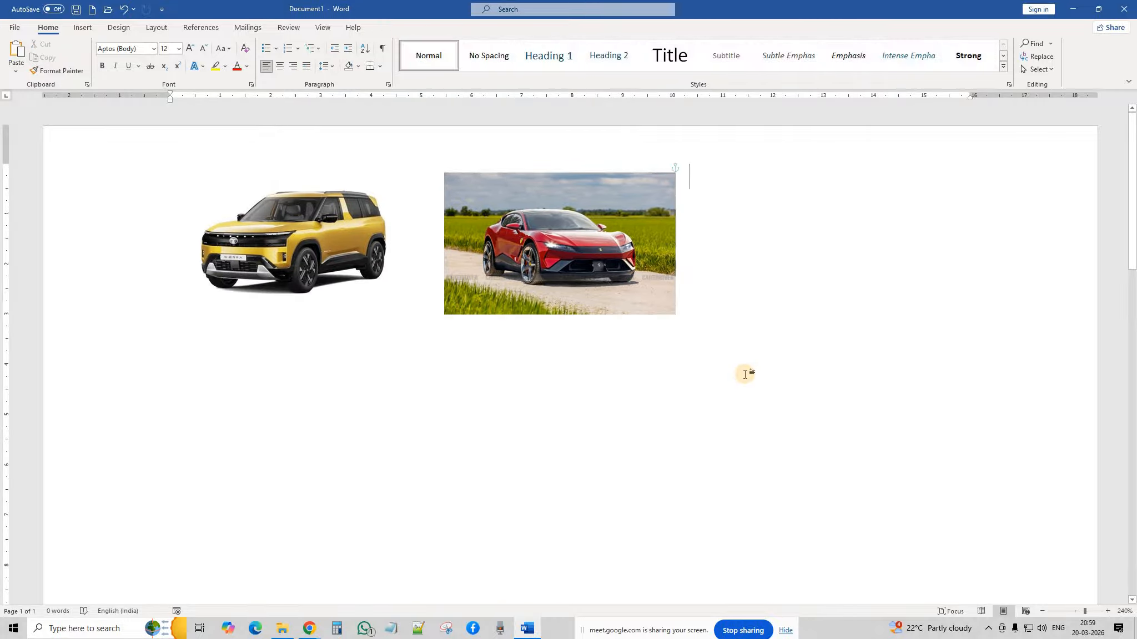
Add four blank lines, move both car pictures back up side by side, and place the text cursor below them.
key("Return")
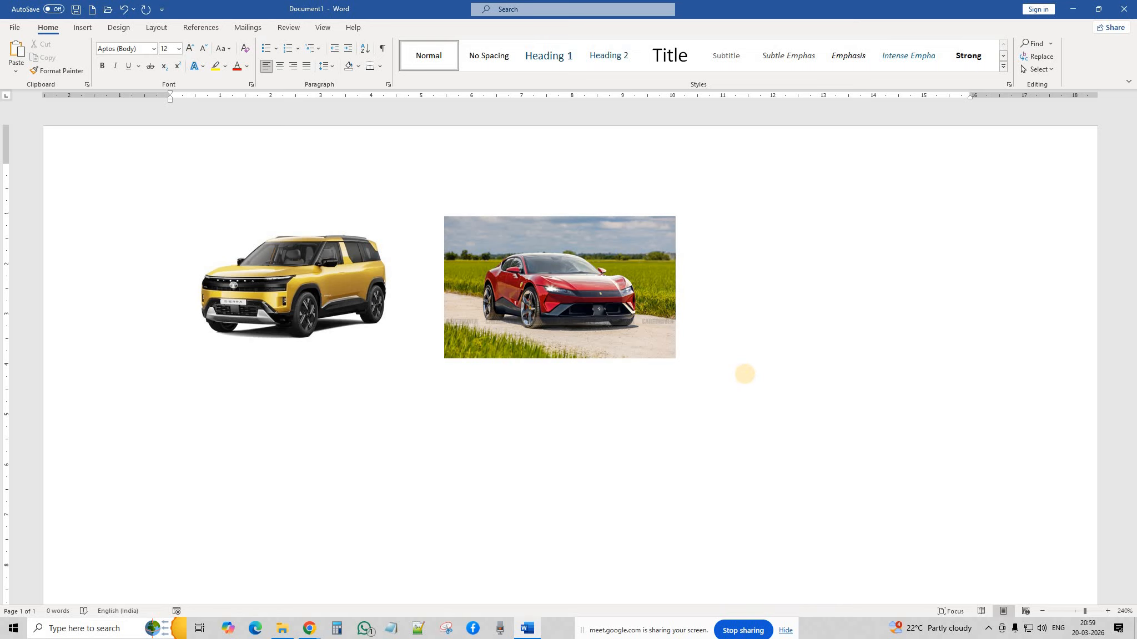
key("Return")
key("Return")
key("Return")
left_click_drag(531, 387, 569, 212)
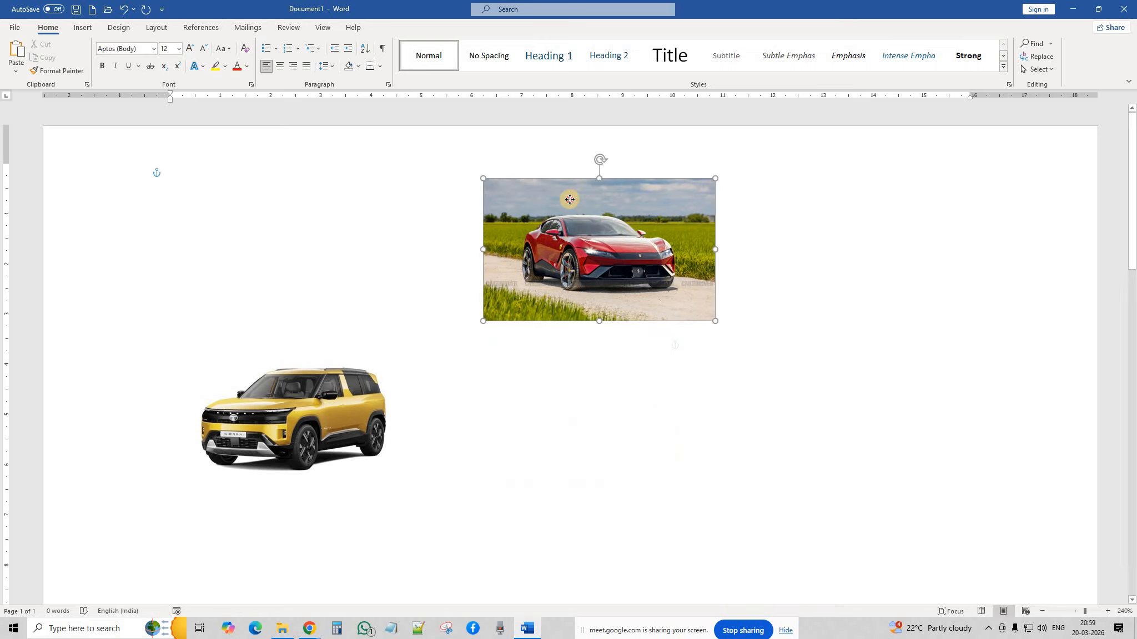
left_click_drag(313, 384, 340, 205)
left_click(322, 421)
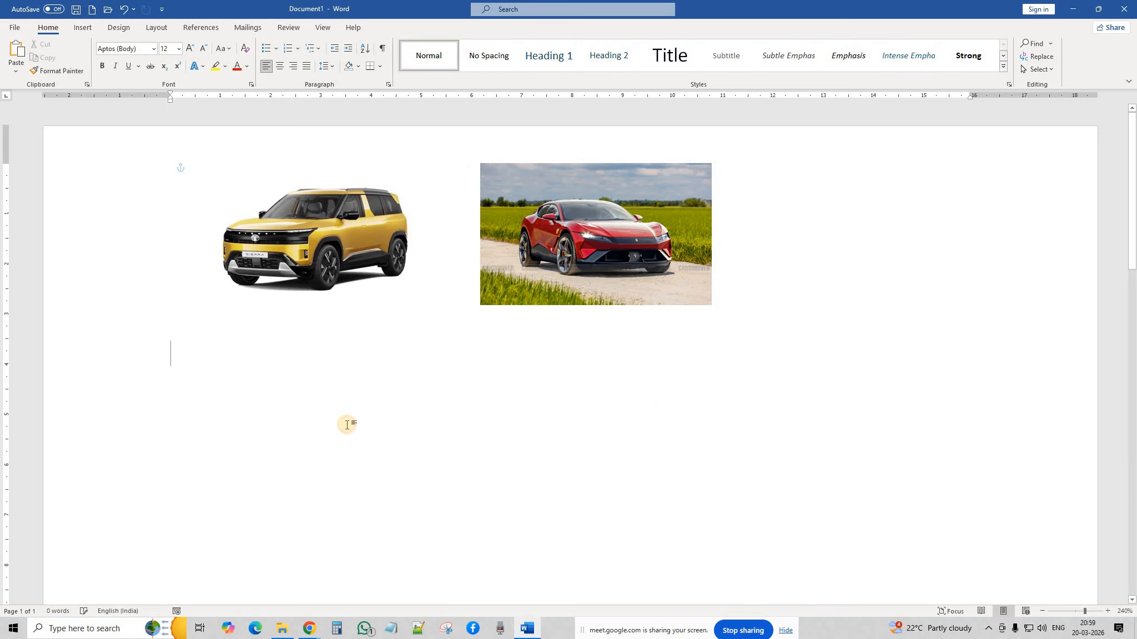
left_click(82, 28)
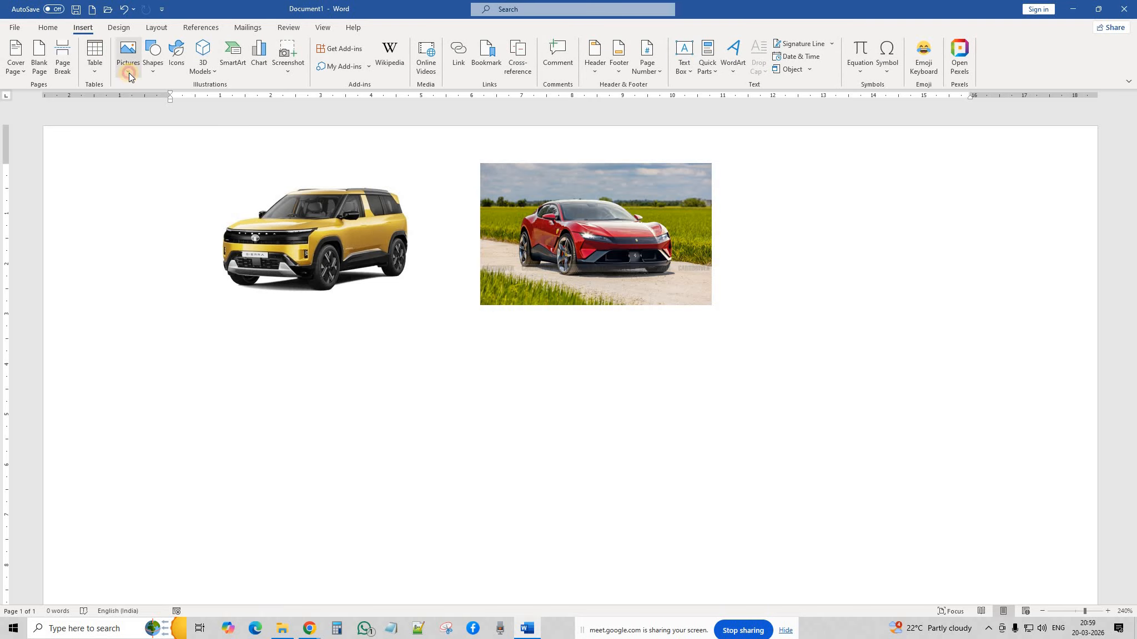
left_click(128, 73)
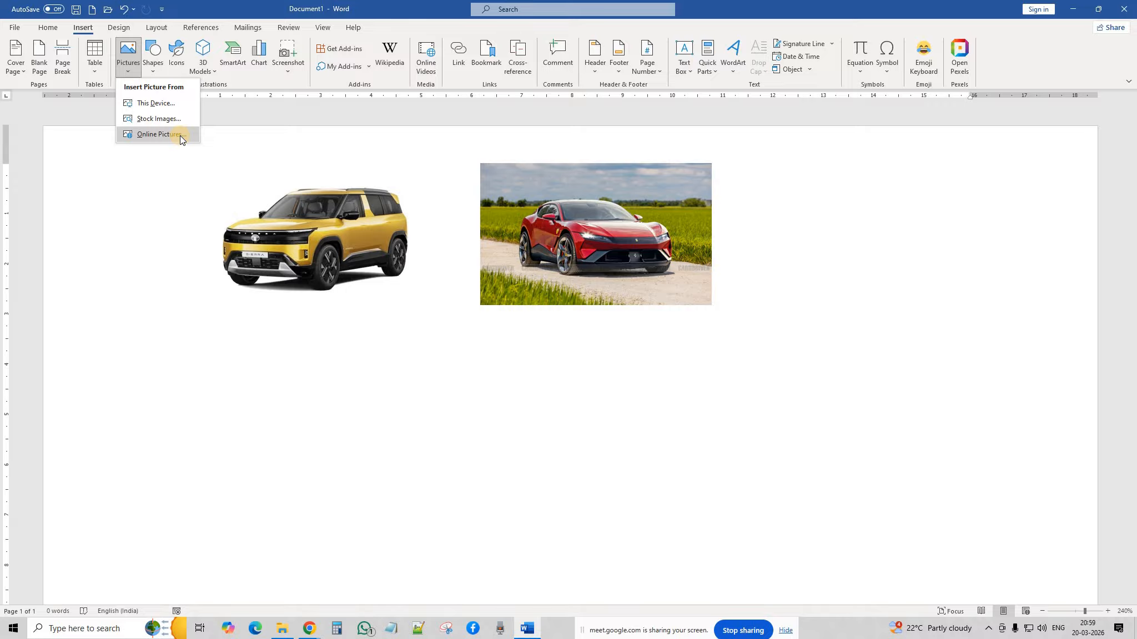
left_click(332, 401)
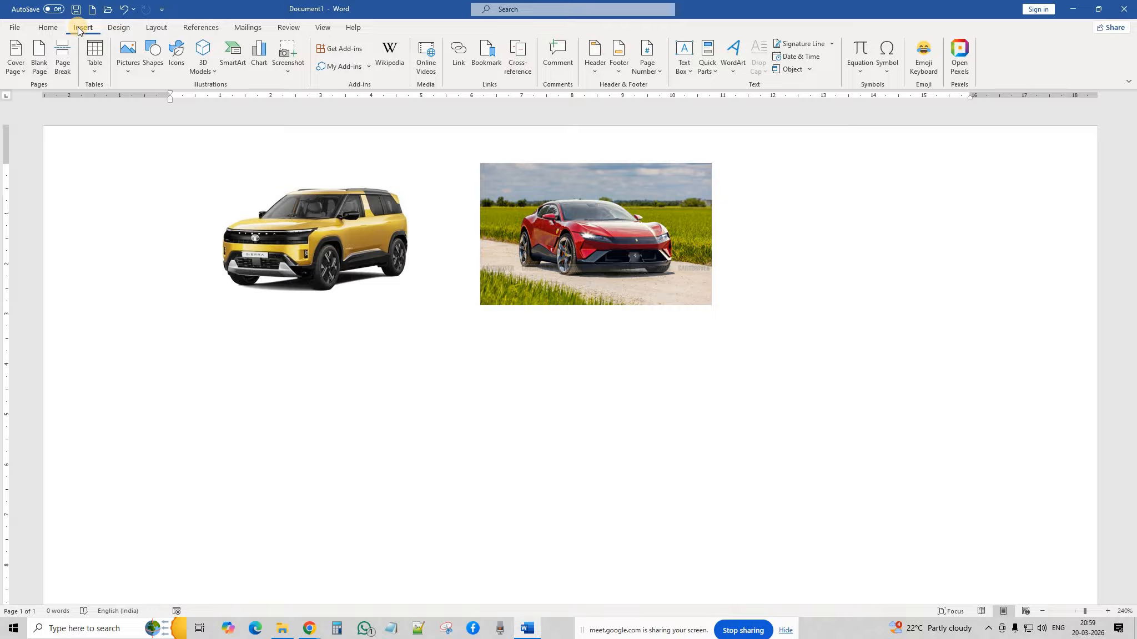
left_click(990, 630)
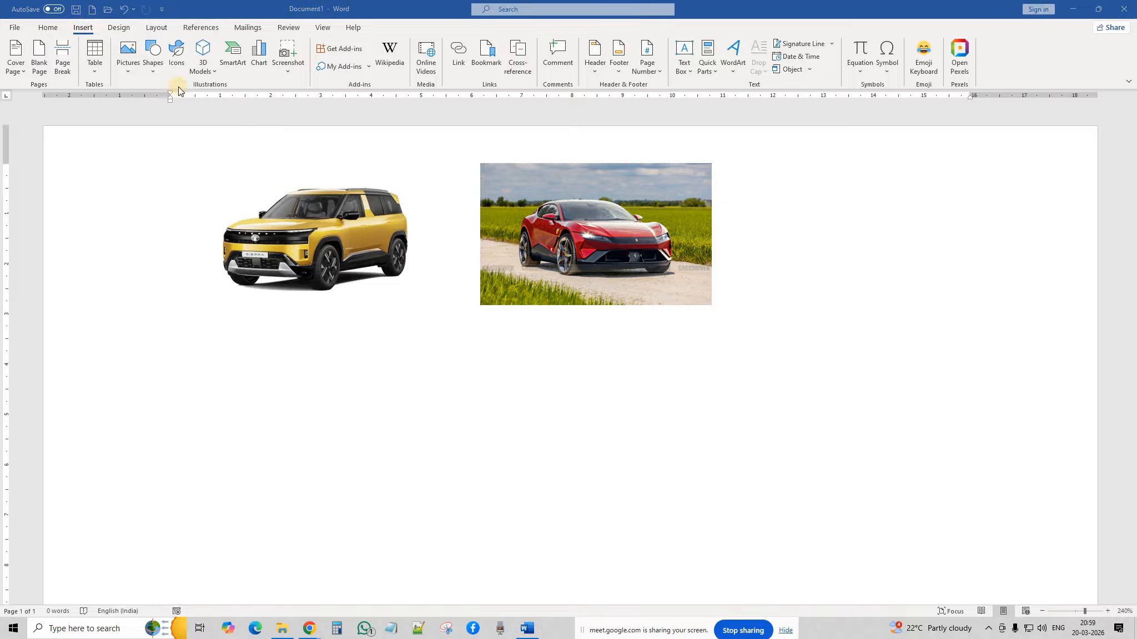
Start inserting a picture from this device and look through the thumbnails in the Pictures folder.
left_click(128, 73)
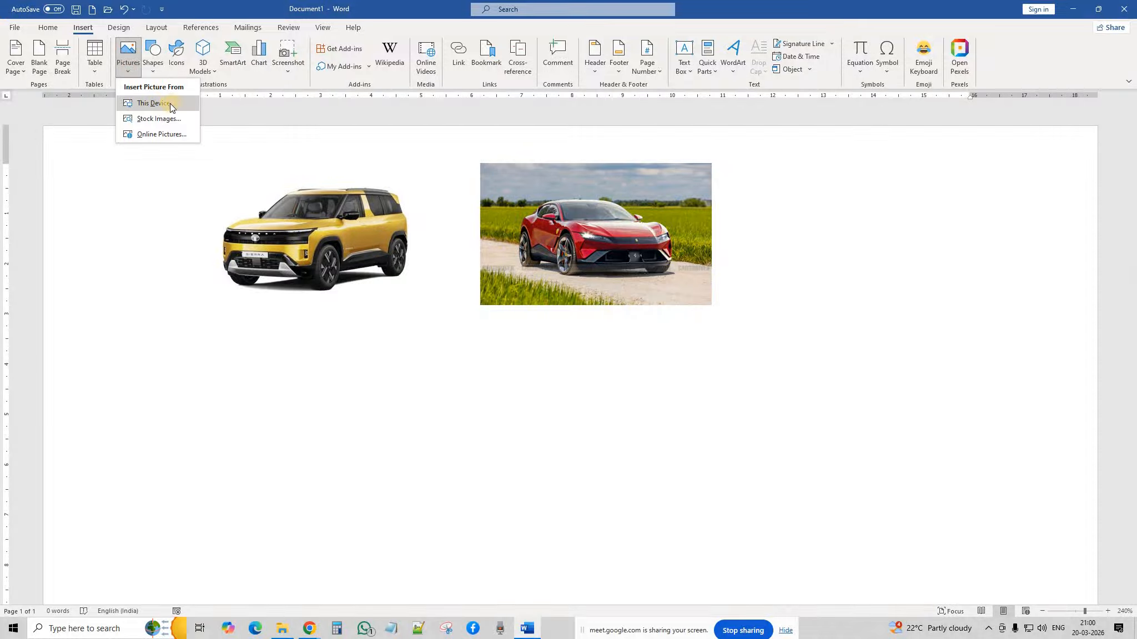
left_click(172, 106)
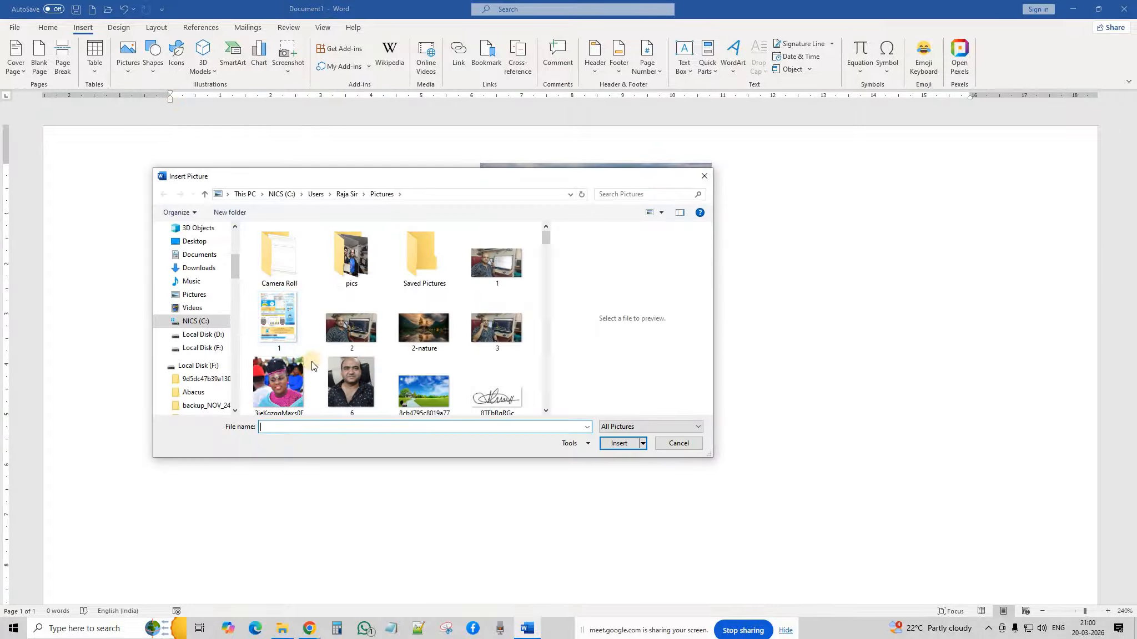
scroll(414, 336, "down", 6)
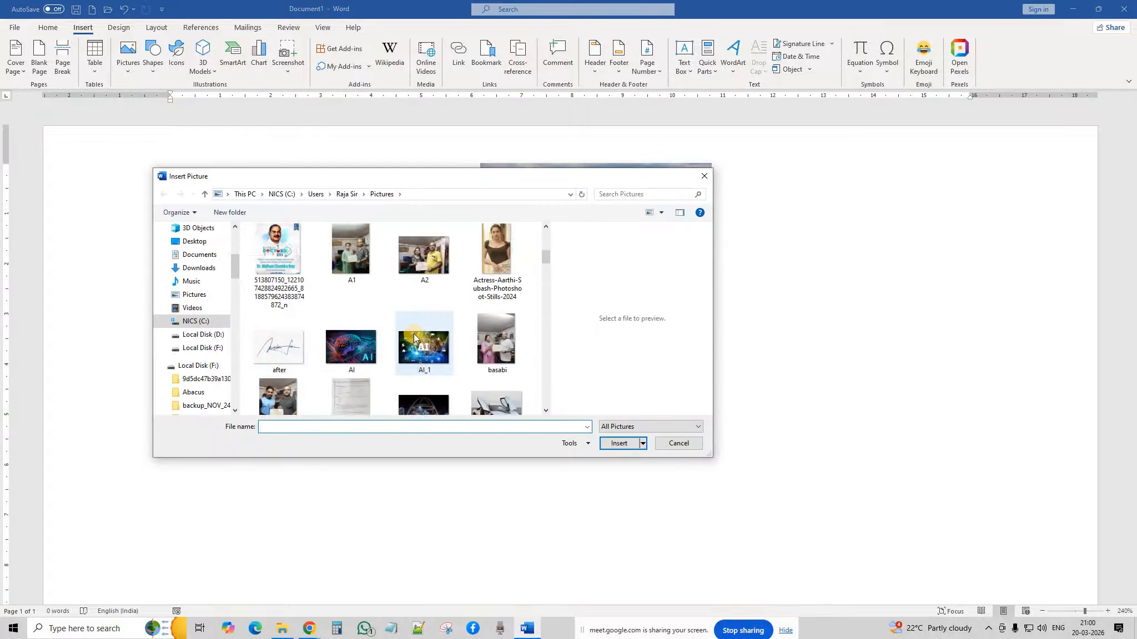
left_click(194, 294)
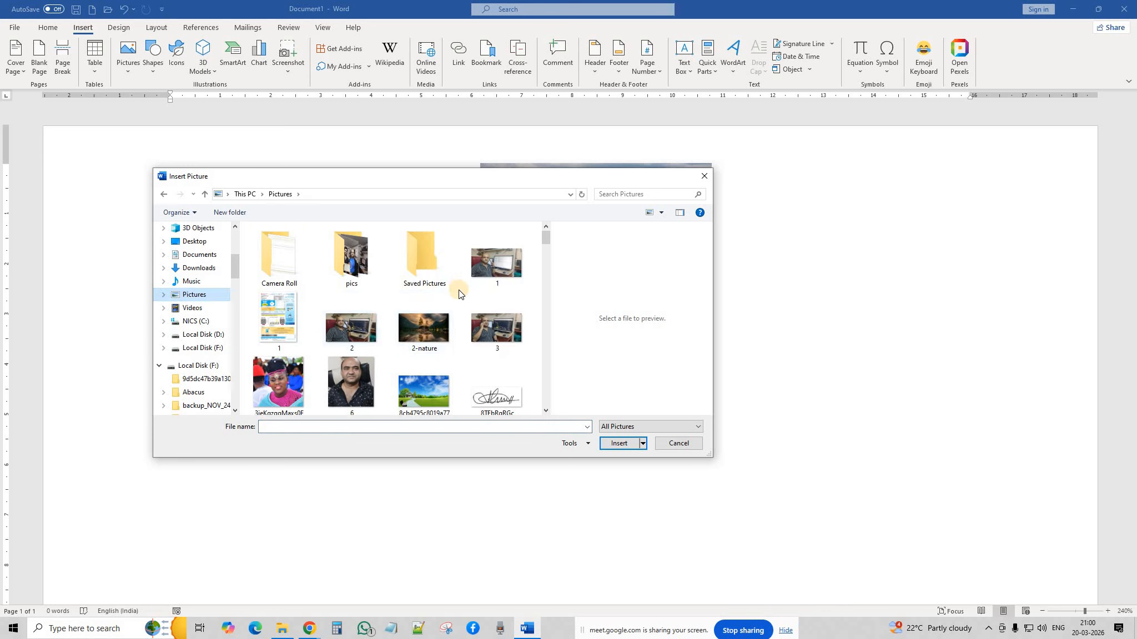
scroll(459, 290, "down", 8)
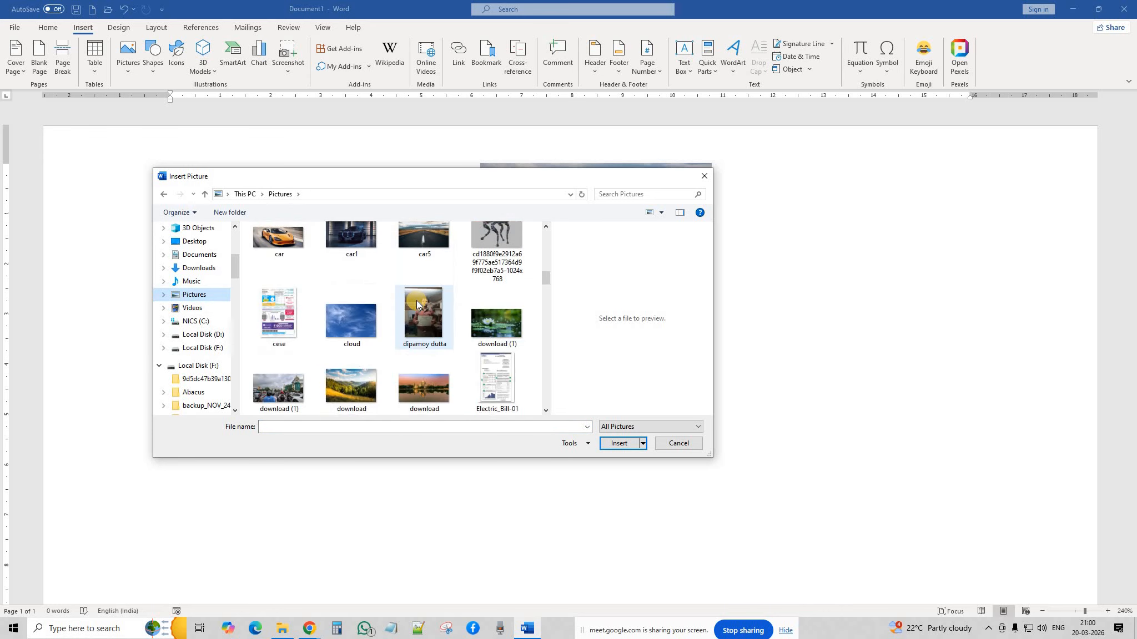
scroll(416, 301, "up", 10)
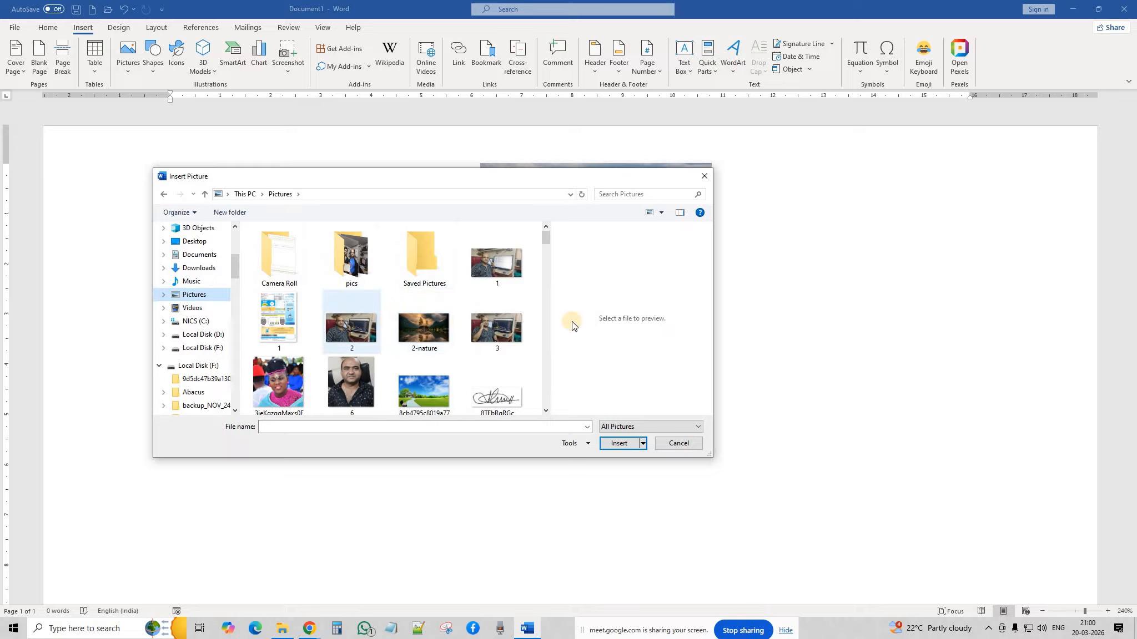
Cycle the file list through its different view layouts and return it to the large thumbnail view.
left_click(647, 216)
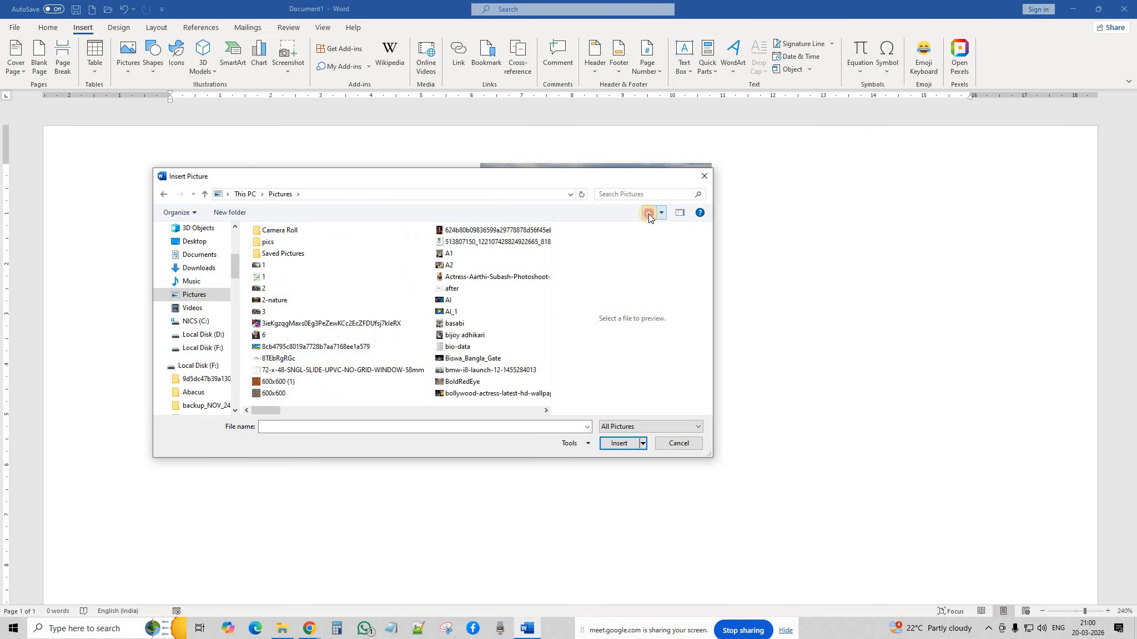
left_click(648, 214)
left_click(648, 214)
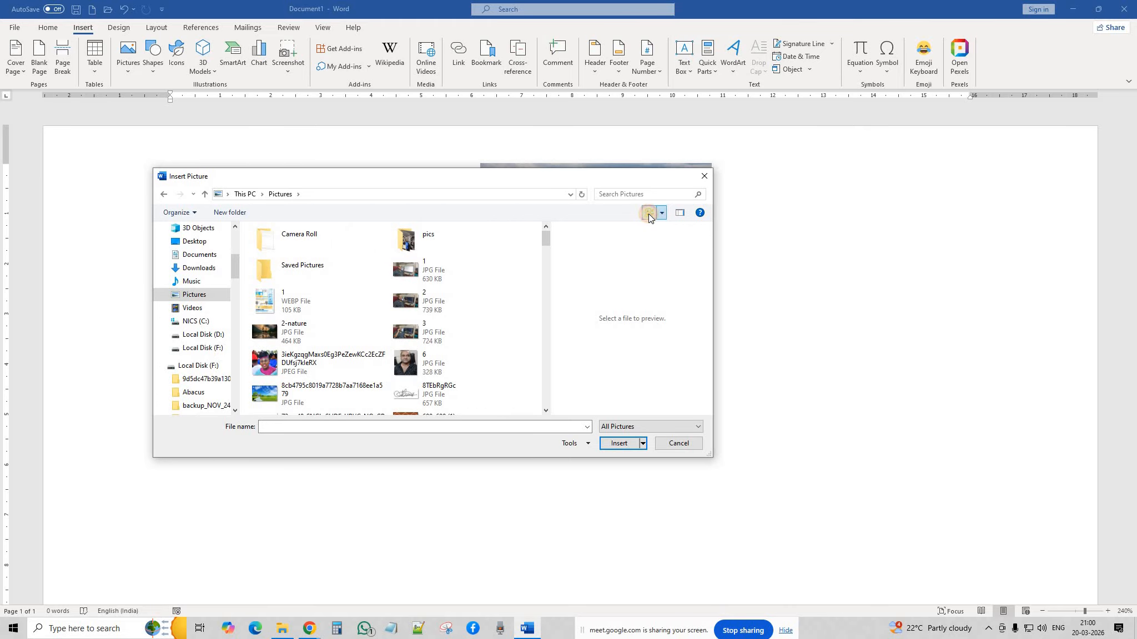
left_click(648, 215)
left_click(649, 216)
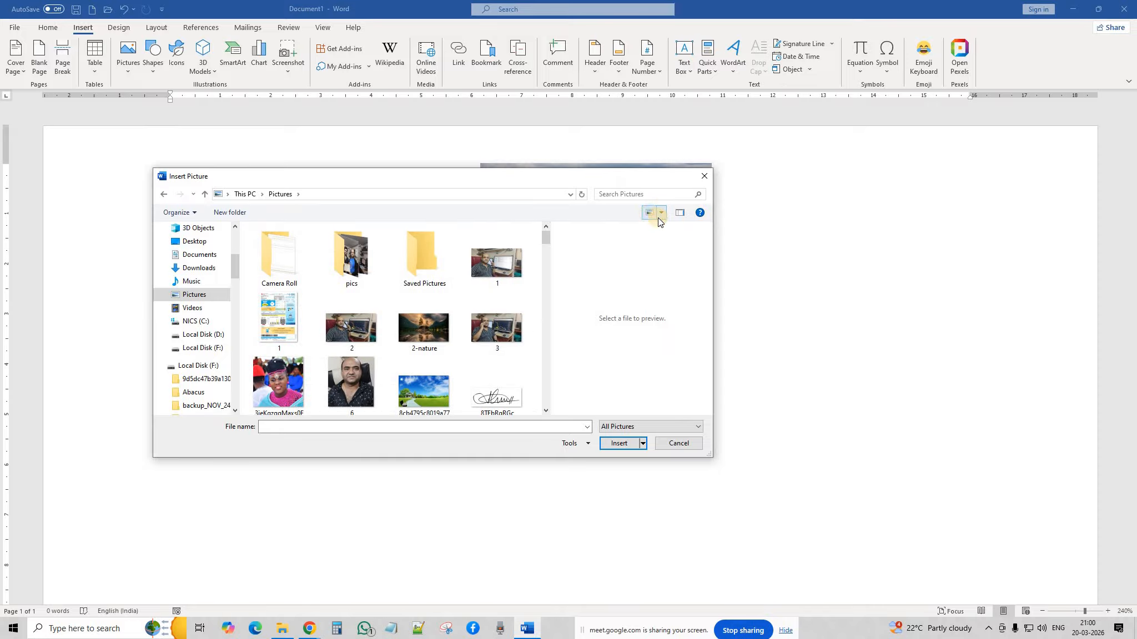
Preview several pictures in the Downloads folder, ending with the file named multimedia.
left_click(192, 268)
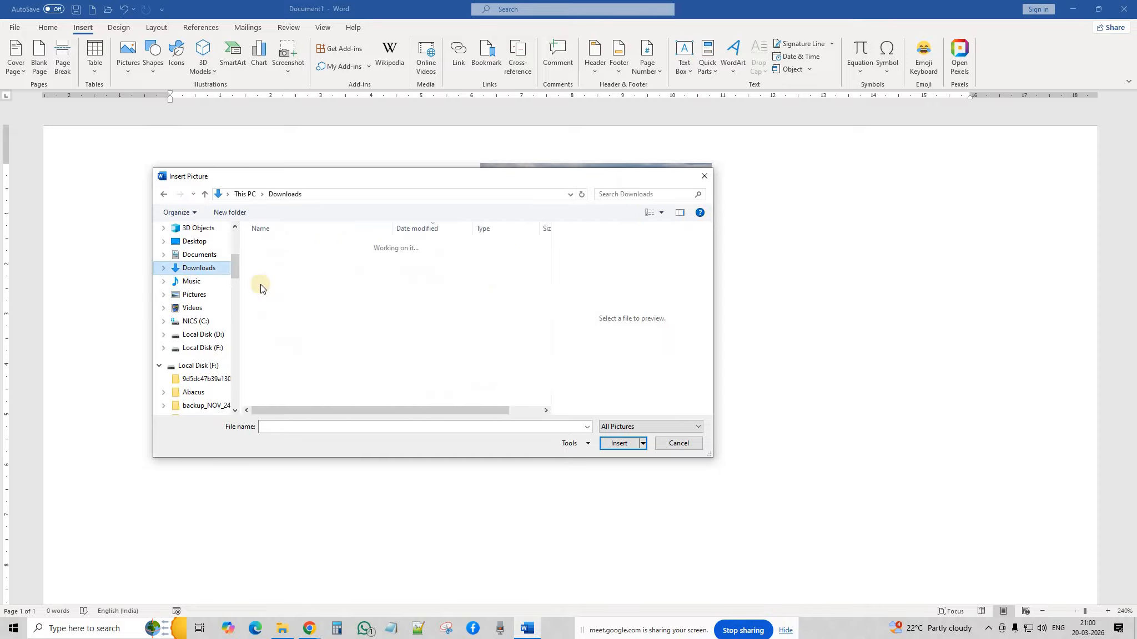
left_click(313, 260)
left_click(316, 272)
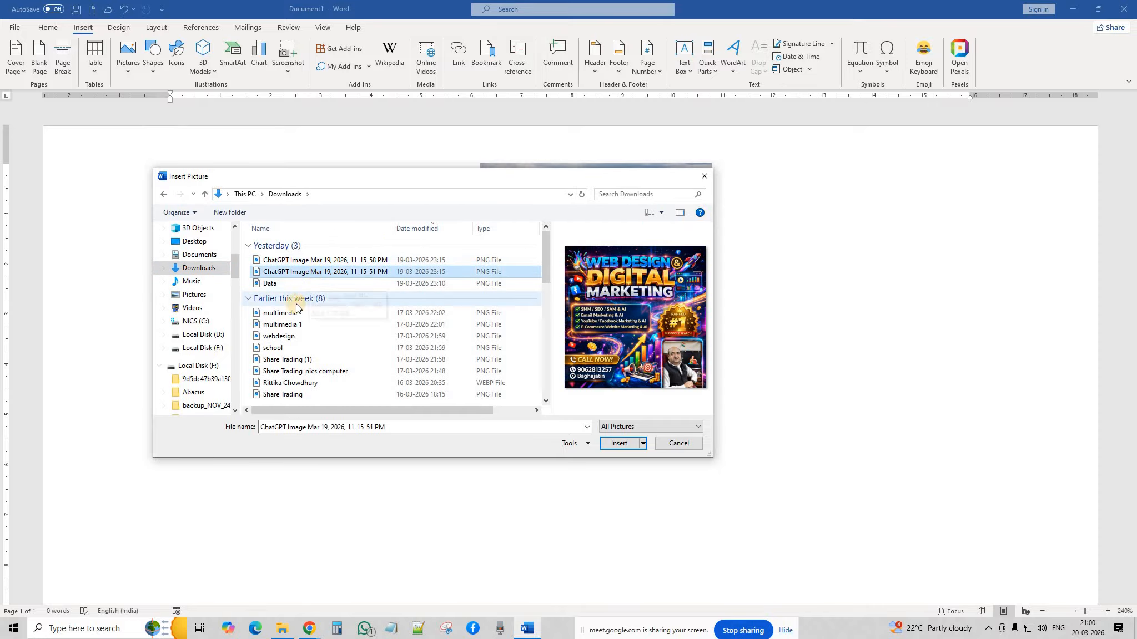
left_click(277, 284)
left_click(283, 313)
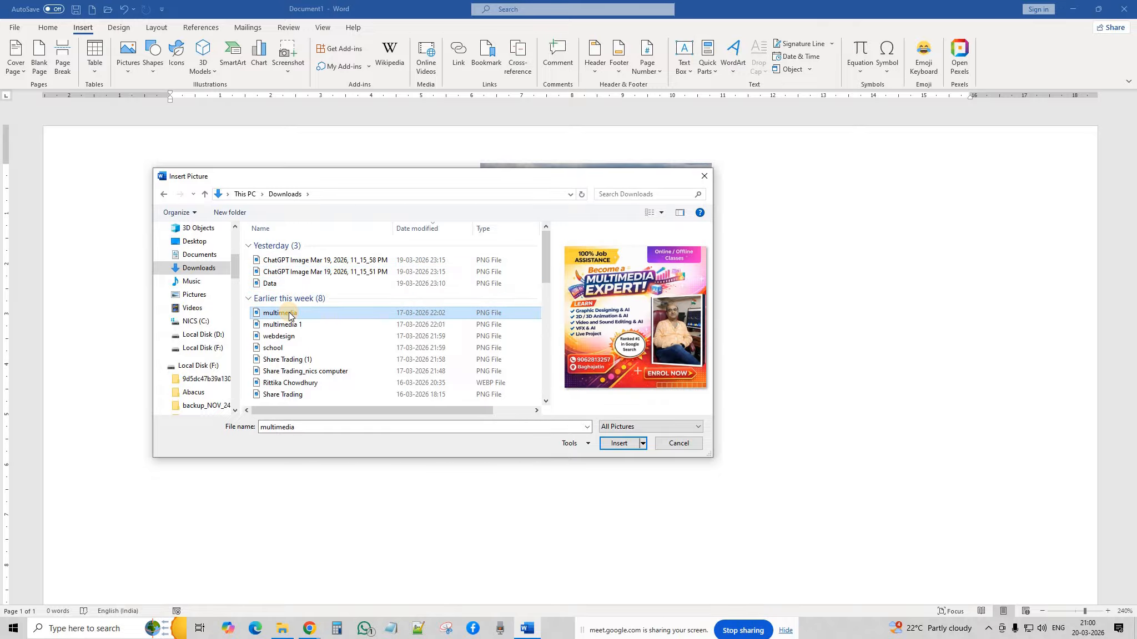
Insert the picture file named 2 from the Pictures folder into the document.
left_click(195, 295)
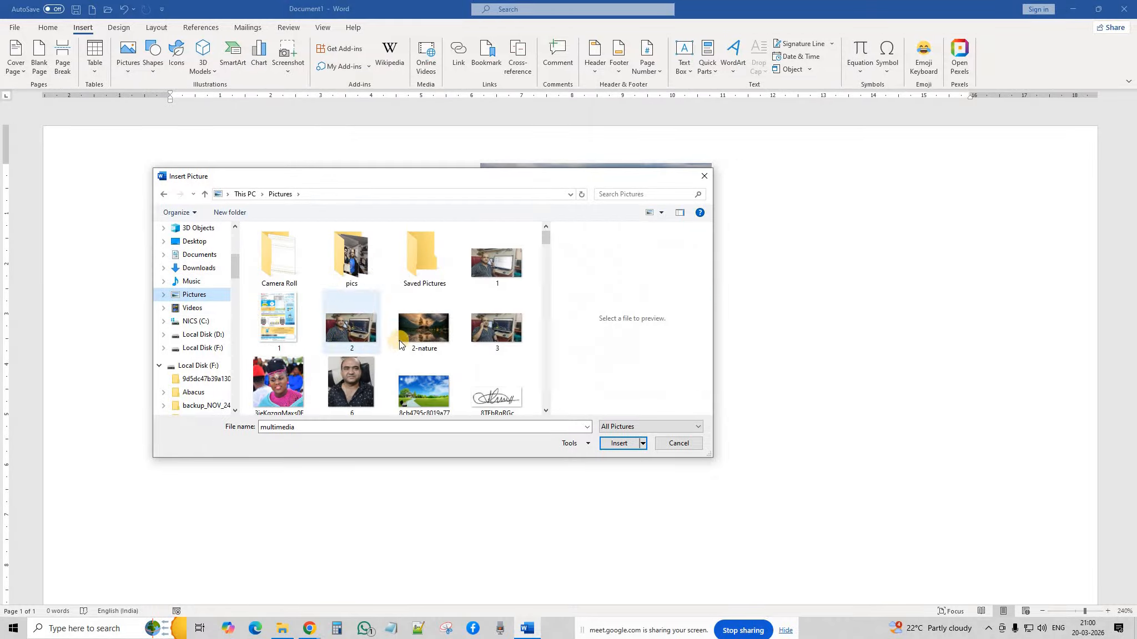
scroll(403, 335, "down", 1)
left_click(423, 371)
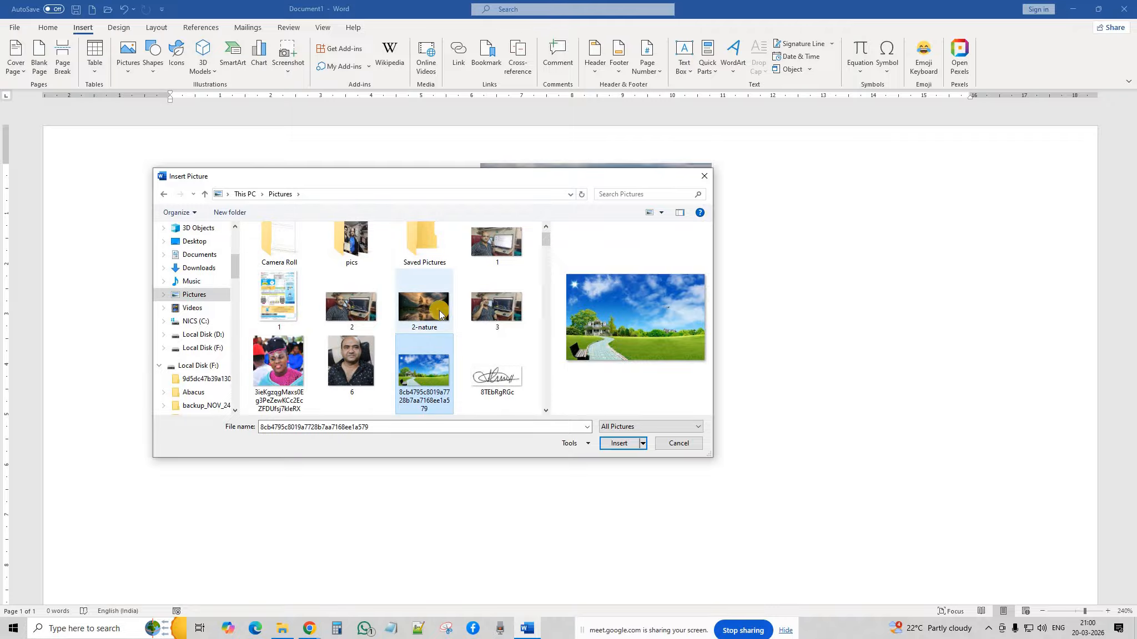
left_click(347, 310)
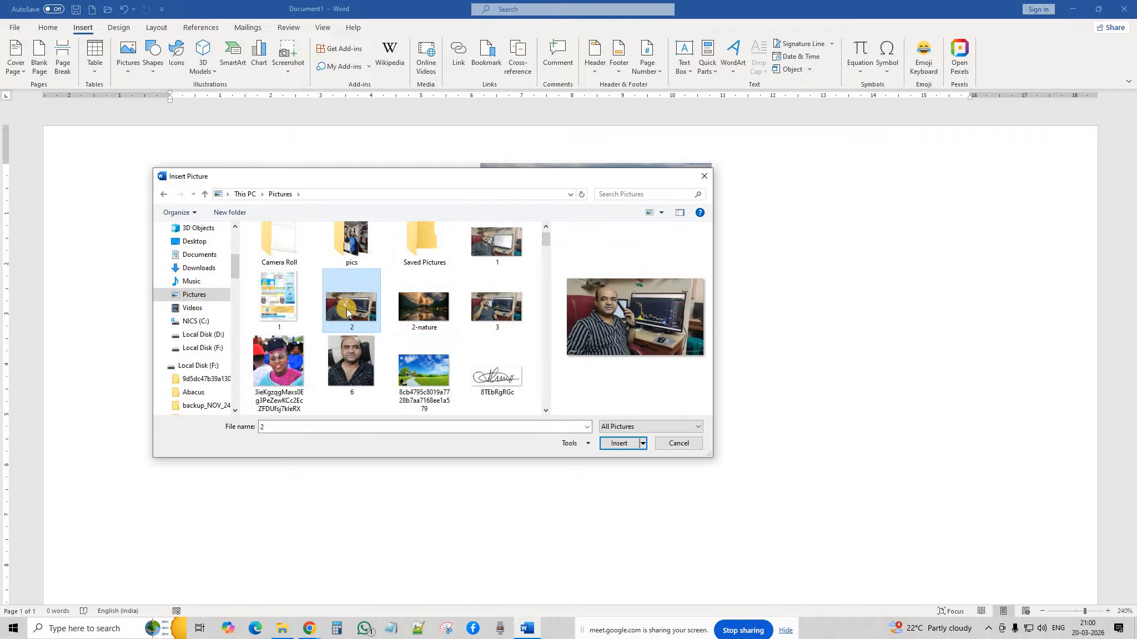
left_click(619, 445)
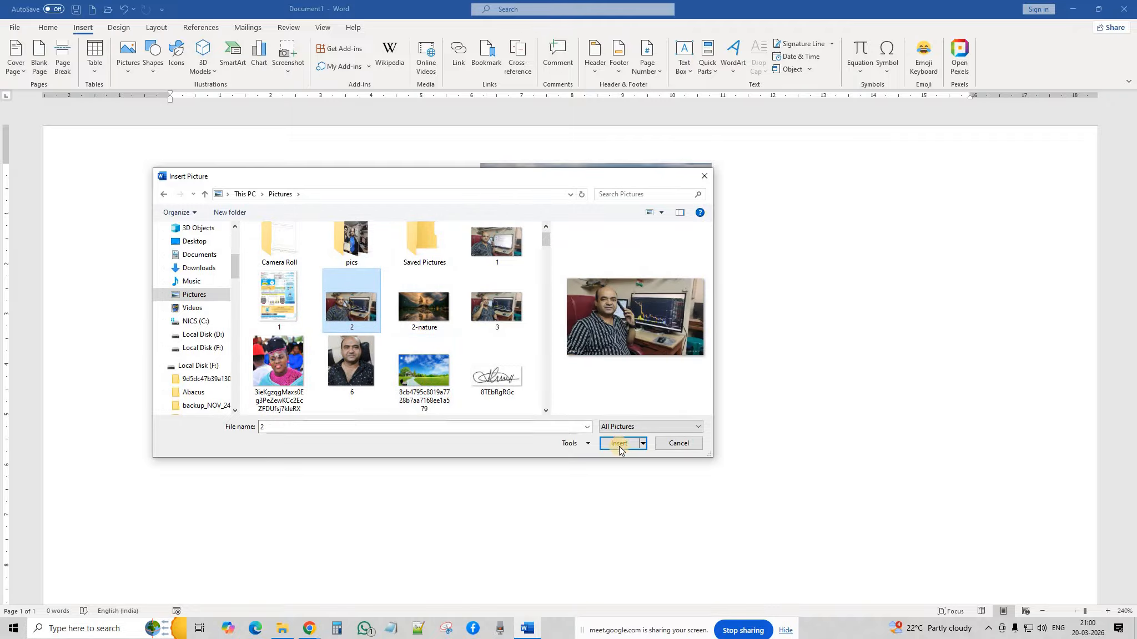
left_click(619, 444)
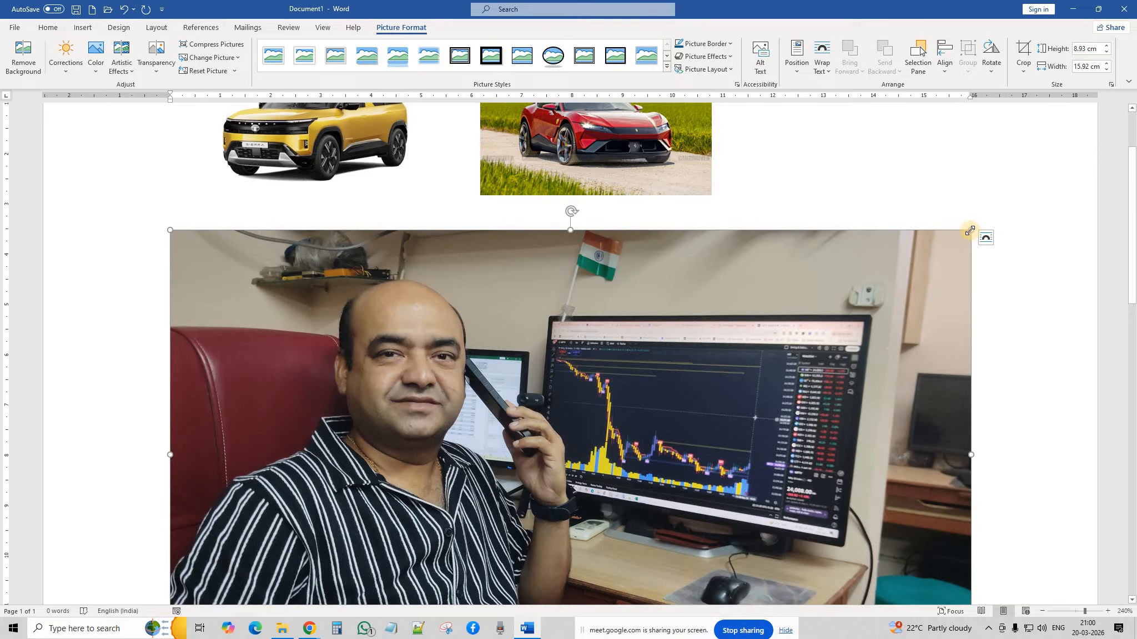
Shrink the inserted photo to about 3.57 cm high by 6.36 cm wide and set its text wrapping to Tight.
left_click_drag(970, 230, 505, 408)
left_click(541, 405)
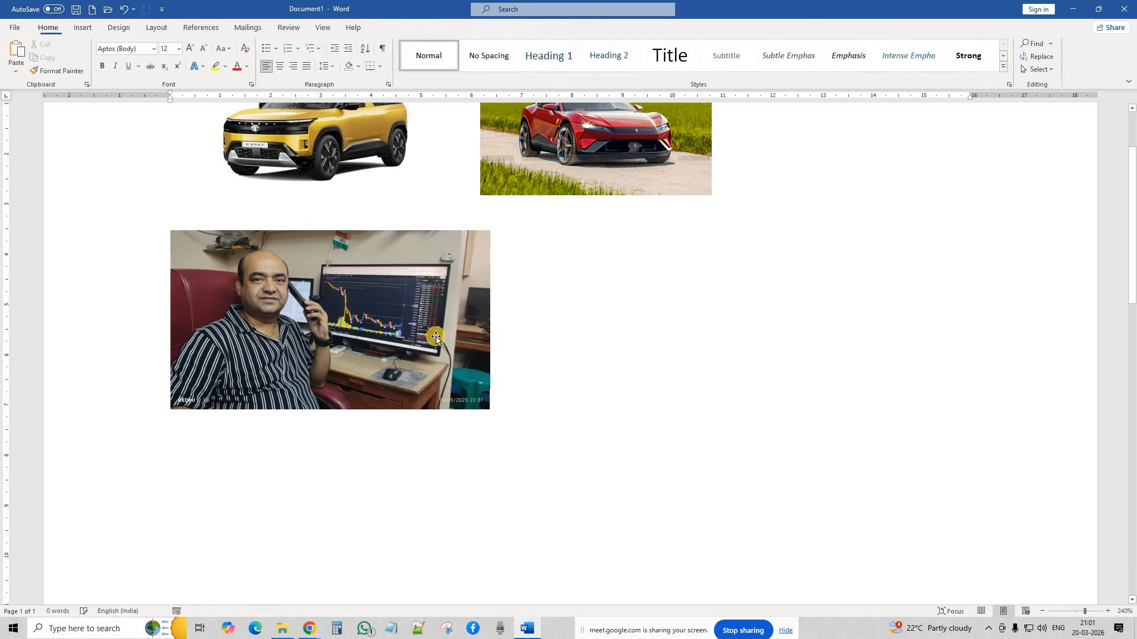
left_click(435, 338)
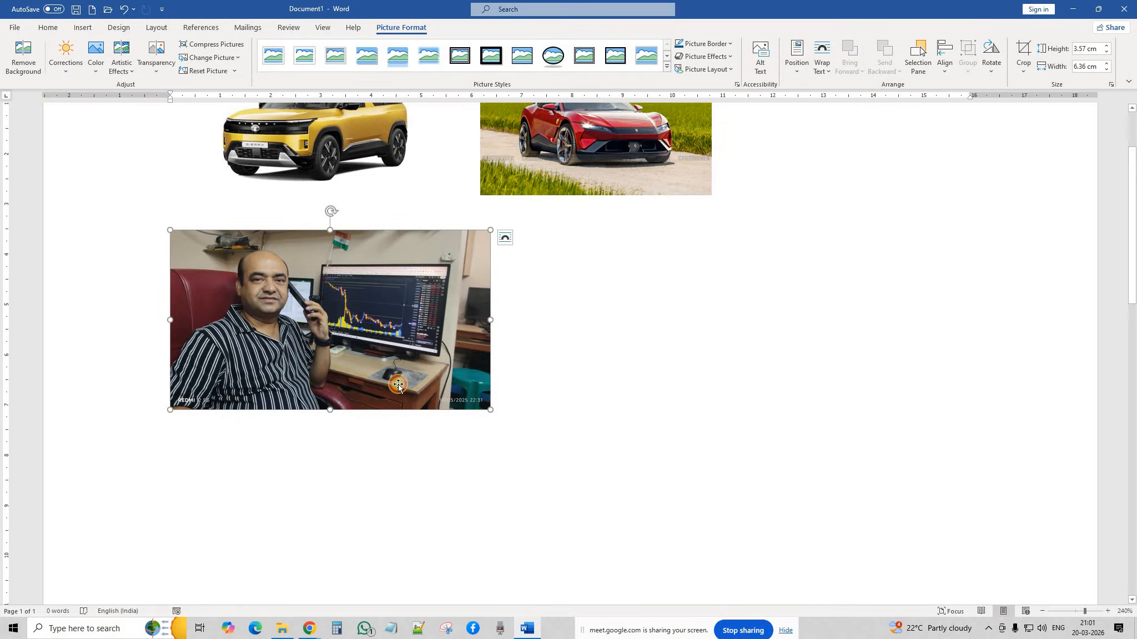
left_click_drag(398, 384, 477, 510)
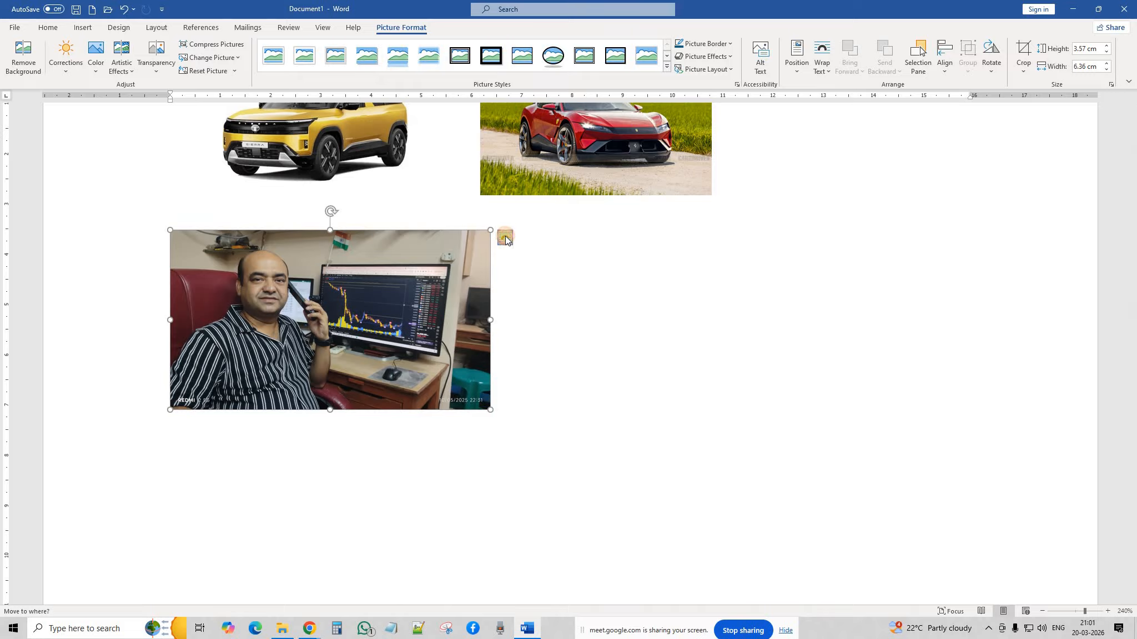
left_click(505, 238)
left_click(562, 322)
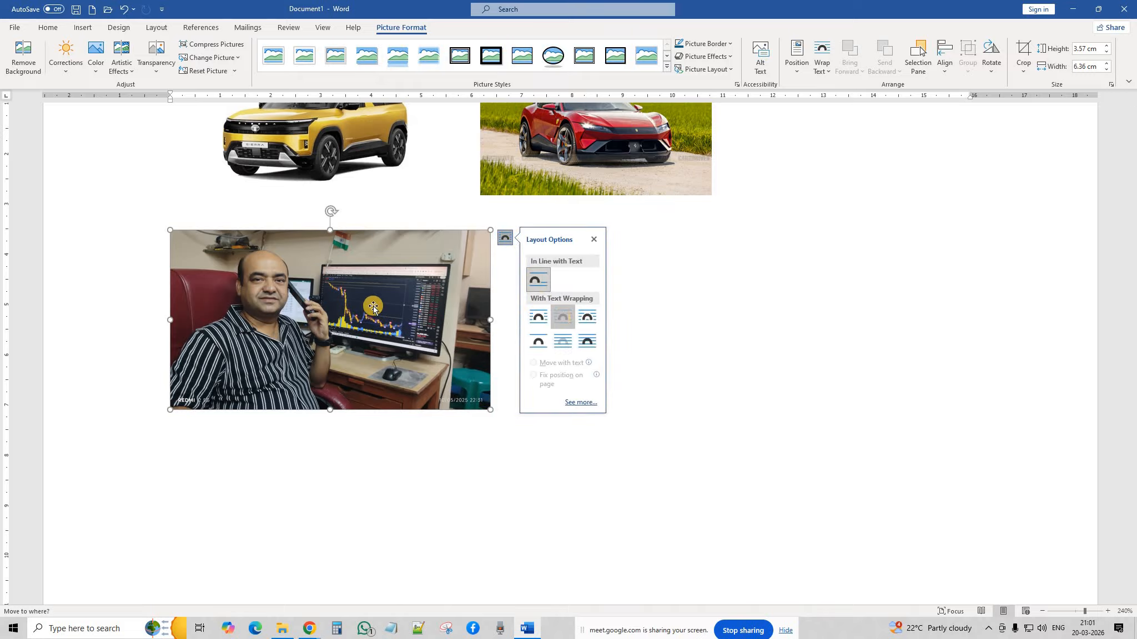
Move the photo up beside the red car picture, shift the red car slightly left, and place the text cursor below the pictures.
left_click_drag(373, 305, 944, 271)
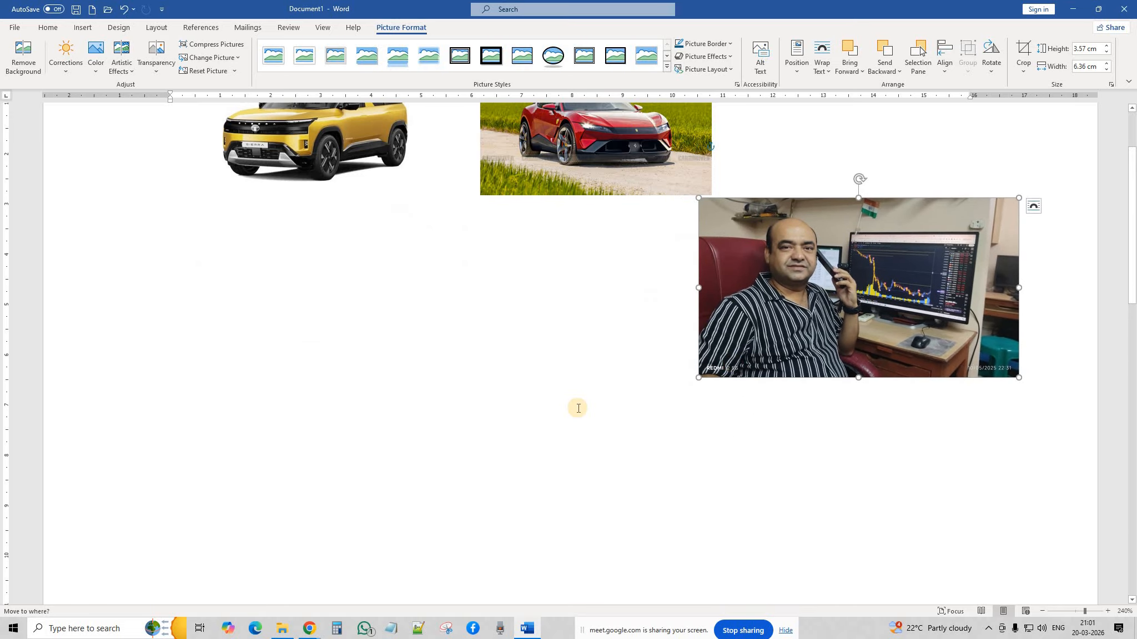
scroll(578, 409, "up", 2)
mouse_move(847, 279)
left_mouse_down()
mouse_move(851, 265)
mouse_move(843, 270)
left_mouse_up()
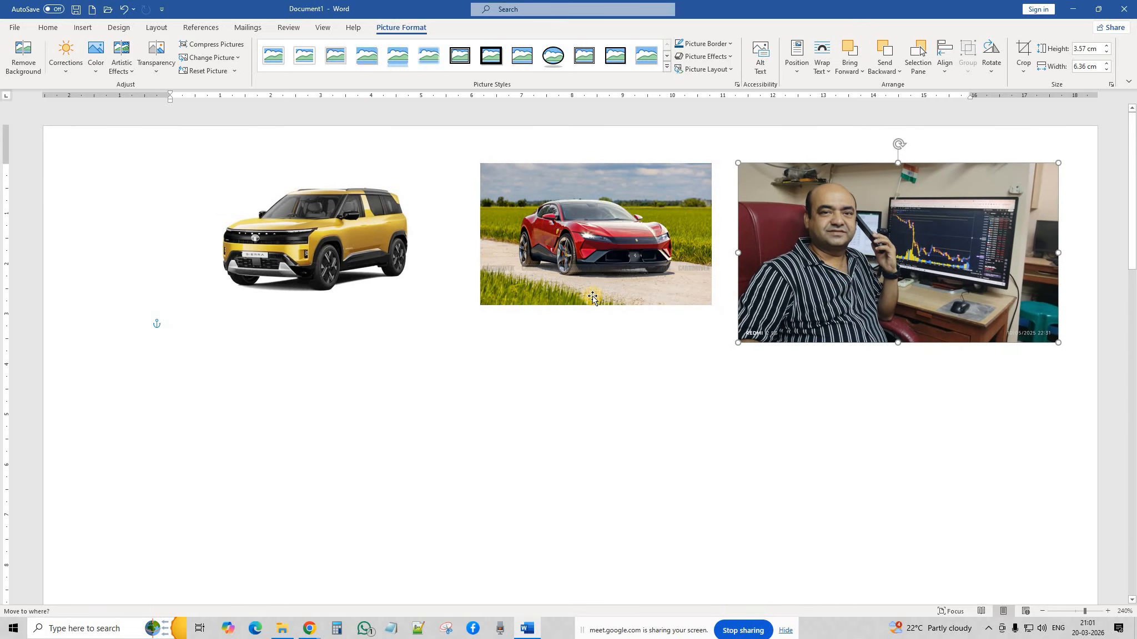
left_click_drag(560, 280, 526, 282)
left_click(464, 393)
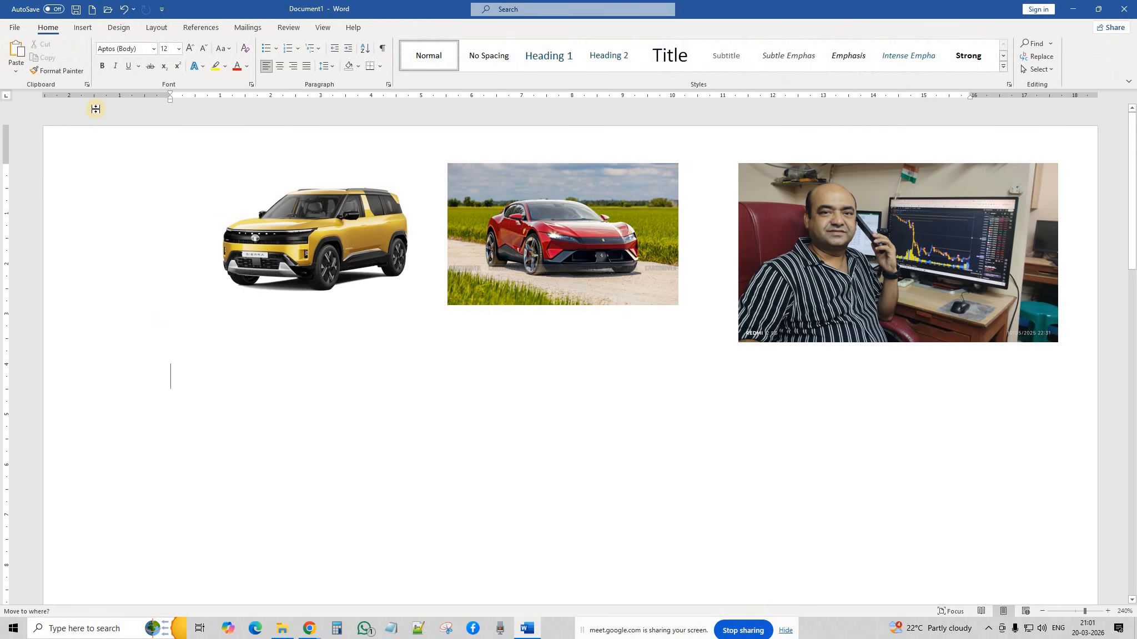
Open the stock image library from the document and look through its general image collection.
left_click(85, 28)
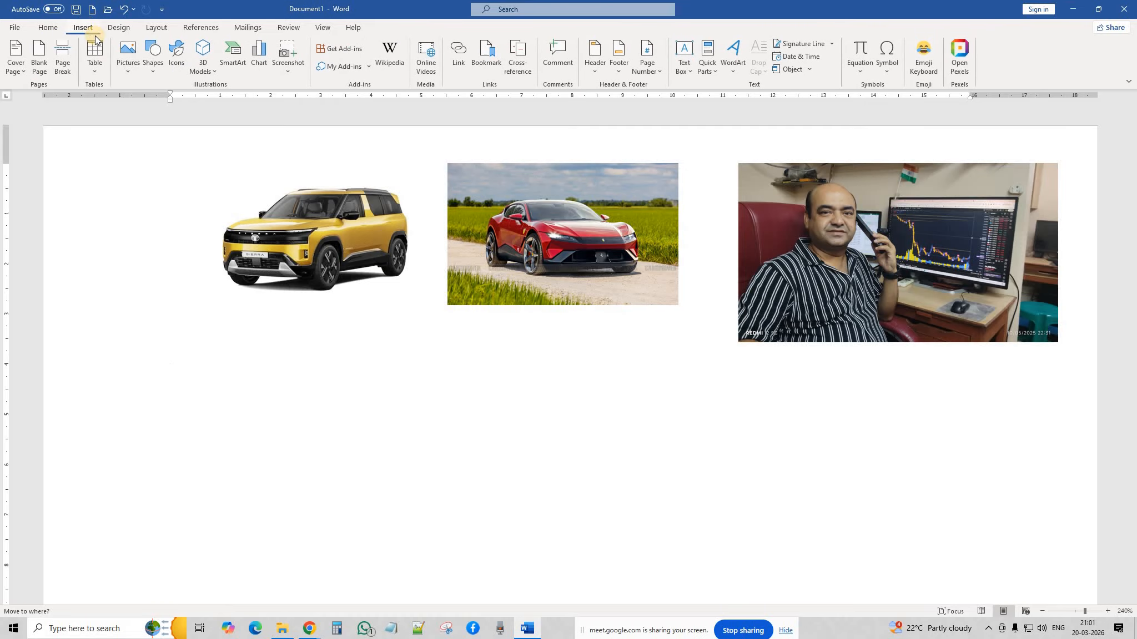
left_click(130, 71)
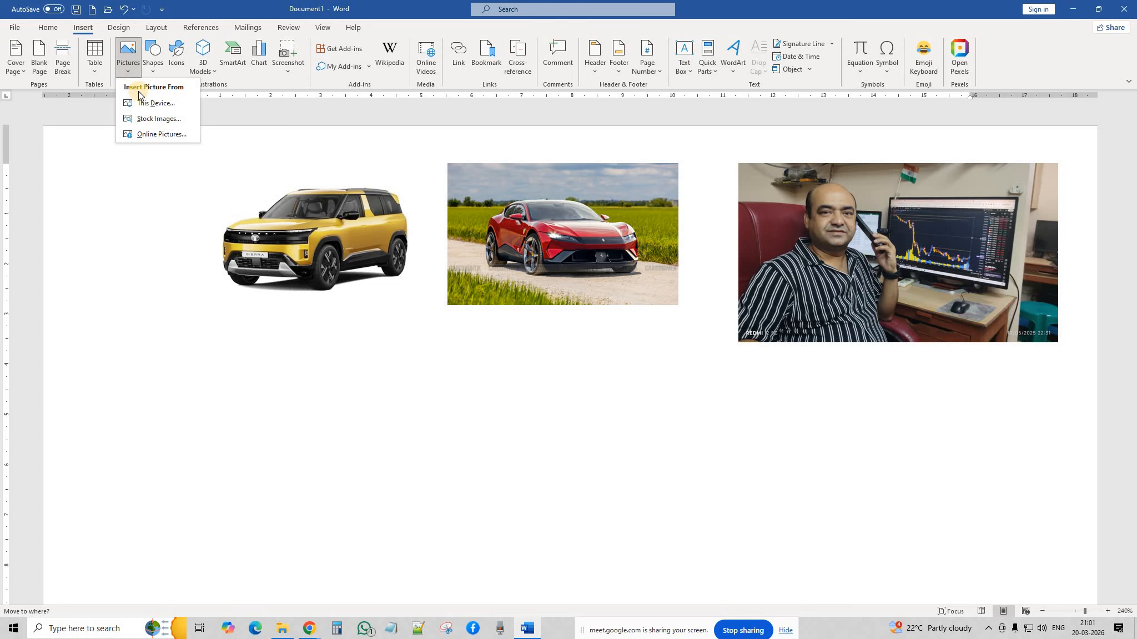
left_click(165, 120)
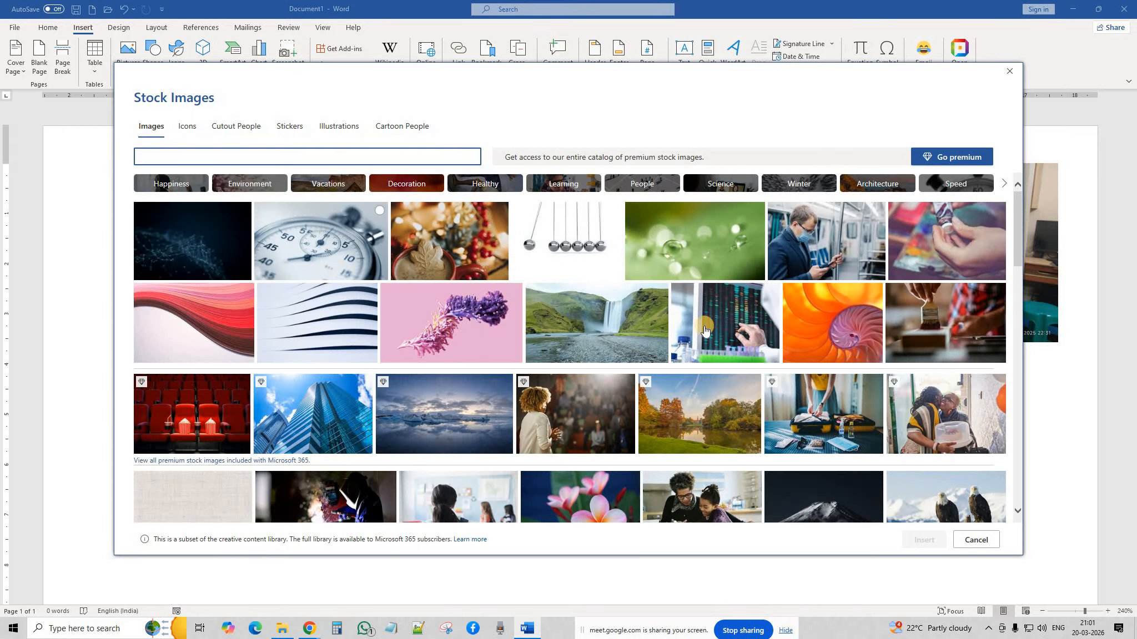
scroll(545, 357, "down", 5)
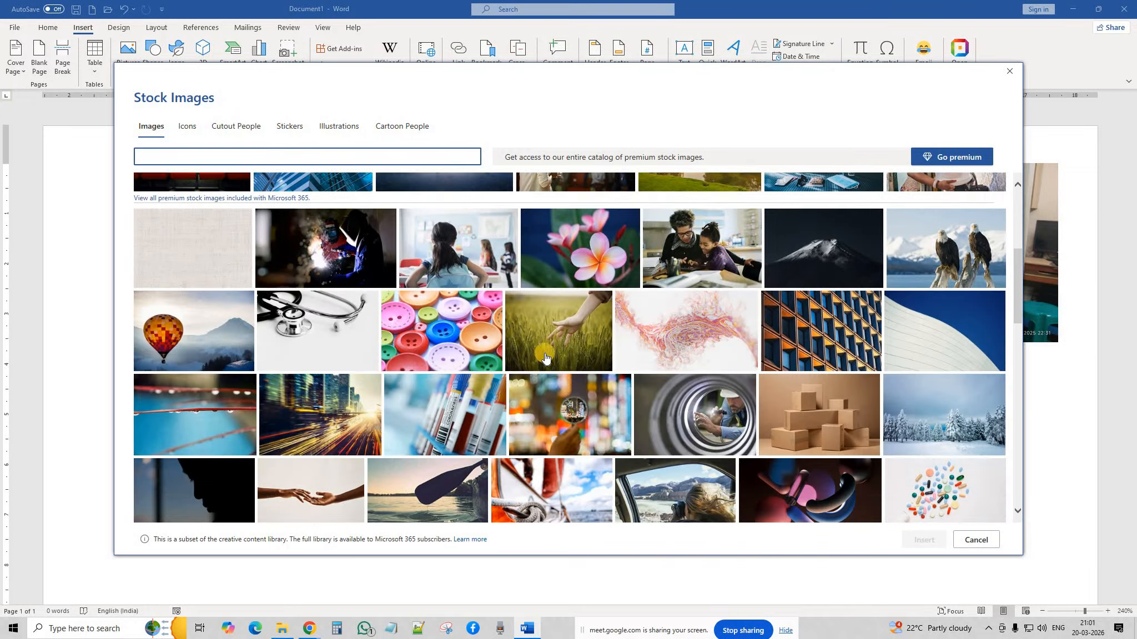
scroll(545, 357, "down", 5)
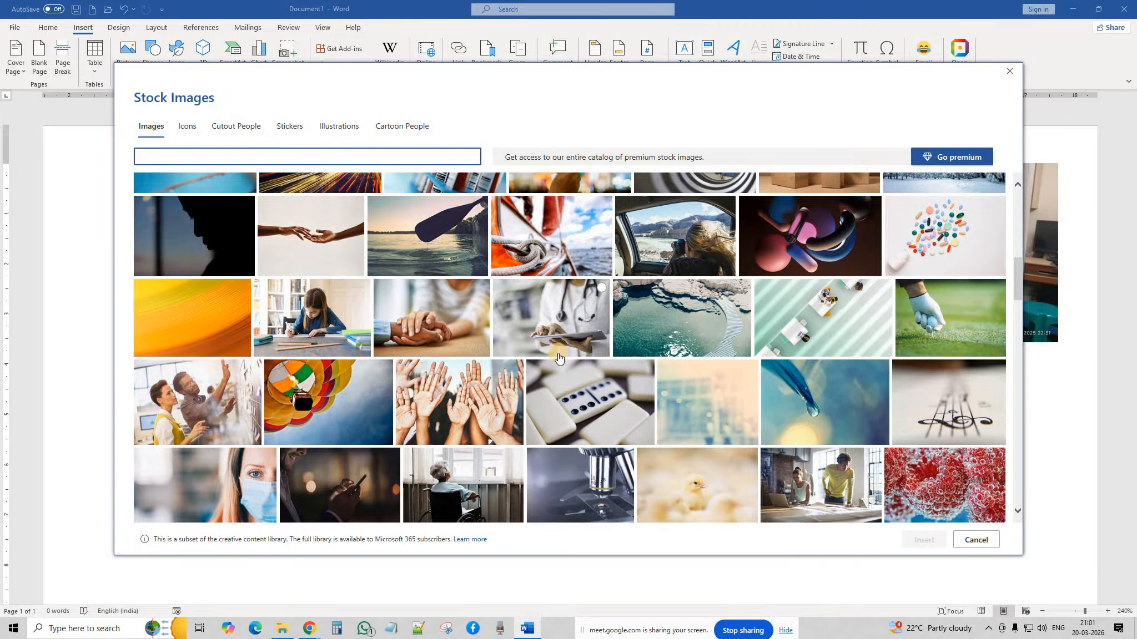
scroll(558, 358, "down", 10)
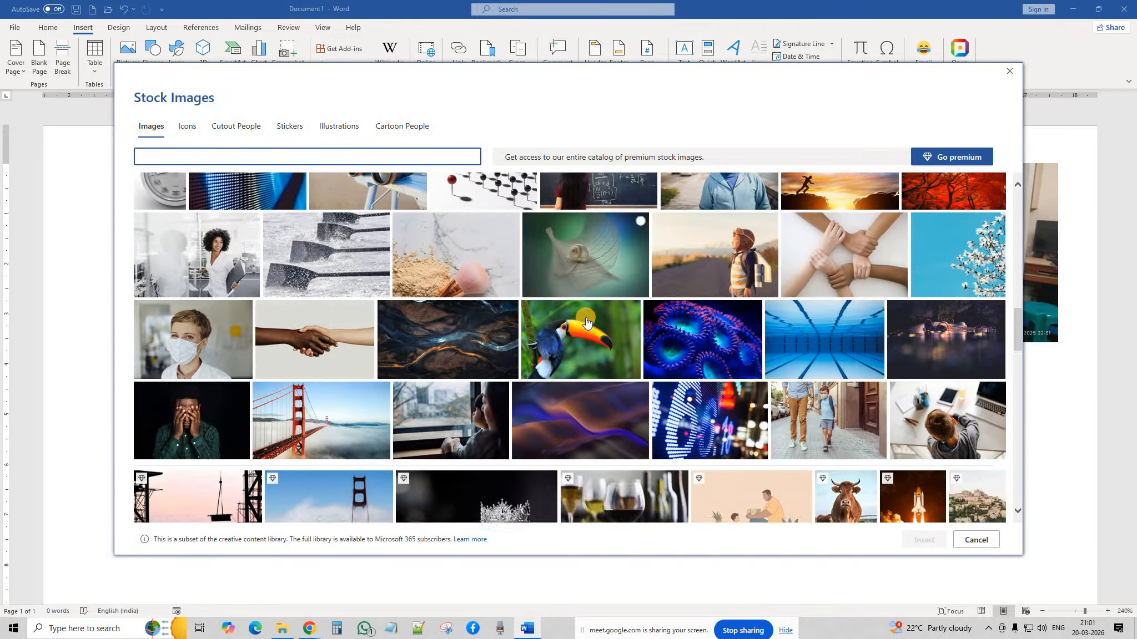
scroll(590, 332, "down", 15)
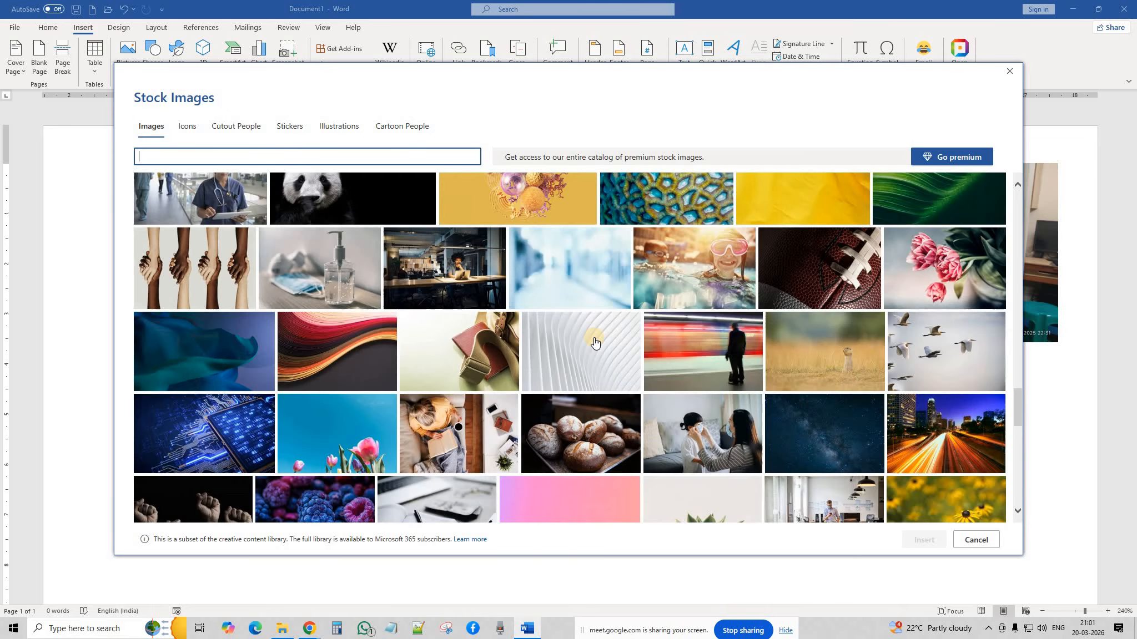
scroll(617, 338, "down", 2)
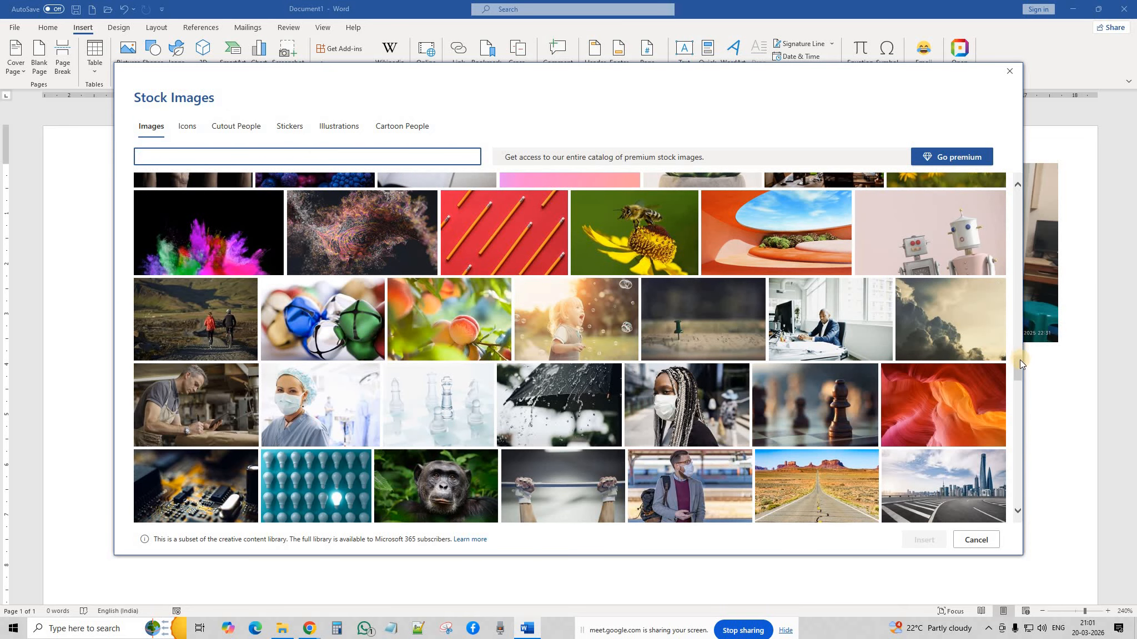
left_click_drag(1018, 334, 1014, 184)
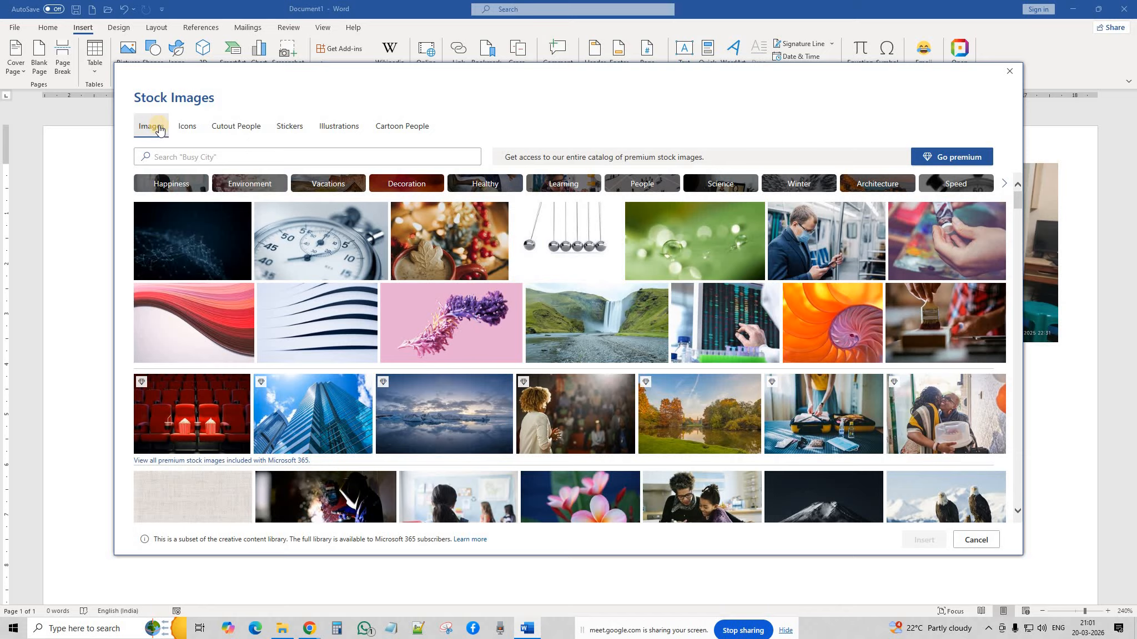
Browse the stock images by the categories Environment, Vacations, Healthy, Learning and Science, and clear the category filter.
left_click(247, 183)
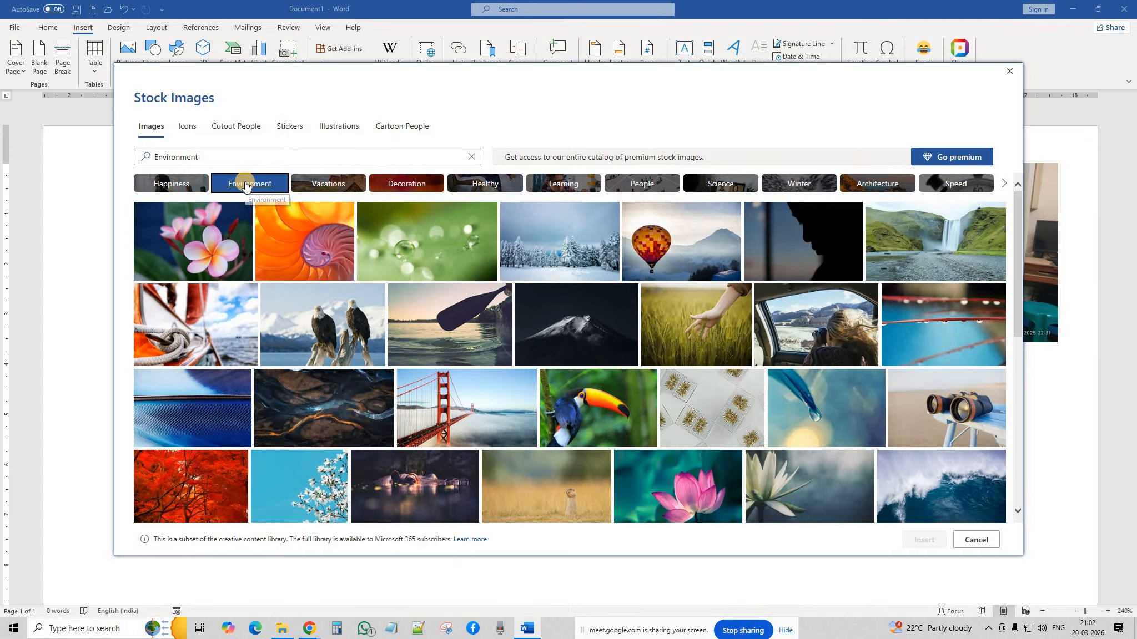
left_click(335, 184)
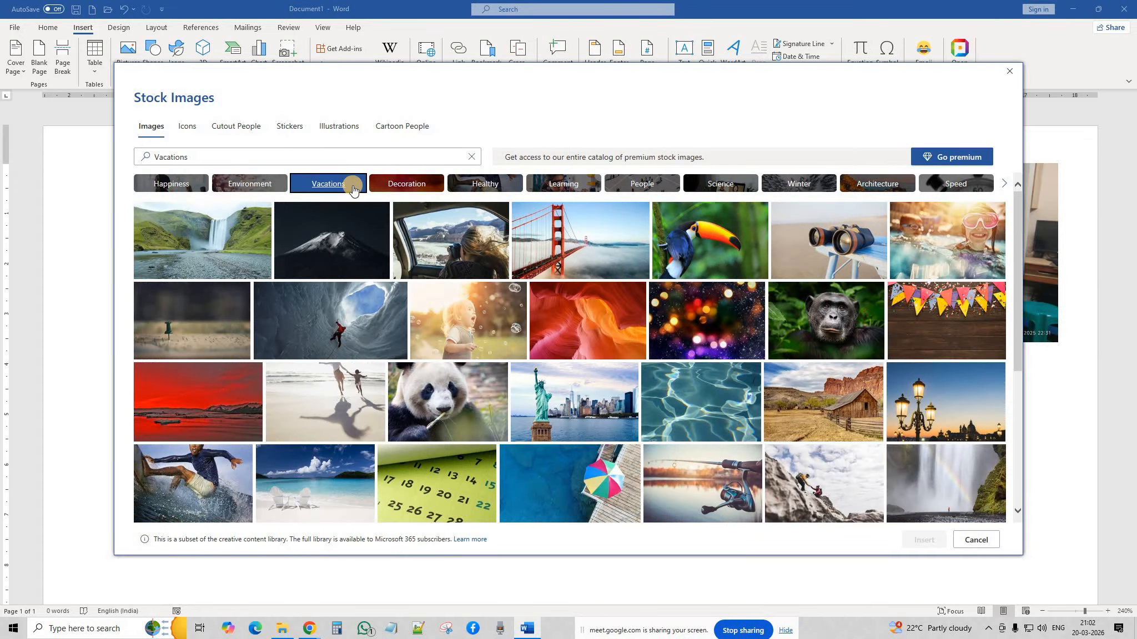
left_click(473, 187)
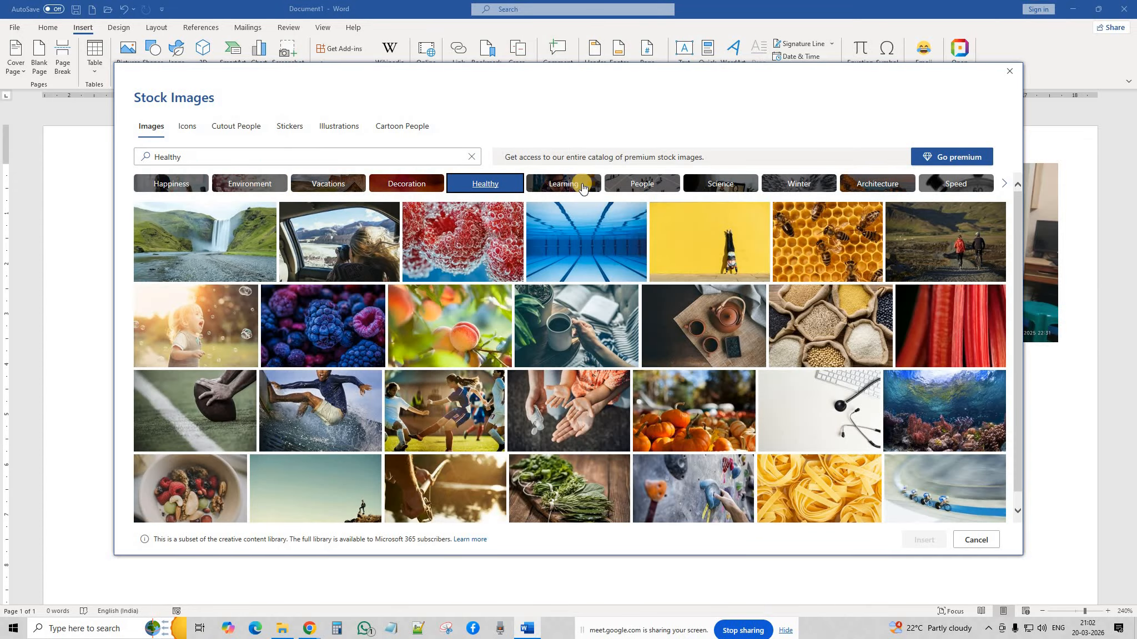
left_click(581, 188)
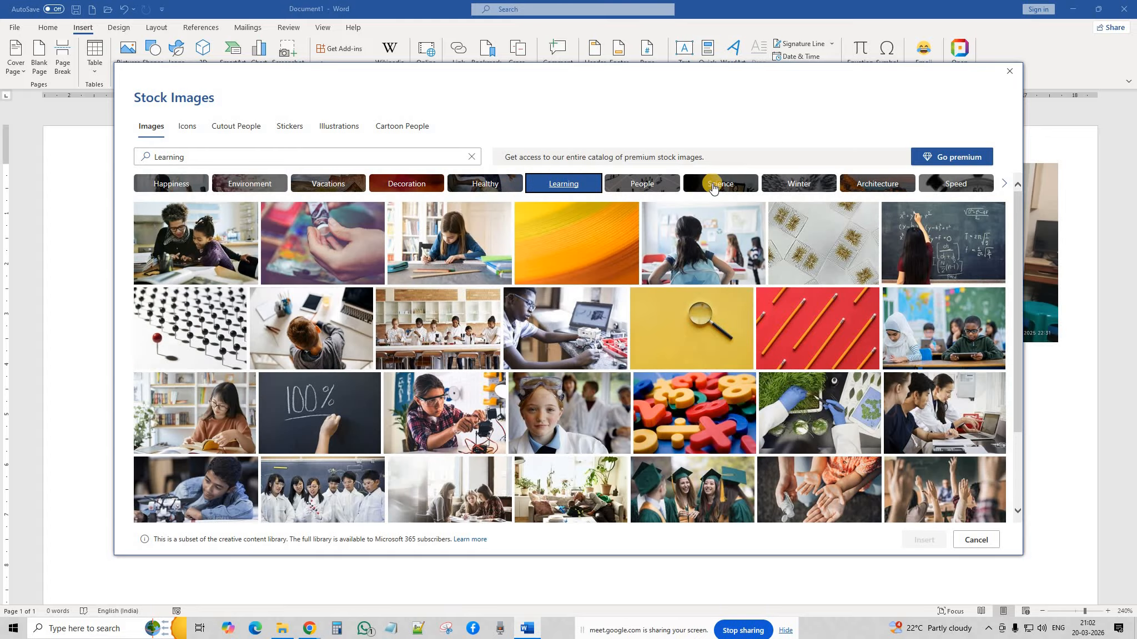
left_click(719, 188)
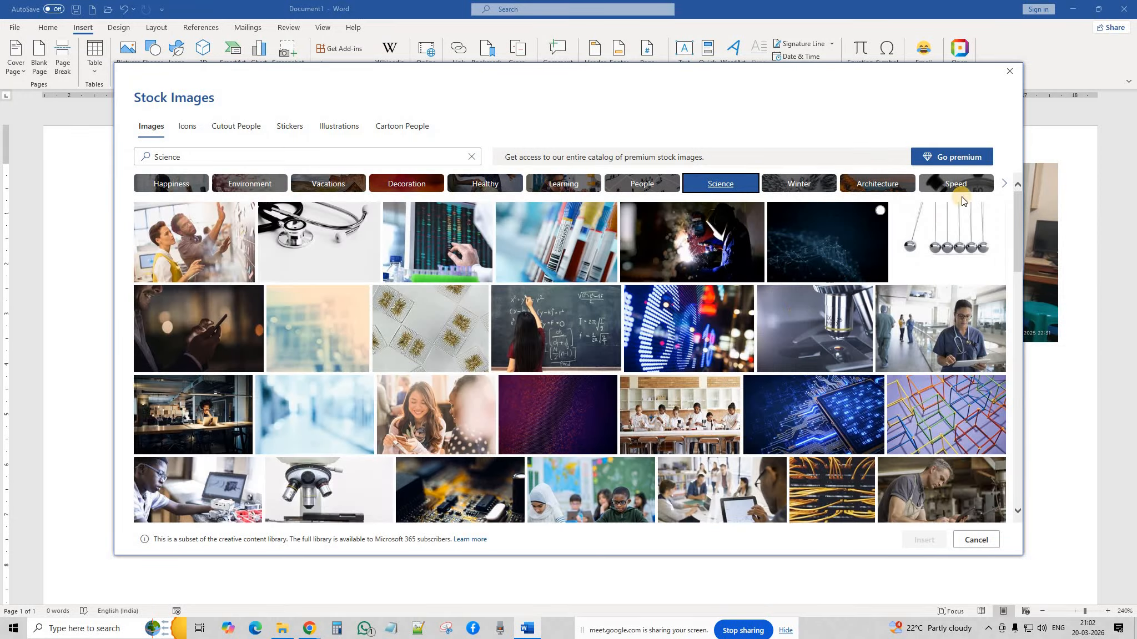
left_click(235, 156)
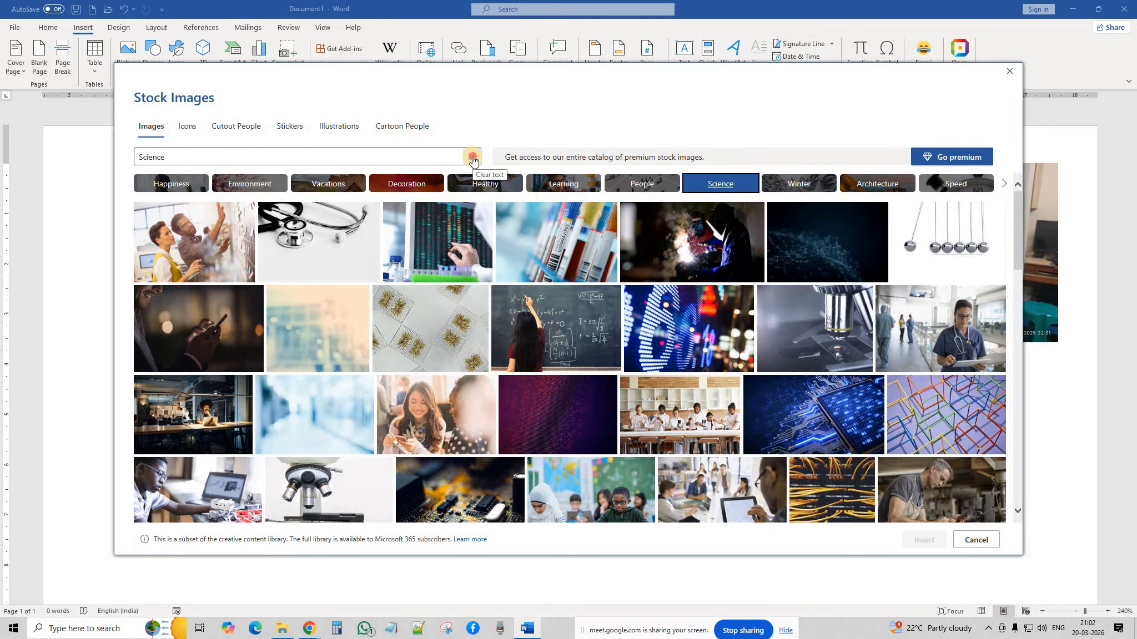
left_click(472, 157)
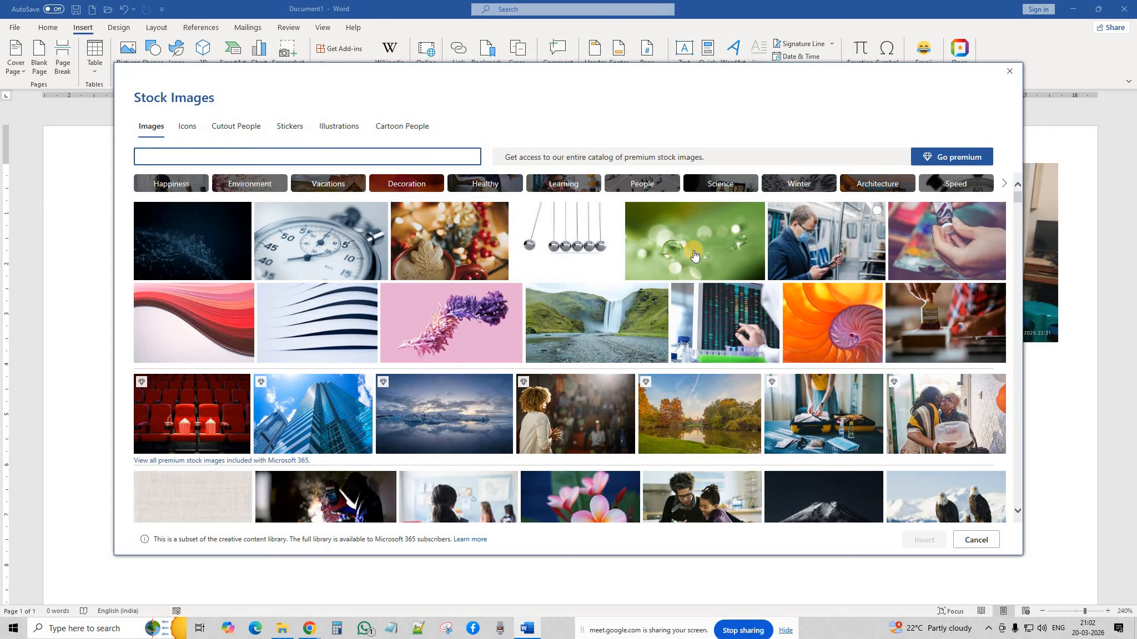
Insert the stock photo of the welder with flying sparks into the document.
scroll(689, 266, "down", 2)
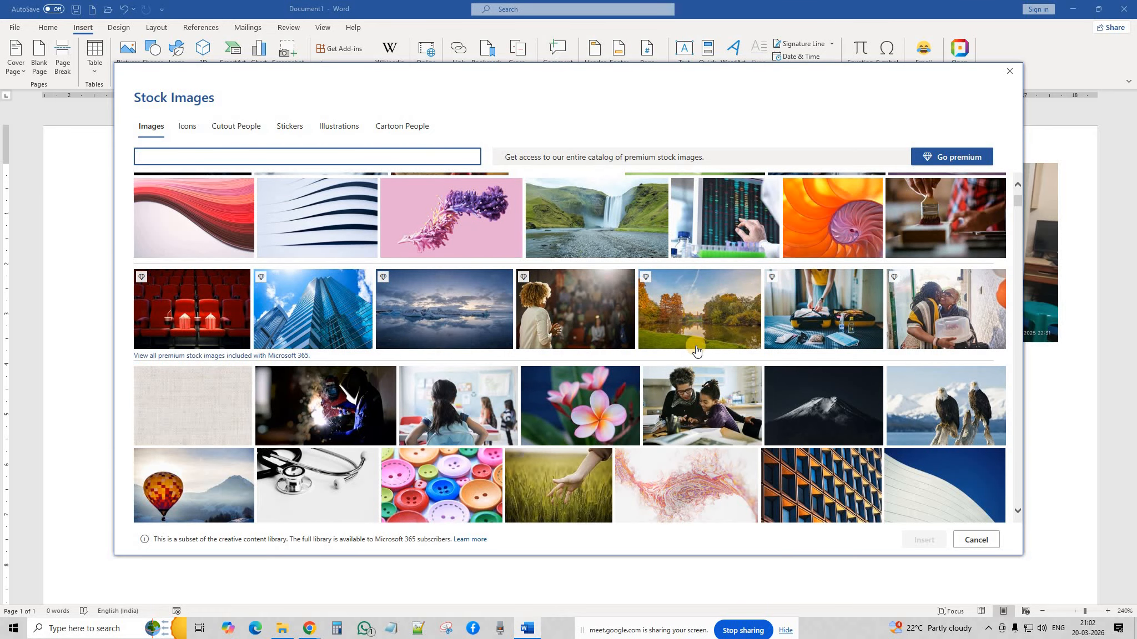
scroll(696, 350, "down", 1)
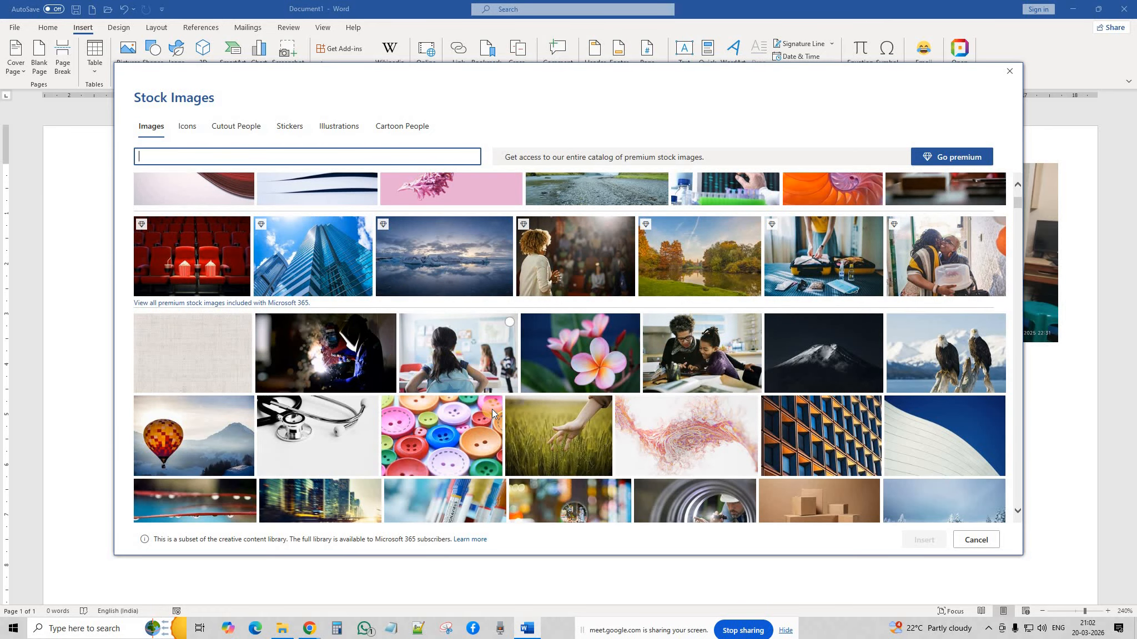
left_click(346, 347)
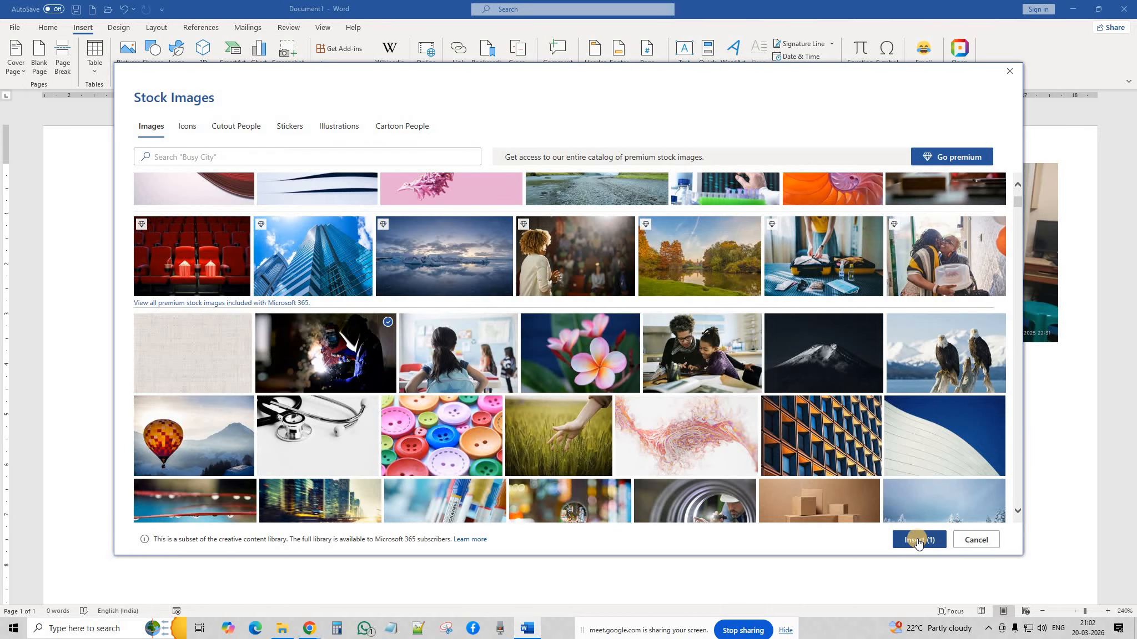
left_click(918, 541)
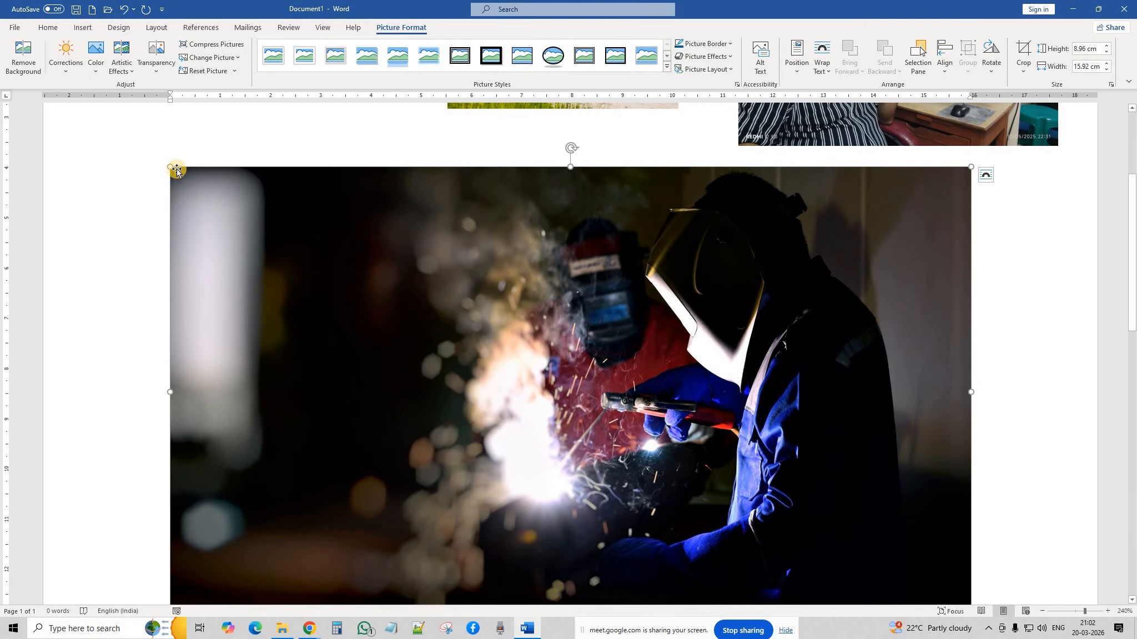
Shrink the welder photo to about 2.93 cm high by 5.21 cm wide and set its text wrapping to Tight.
left_click_drag(169, 164, 709, 494)
left_click(537, 256)
left_click(415, 218)
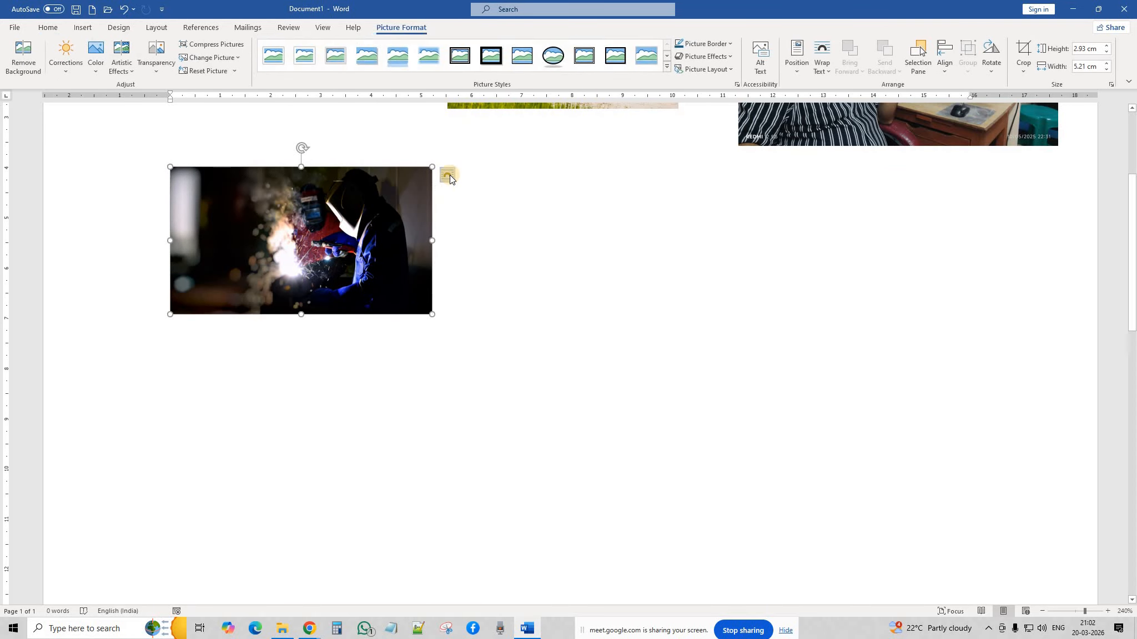
left_click(449, 175)
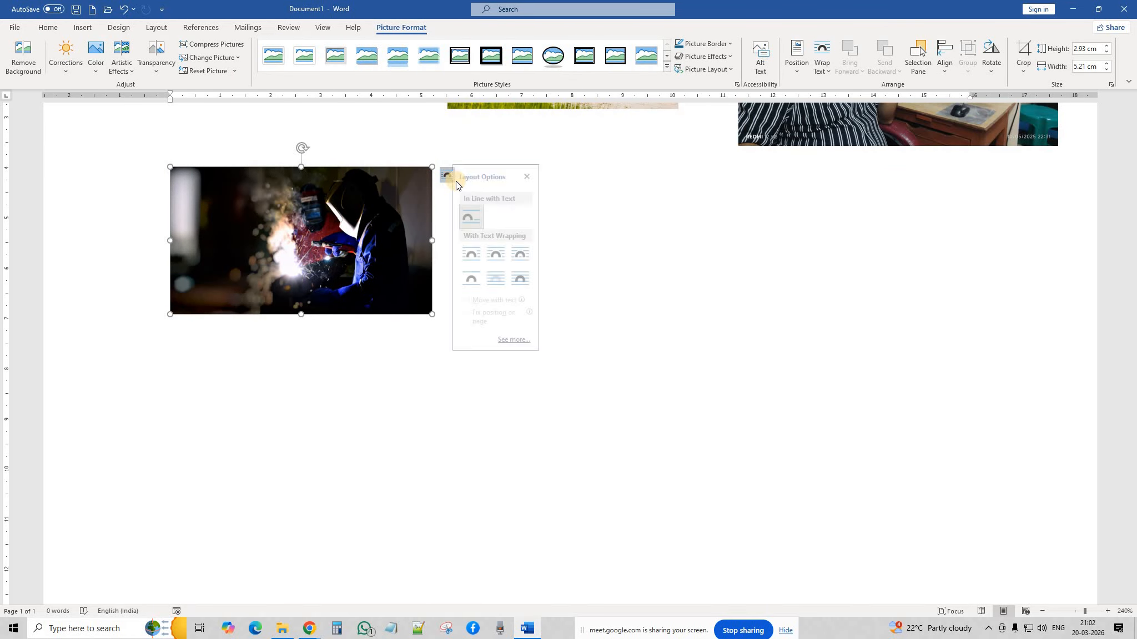
left_click(503, 256)
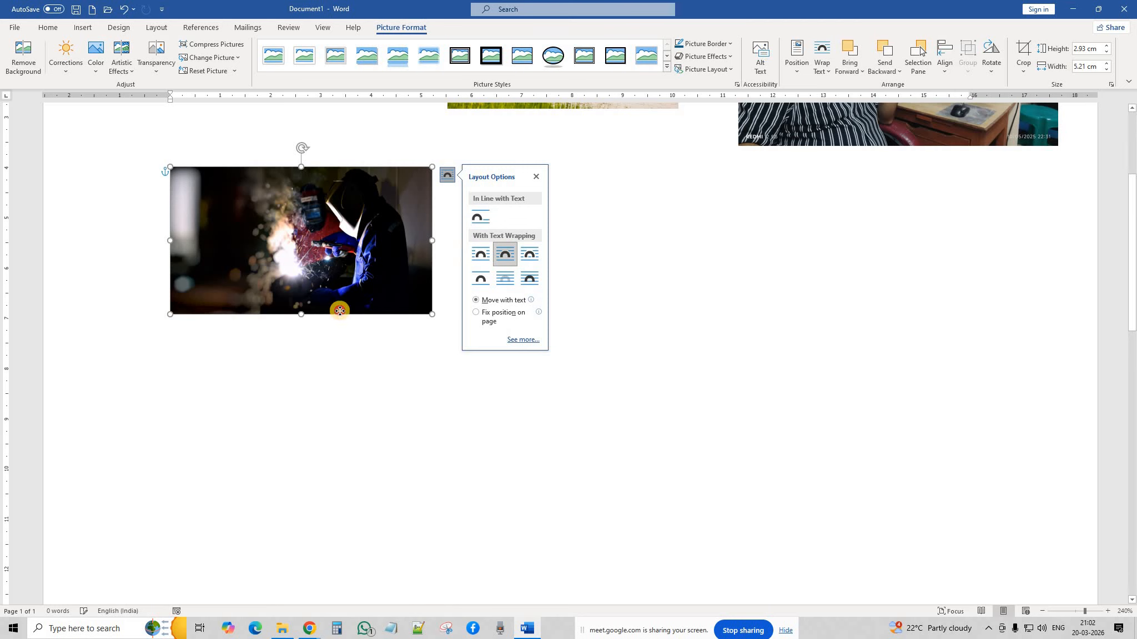
Move the welder photo up beneath the yellow car and place the text cursor on the line below it.
left_click_drag(337, 307, 339, 176)
scroll(578, 294, "up", 3)
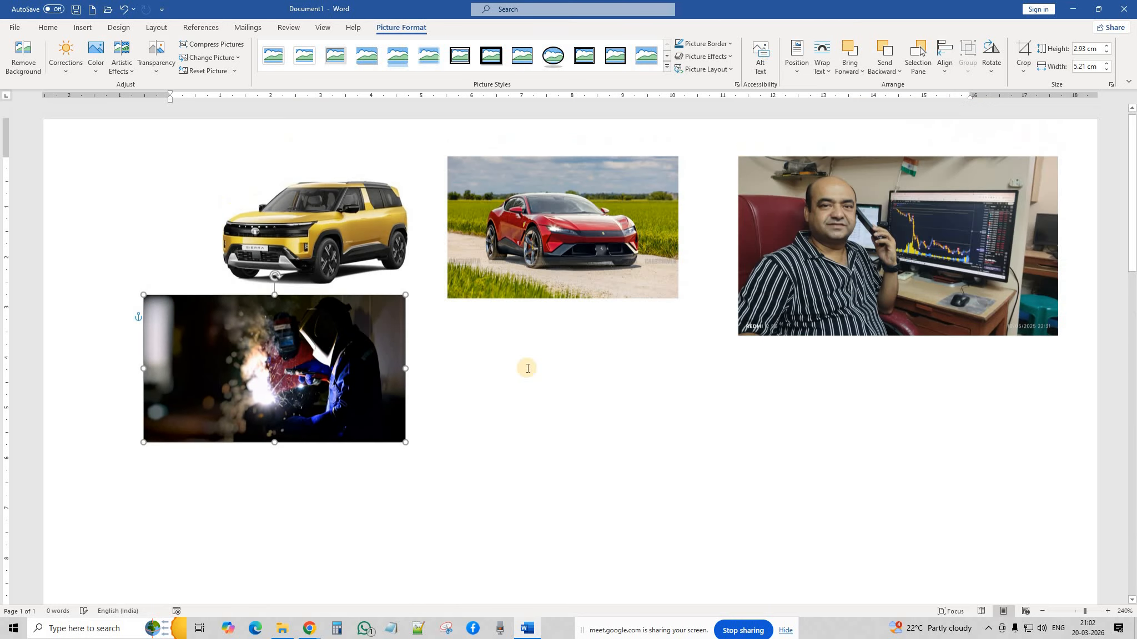
left_click(543, 366)
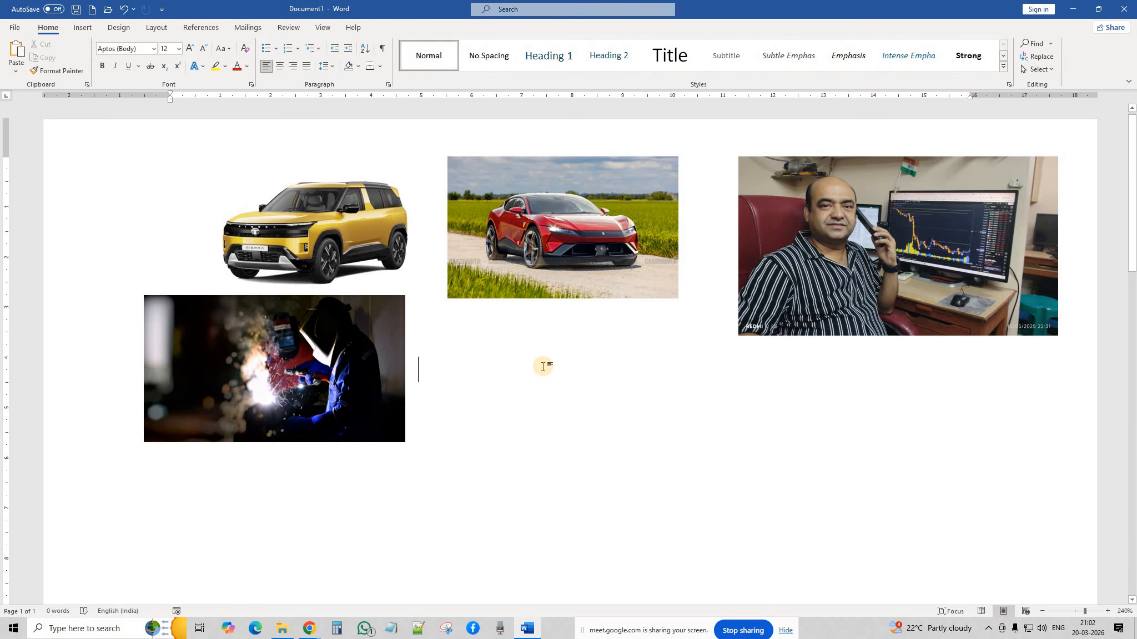
key("ctrl+z")
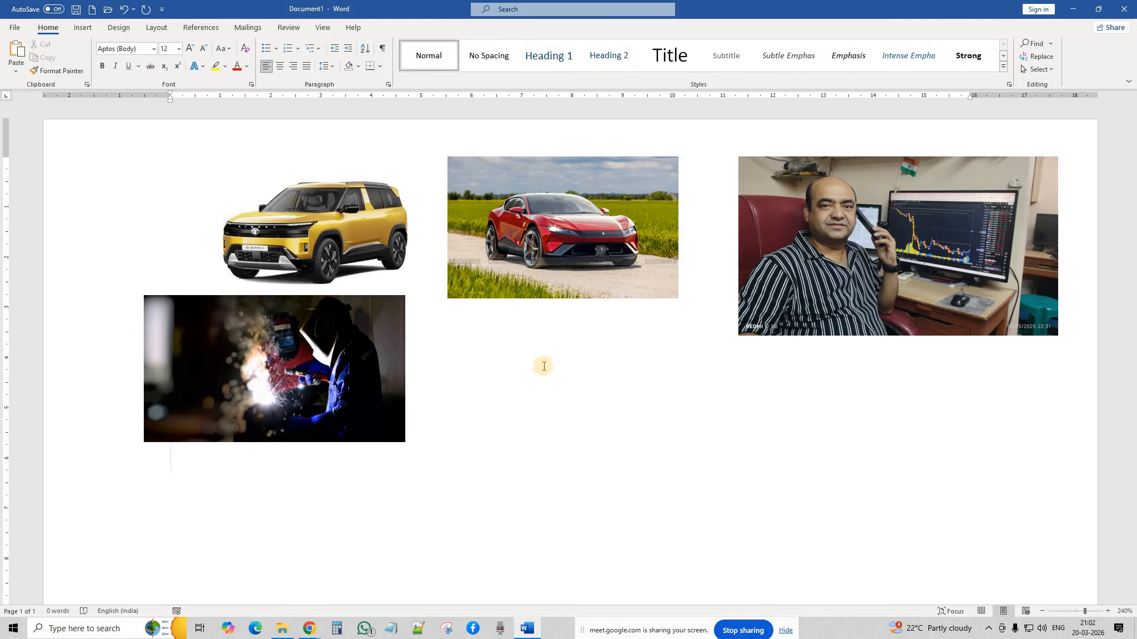
Reopen the stock image library at its icons, view the Travel category, and clear the filter to list all icons.
left_click(83, 27)
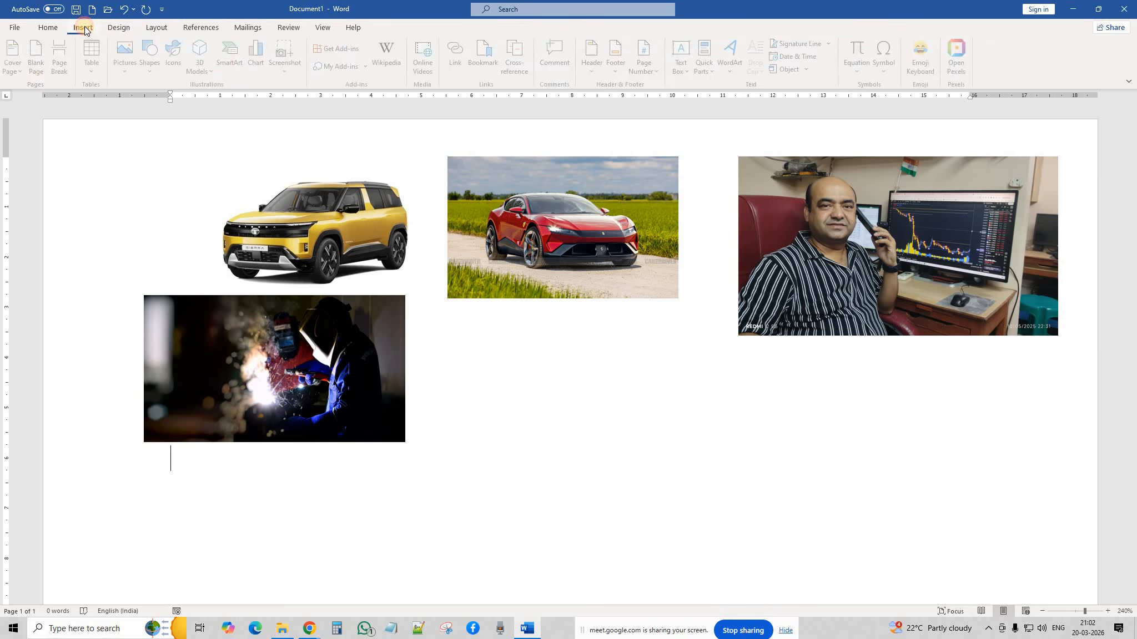
left_click(128, 72)
left_click(147, 117)
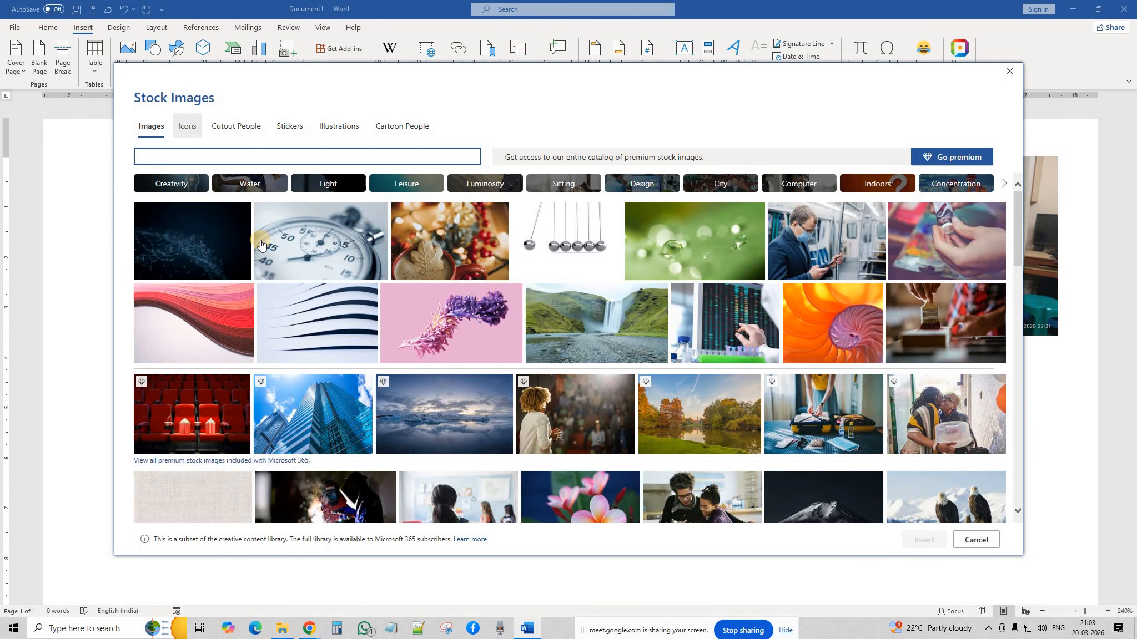
left_click(171, 126)
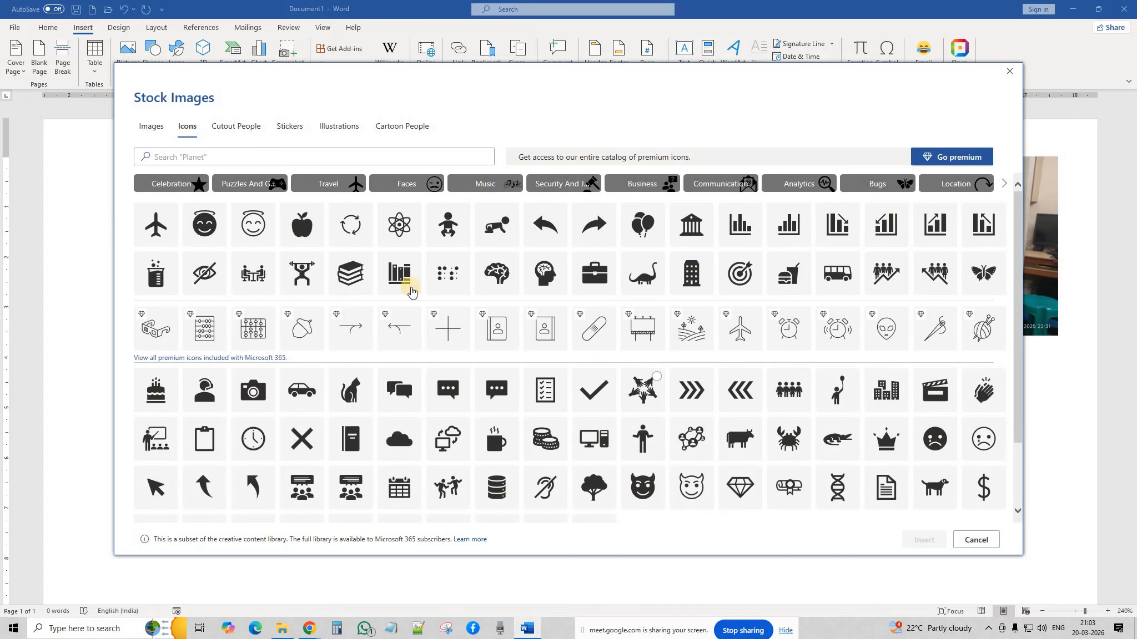
left_click(251, 183)
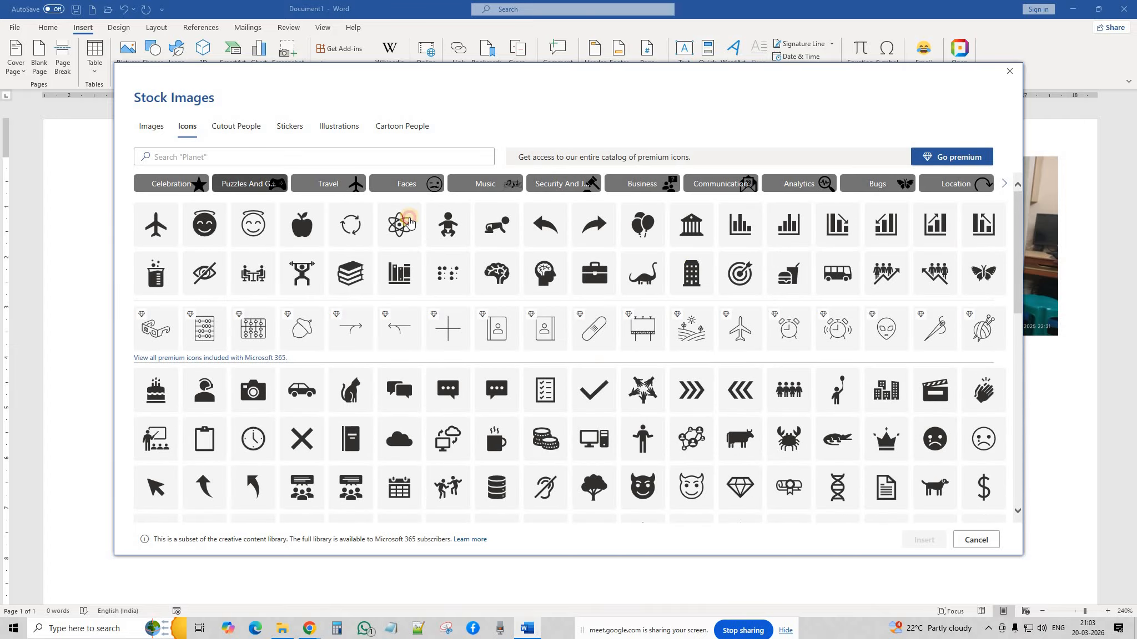
left_click(327, 183)
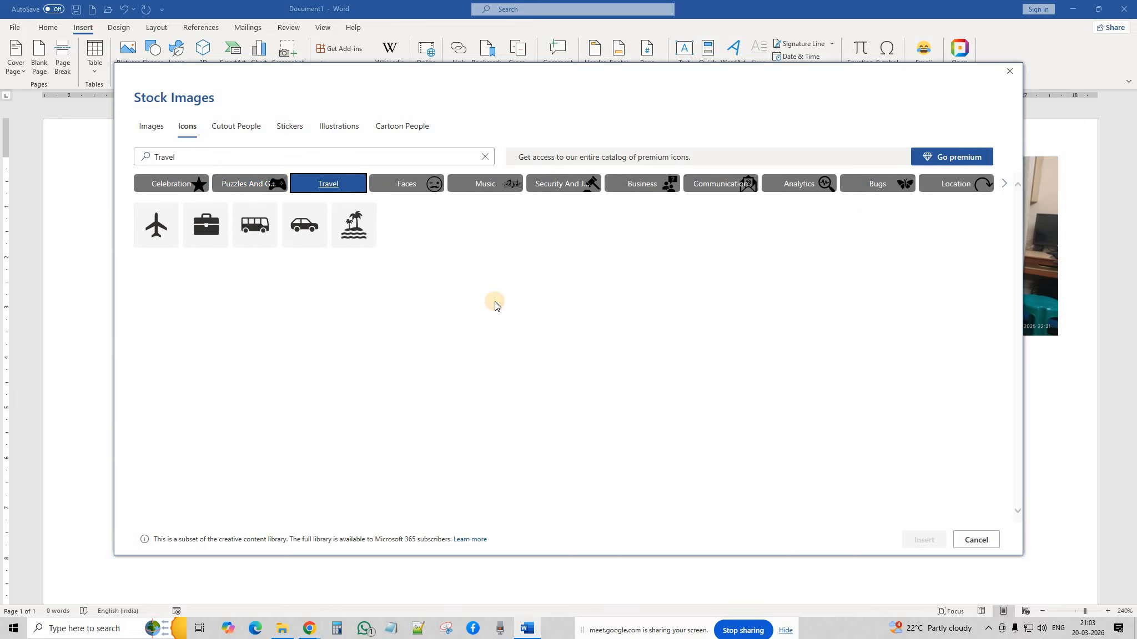
left_click(484, 158)
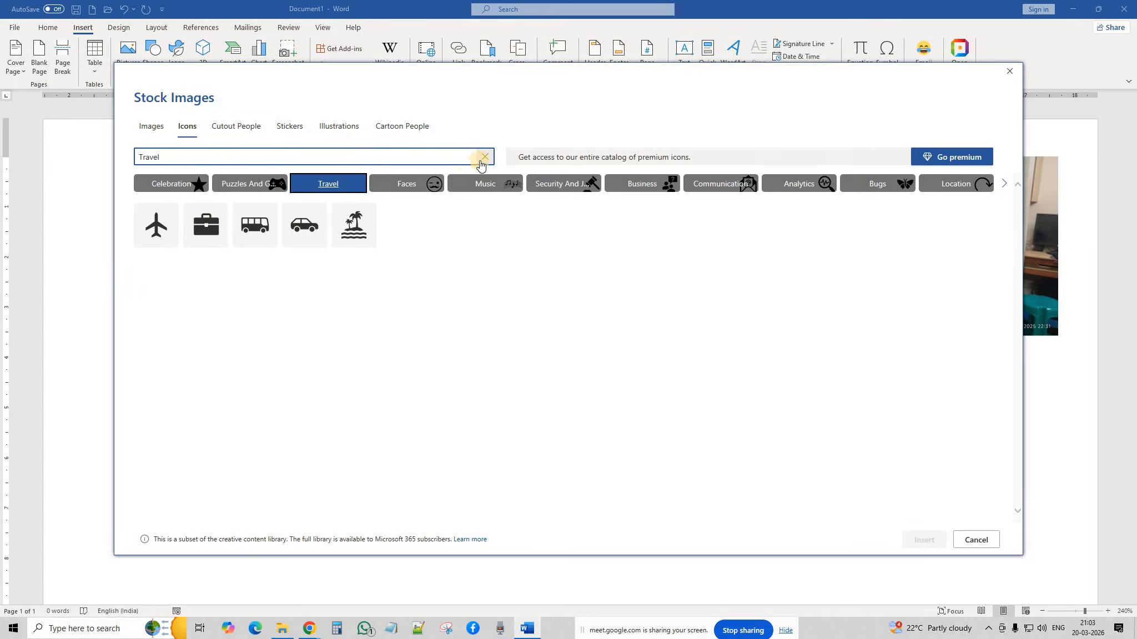
left_click(480, 157)
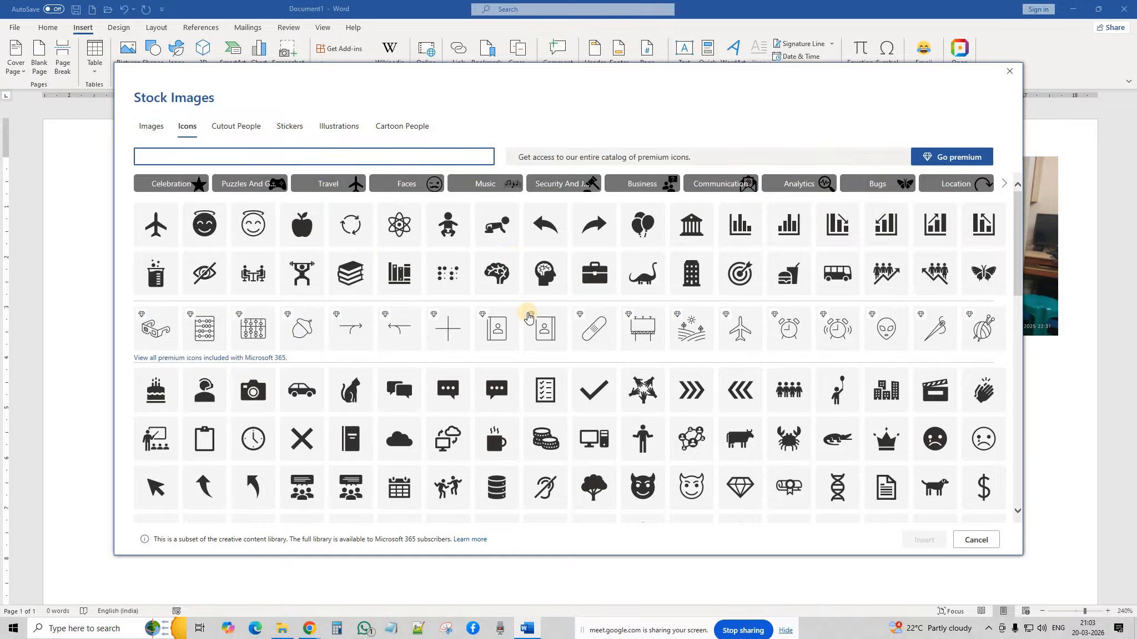
Choose the crawling baby icon, the striped-shirt boy with a hand on his hip from the cutout people, and the yellow hand sticker.
left_click(501, 222)
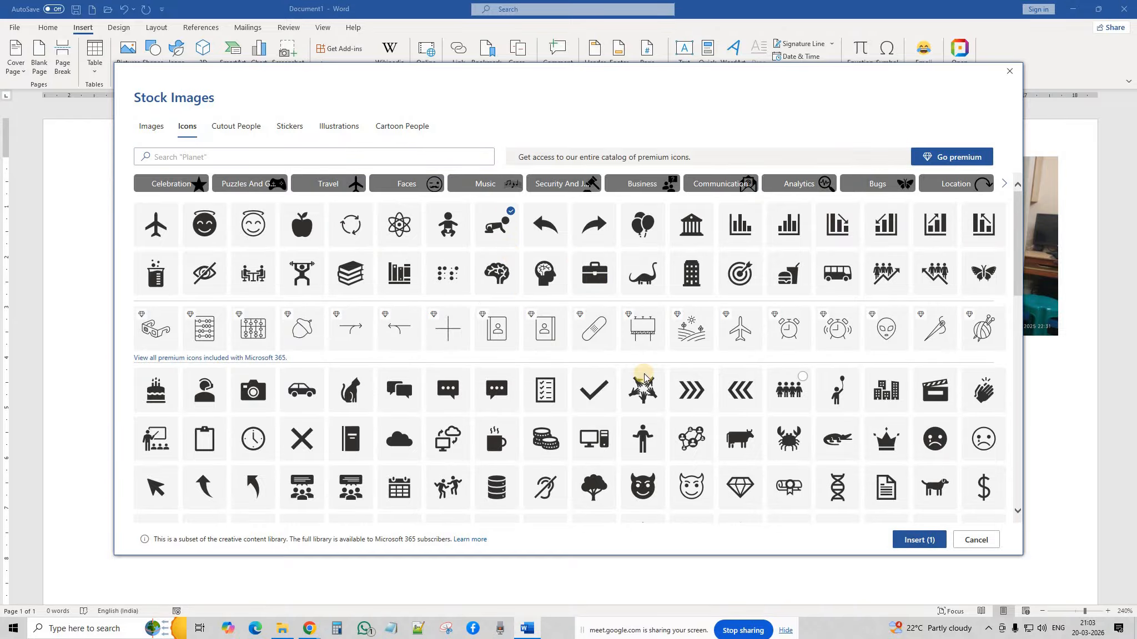
left_click(247, 128)
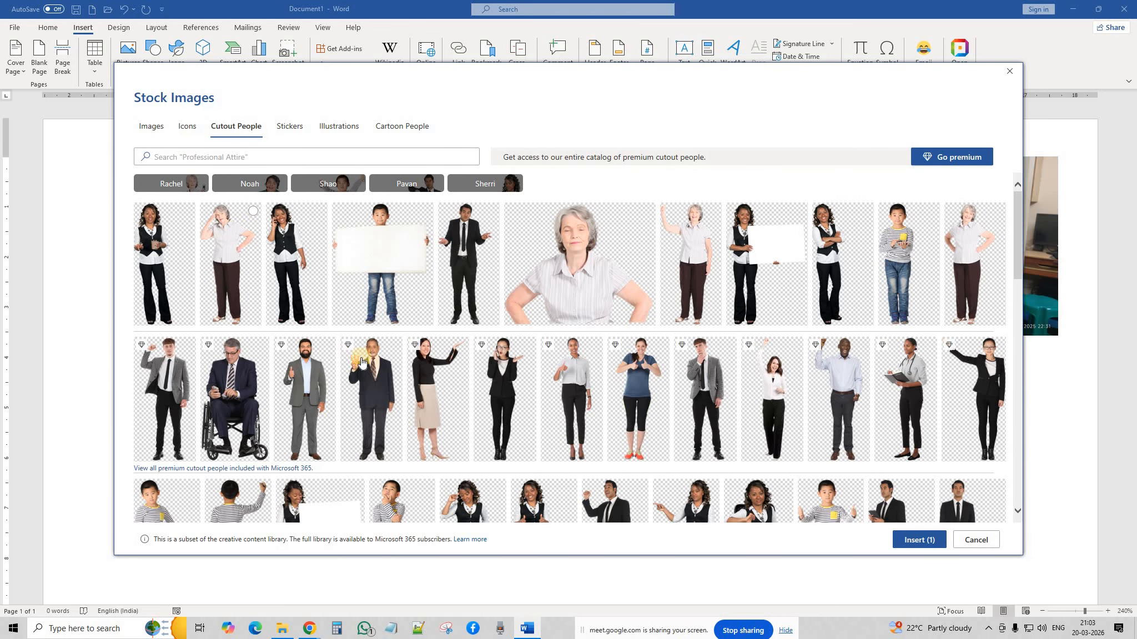
scroll(472, 444, "down", 2)
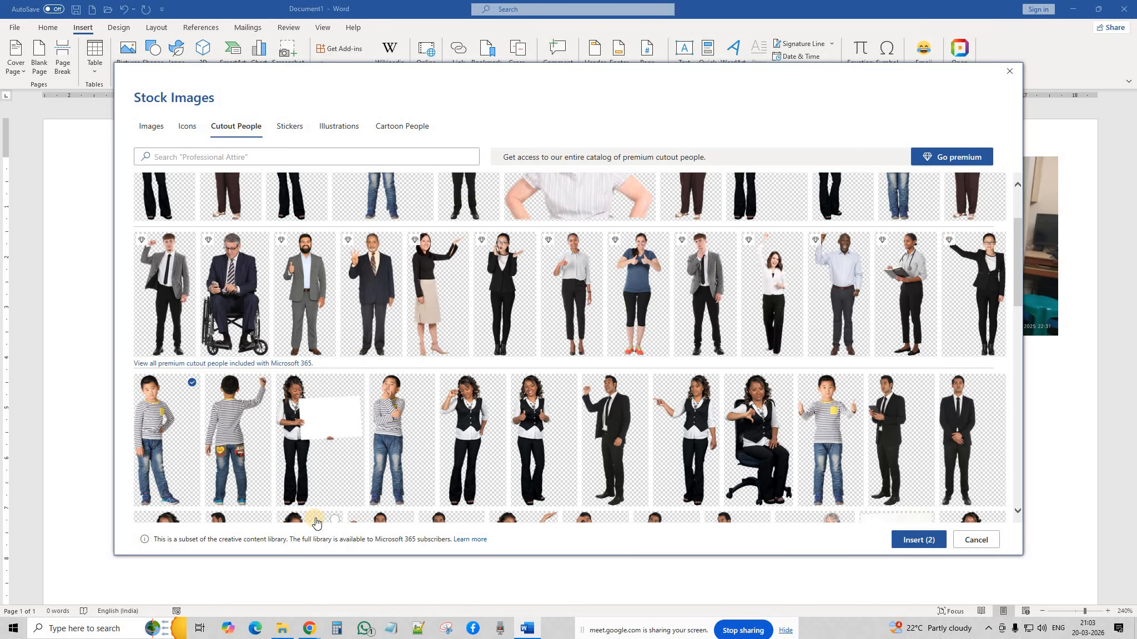
left_click(289, 126)
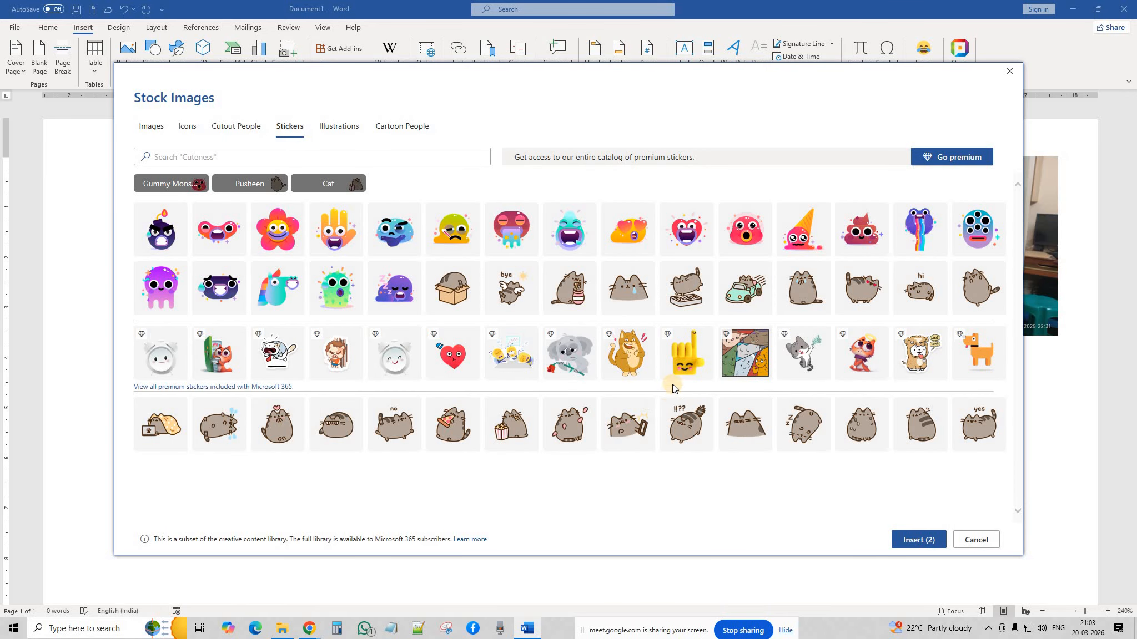
left_click(342, 224)
Add the bicycle illustration and the short-haired blank-faced cartoon head to the selection, and insert all five stock graphics into the document.
left_click(340, 125)
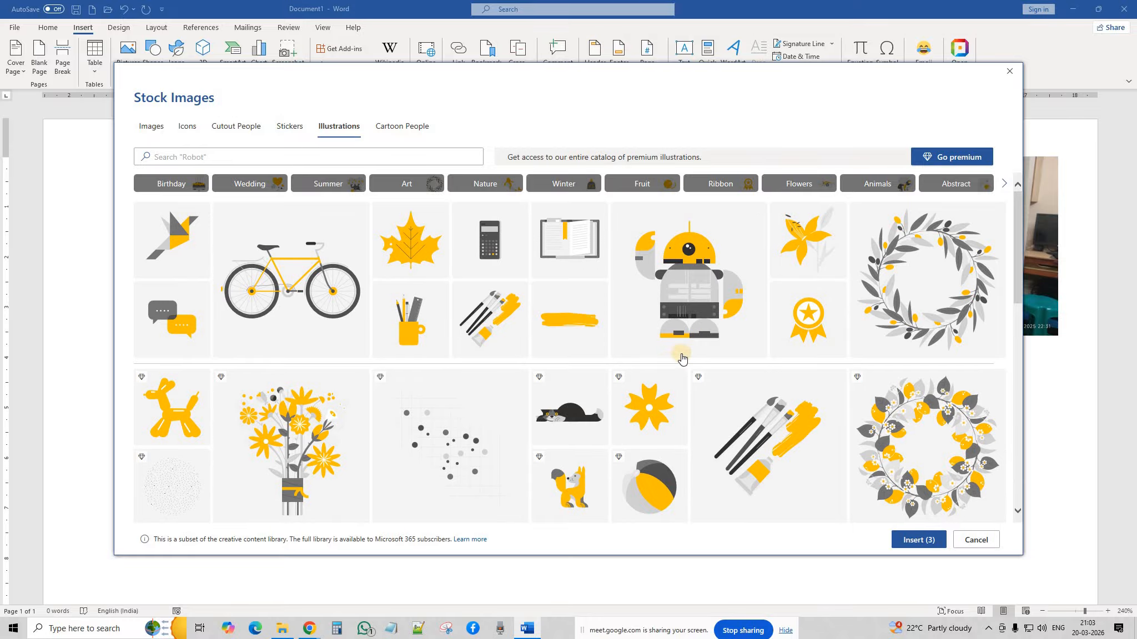
left_click(301, 272)
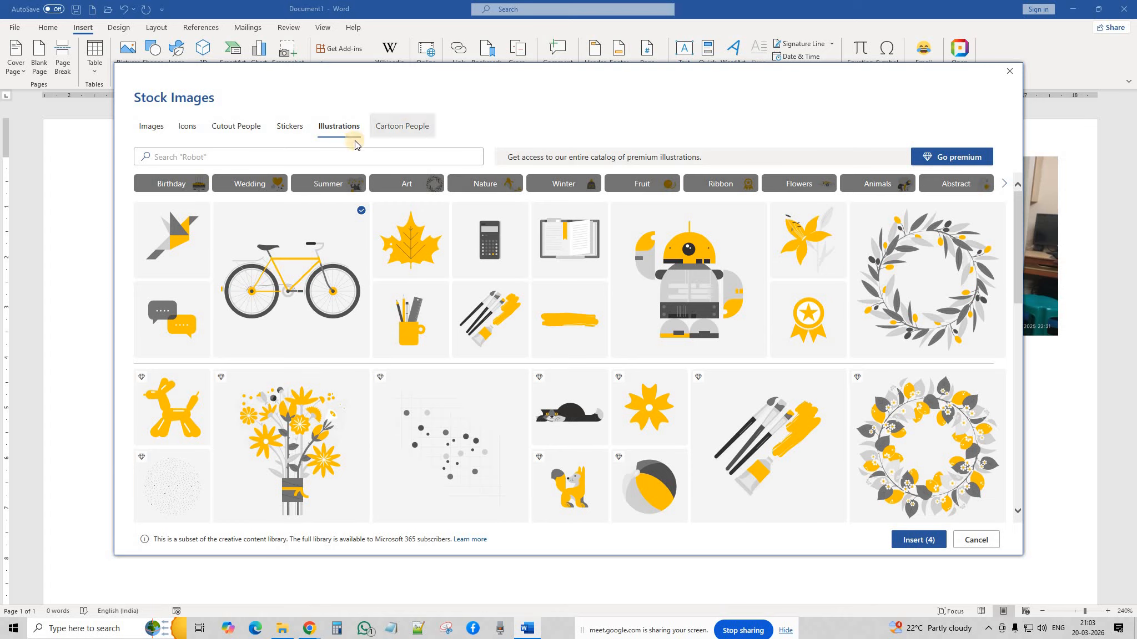
left_click(406, 128)
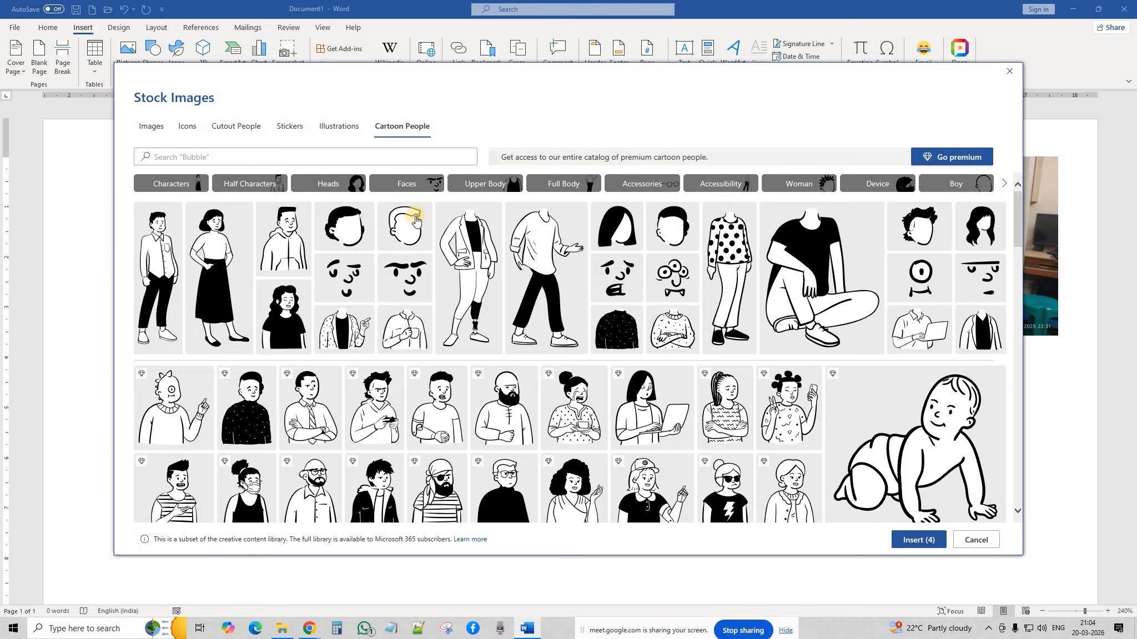
left_click(421, 212)
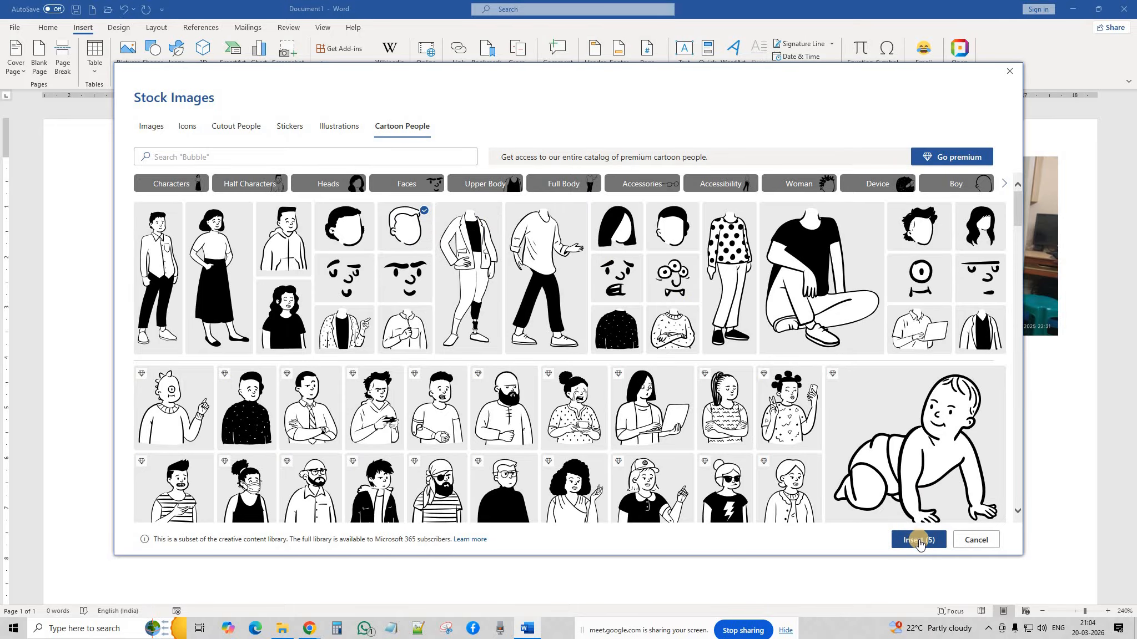
left_click(911, 541)
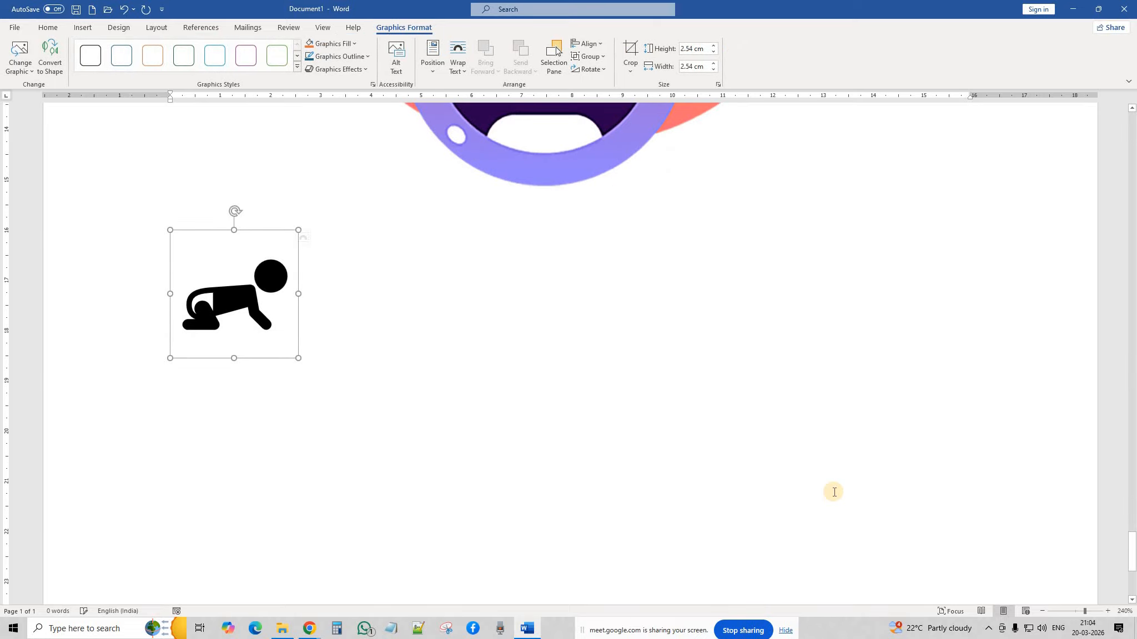
Set the text wrapping of the cutout boy picture to Tight.
scroll(741, 479, "up", 10)
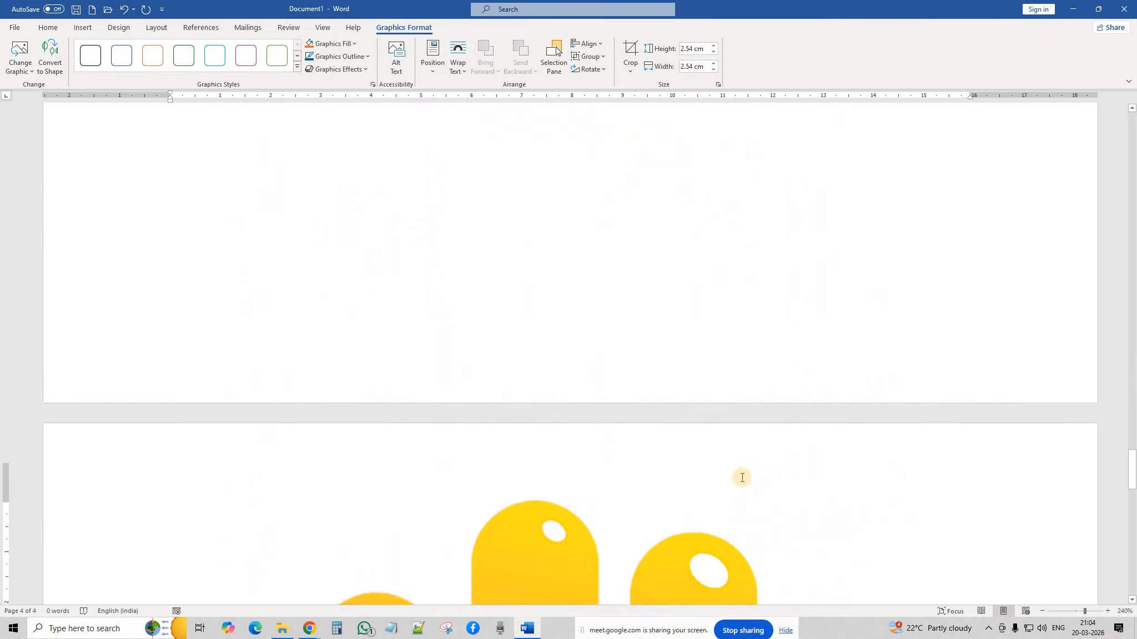
scroll(738, 478, "up", 15)
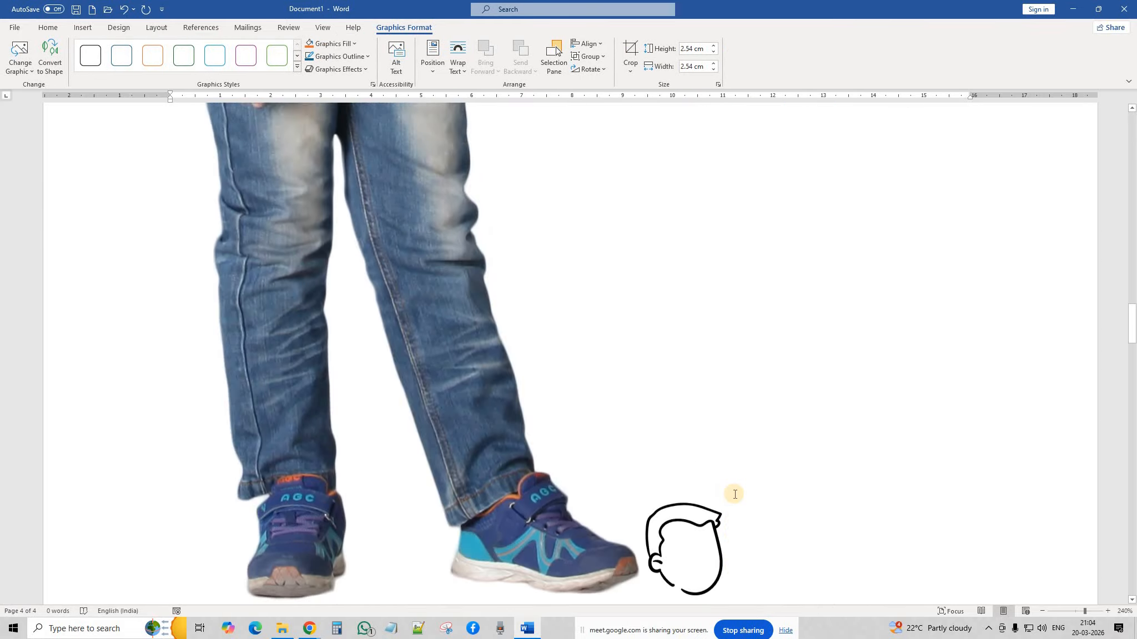
scroll(735, 494, "up", 15)
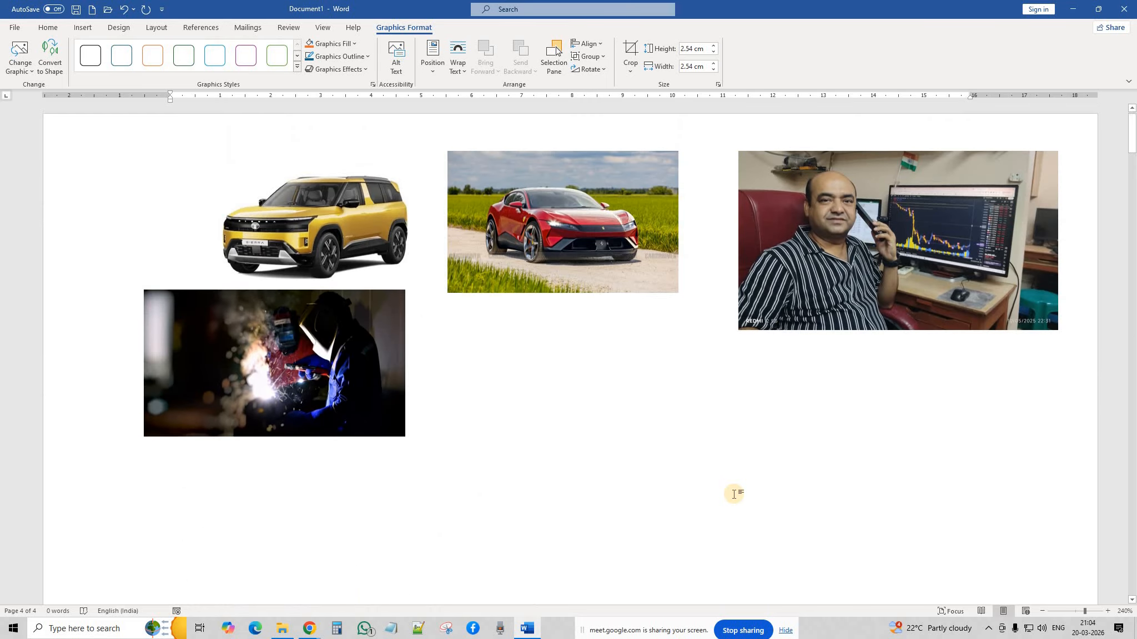
scroll(732, 496, "down", 5)
scroll(733, 496, "down", 10)
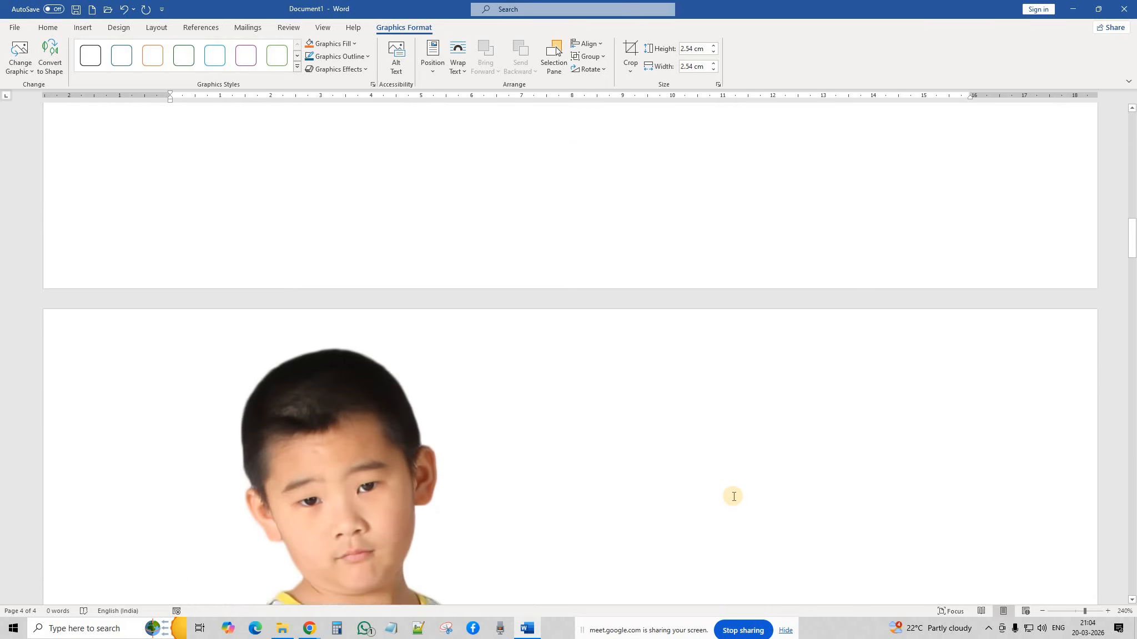
left_click(361, 399)
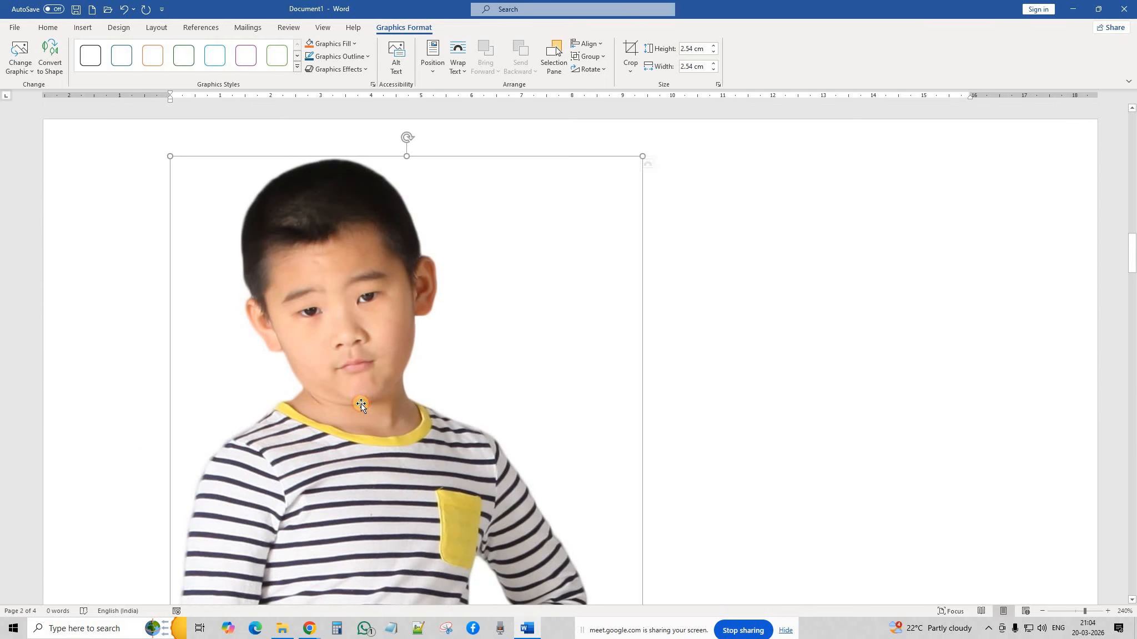
left_click(657, 164)
left_click(716, 243)
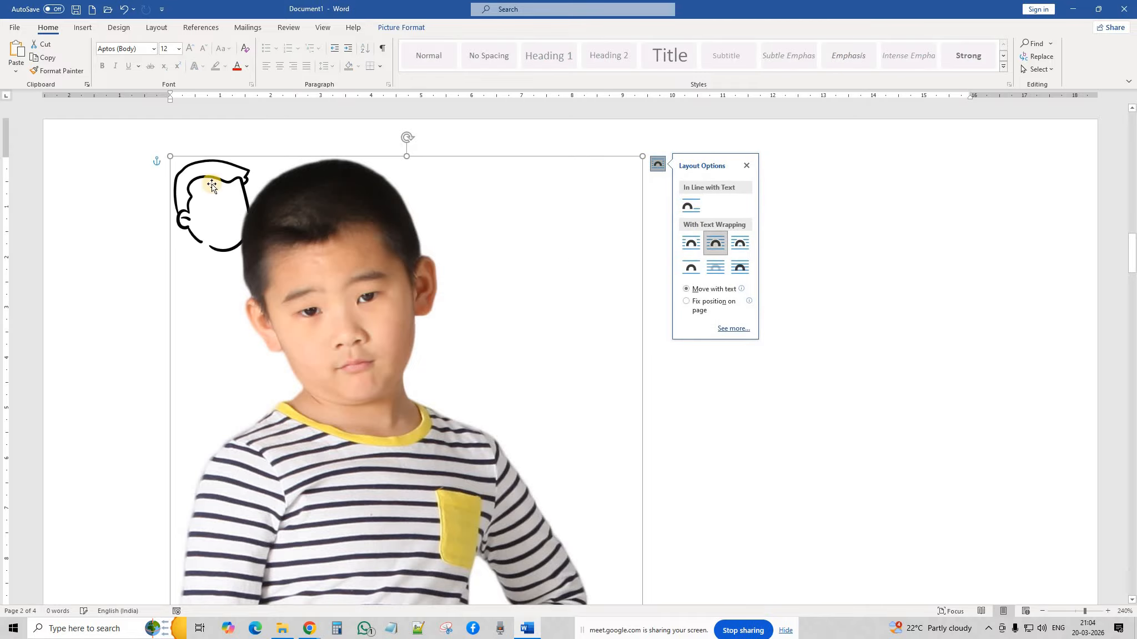
Shrink the cutout boy picture to about 2.5 cm high by 0.9 cm wide.
left_click_drag(171, 155, 644, 569)
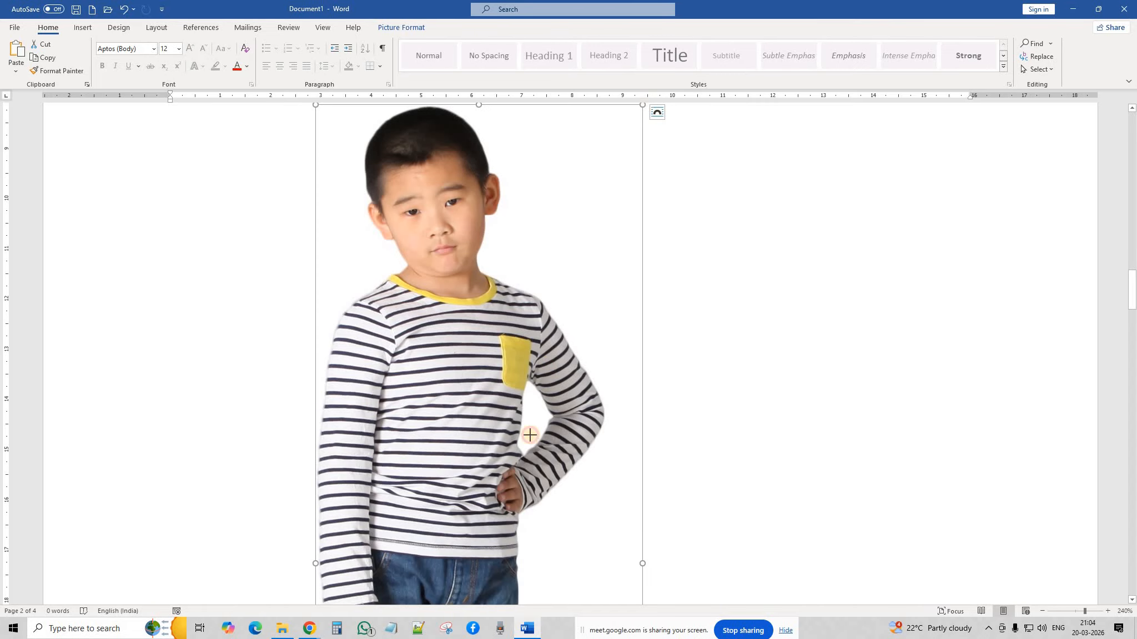
left_click_drag(530, 436, 469, 627)
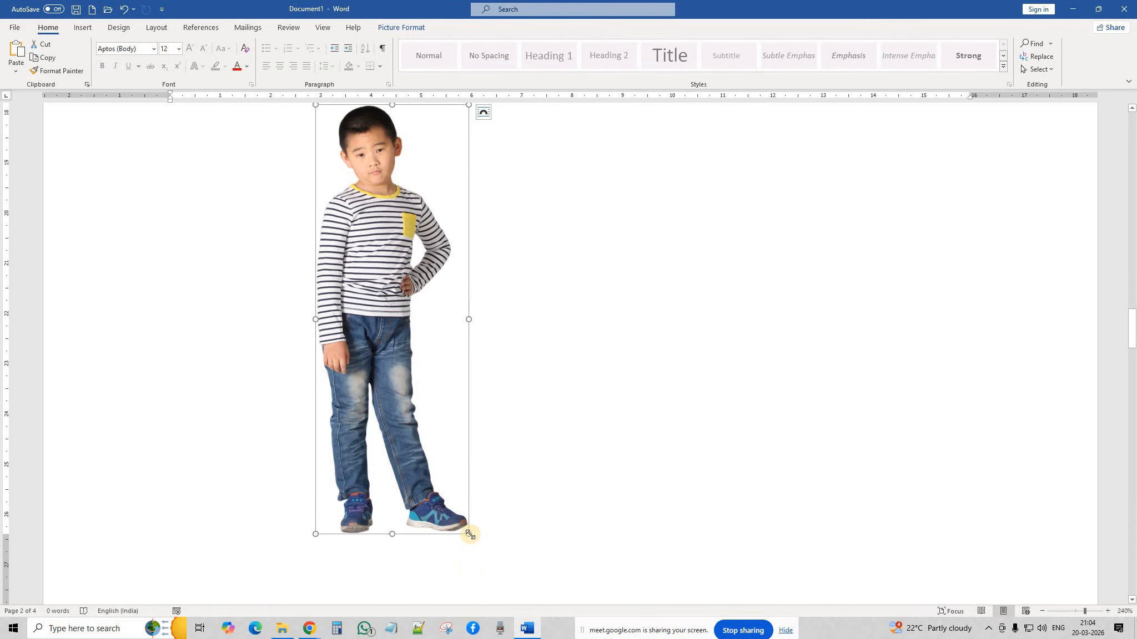
left_click_drag(412, 421, 362, 229)
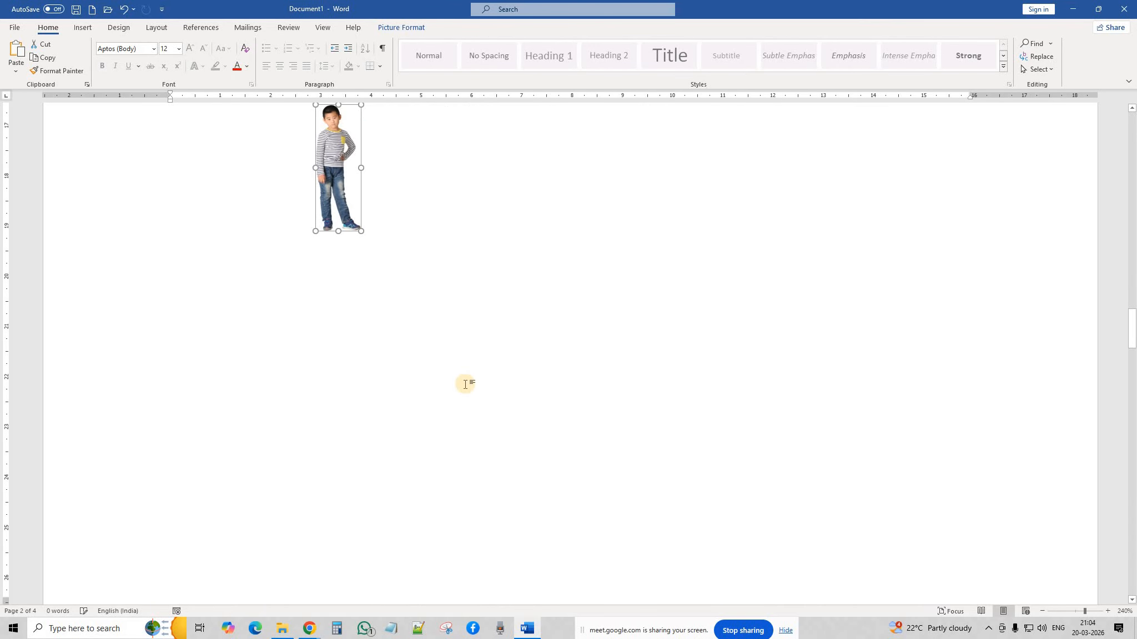
Set the text wrapping of the cartoon head to Tight.
scroll(464, 389, "up", 5)
scroll(464, 389, "up", 13)
left_click(221, 396)
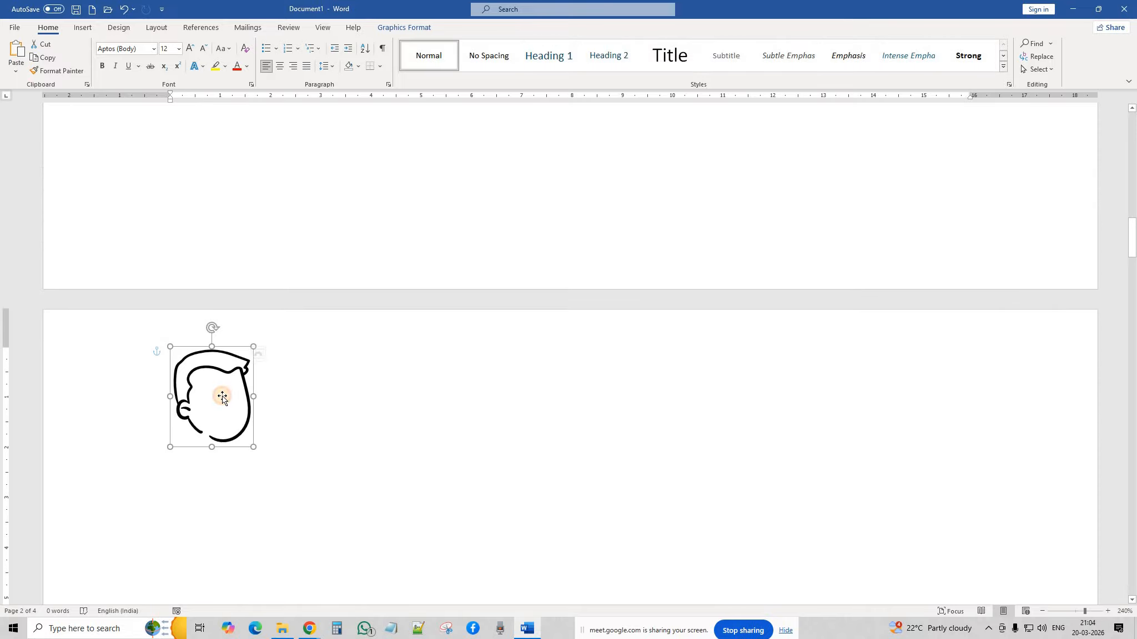
left_click(269, 355)
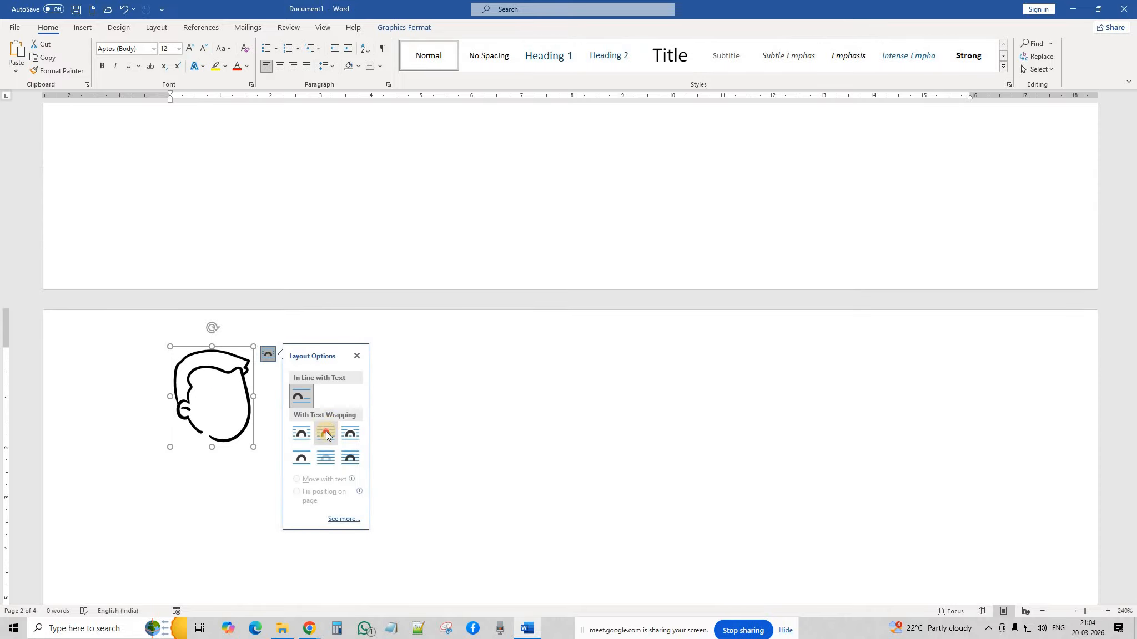
left_click(325, 433)
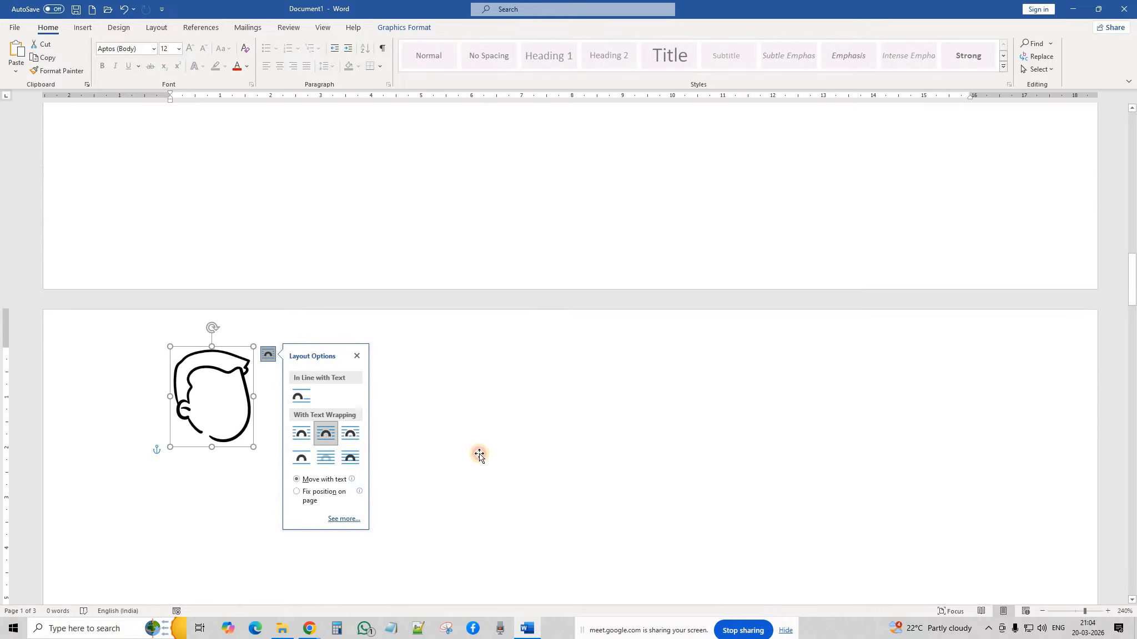
Set the bicycle illustration's text wrapping to Tight and shrink it to about 7.7 cm square.
left_click(439, 461)
scroll(418, 475, "down", 5)
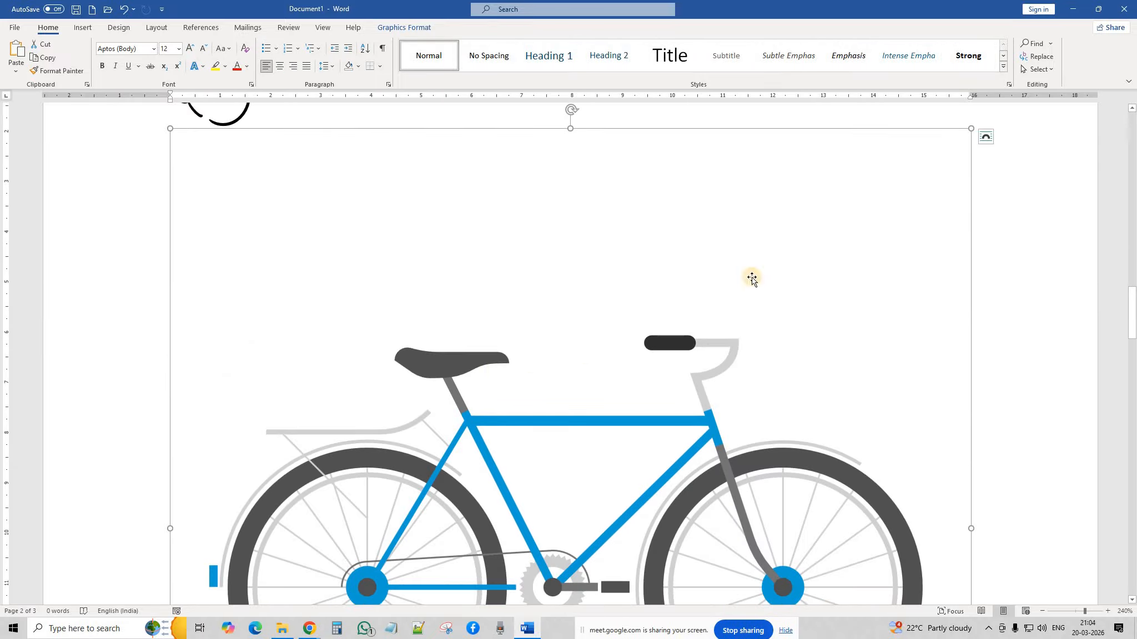
left_click(984, 137)
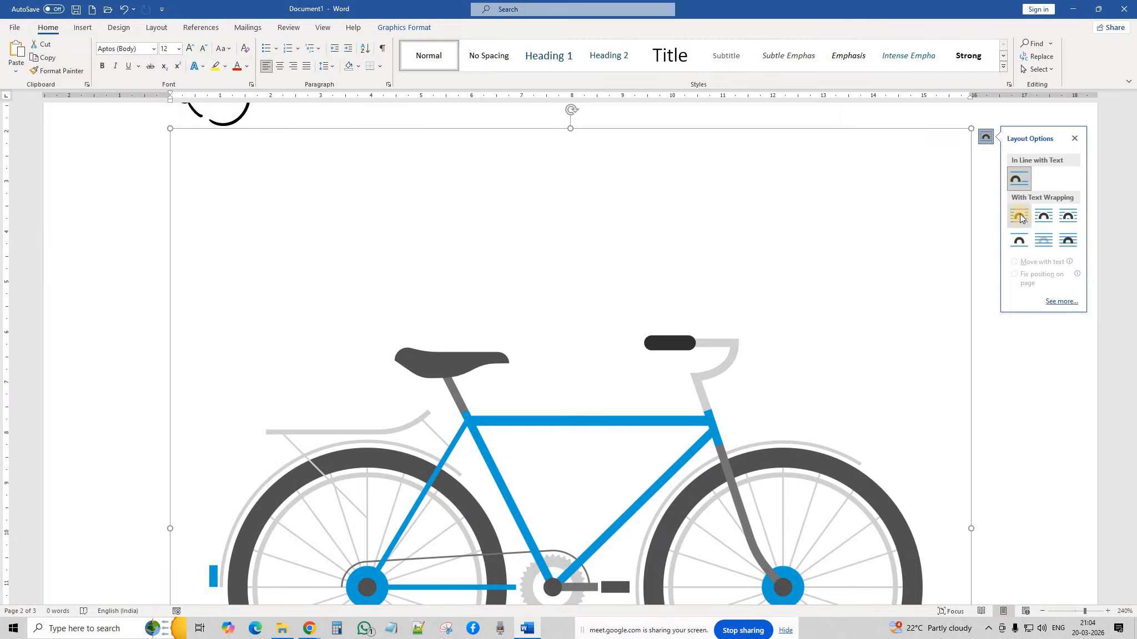
left_click(1039, 219)
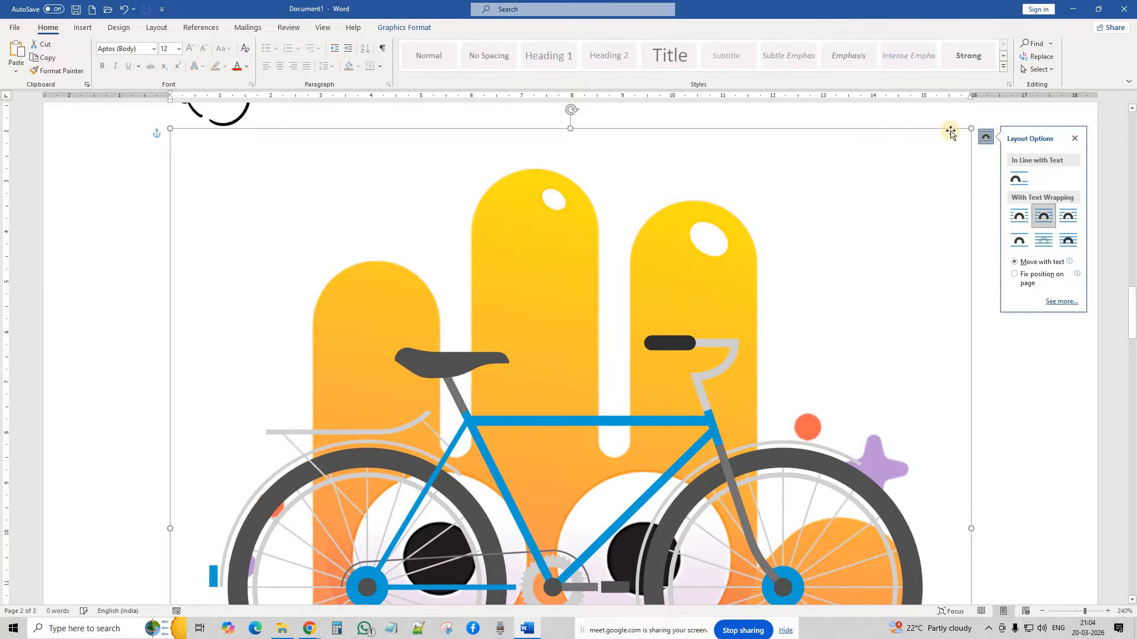
left_click_drag(970, 131, 359, 543)
Set the text wrapping of the yellow hand sticker to Tight.
scroll(680, 417, "down", 9)
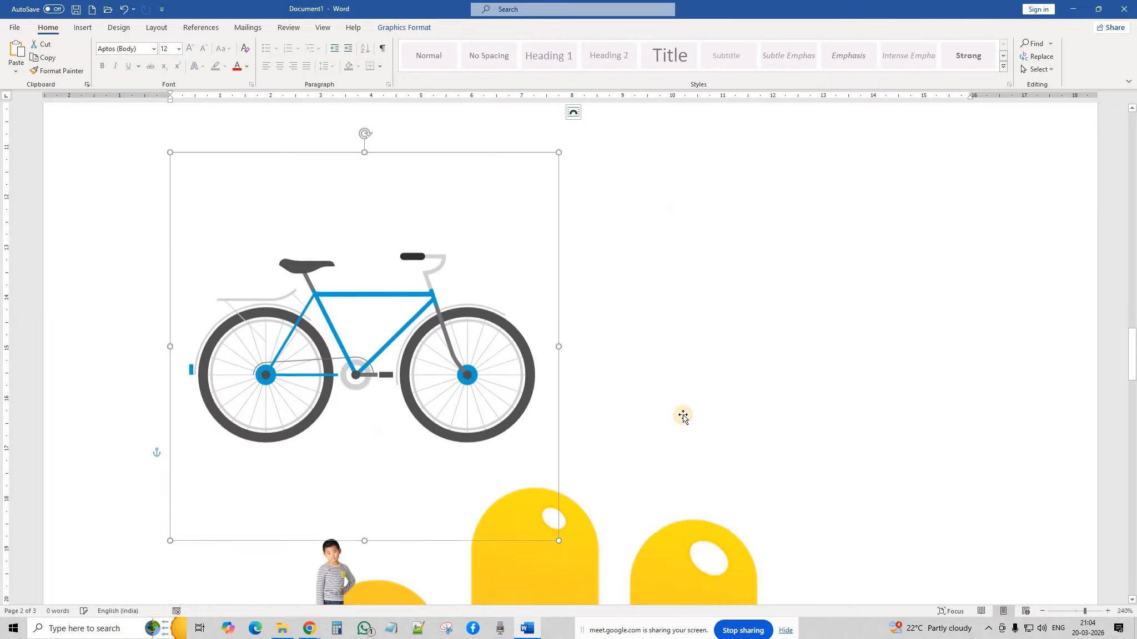
scroll(657, 416, "down", 2)
left_click(703, 380)
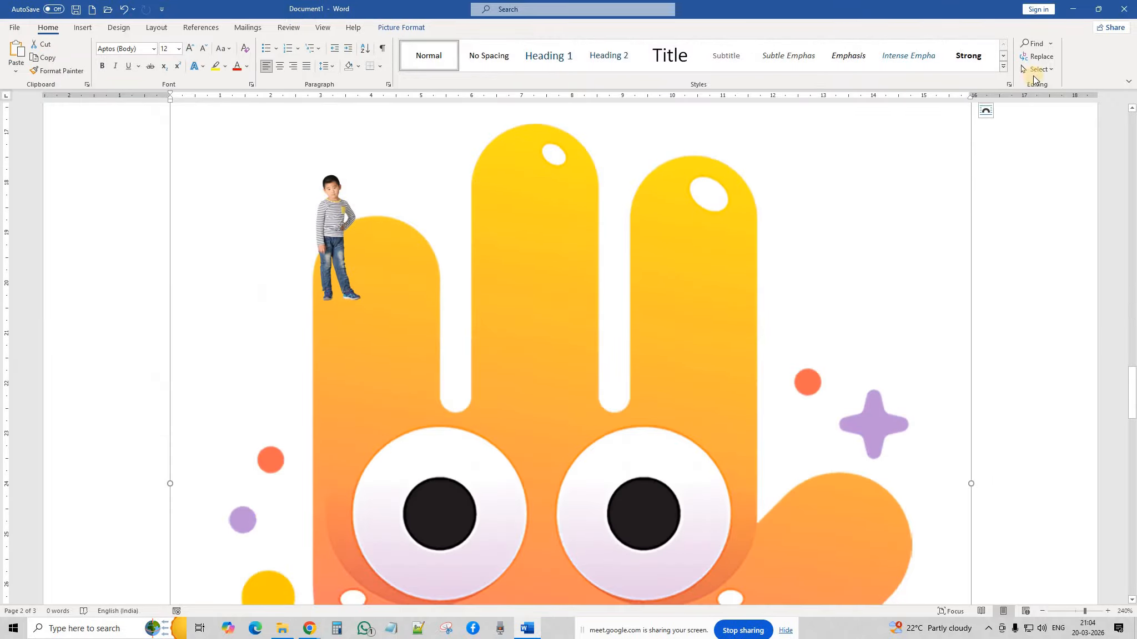
left_click(986, 110)
left_click(1043, 189)
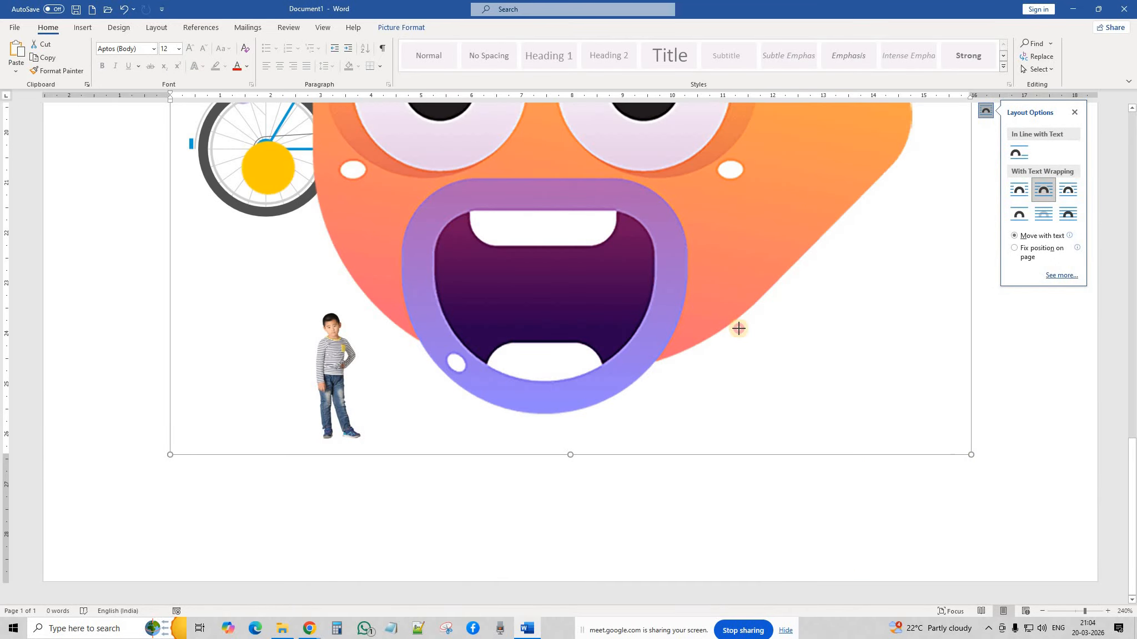
Shrink the hand sticker to about 3.5 cm square, mirrored horizontally, on the free area to the right of the bicycle.
left_click_drag(739, 328, 408, 209)
scroll(596, 316, "up", 8)
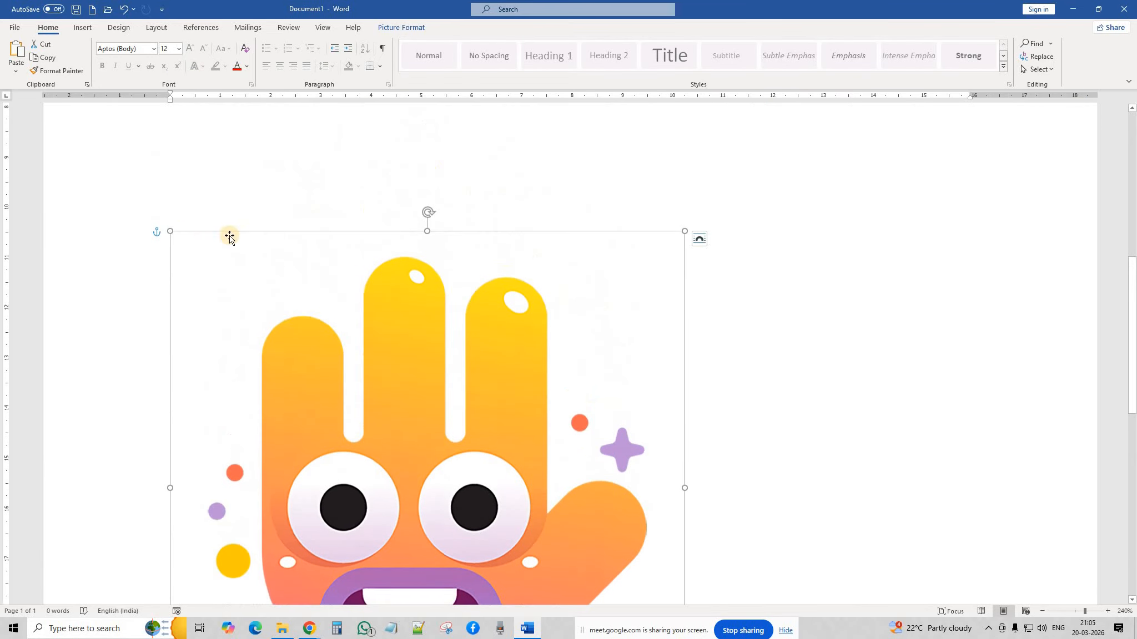
left_click_drag(472, 455, 687, 568)
Shrink the bicycle illustration further to about 3.1 cm square.
scroll(749, 449, "down", 4)
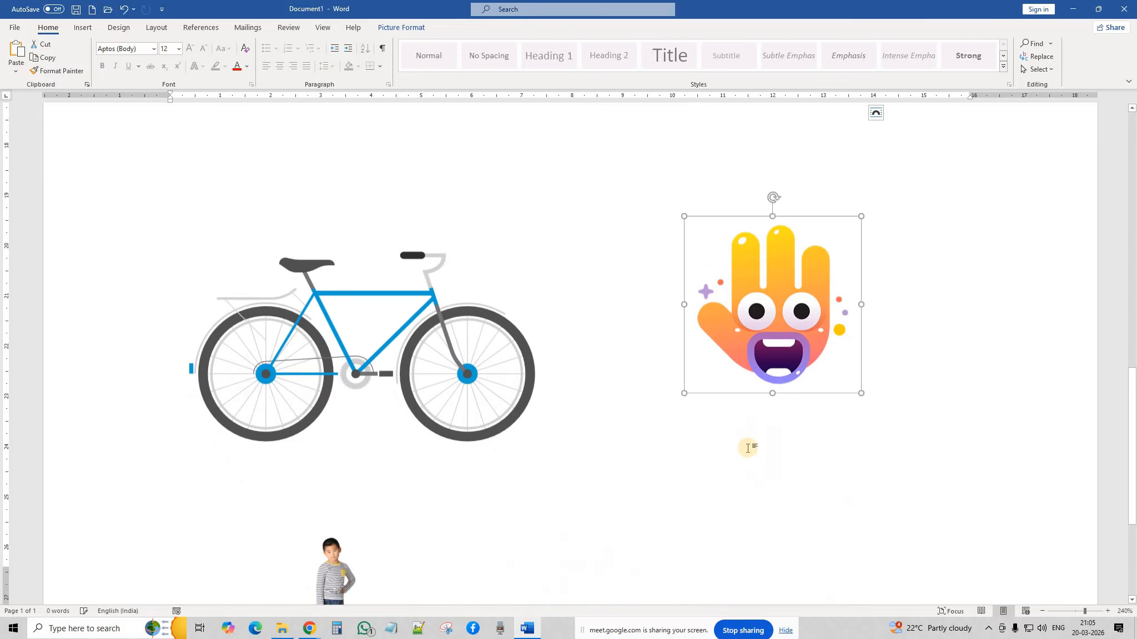
left_click(422, 275)
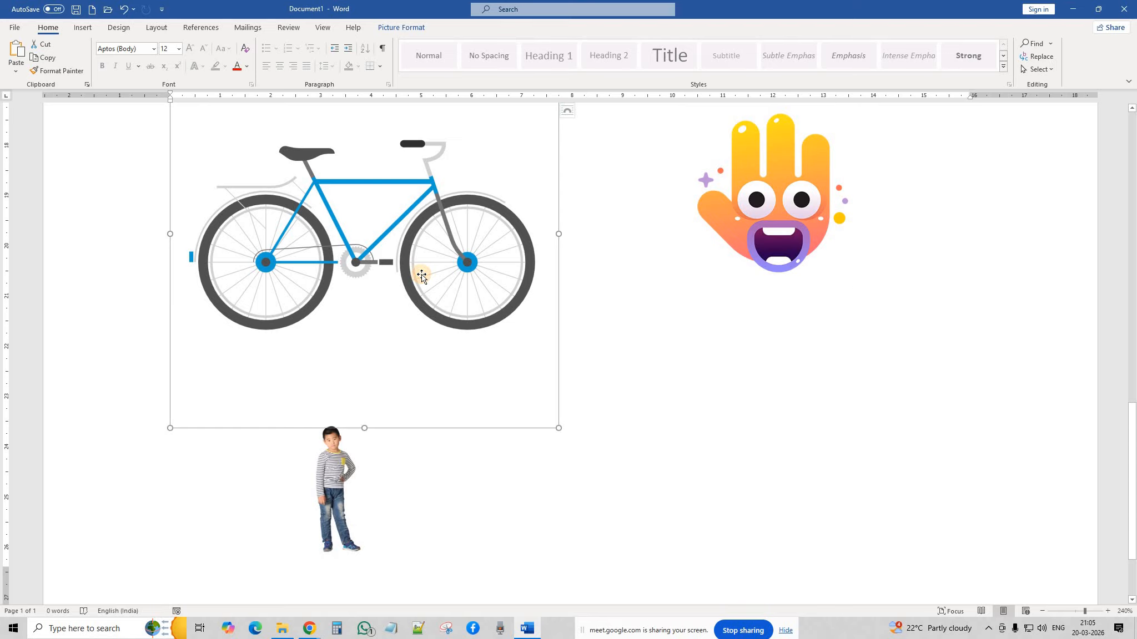
left_click(572, 113)
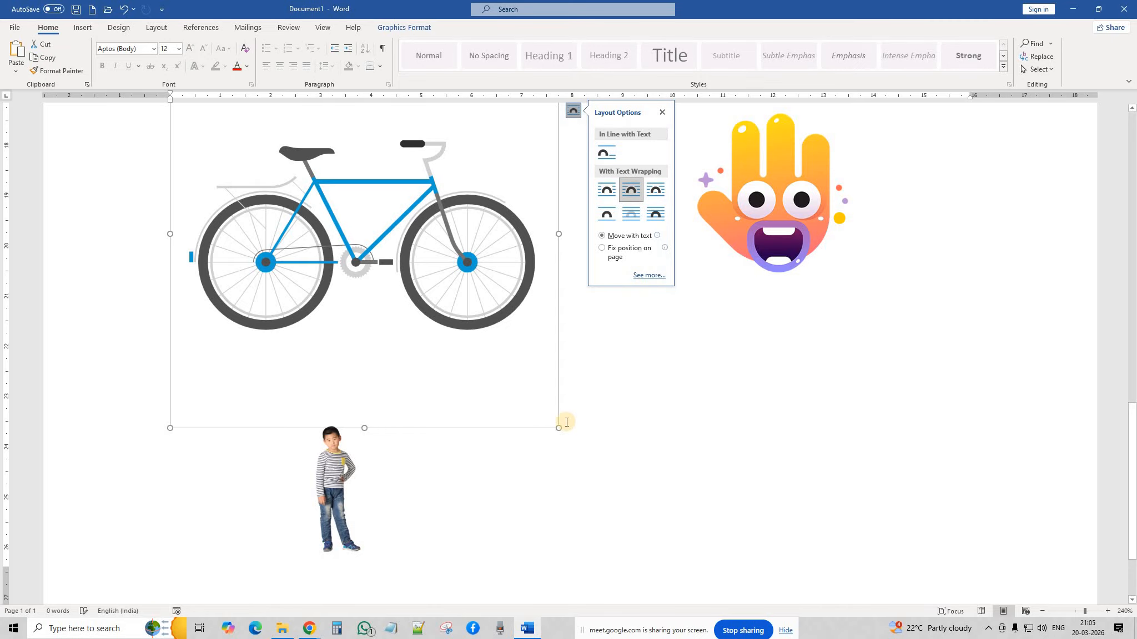
left_click_drag(558, 426, 327, 261)
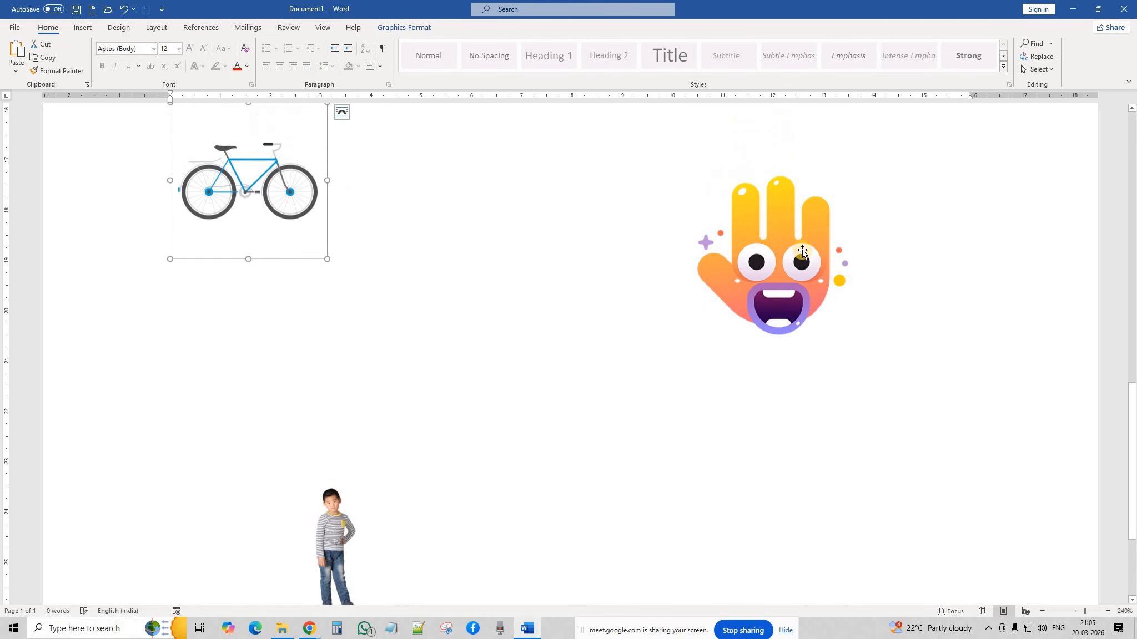
Move the hand sticker close beside the bicycle and place the cutout boy to the right of the hand.
left_click(491, 219)
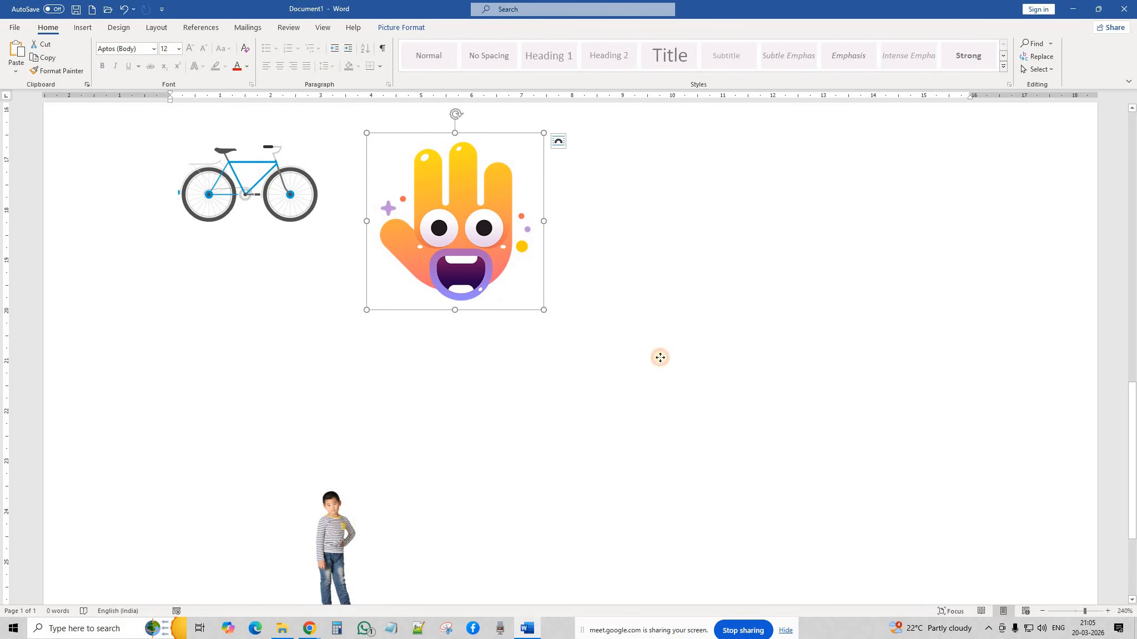
left_click_drag(660, 357, 617, 203)
Set the crawling baby icon's text wrapping to Tight, and place it and the head outline icon to the right of the welder photo.
scroll(753, 379, "up", 5)
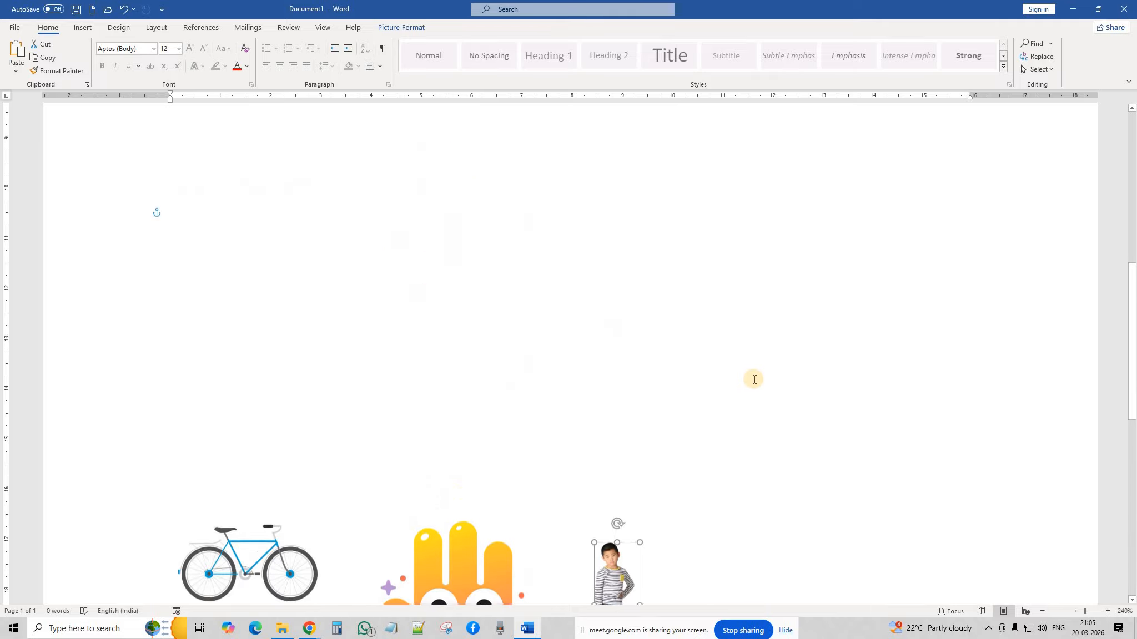
scroll(753, 380, "up", 5)
scroll(761, 381, "down", 2)
left_click(325, 275)
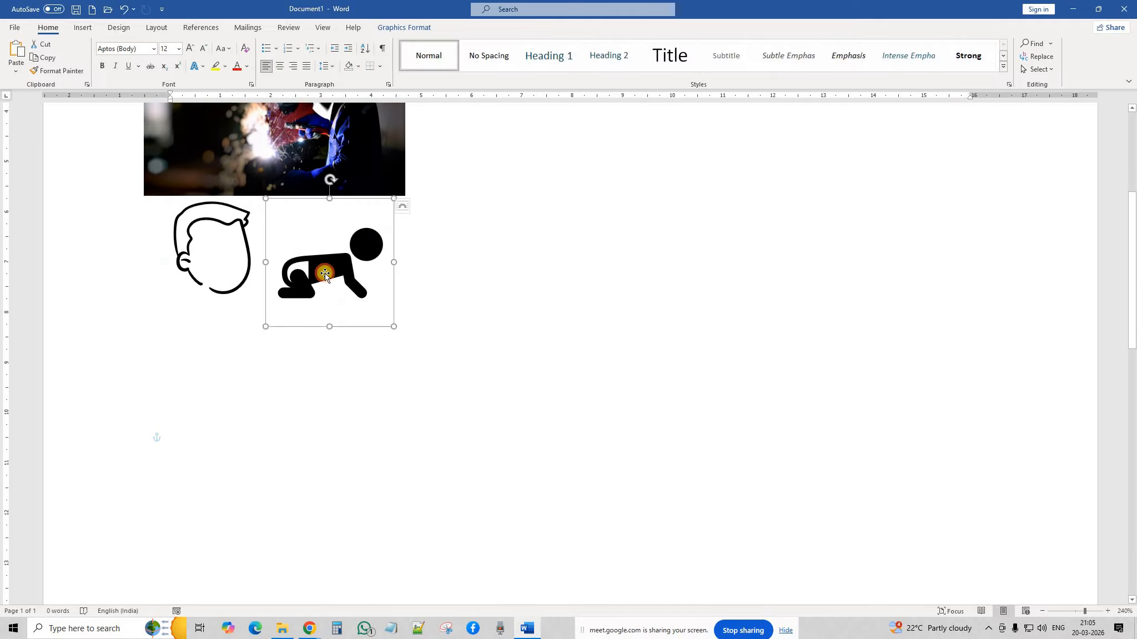
left_click(409, 206)
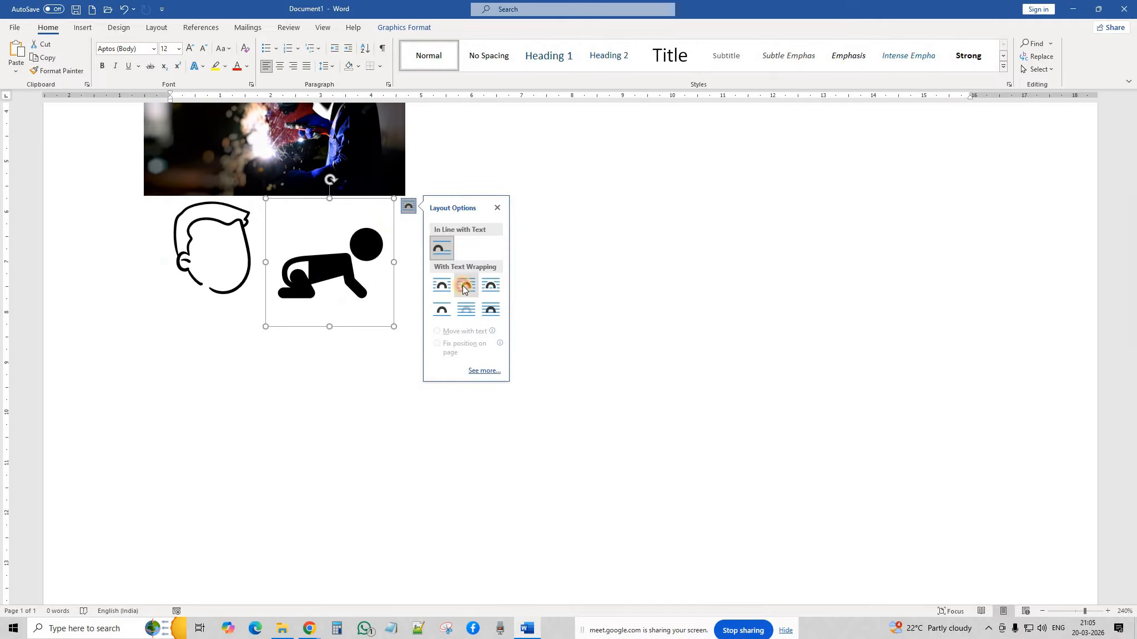
left_click(464, 288)
left_click_drag(319, 273, 488, 162)
left_click_drag(584, 297, 720, 173)
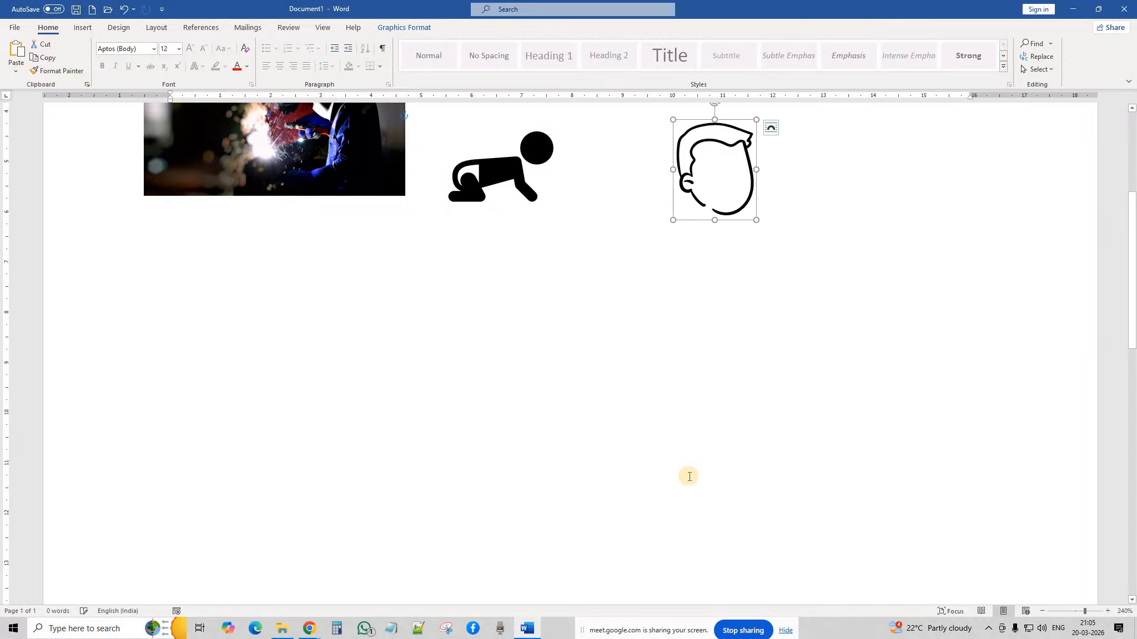
Move the hand sticker, the cutout boy and the bicycle higher up the page, keeping them side by side in one row.
scroll(687, 477, "down", 5)
scroll(447, 418, "up", 3)
left_click_drag(453, 524, 450, 199)
left_click_drag(653, 234, 665, 183)
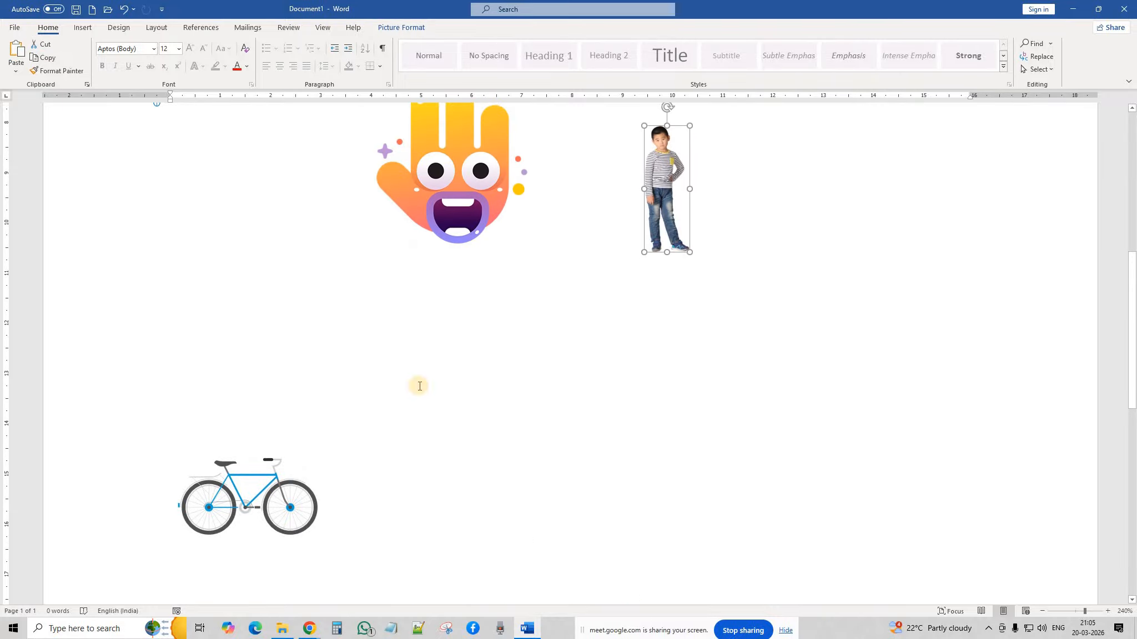
left_click_drag(267, 349, 275, 219)
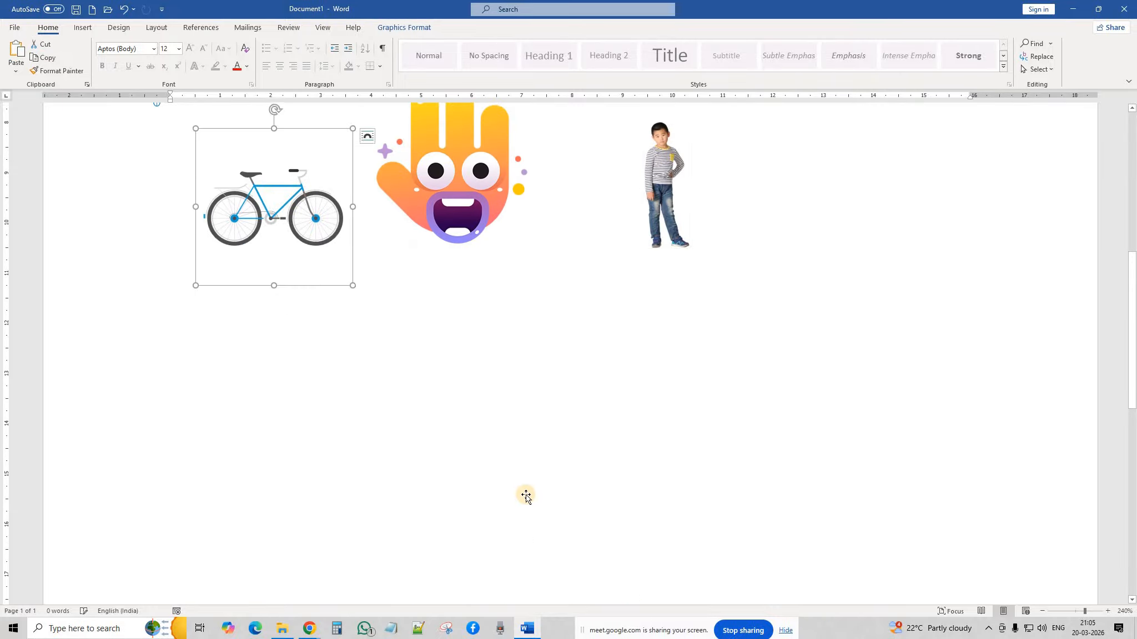
Move the bicycle, hand sticker and boy up to just below the welder photo and icons, and enlarge the boy to about 4.3 cm tall.
scroll(513, 494, "up", 5)
left_click_drag(253, 516, 217, 427)
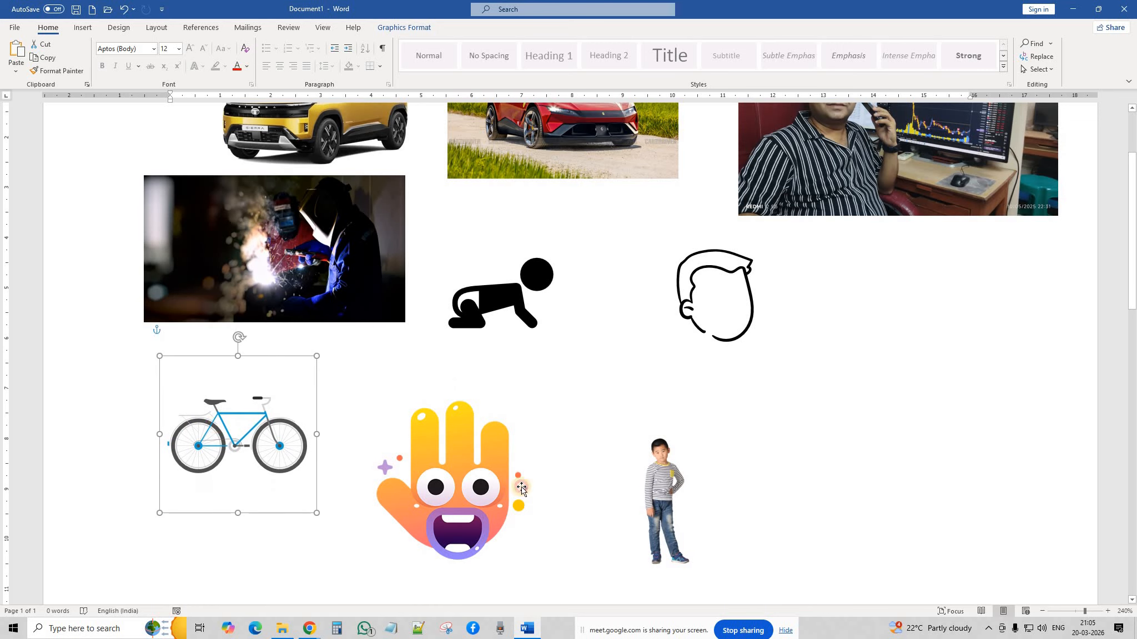
left_click_drag(489, 490, 513, 449)
left_click_drag(675, 505, 664, 423)
left_click(681, 459)
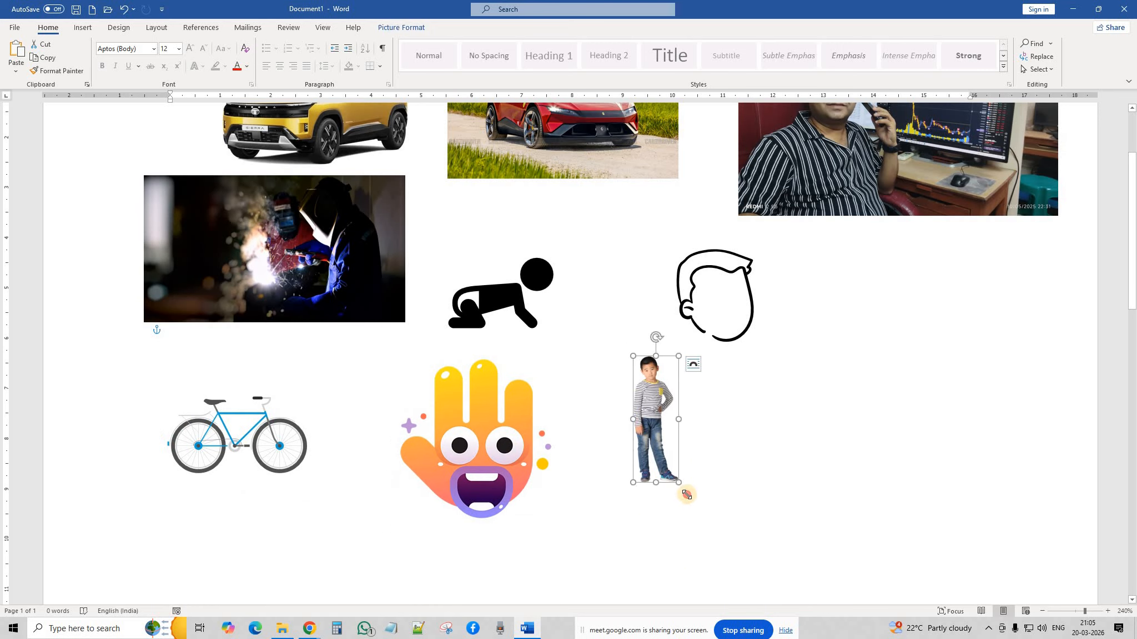
left_click_drag(687, 495, 710, 526)
Move the head outline icon below the photo of the man at the desk and shift the welder photo slightly down.
left_click_drag(718, 320, 879, 323)
scroll(807, 424, "up", 3)
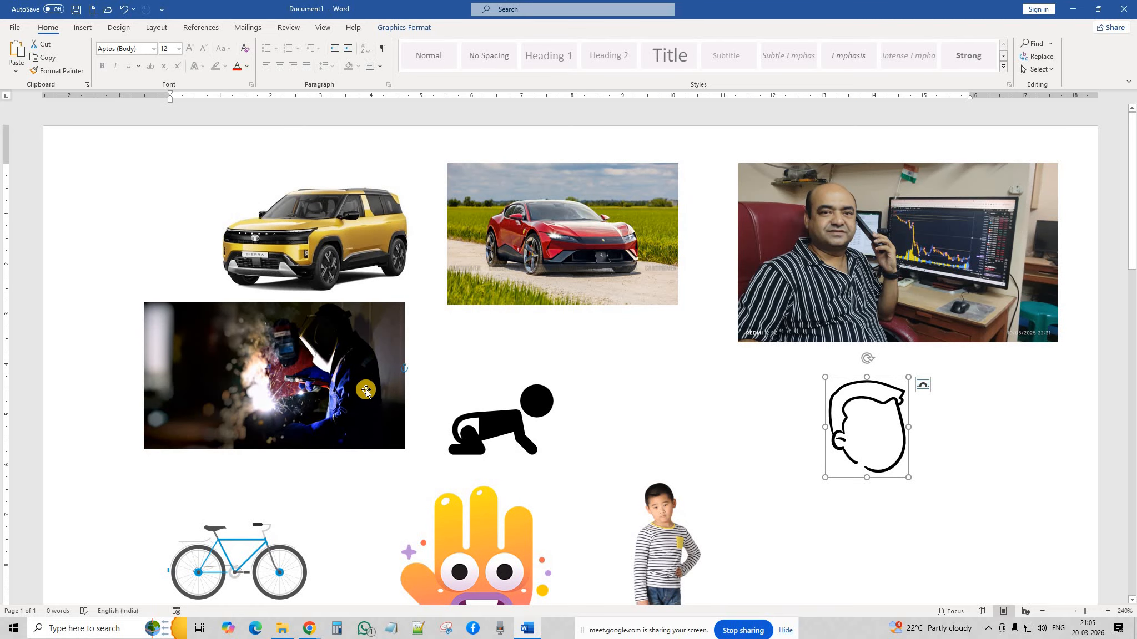
left_click_drag(366, 390, 362, 405)
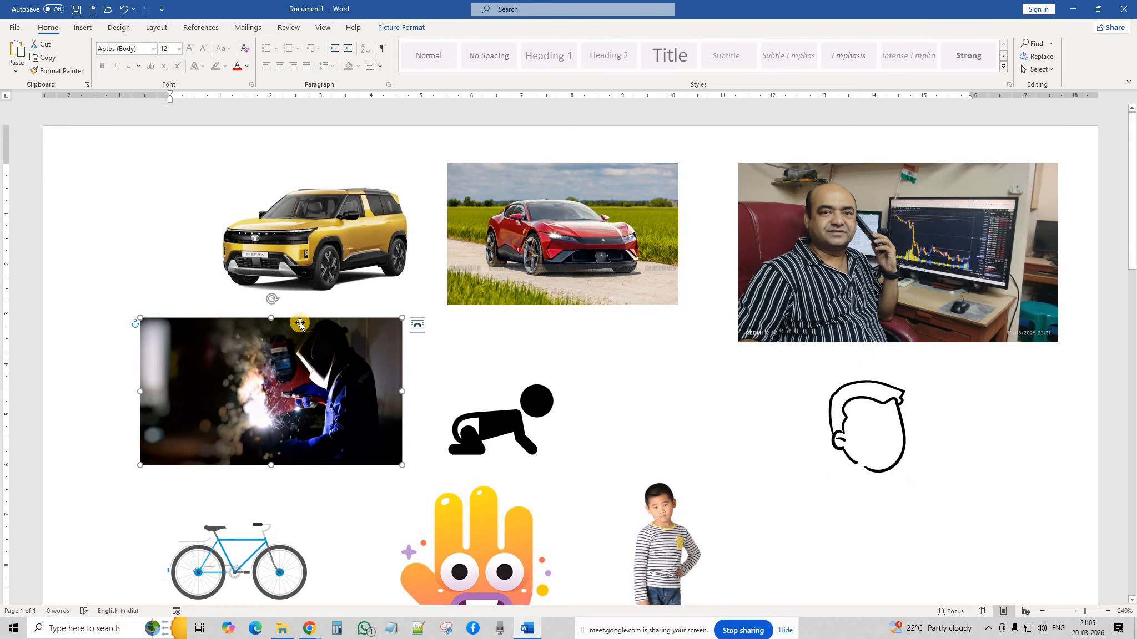
left_click(85, 27)
left_click(132, 71)
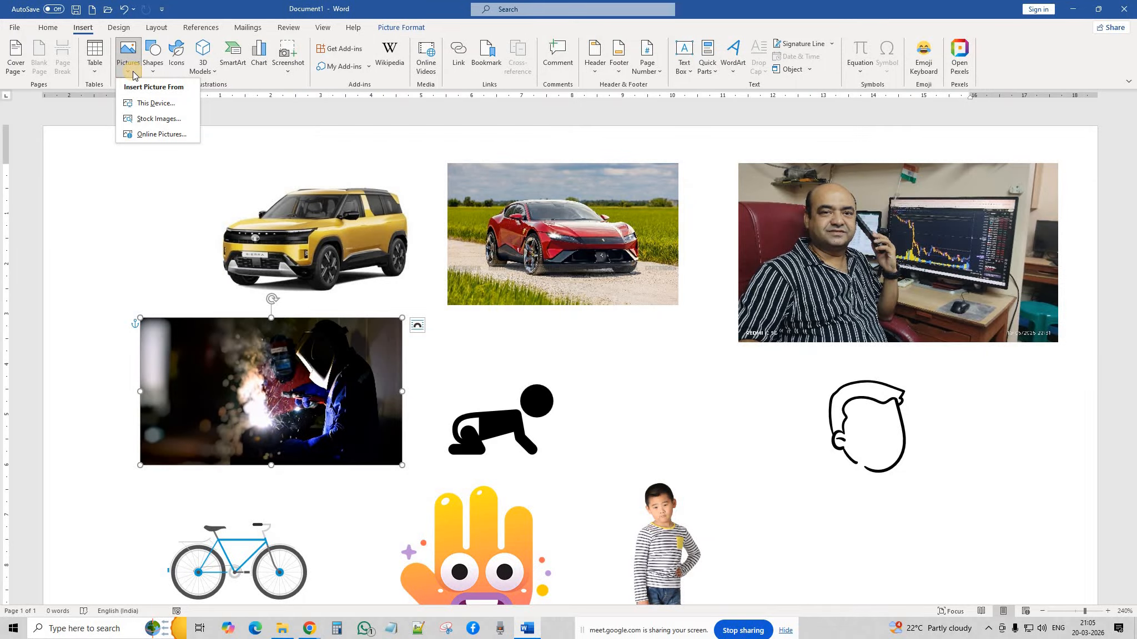
scroll(385, 508, "down", 5)
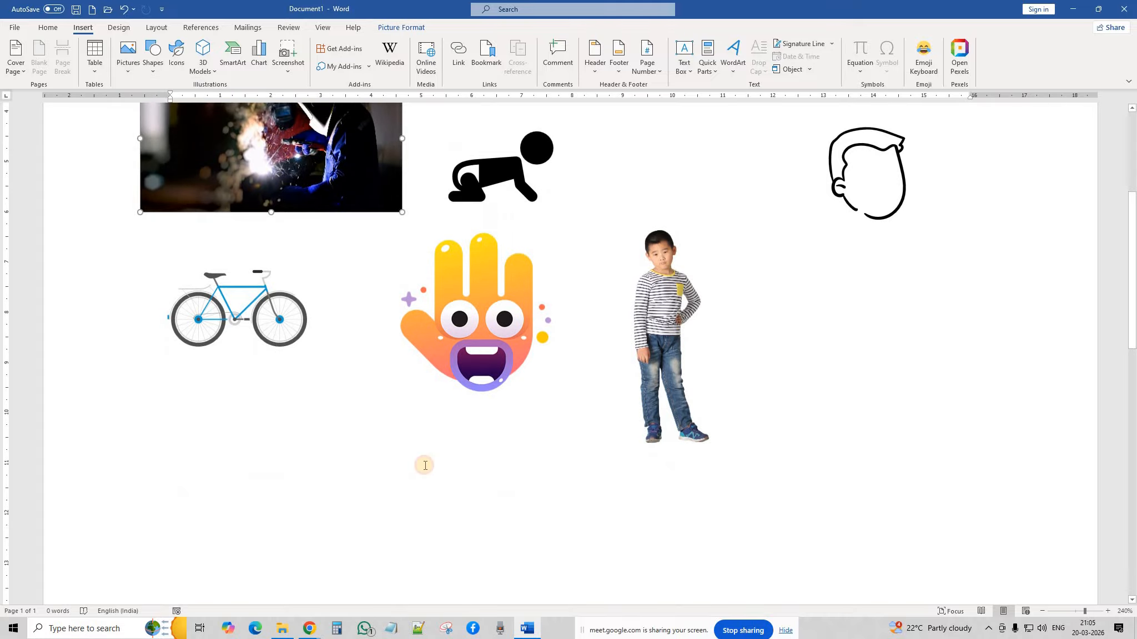
left_click(813, 417)
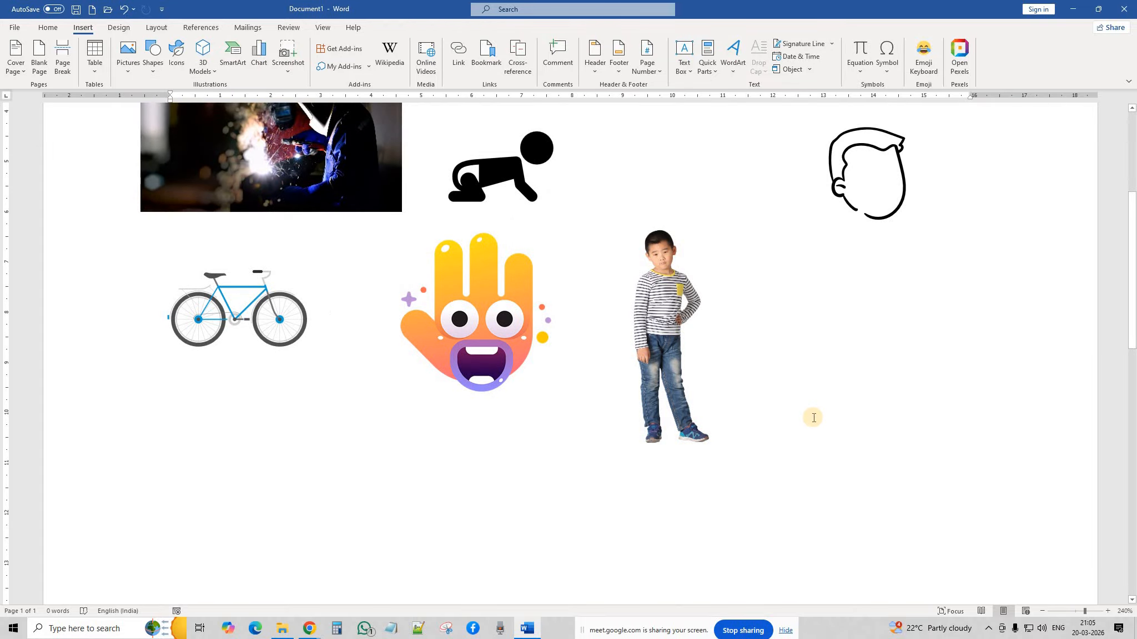
key("Return")
key("Return")
Browse the online picture categories for insertion and open the Family category.
left_click(138, 72)
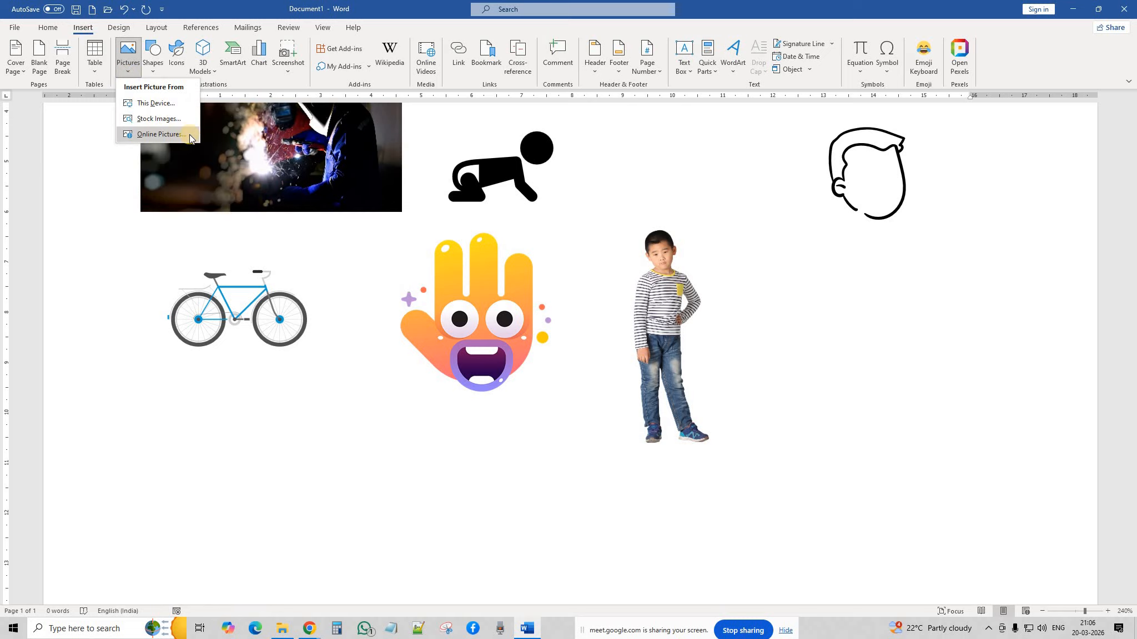
left_click(160, 134)
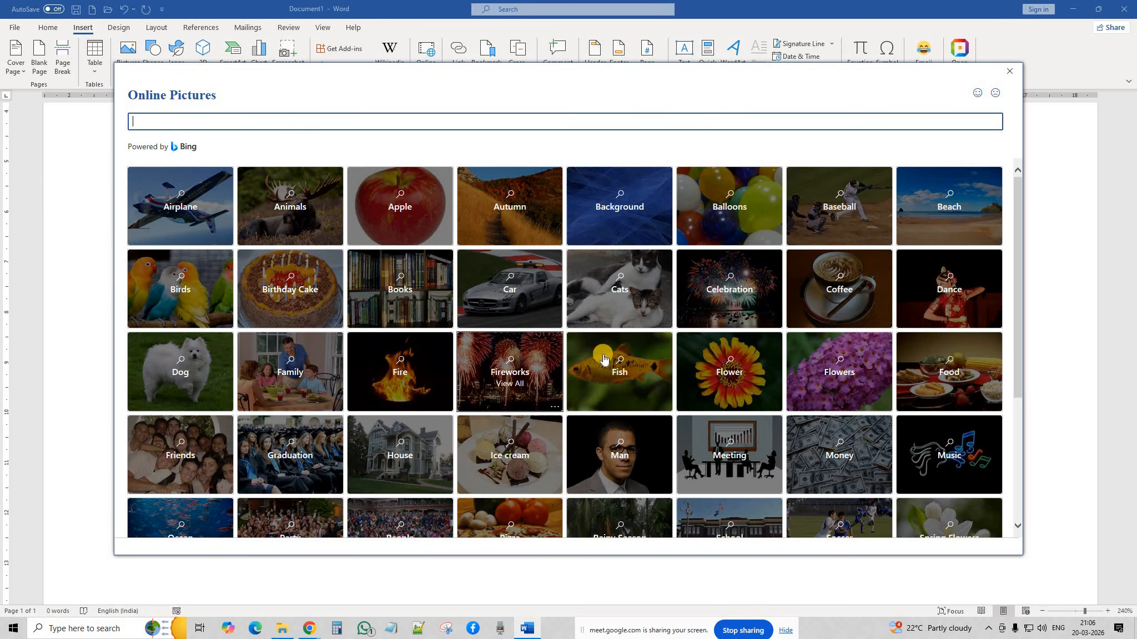
scroll(643, 328, "down", 3)
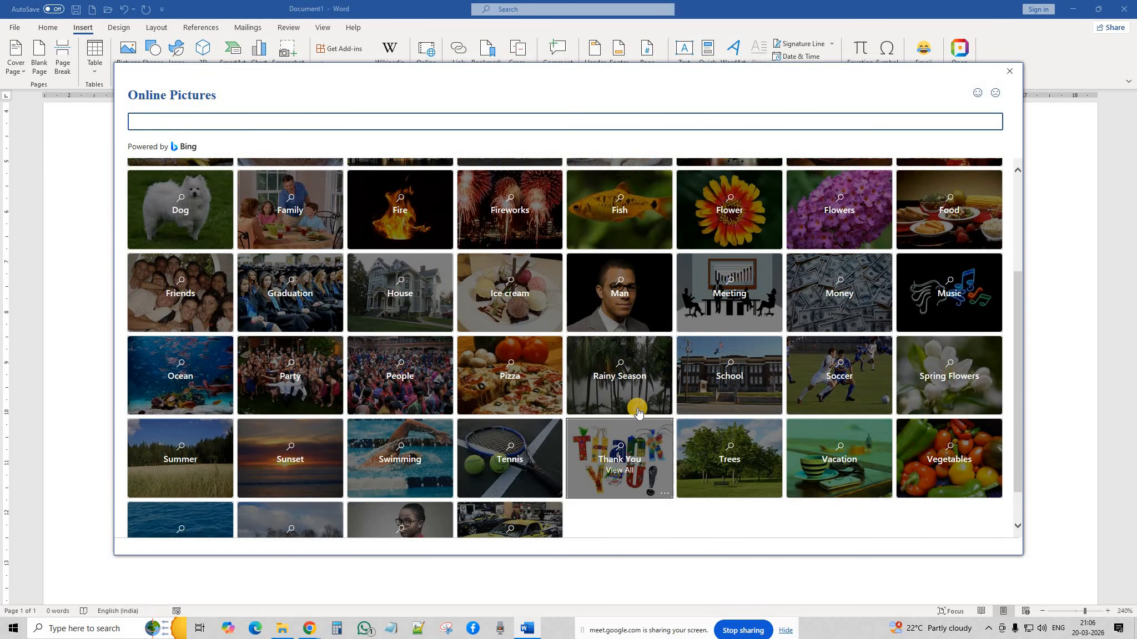
scroll(636, 411, "up", 3)
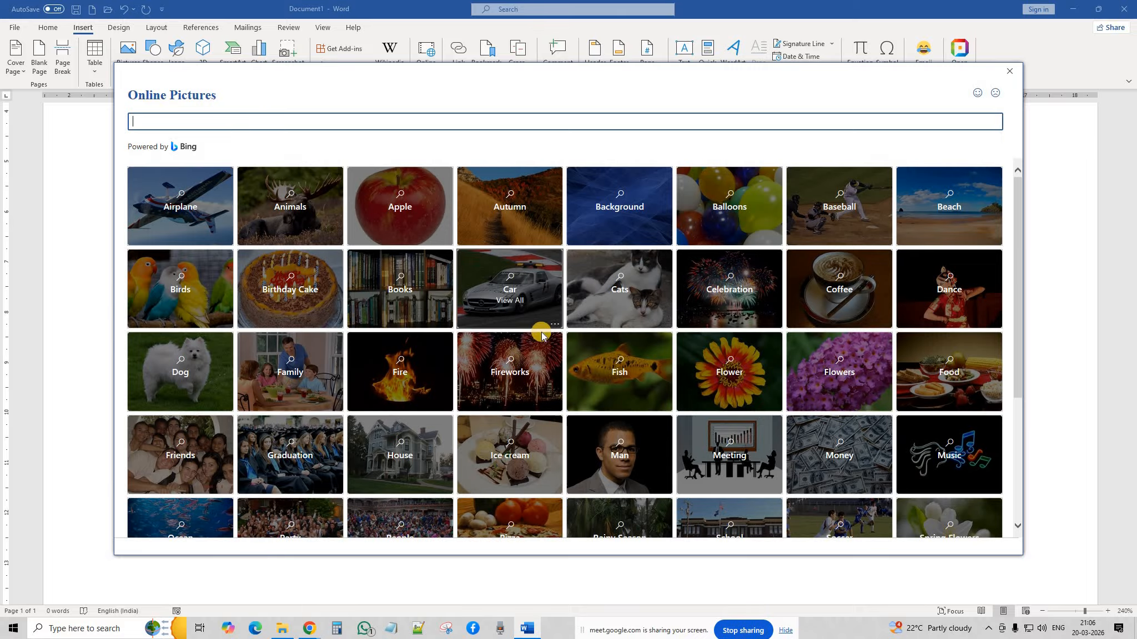
left_click(320, 381)
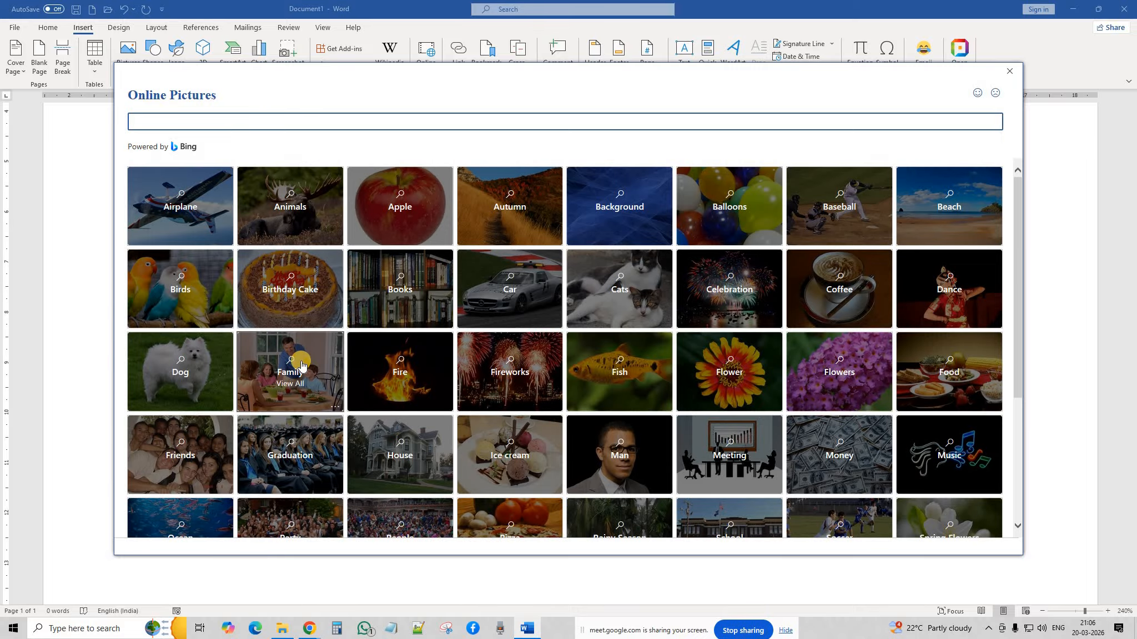
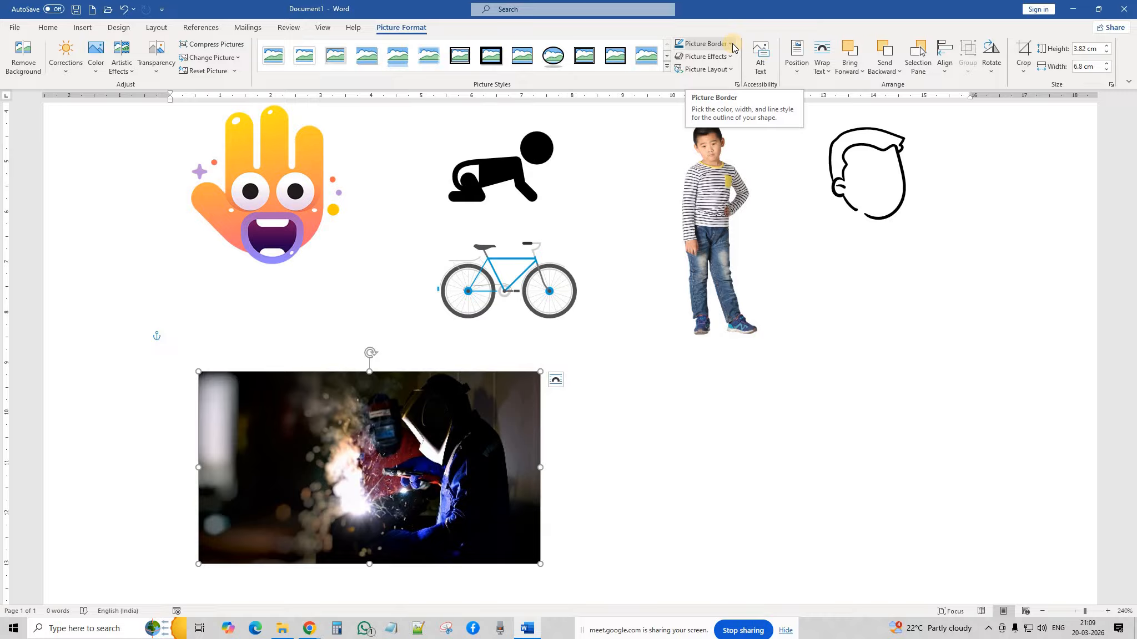
left_click(753, 415)
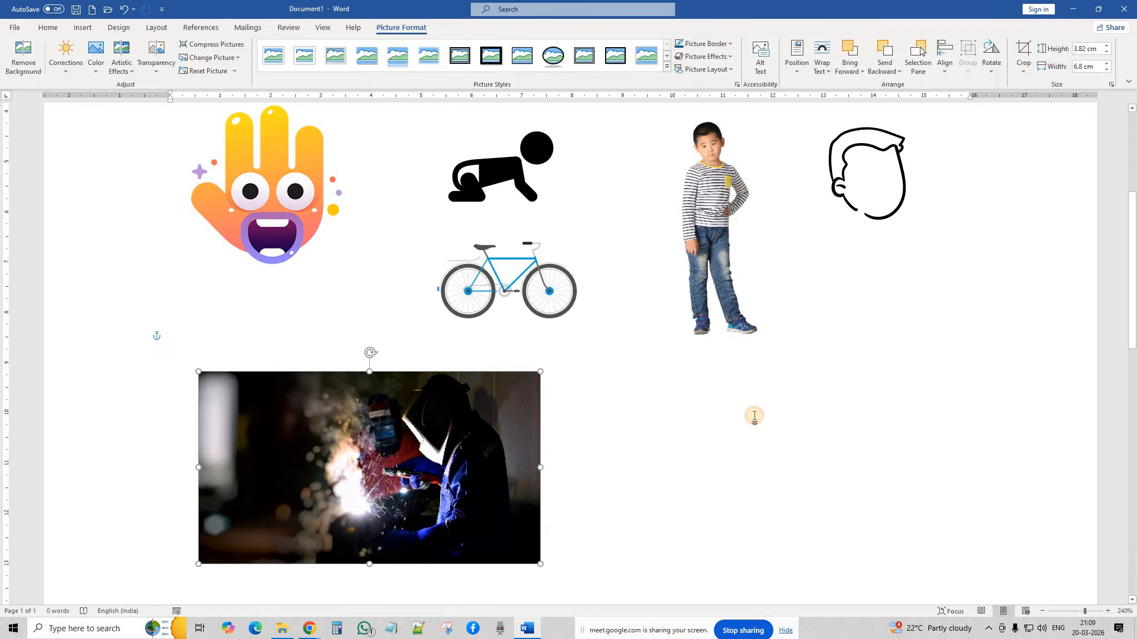
left_click(471, 439)
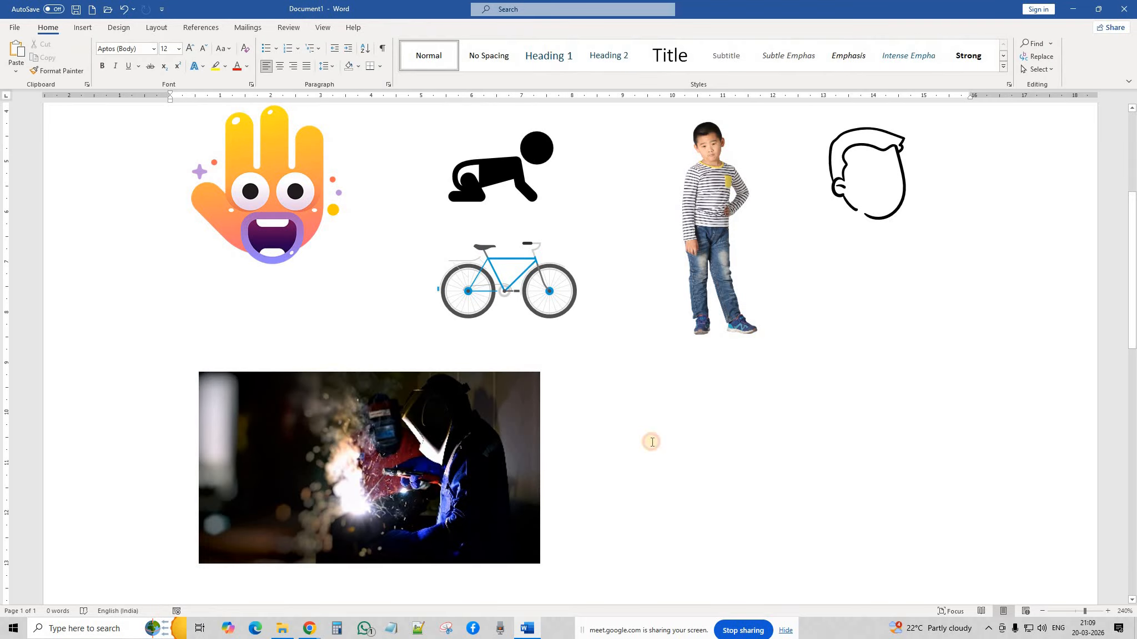
left_click(691, 436)
left_click(429, 432)
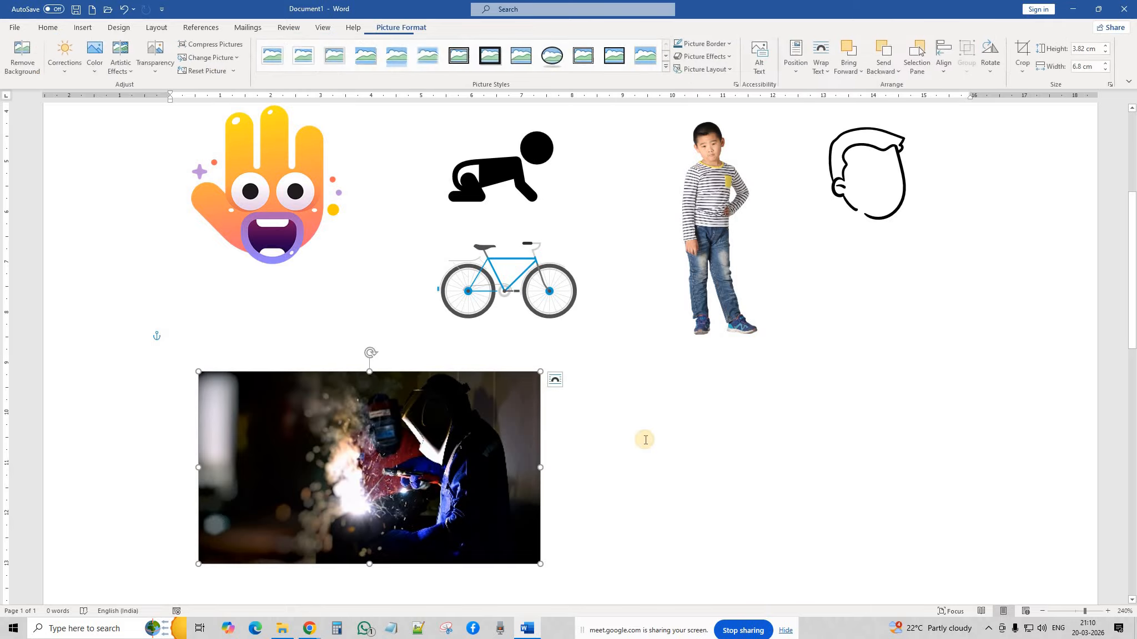
left_click(644, 439)
Try the white framed picture style with two snipped diagonal corners on the welder photo, and undo it.
left_click(447, 446)
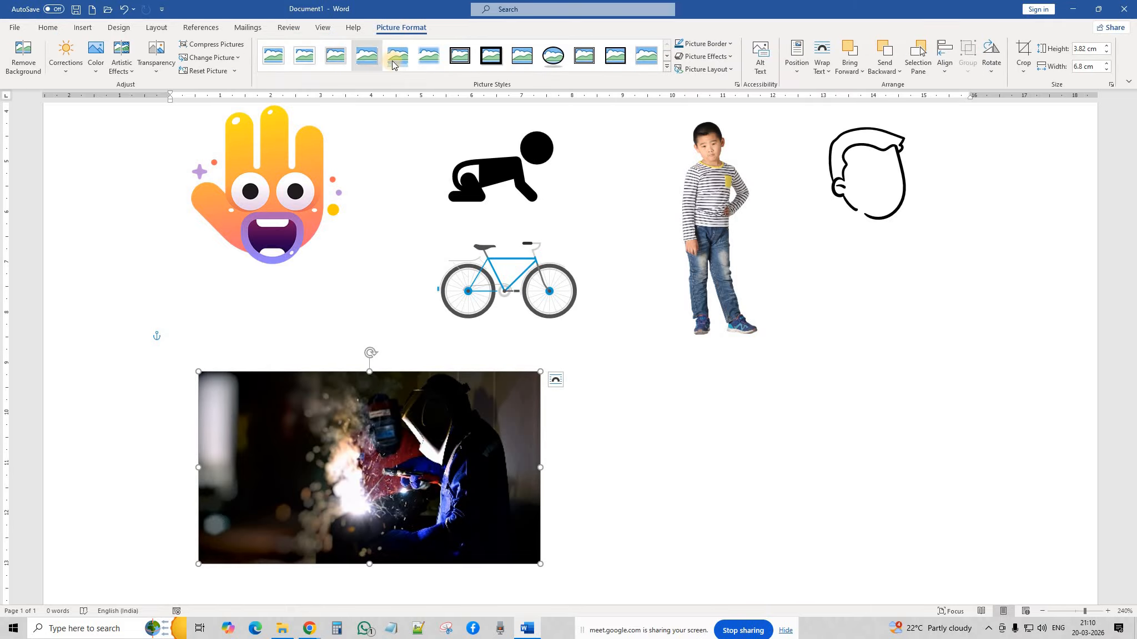
left_click(667, 66)
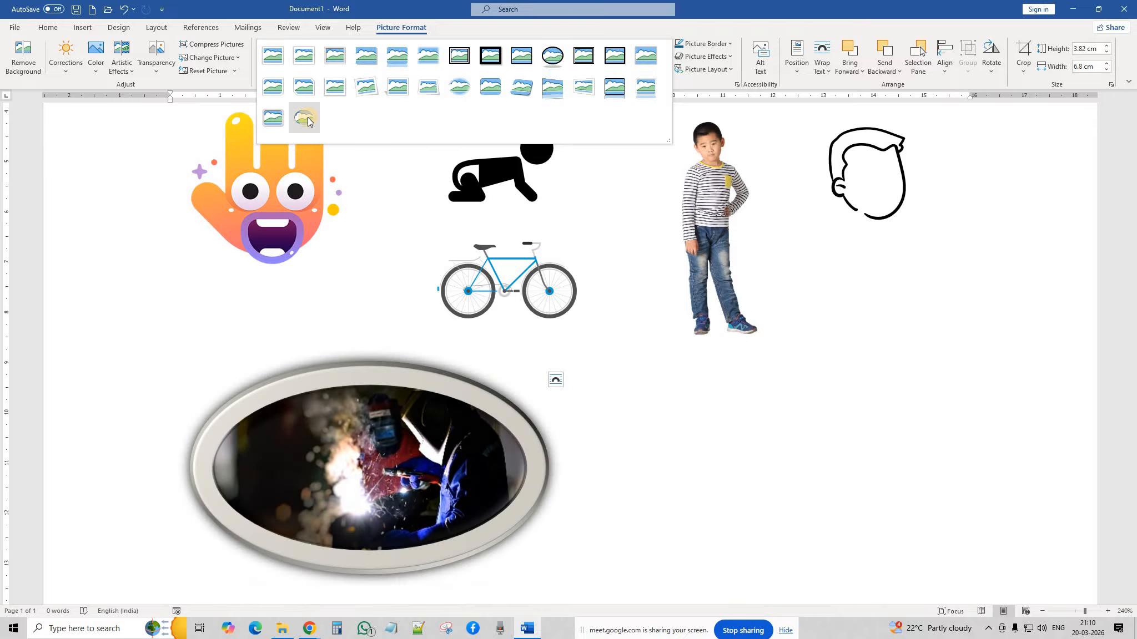
left_click(301, 88)
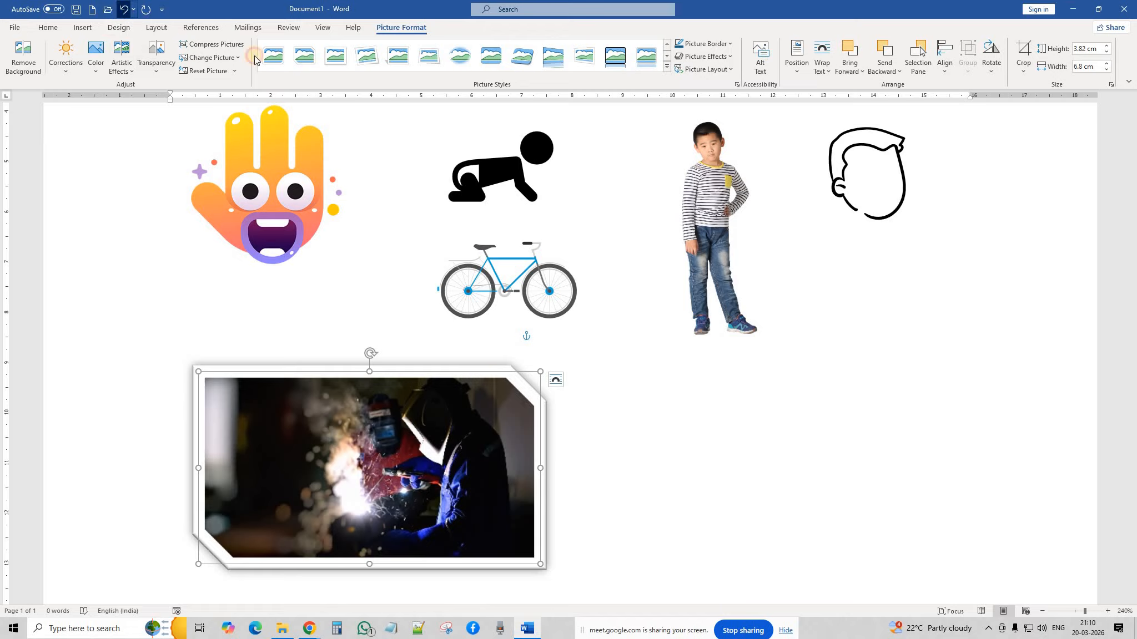
left_click(123, 9)
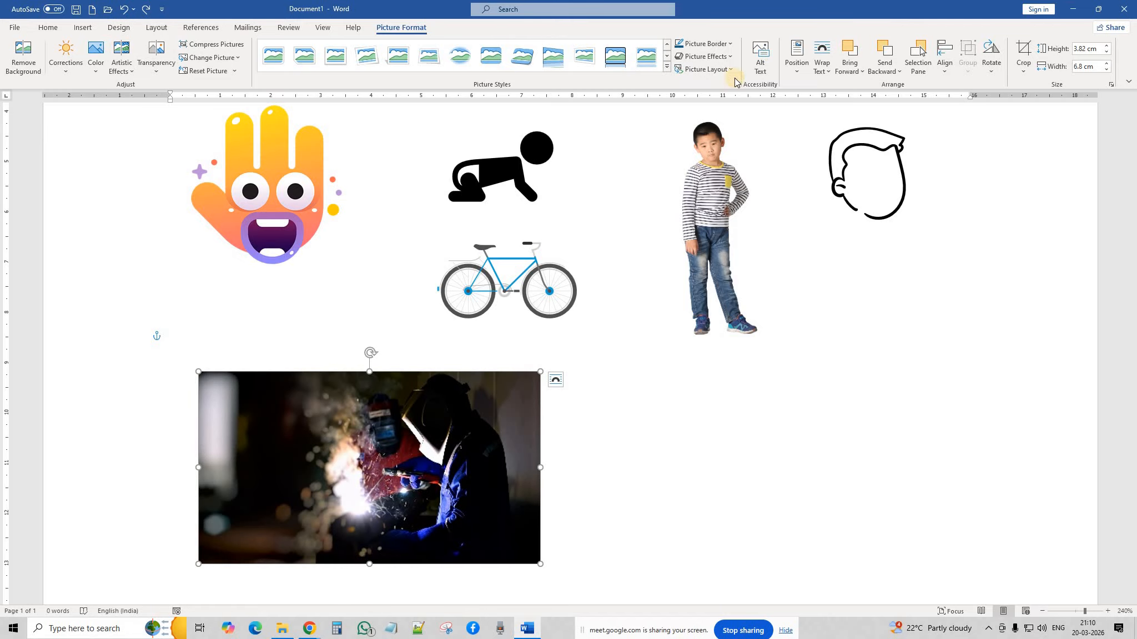
Give the welder photo a 1½ pt border in the standard yellow.
left_click(729, 45)
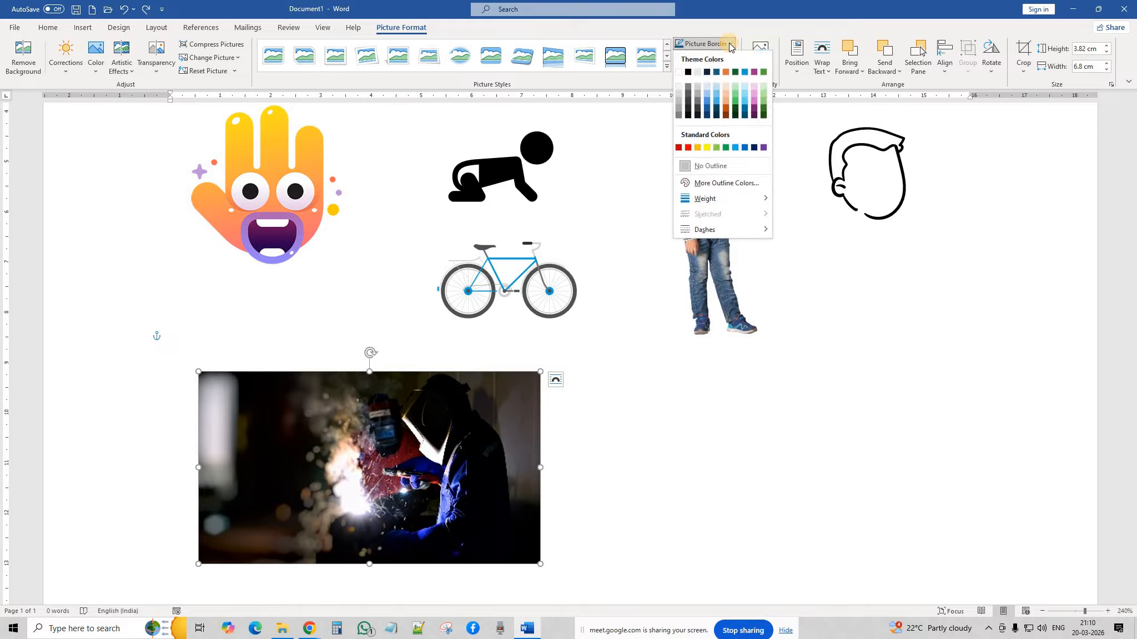
mouse_move(713, 200)
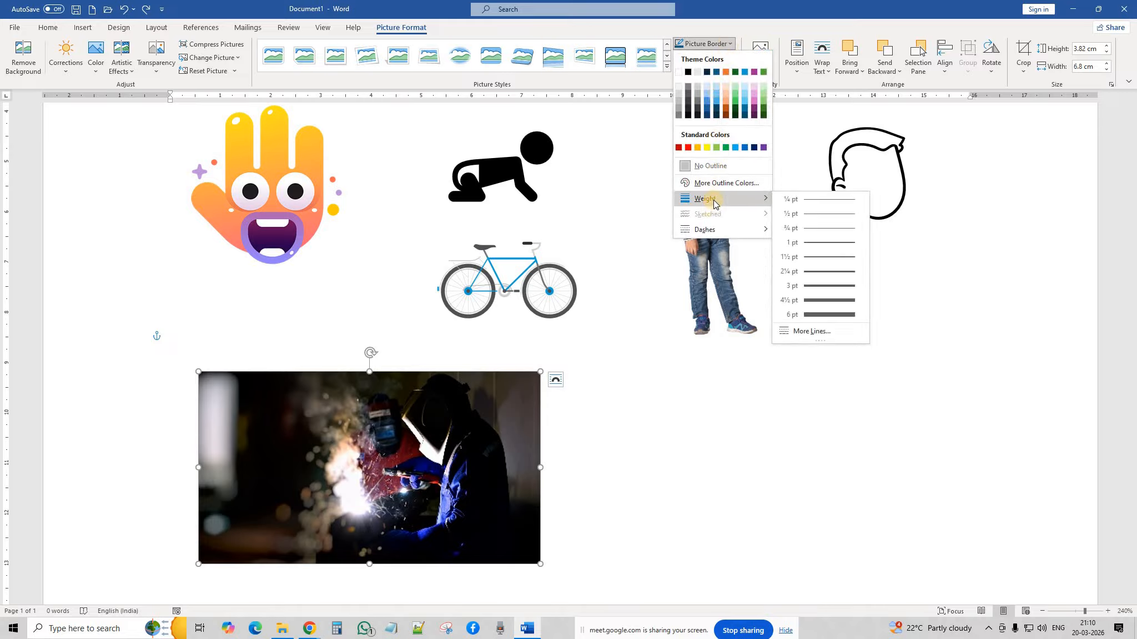
left_click(811, 259)
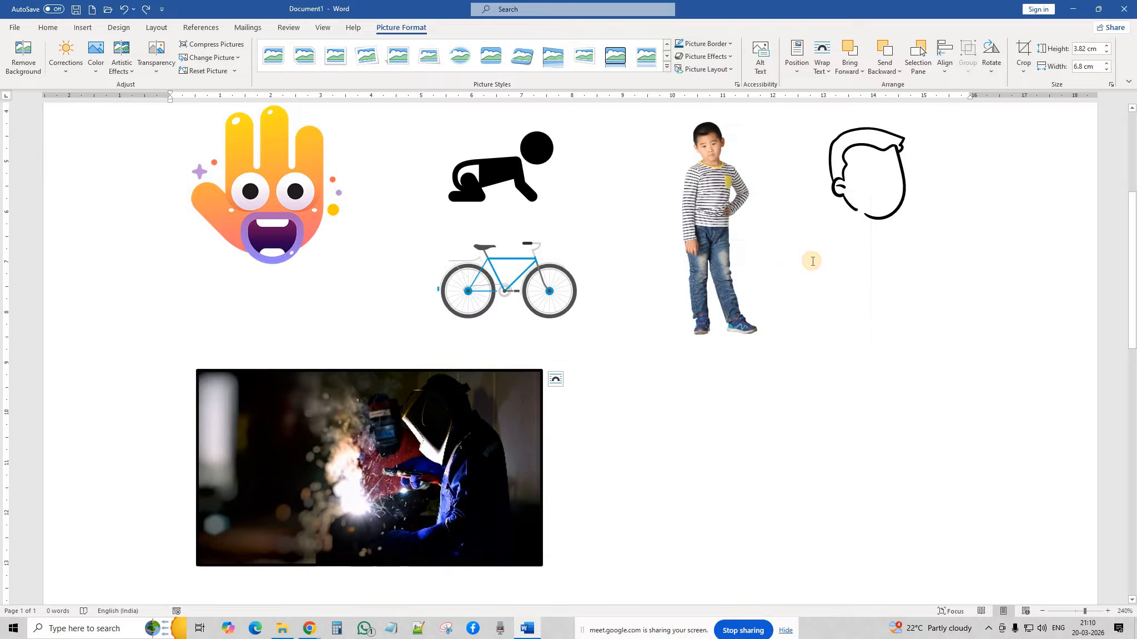
left_click(704, 44)
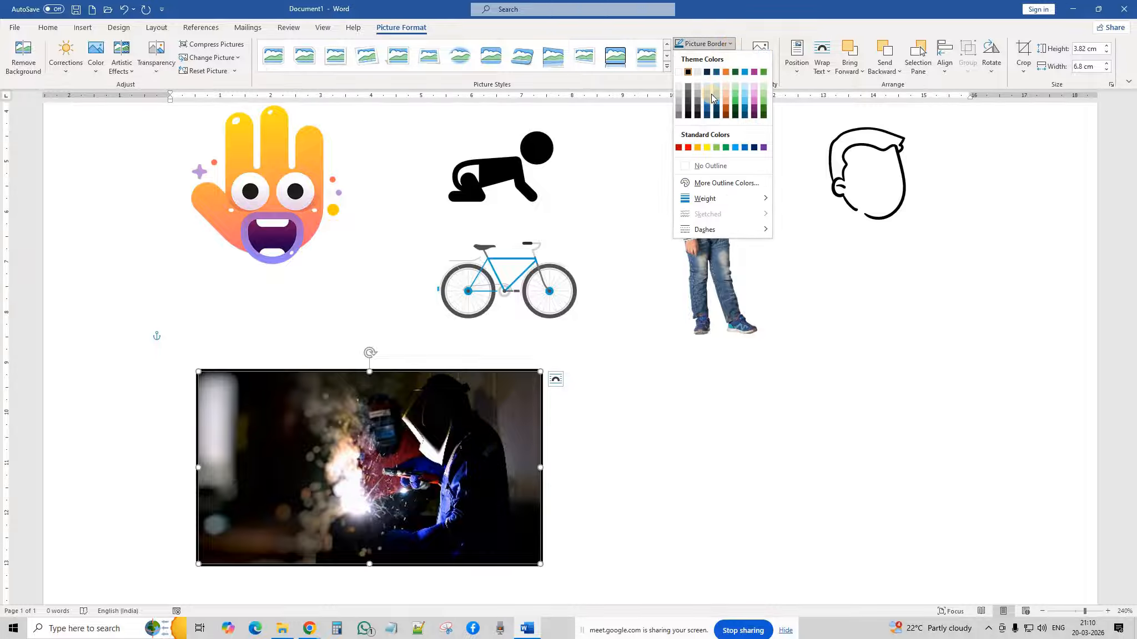
left_click(707, 147)
Preview a dotted line for the welder photo's border and change the border colour to the standard blue.
left_click(721, 44)
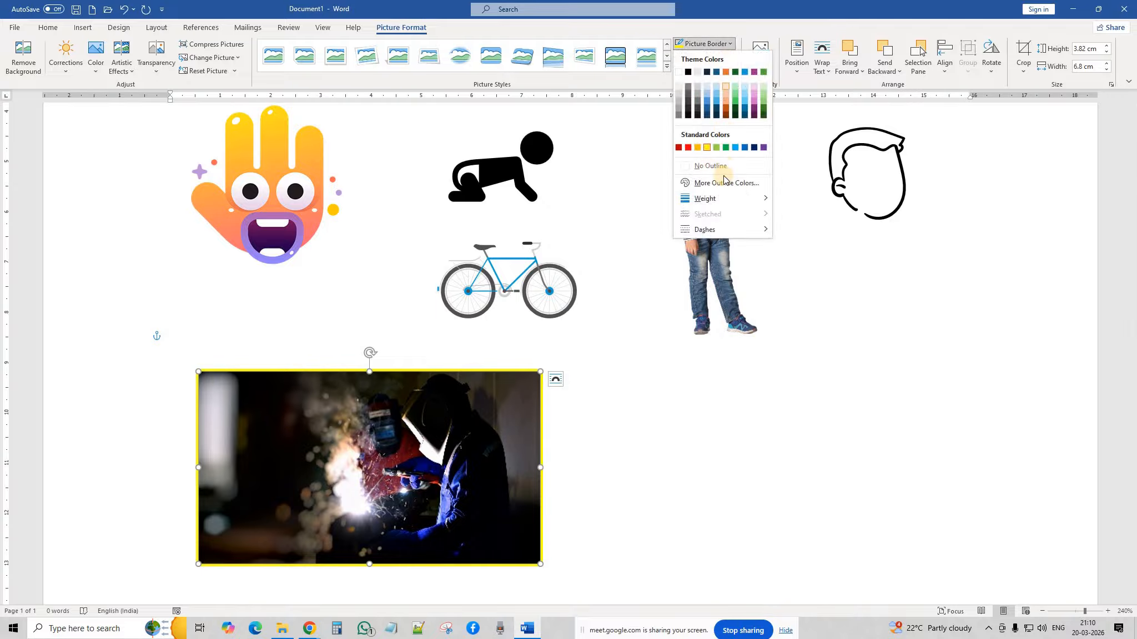
mouse_move(727, 230)
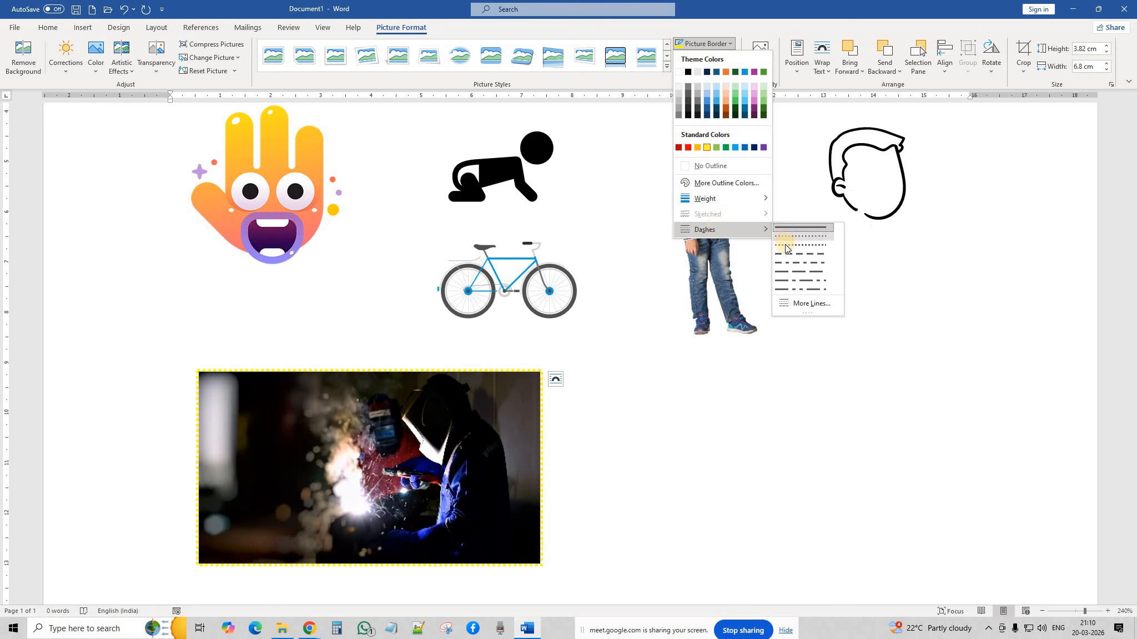
left_click(742, 149)
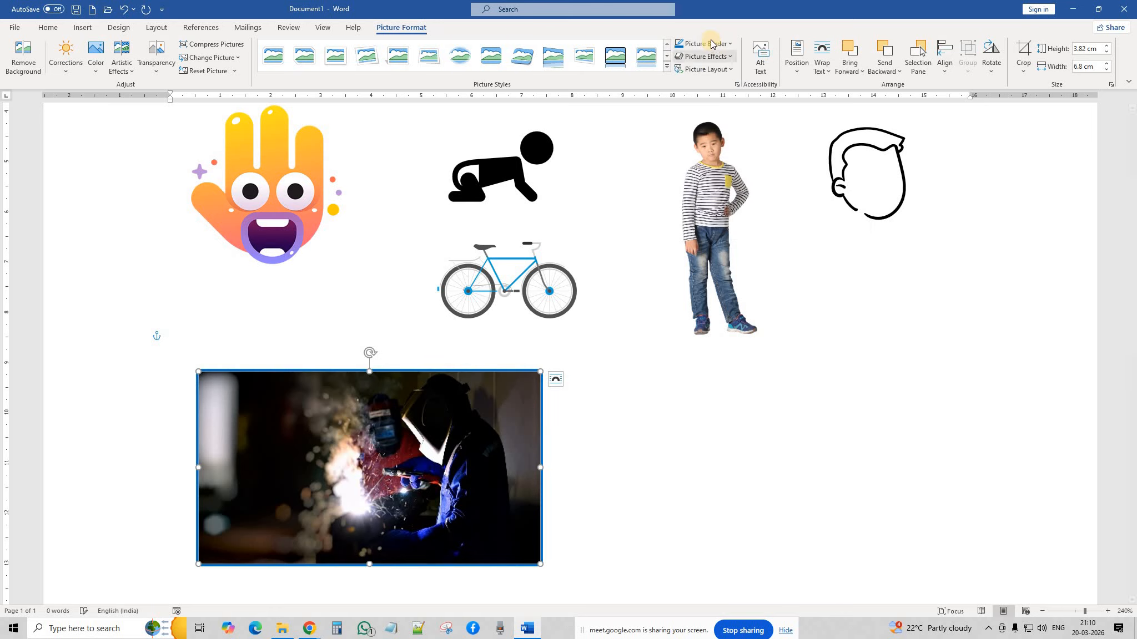
Browse the border weights and dash styles for the welder photo, and set its border to No Outline.
left_click(714, 42)
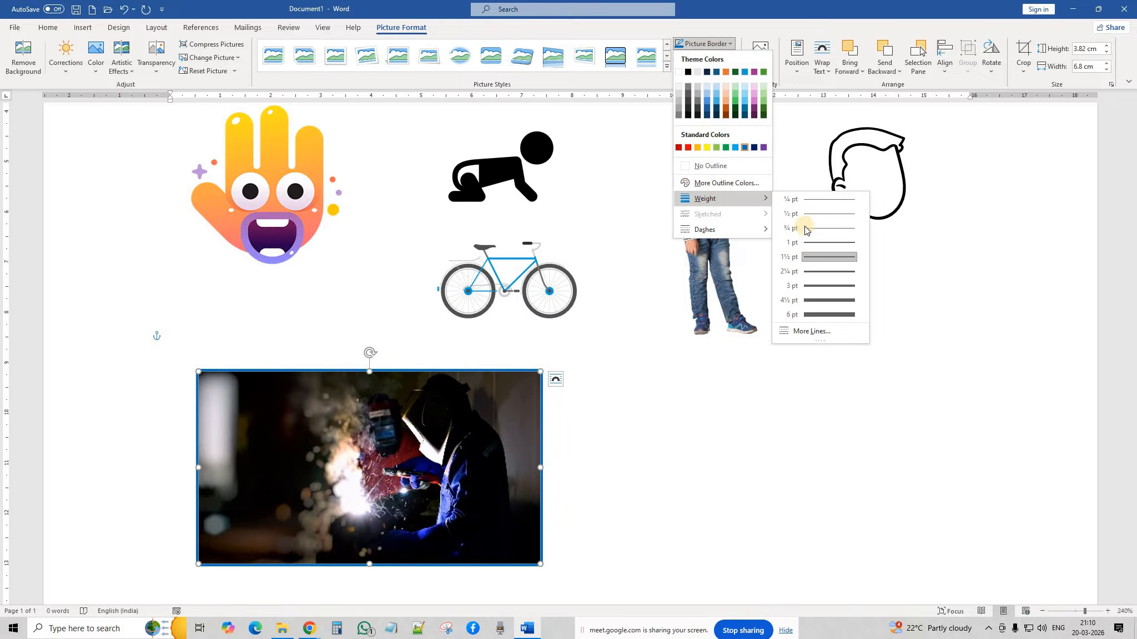
mouse_move(771, 236)
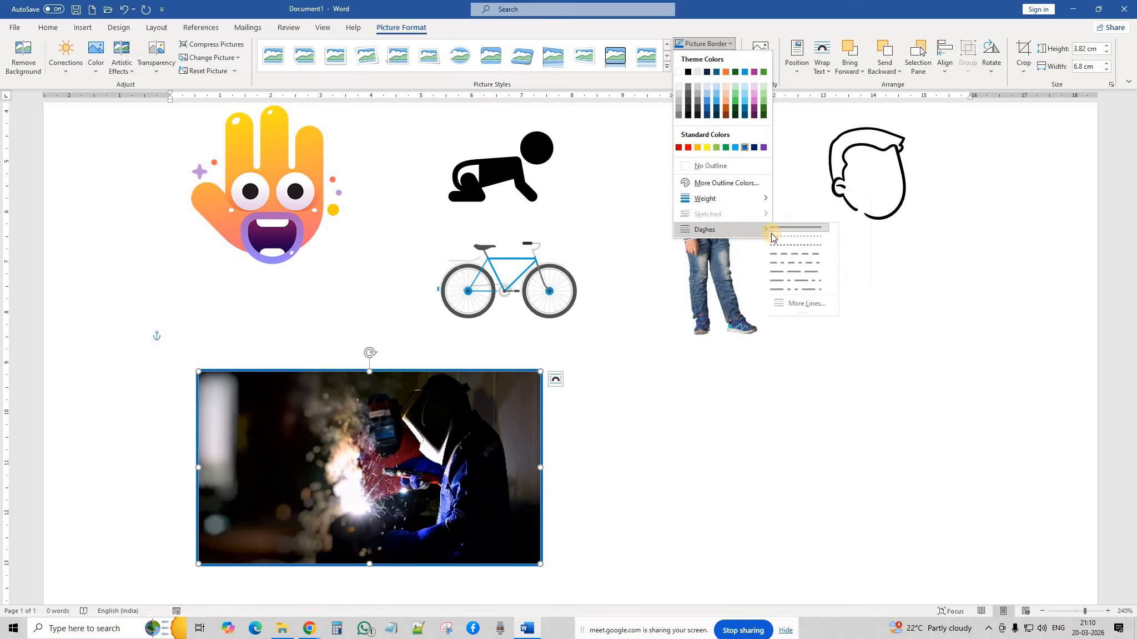
left_click(798, 245)
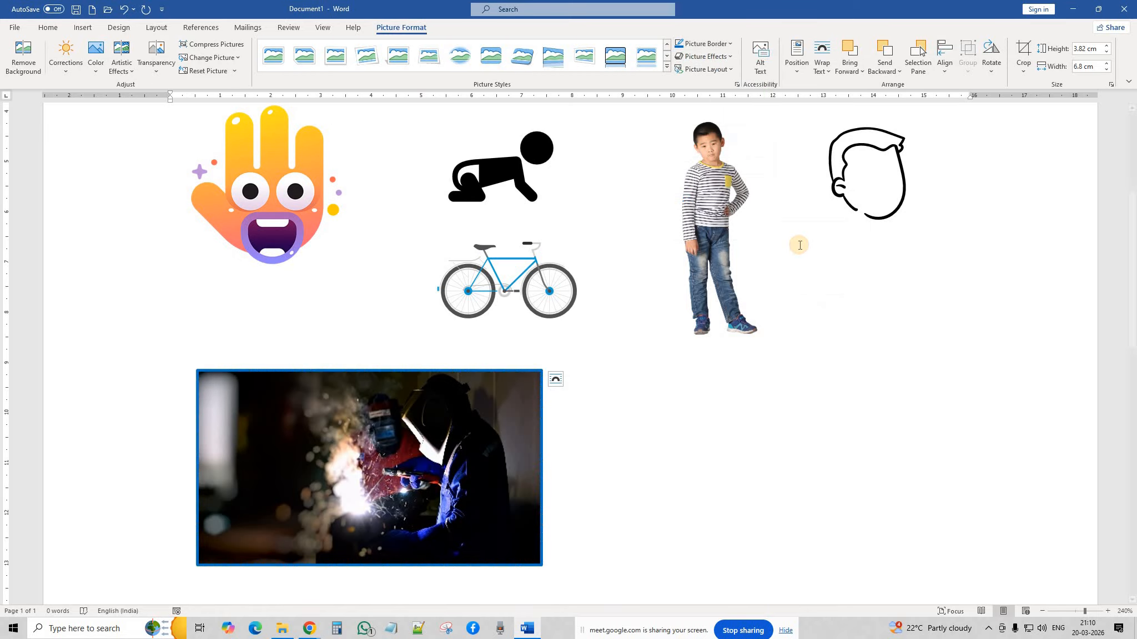
left_click(728, 44)
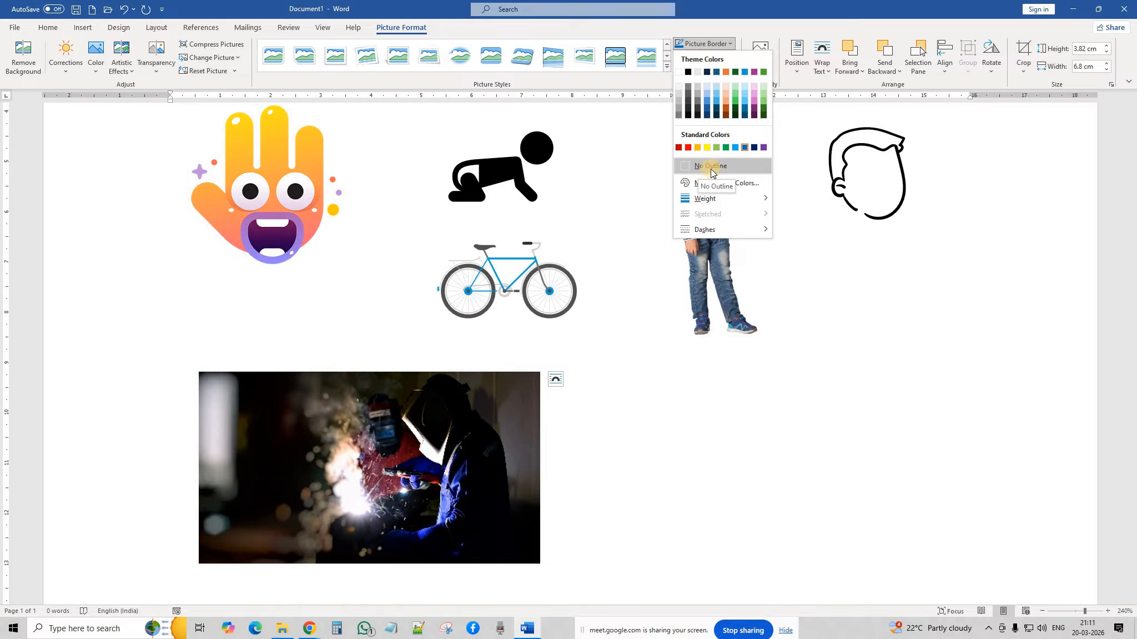
left_click(710, 168)
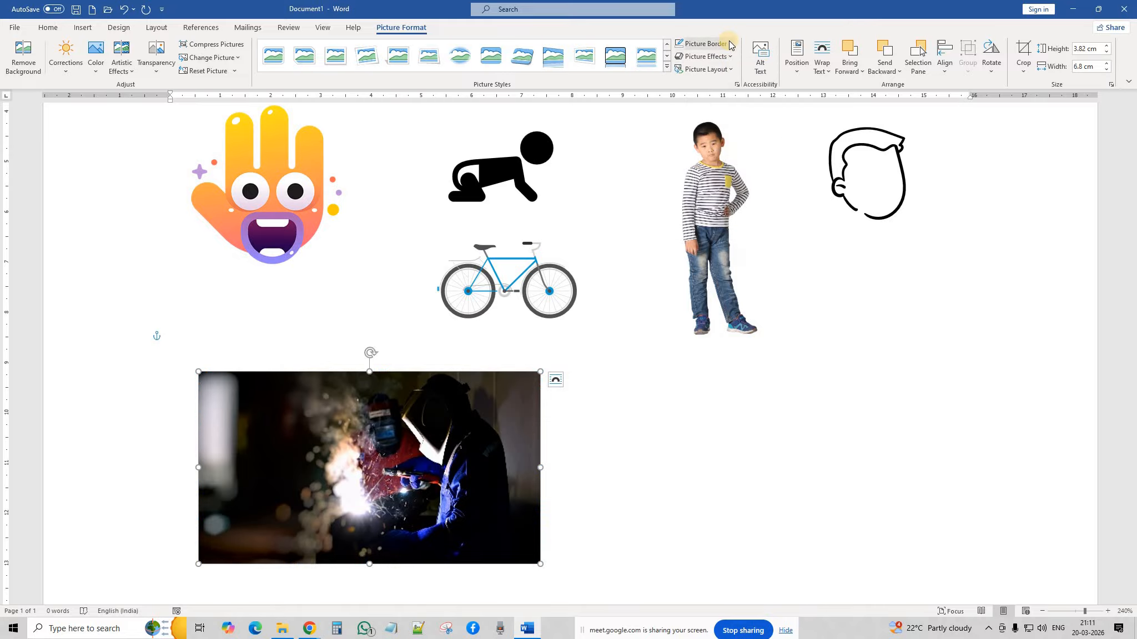
left_click(731, 43)
left_click(637, 148)
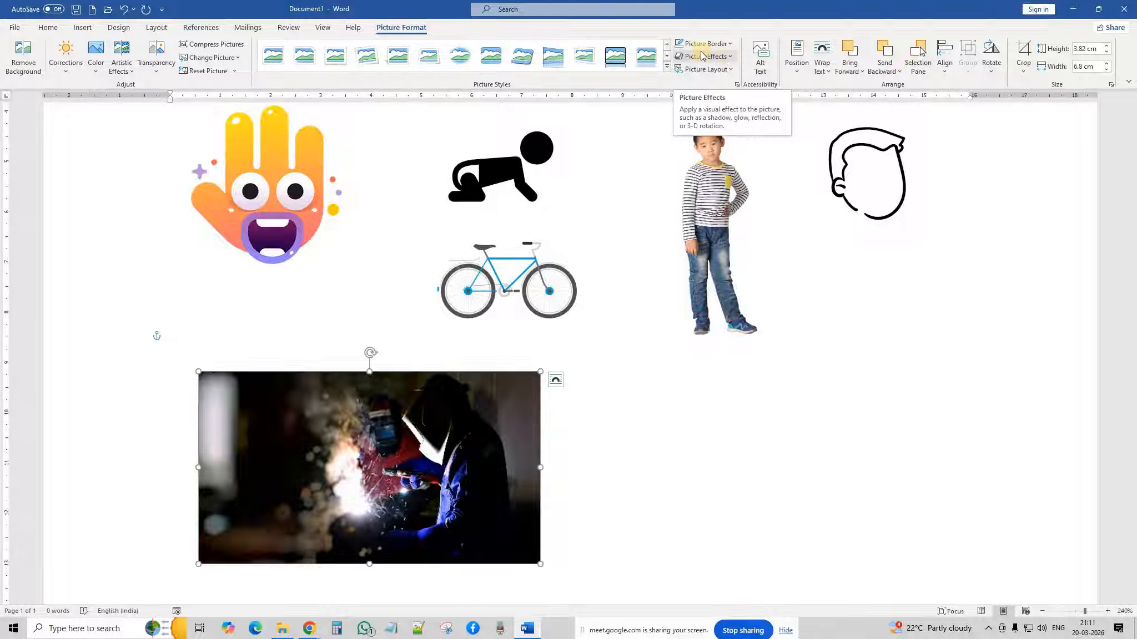
Preview the shadow, reflection, glow, soft edges, bevel and 3-D rotation effects on the welder photo without applying any.
left_click(724, 57)
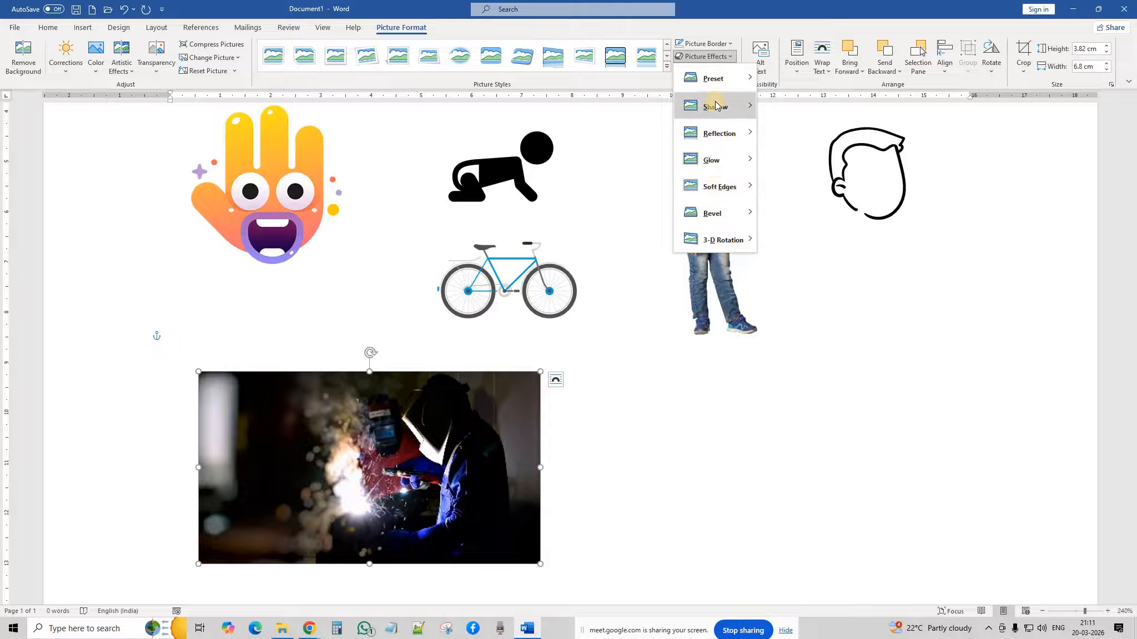
mouse_move(716, 106)
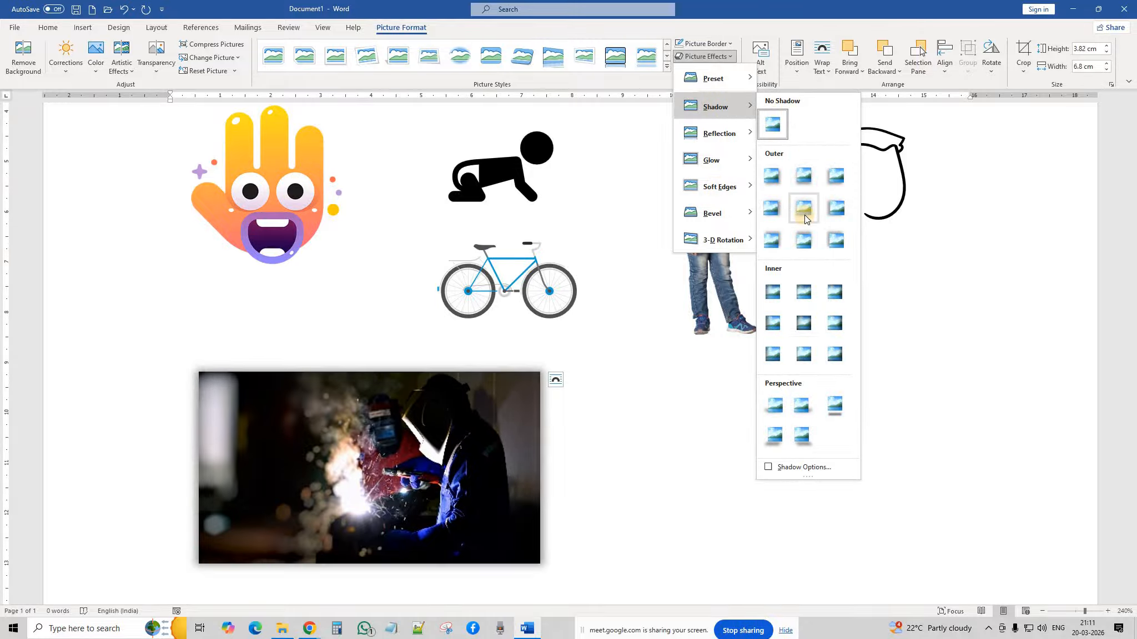
mouse_move(723, 137)
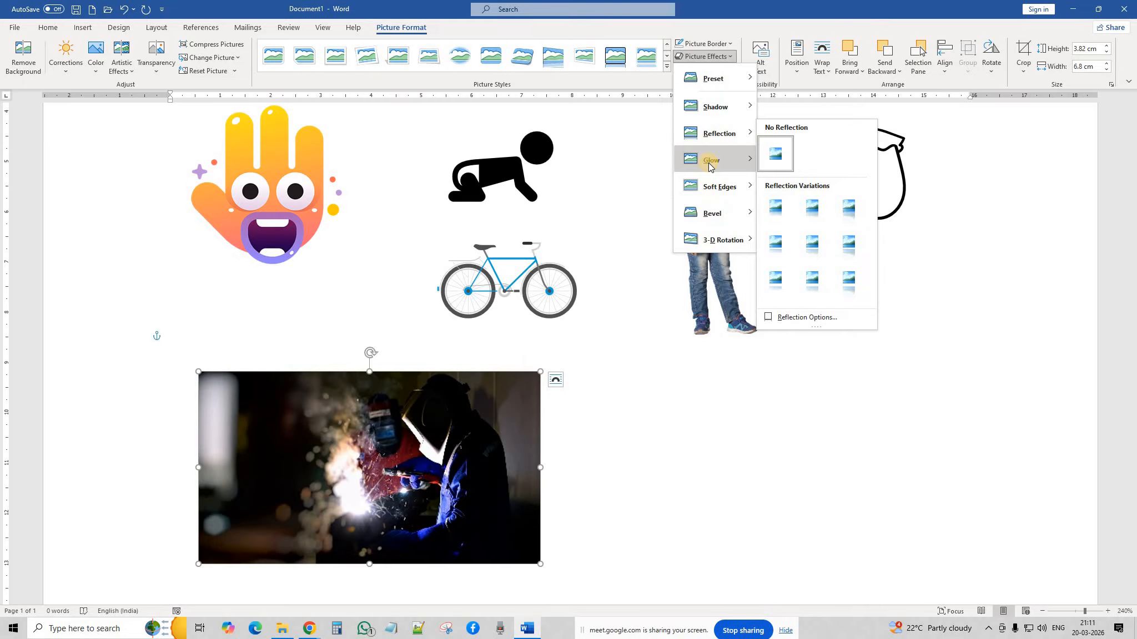
mouse_move(710, 166)
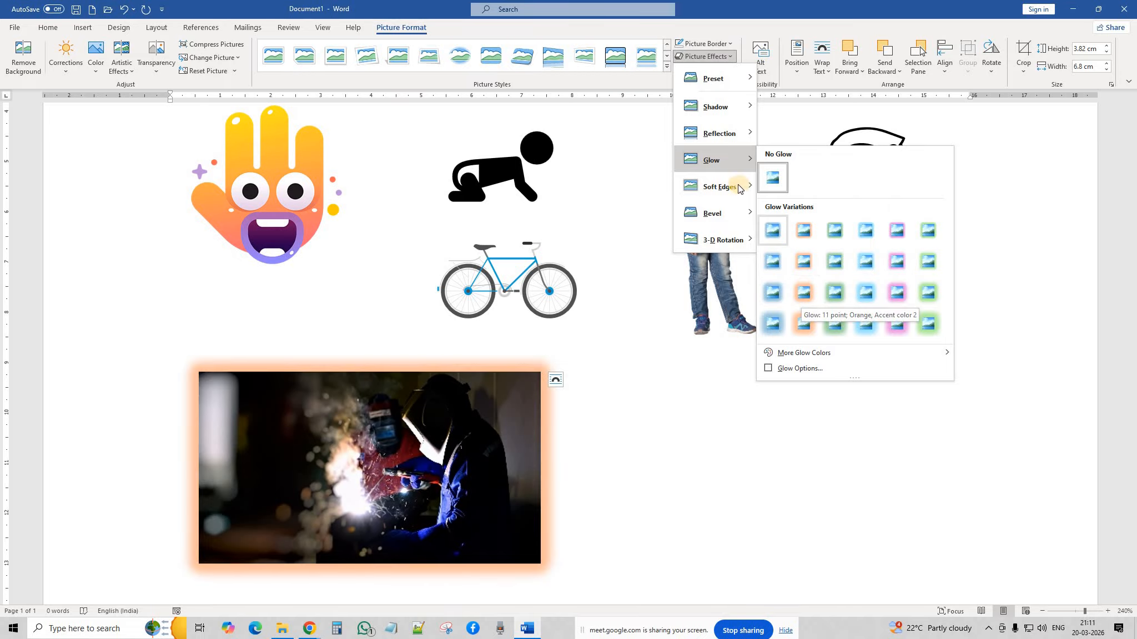
mouse_move(738, 186)
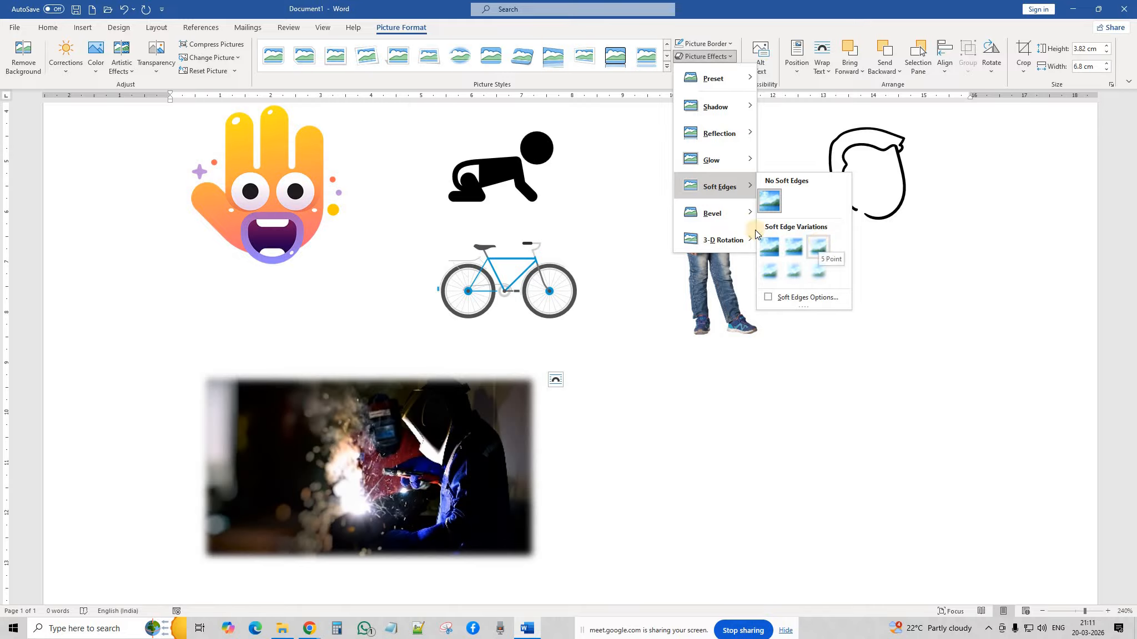
mouse_move(720, 219)
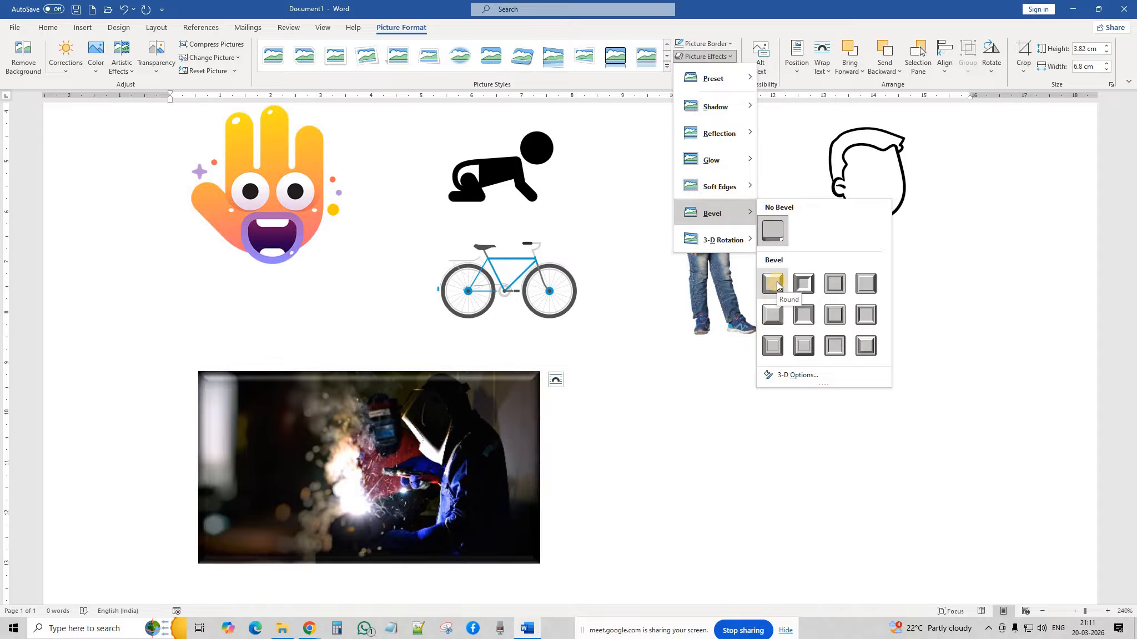
mouse_move(746, 240)
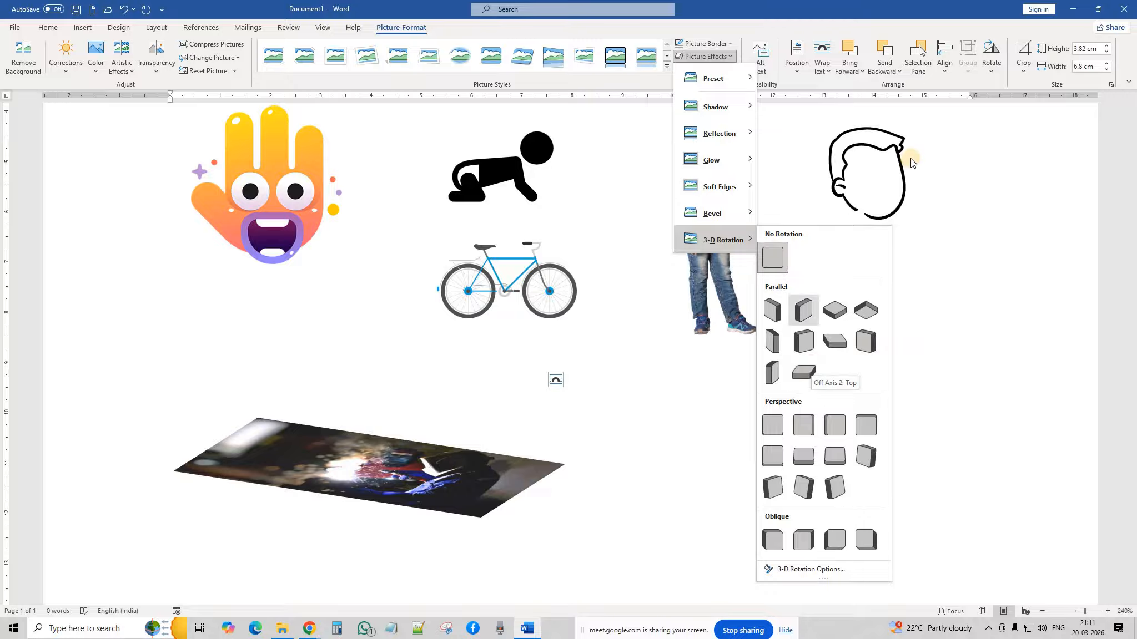
left_click(940, 181)
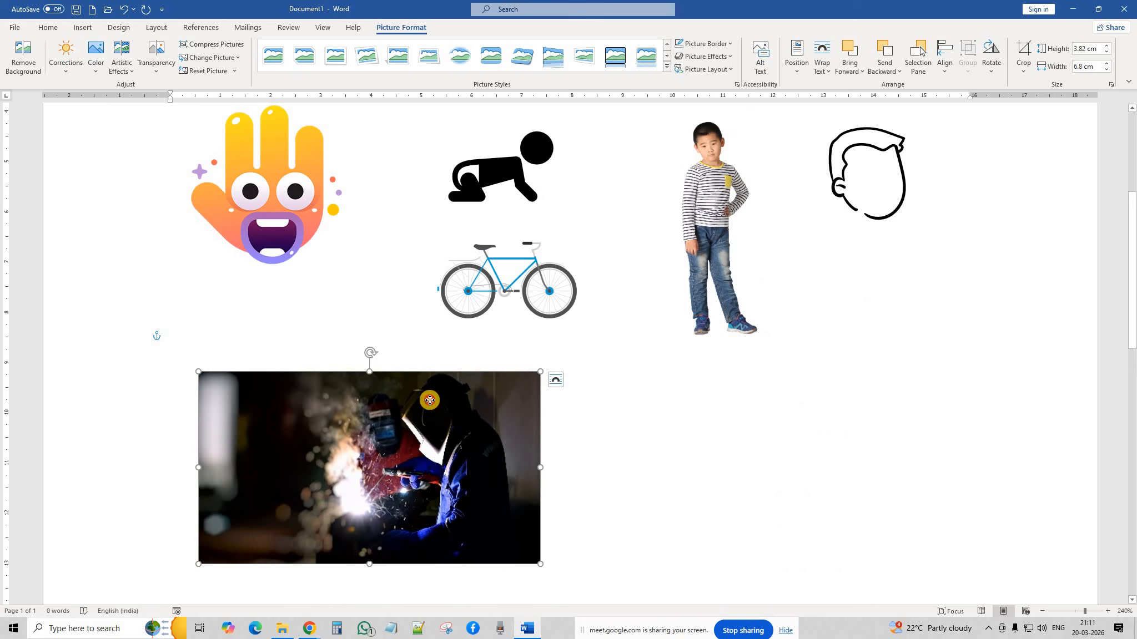
Nudge the welder photo up and left, and convert it to a picture layout with an overlapping caption bar reading PICTURE.
left_click_drag(431, 393, 458, 401)
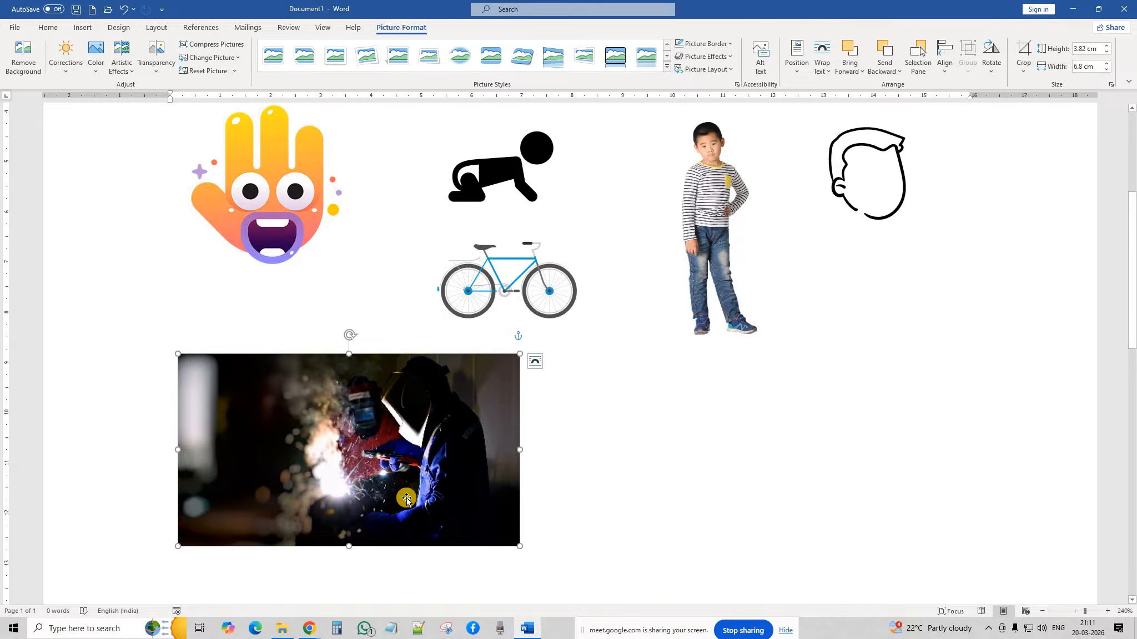
left_click(732, 70)
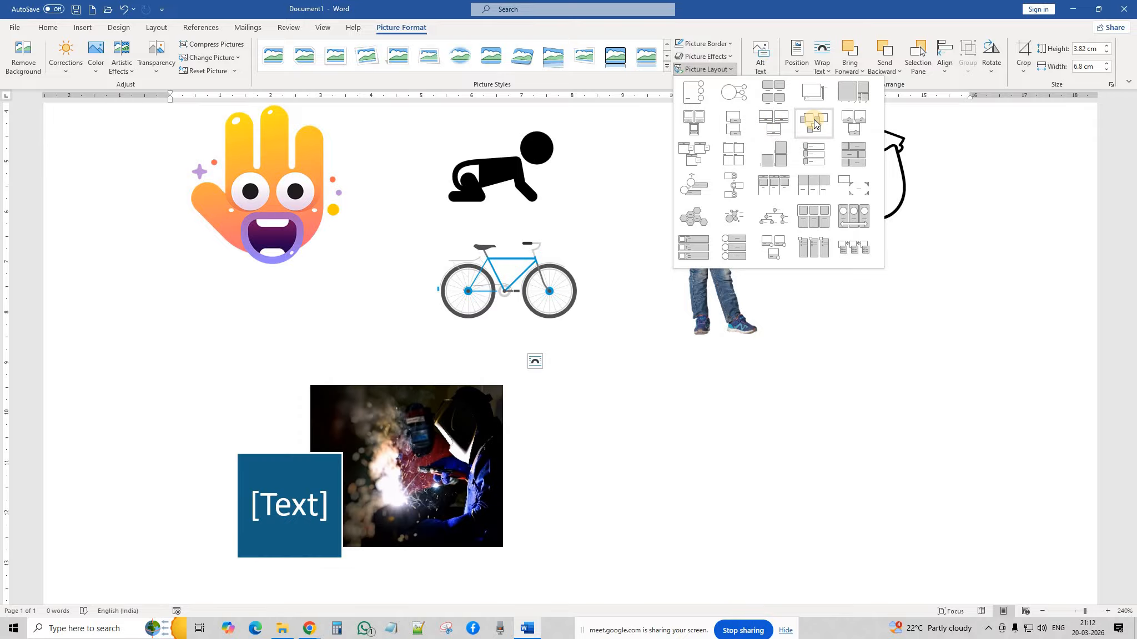
left_click(726, 122)
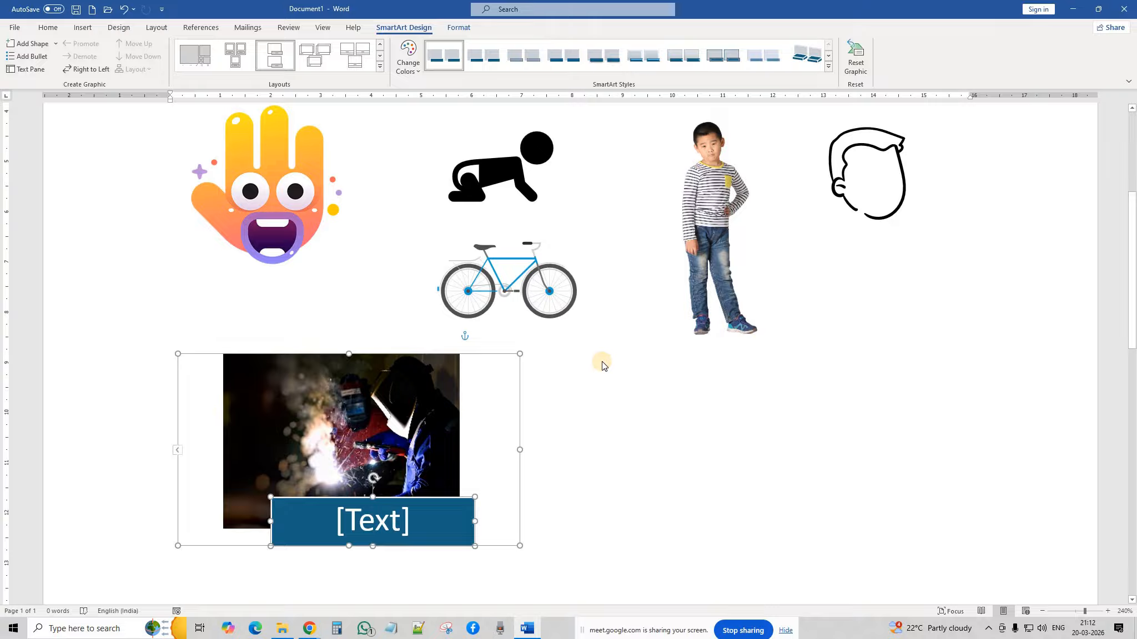
type("PICT")
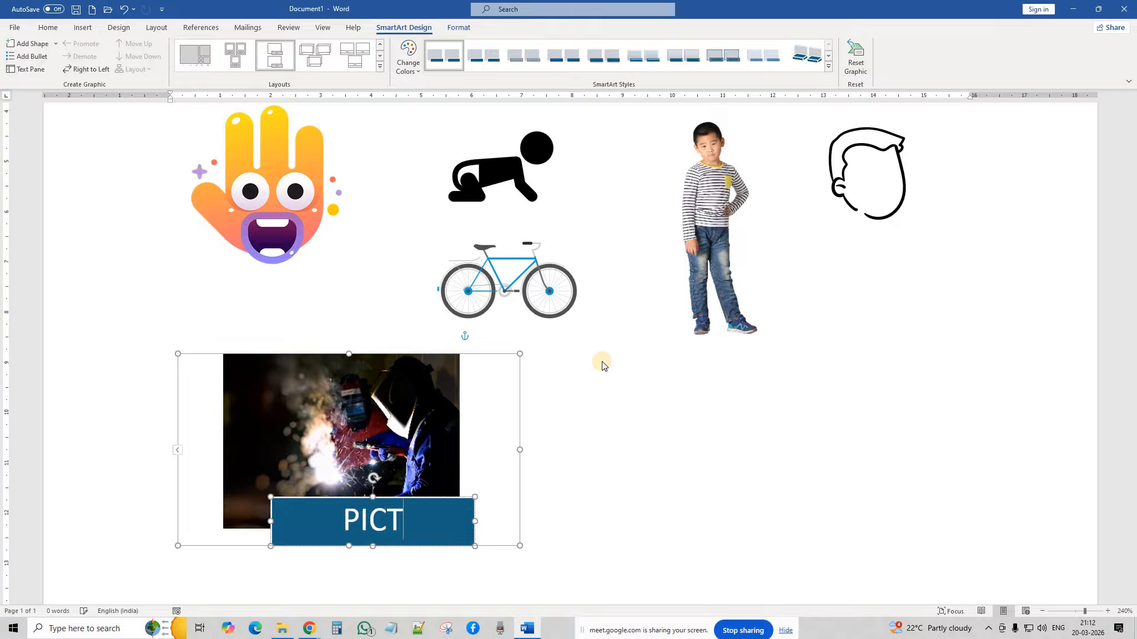
type("URE")
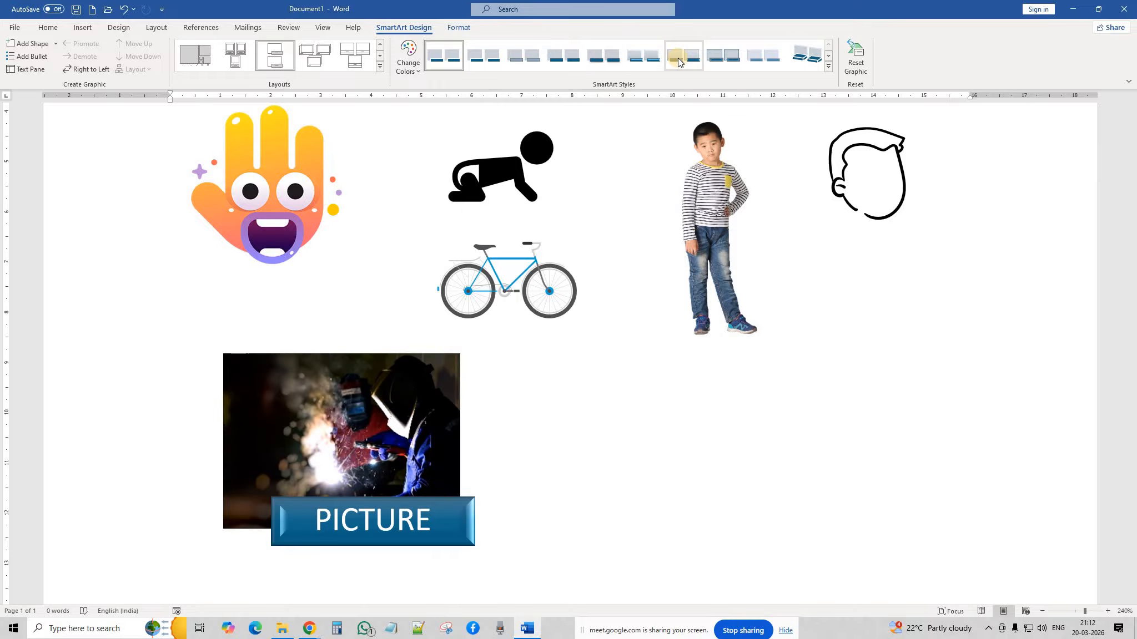
Give the captioned welder graphic the tilted 3-D block SmartArt style and recolor it with the dark orange Accent 2 variation.
left_click(802, 61)
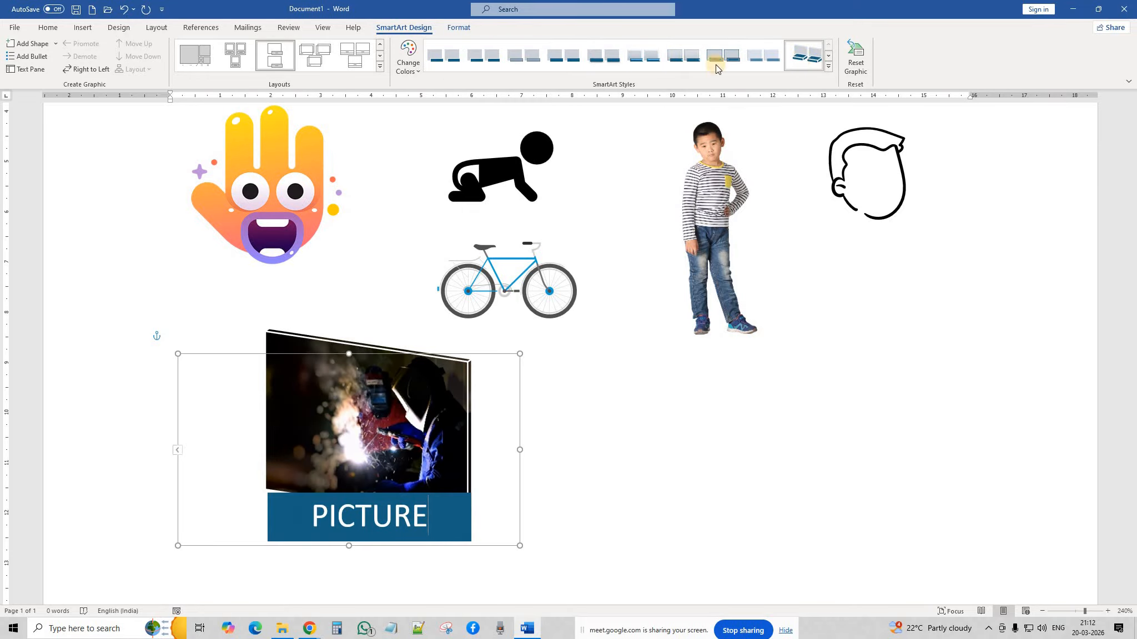
left_click(414, 61)
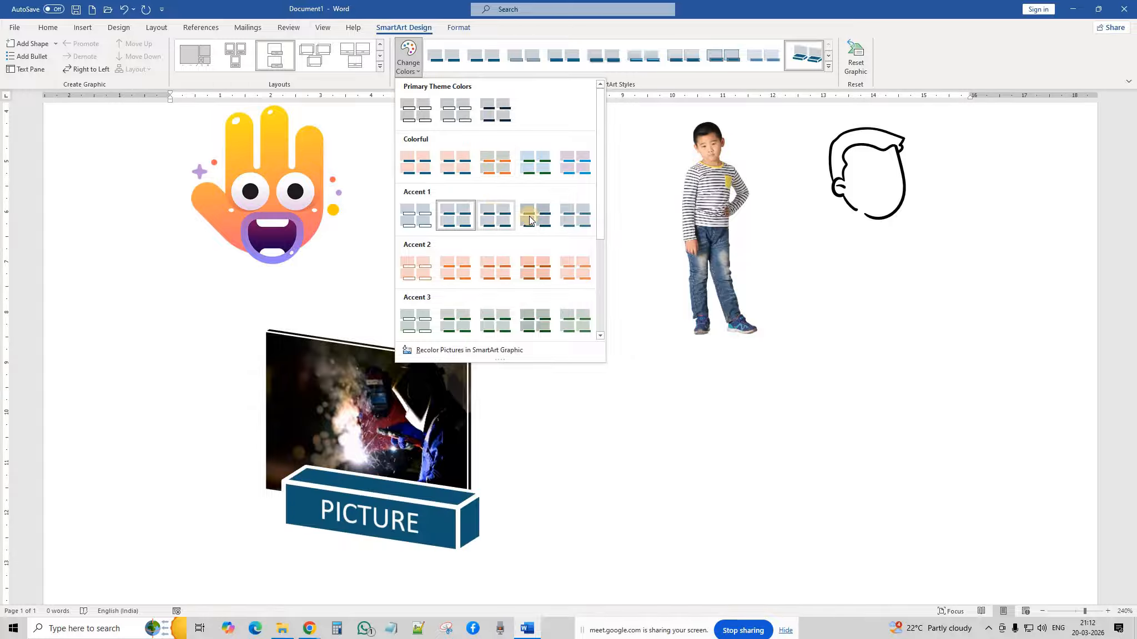
left_click(534, 272)
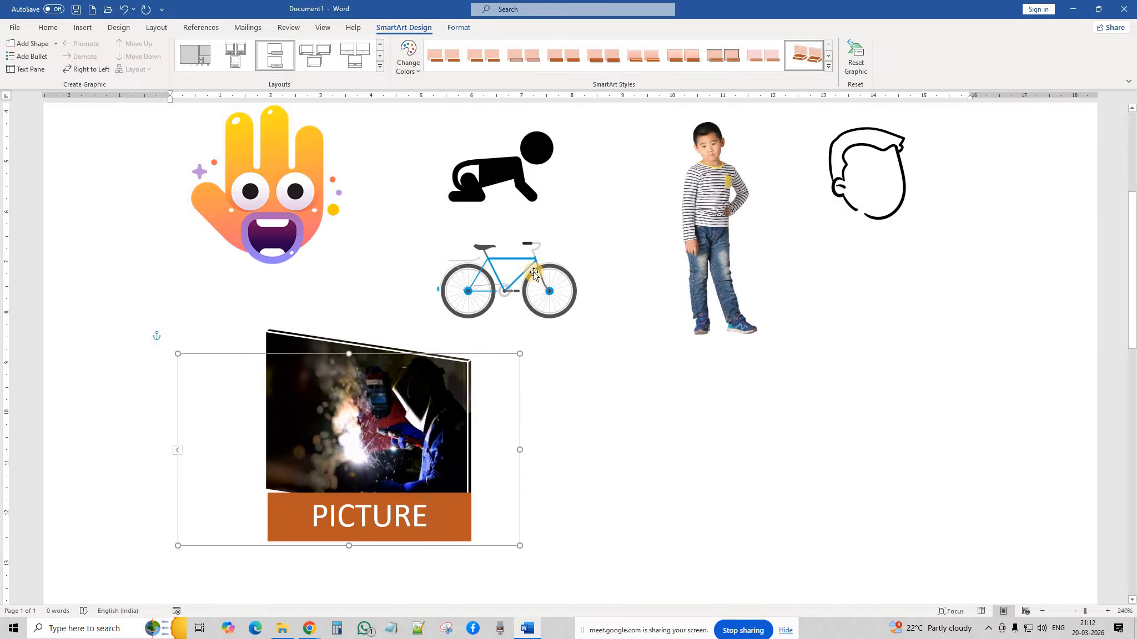
left_click(616, 414)
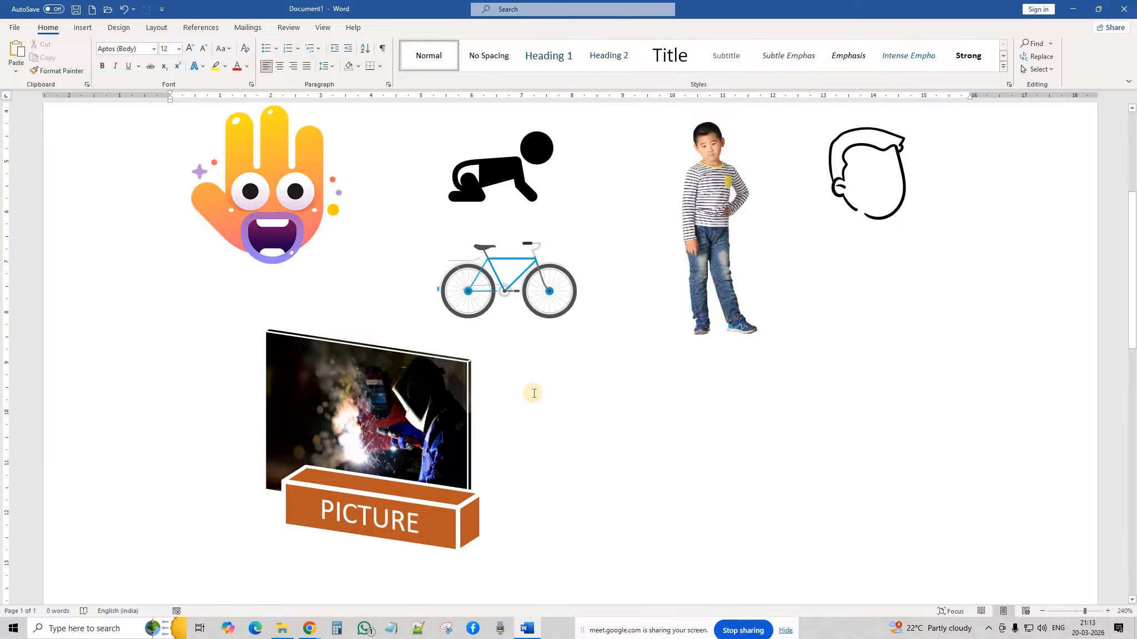
Move the line-drawn head about 1.5 cm lower beside the boy, and select the photo of the man at the desk.
scroll(532, 394, "up", 3)
scroll(533, 394, "up", 2)
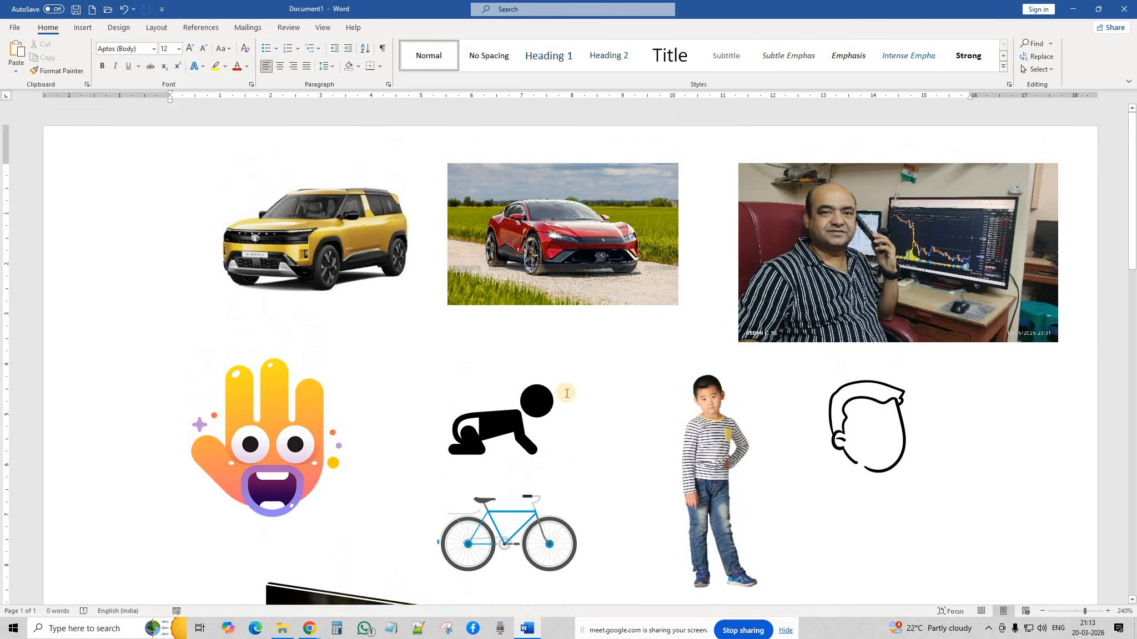
left_click_drag(864, 424, 863, 502)
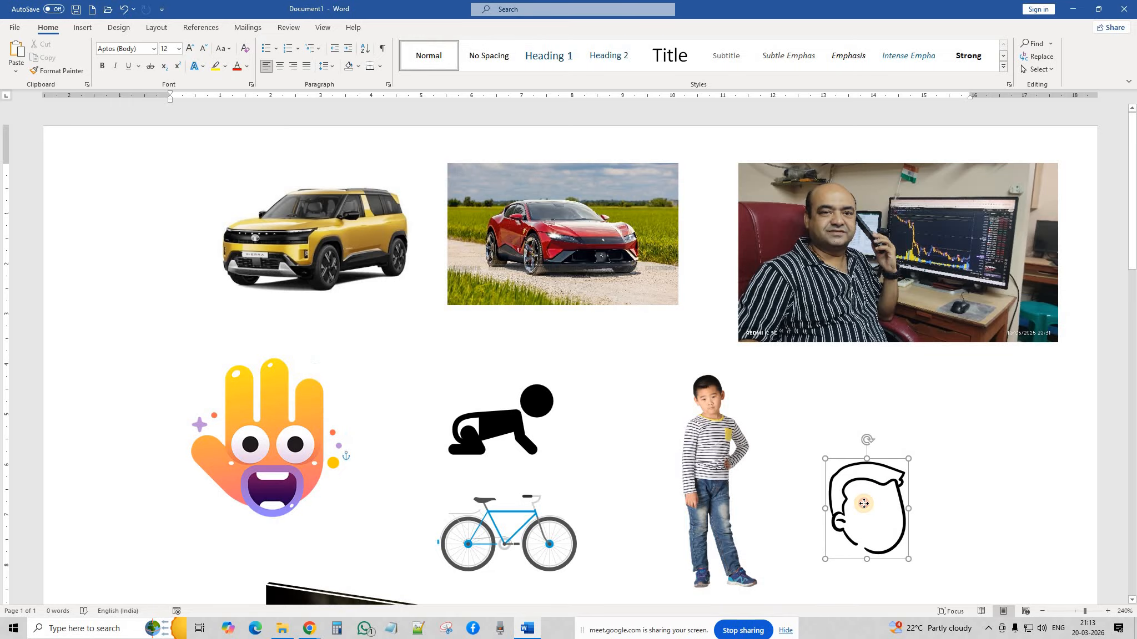
left_click(862, 268)
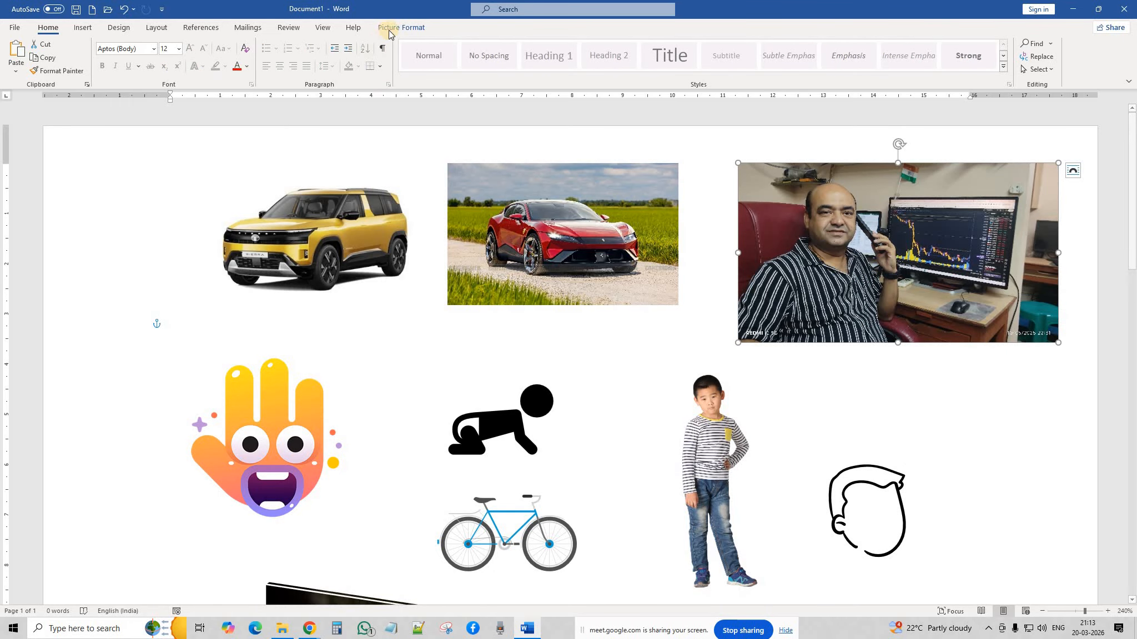
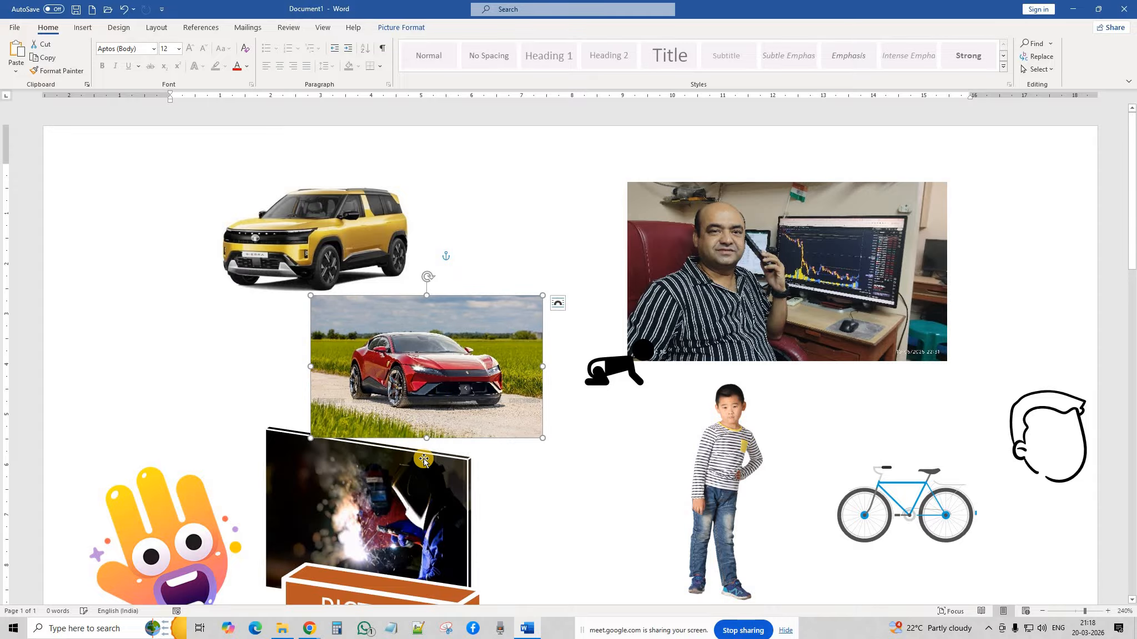
Move the captioned welder graphic down, clear of the red car, and the crawling baby icon below the man's photo.
left_click(433, 457)
left_click_drag(483, 471, 495, 530)
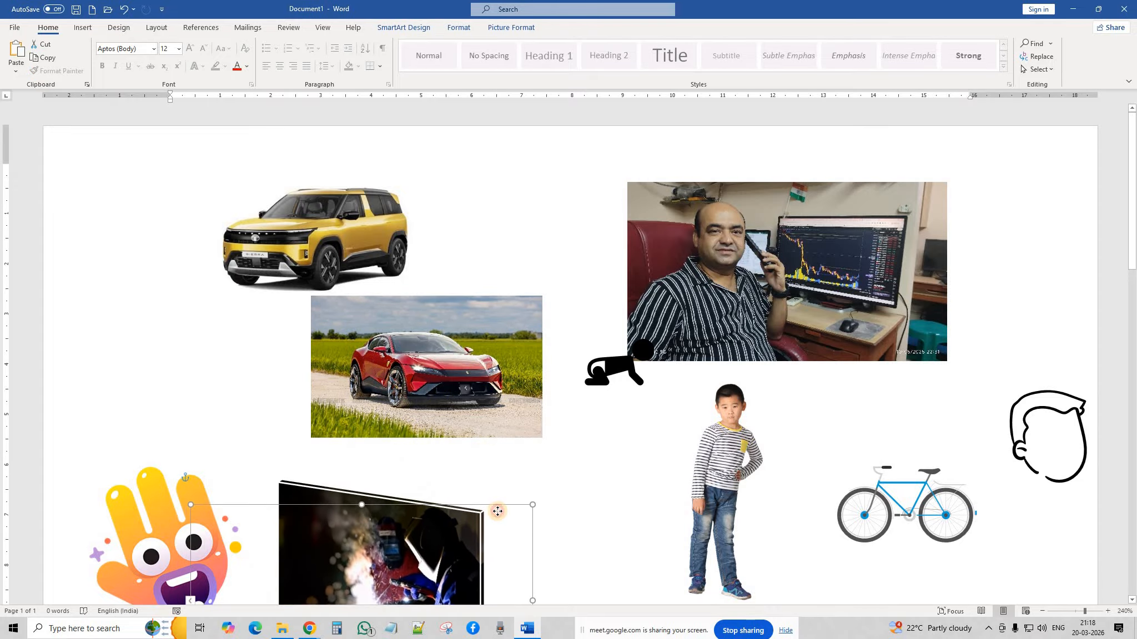
scroll(520, 478, "down", 5)
scroll(713, 312, "up", 3)
scroll(713, 312, "up", 2)
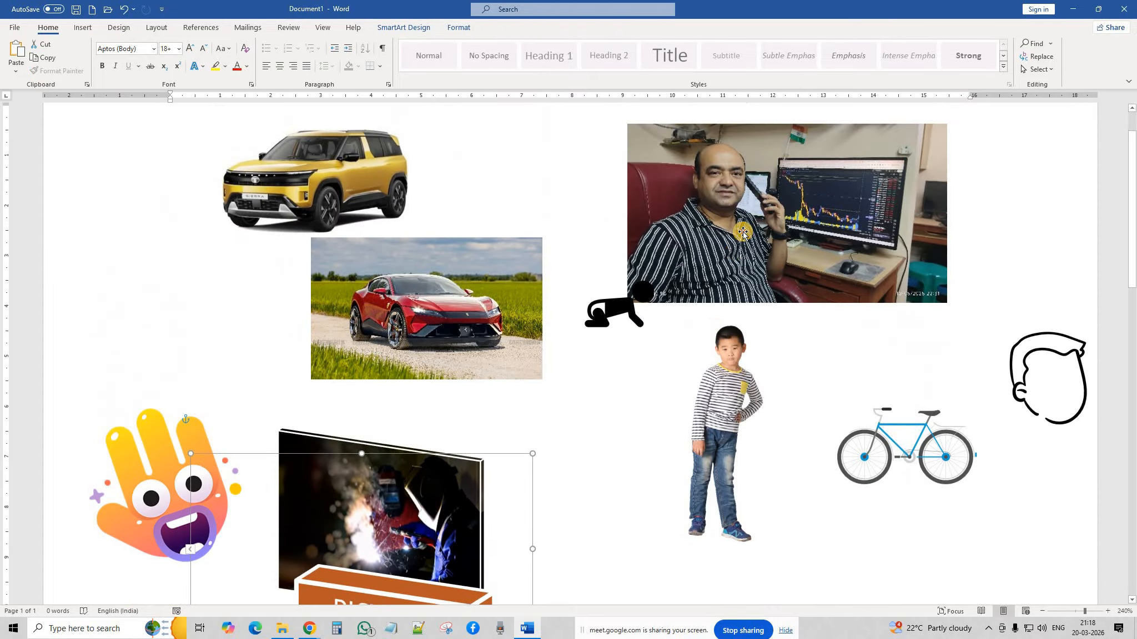
left_click(742, 232)
left_click_drag(625, 310, 609, 398)
Try cropping the photo of the man at the desk to a heart shape, and undo the crop.
left_click(722, 223)
scroll(722, 222, "up", 1)
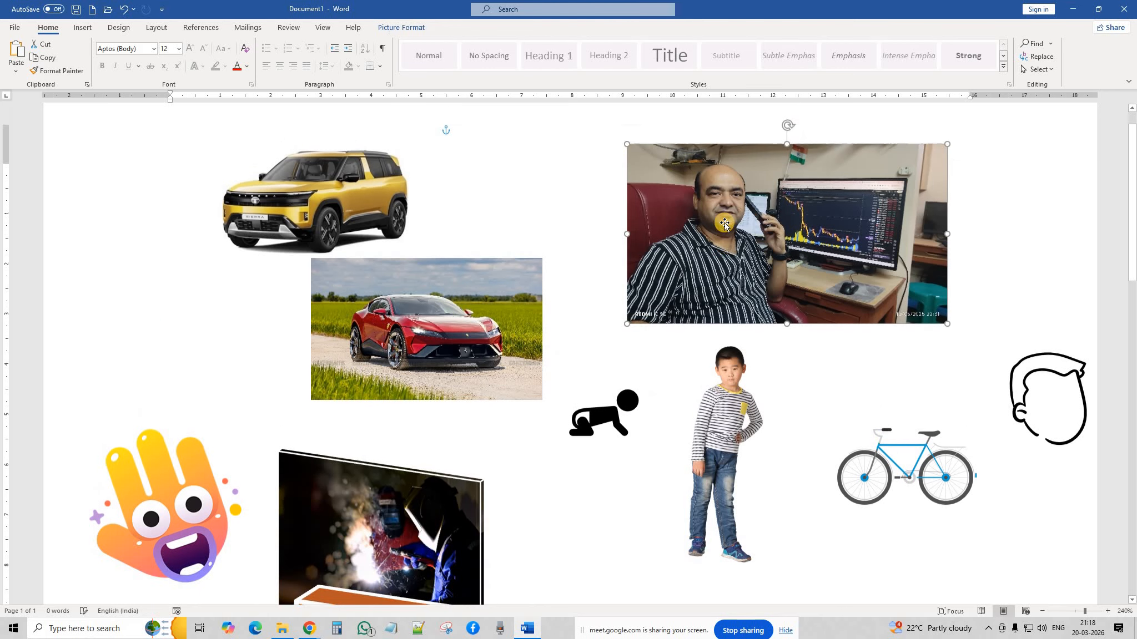
left_click(417, 28)
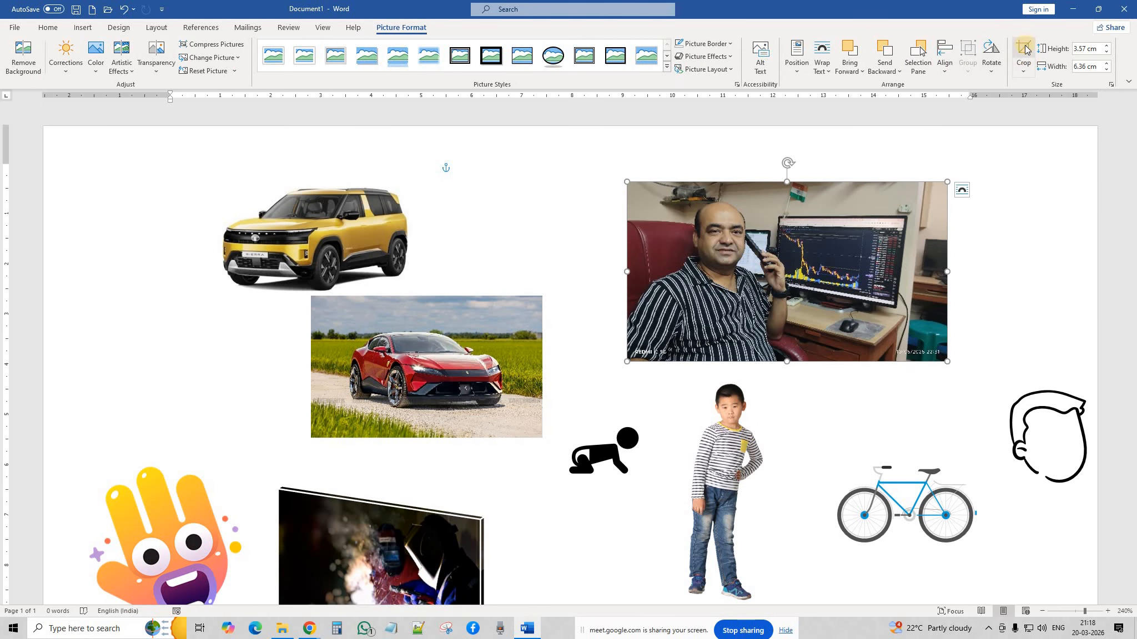
left_click(1024, 75)
mouse_move(1057, 102)
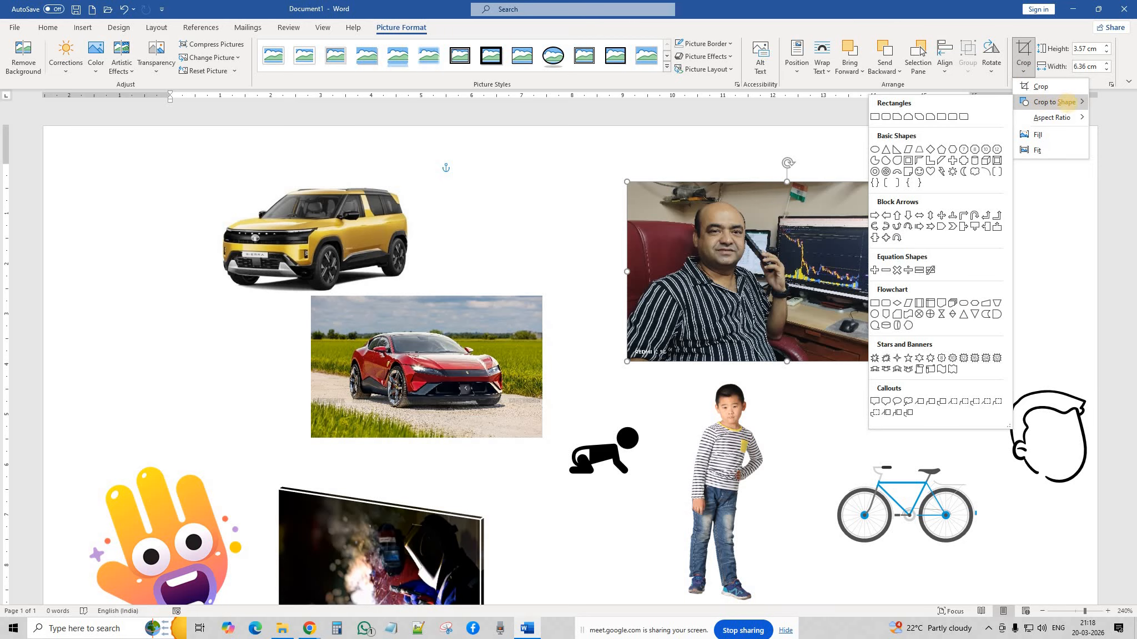
left_click(930, 172)
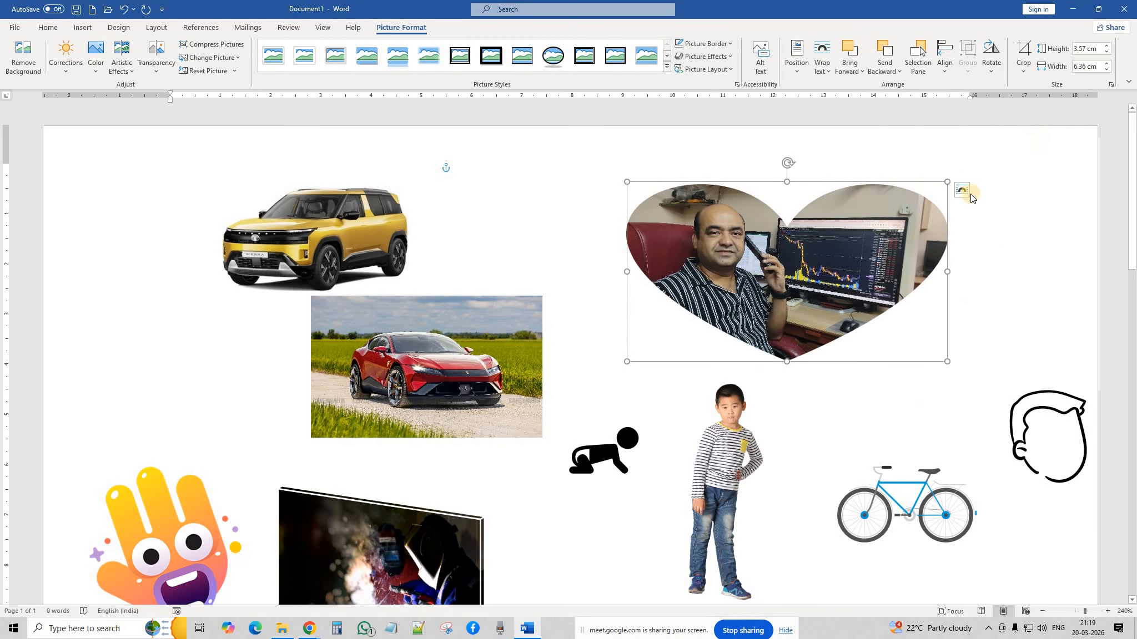
left_click(1045, 298)
left_click(906, 285)
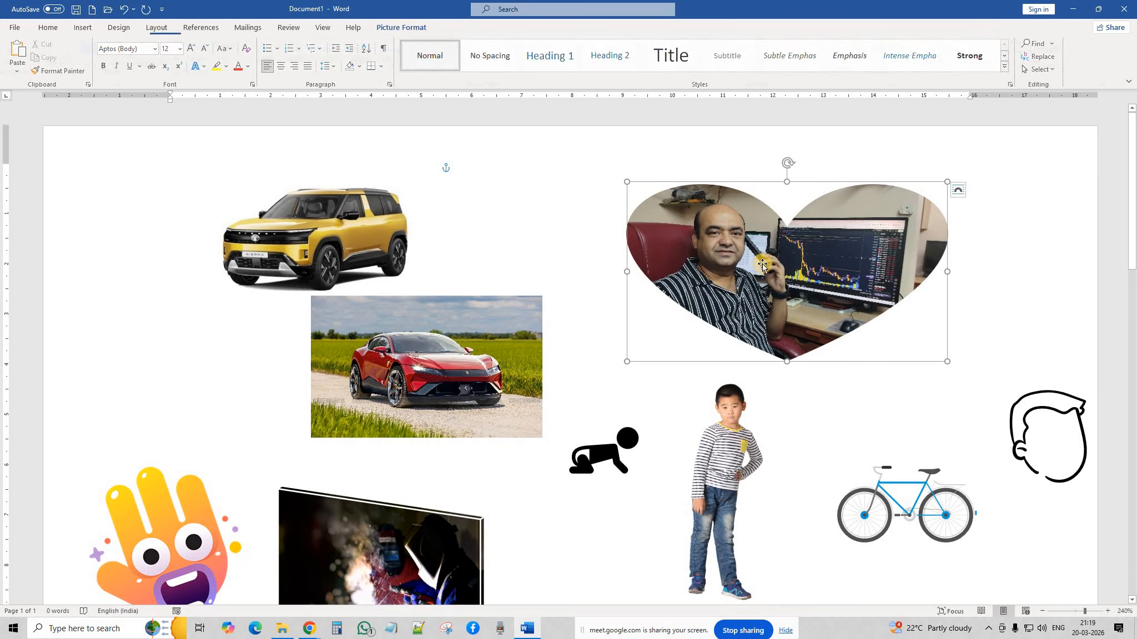
left_click(123, 9)
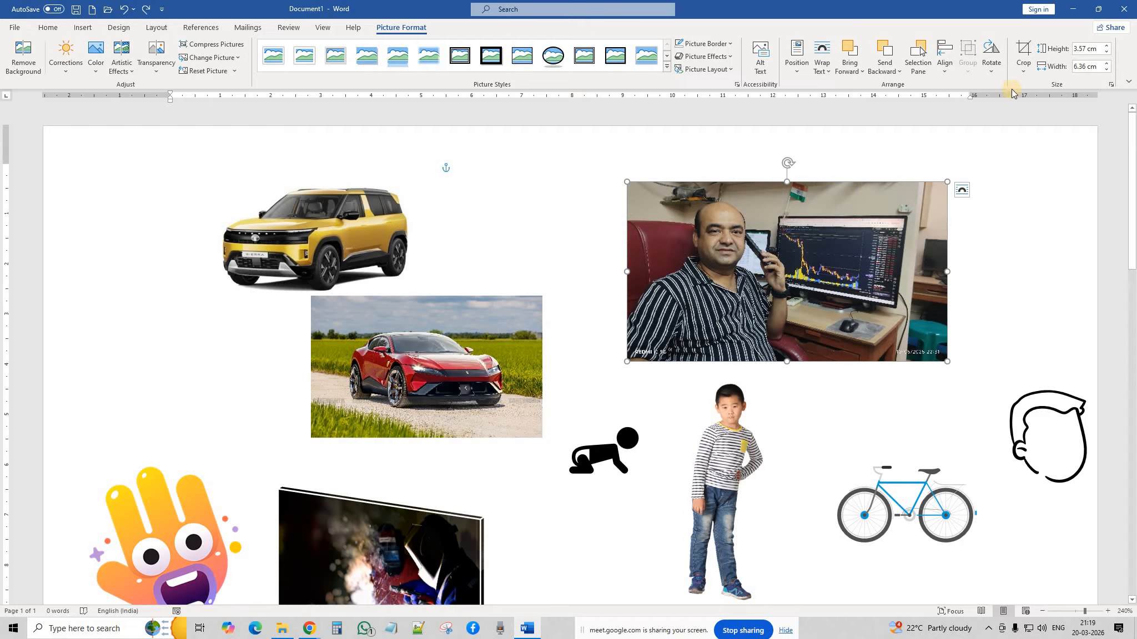
Try cropping the photo of the man at the desk to a cloud shape, and undo the crop.
left_click(1023, 70)
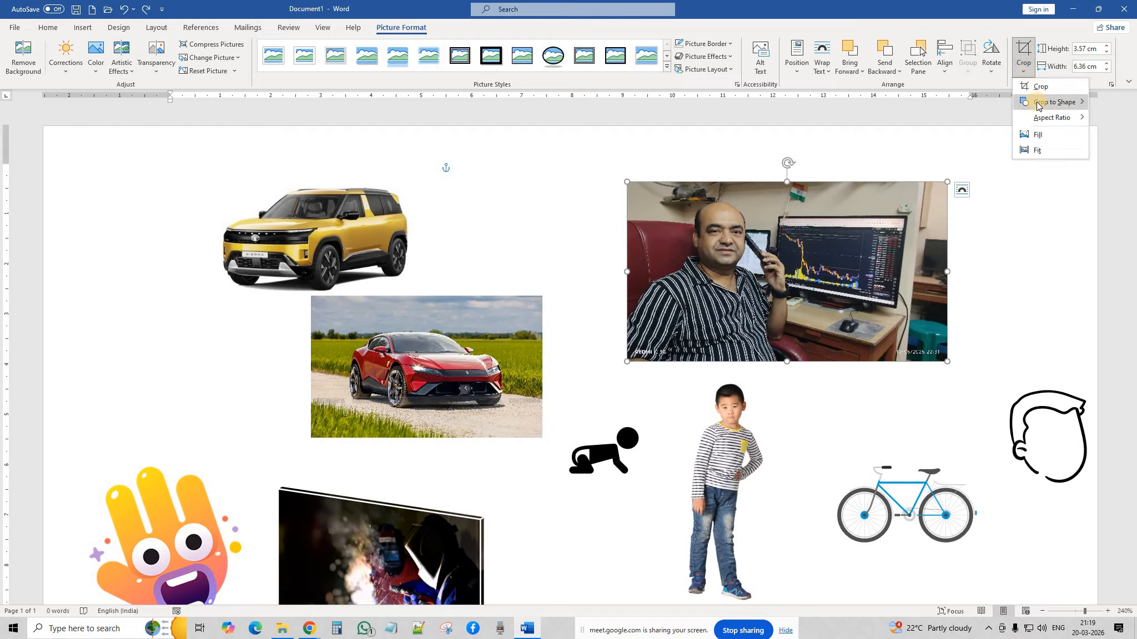
mouse_move(1037, 106)
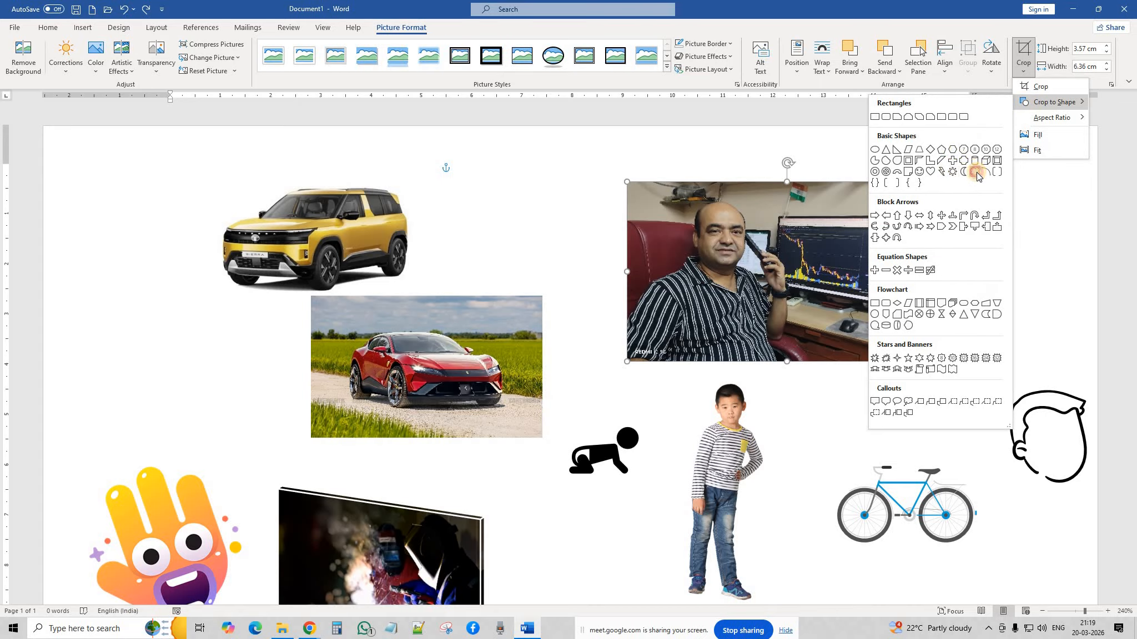
left_click(976, 173)
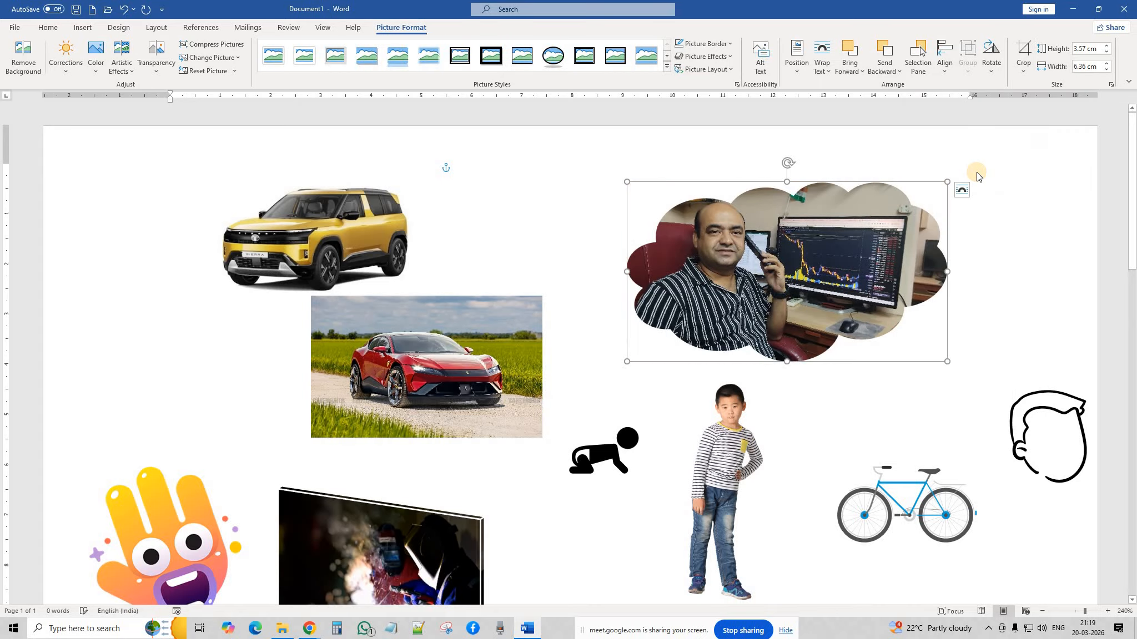
left_click(127, 8)
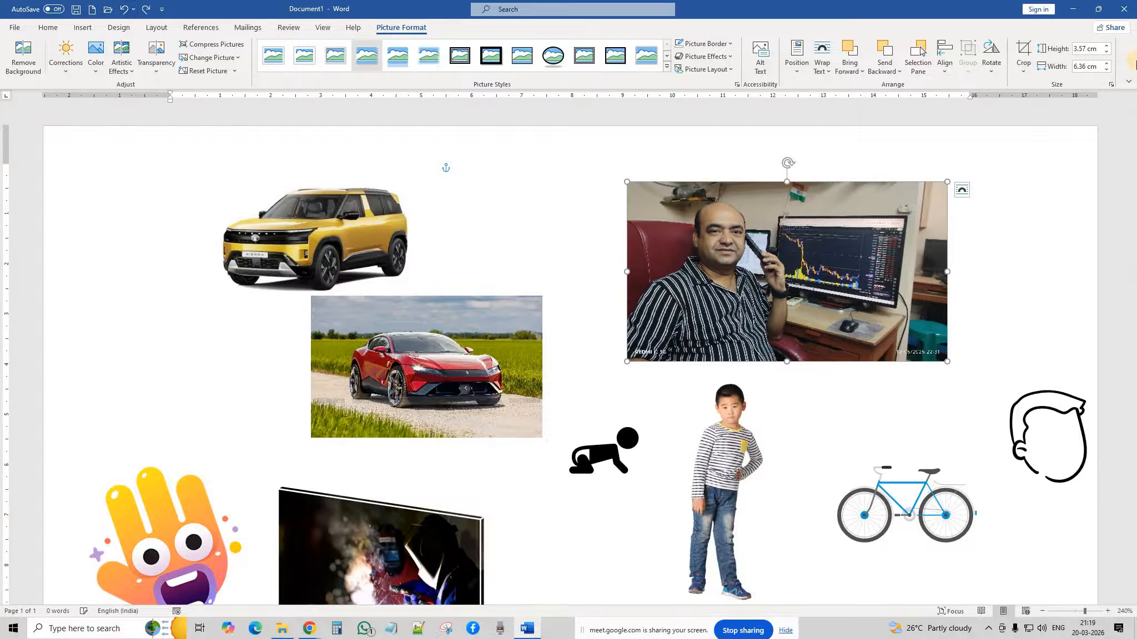
Try cropping the photo of the man at the desk to a square 1:1 aspect ratio, and undo the crop.
left_click(1020, 74)
mouse_move(1069, 119)
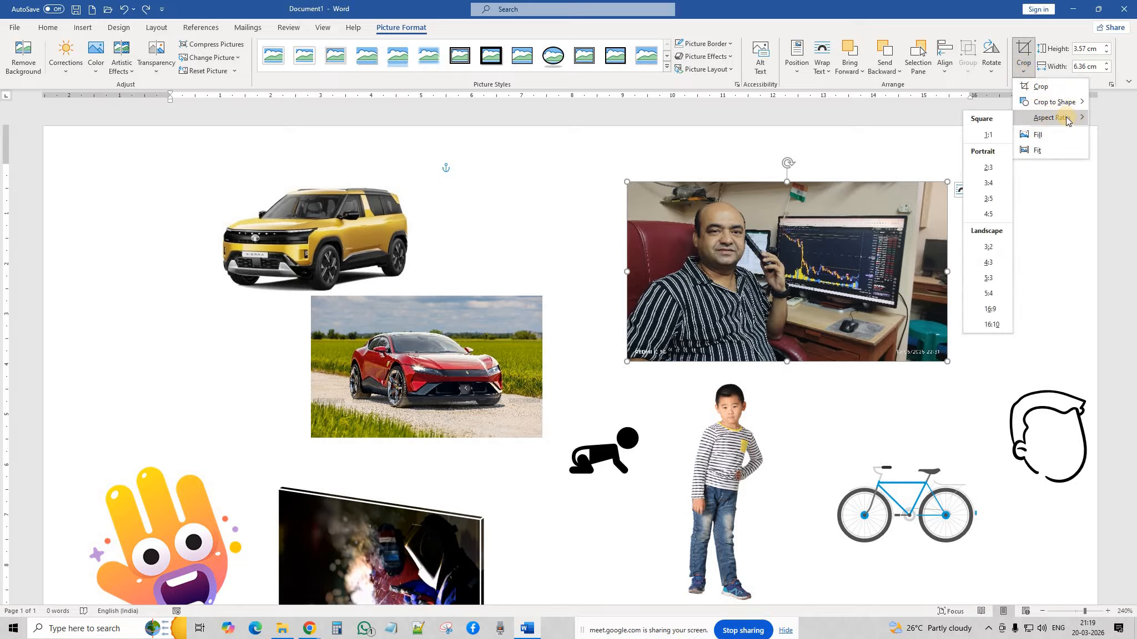
left_click(997, 135)
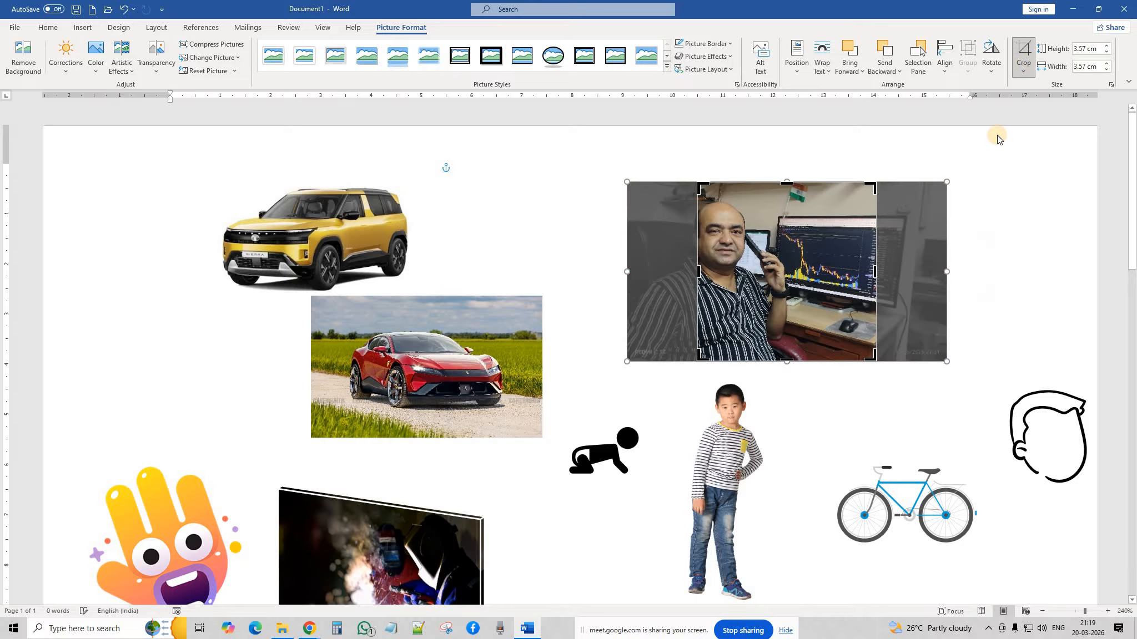
left_click(1003, 270)
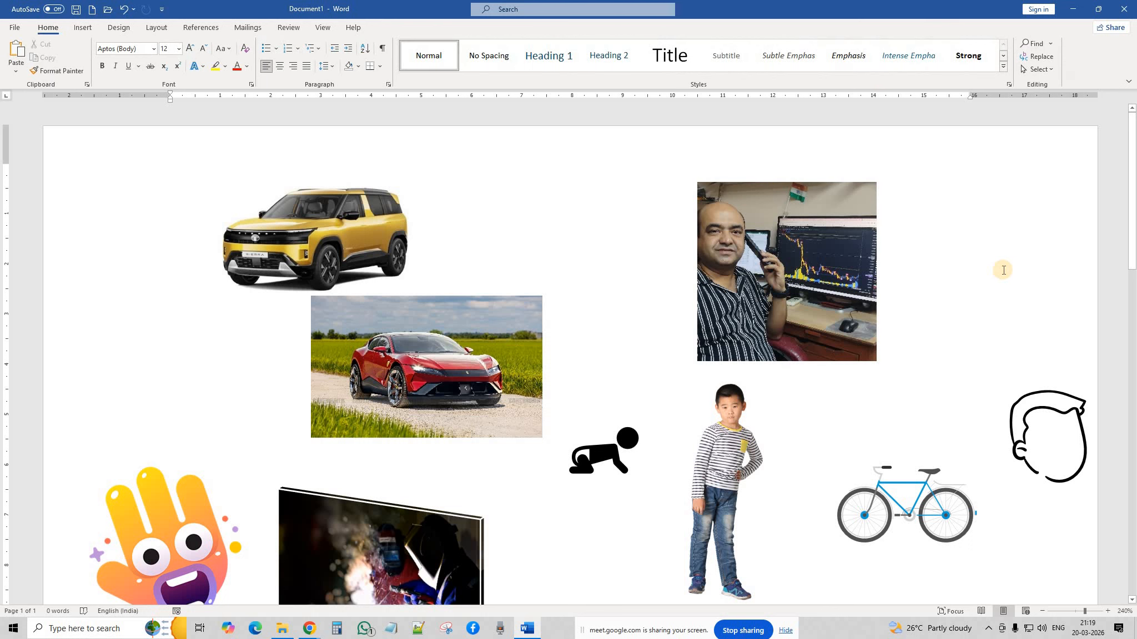
key("ctrl+z")
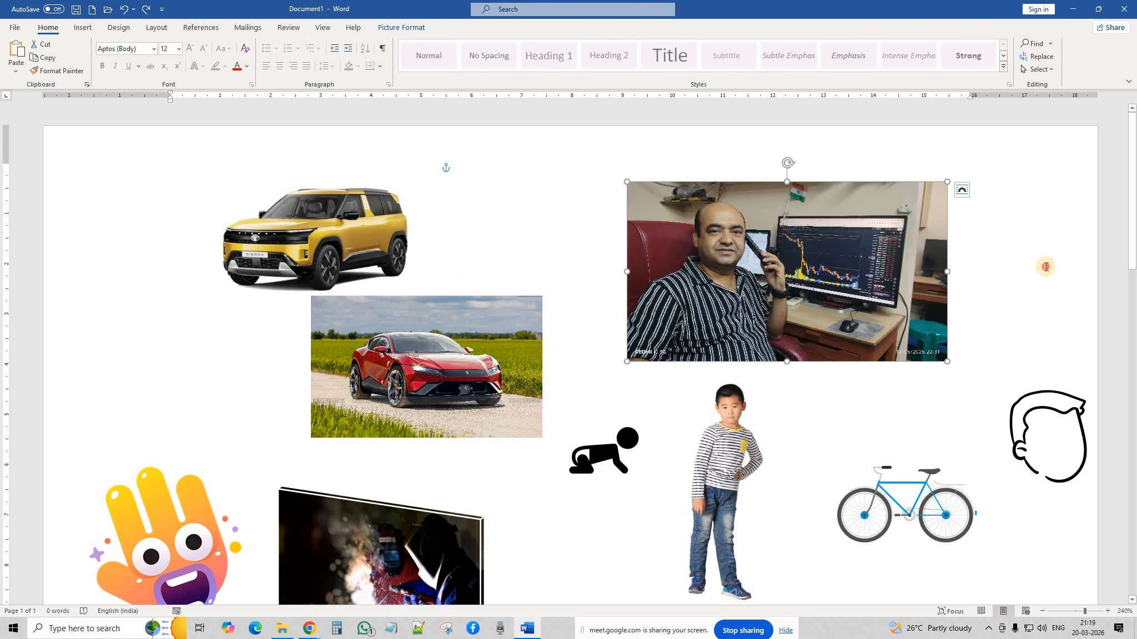
Crop the photo freely around the man's head and shoulders to about 2.61 cm high and 2.33 cm wide.
left_click(1046, 267)
left_click(841, 279)
left_click(400, 27)
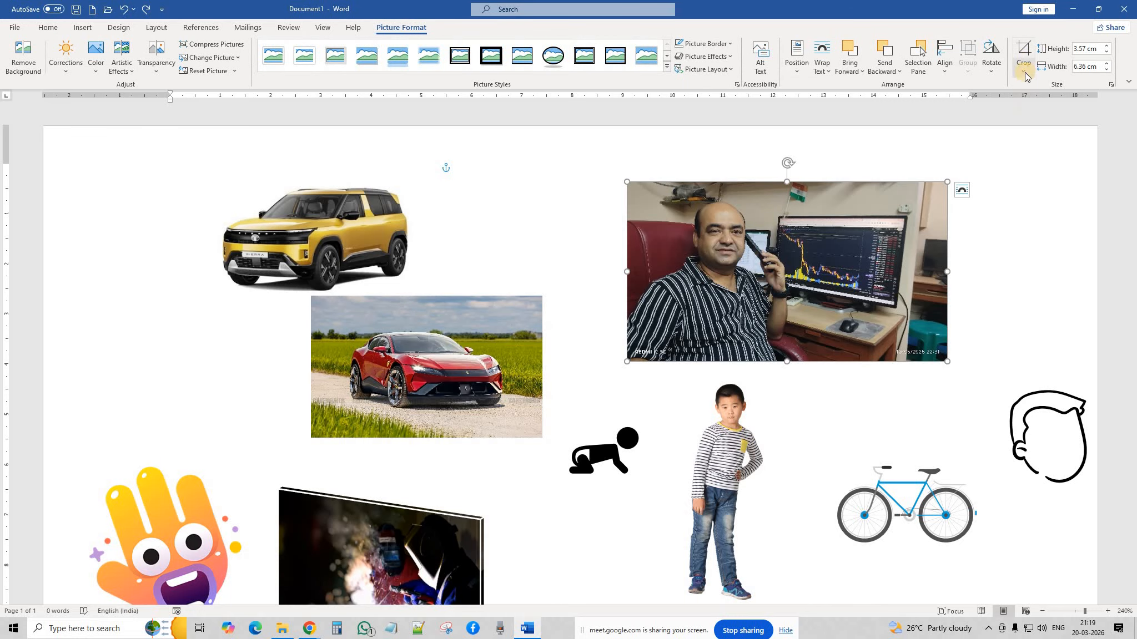
left_click(1024, 76)
left_click(1025, 198)
left_click(910, 194)
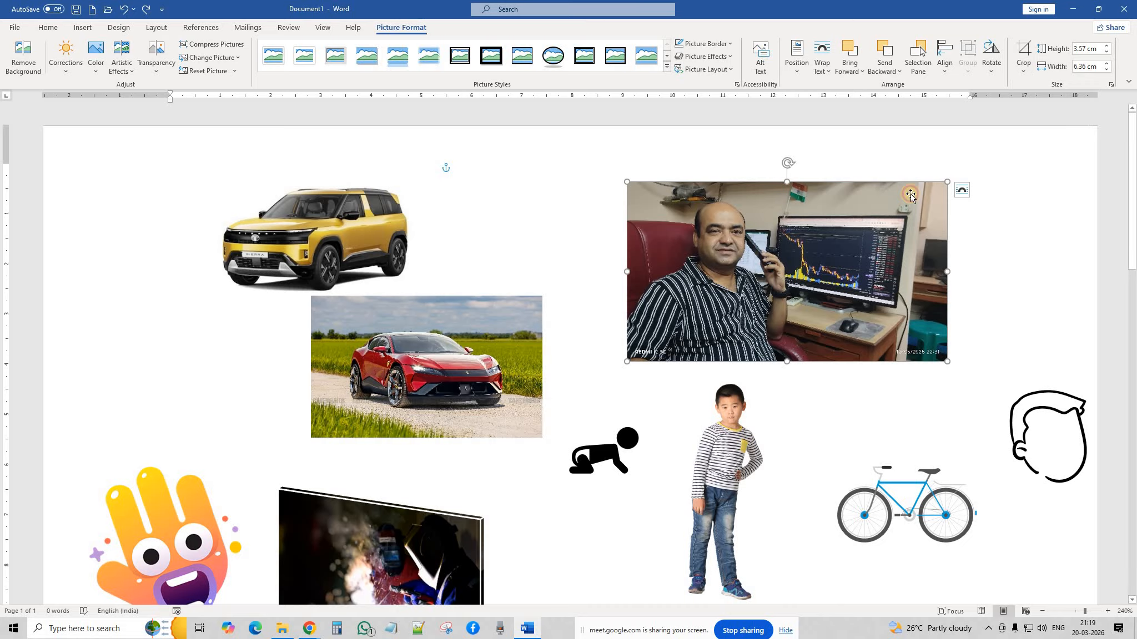
left_click(1024, 51)
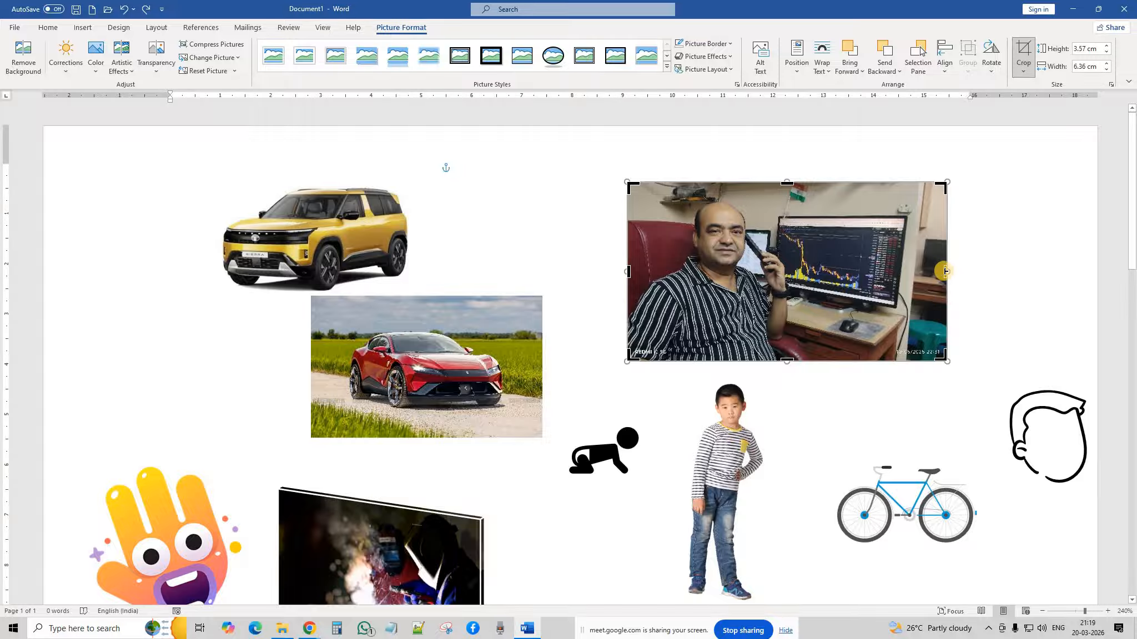
left_click_drag(932, 272, 804, 282)
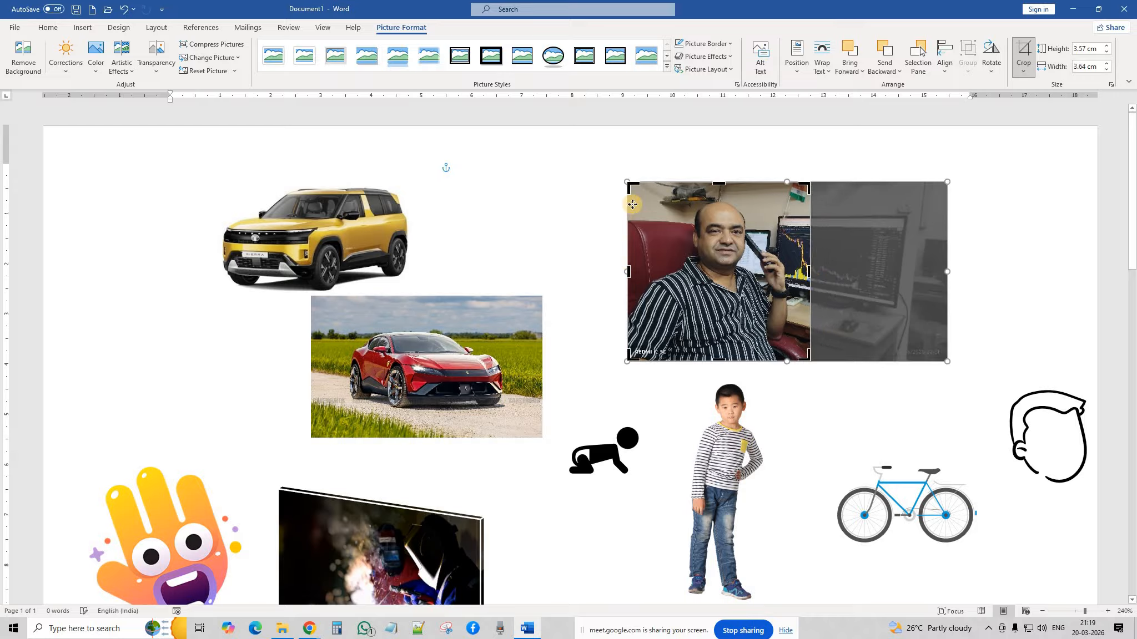
left_click_drag(717, 360, 717, 311)
left_click_drag(627, 250, 678, 253)
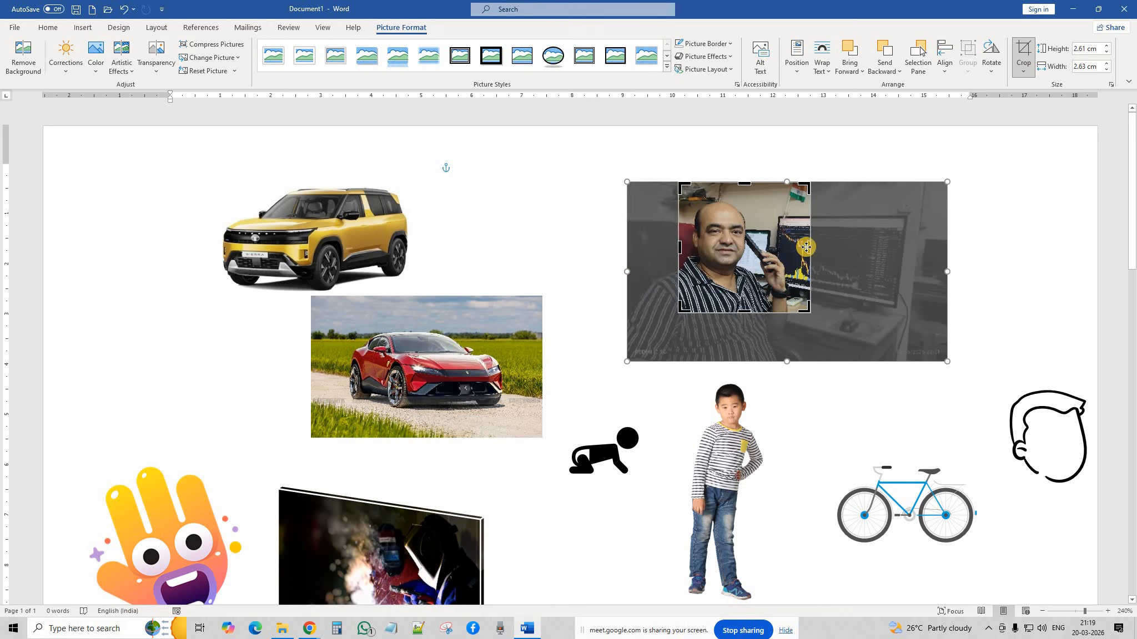
mouse_move(805, 247)
left_mouse_down()
mouse_move(775, 252)
mouse_move(815, 259)
mouse_move(795, 252)
left_mouse_up()
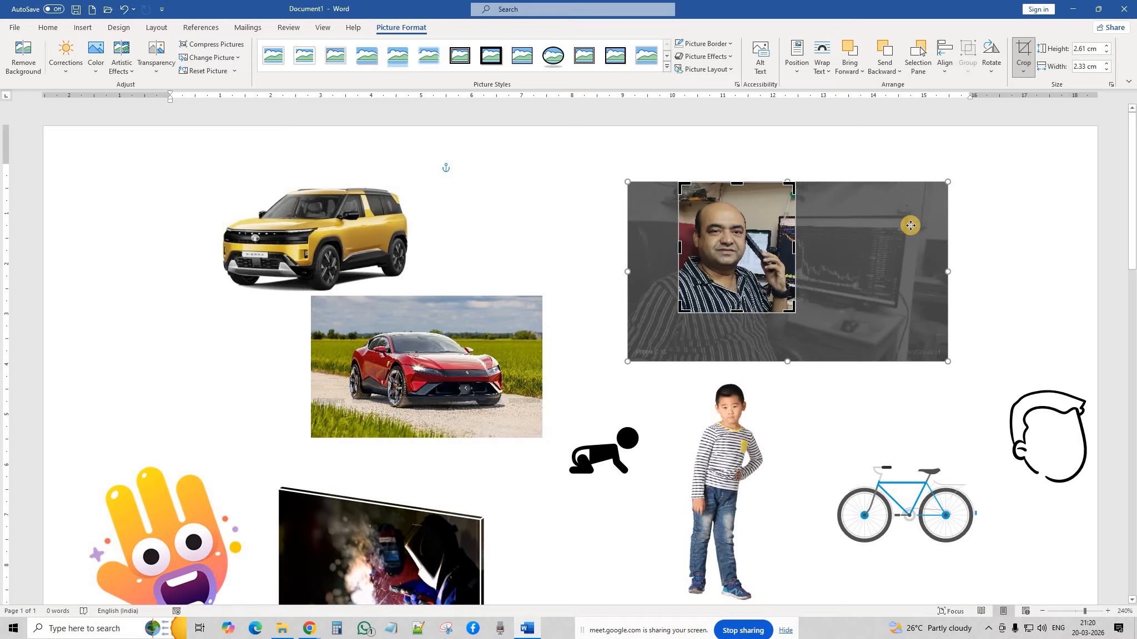
left_click(1028, 212)
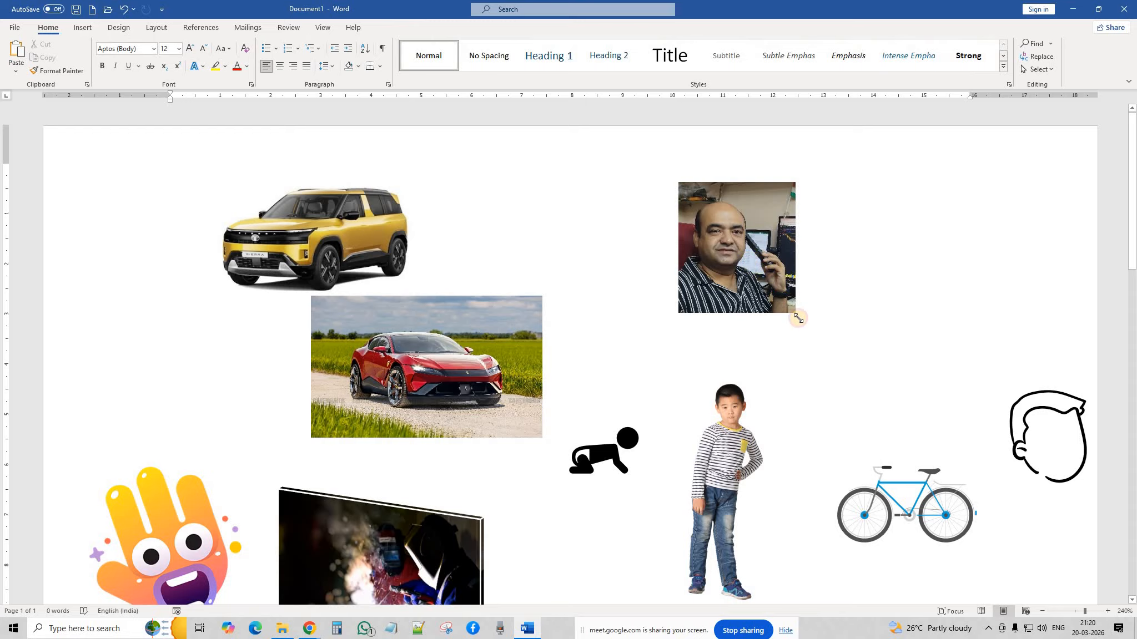
Enlarge the cropped photo of the man proportionally to about 3.74 cm high and 3.35 cm wide.
left_click(793, 265)
left_click_drag(808, 322, 846, 321)
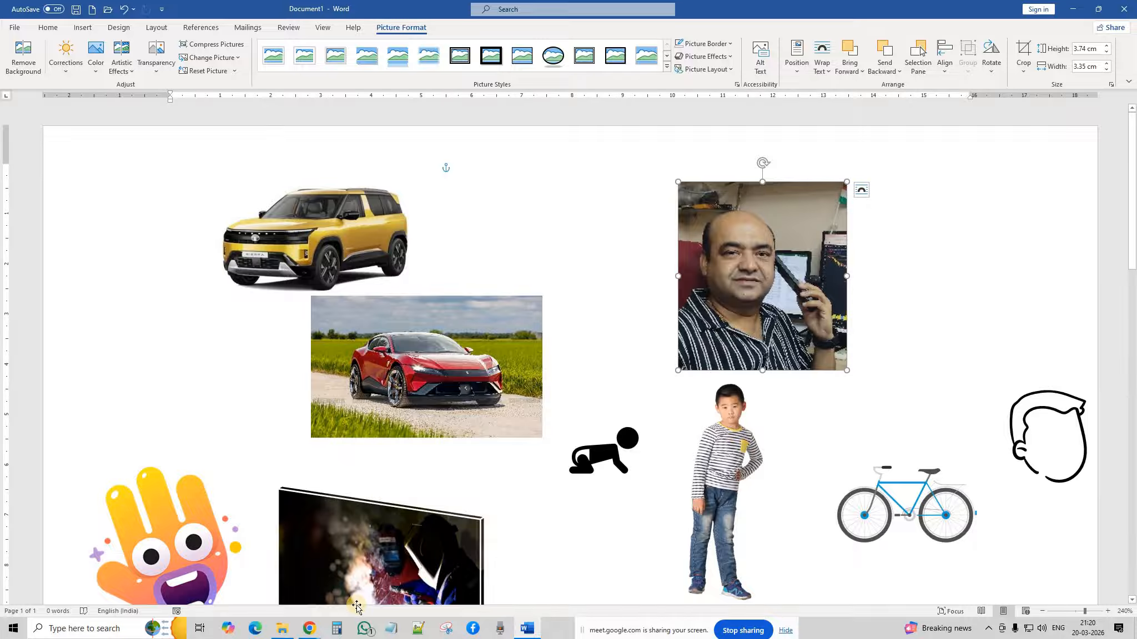
mouse_move(309, 628)
left_click(265, 549)
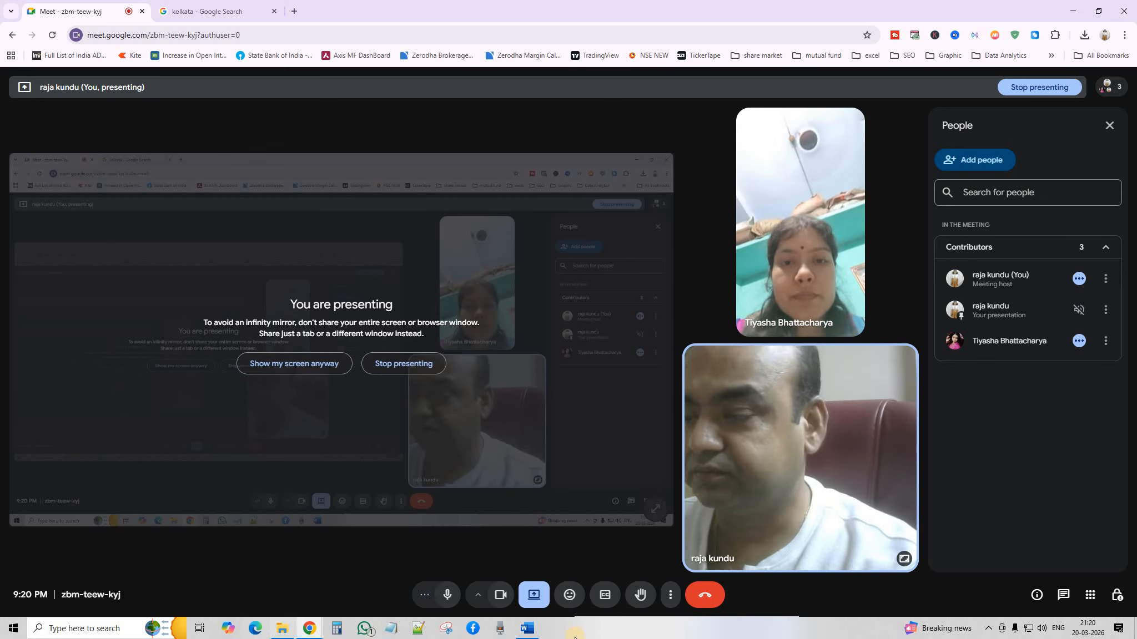
left_click(527, 628)
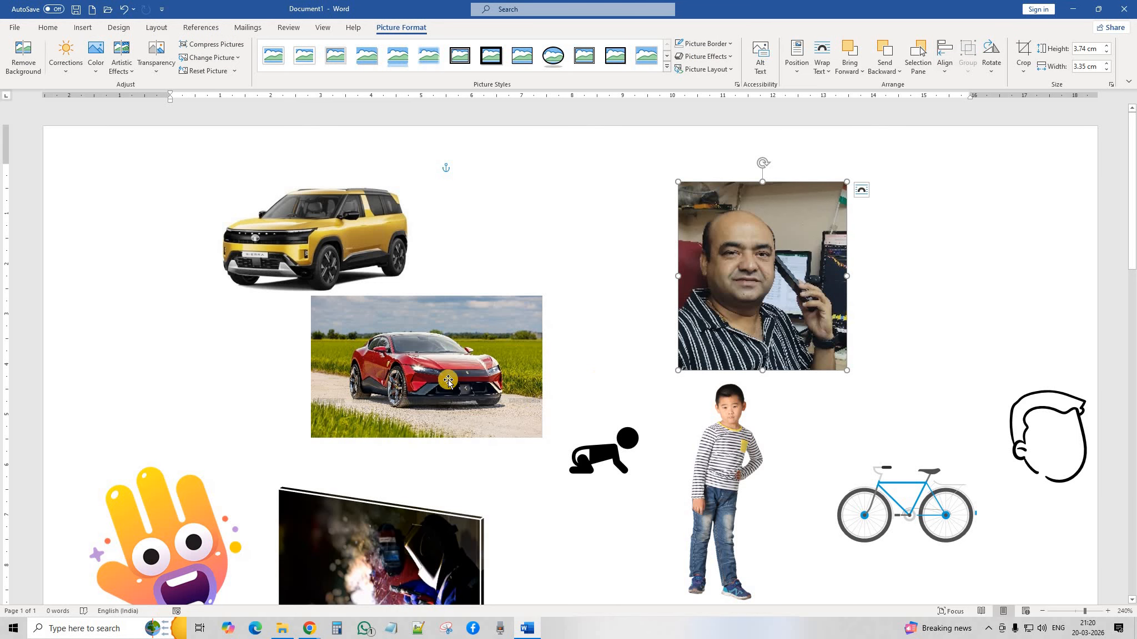
Move the yellow SUV across to the man's photo so they overlap slightly, and the red car photo up into the SUV's former place.
left_click_drag(425, 445, 415, 468)
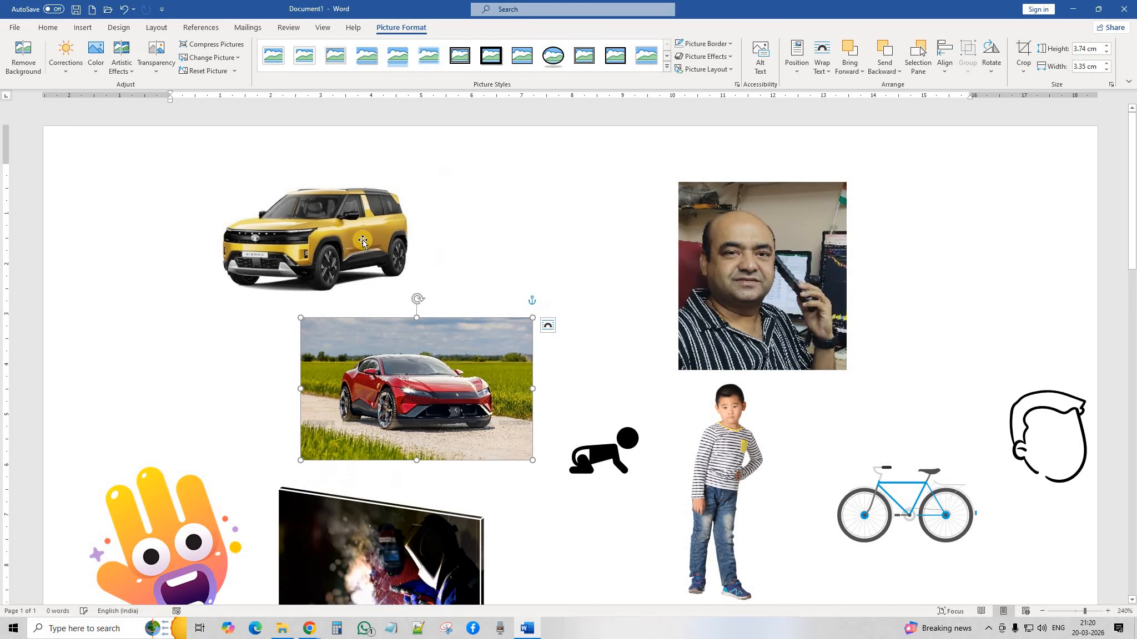
left_click_drag(347, 245, 544, 258)
left_click_drag(391, 351, 334, 240)
left_click_drag(531, 275, 582, 258)
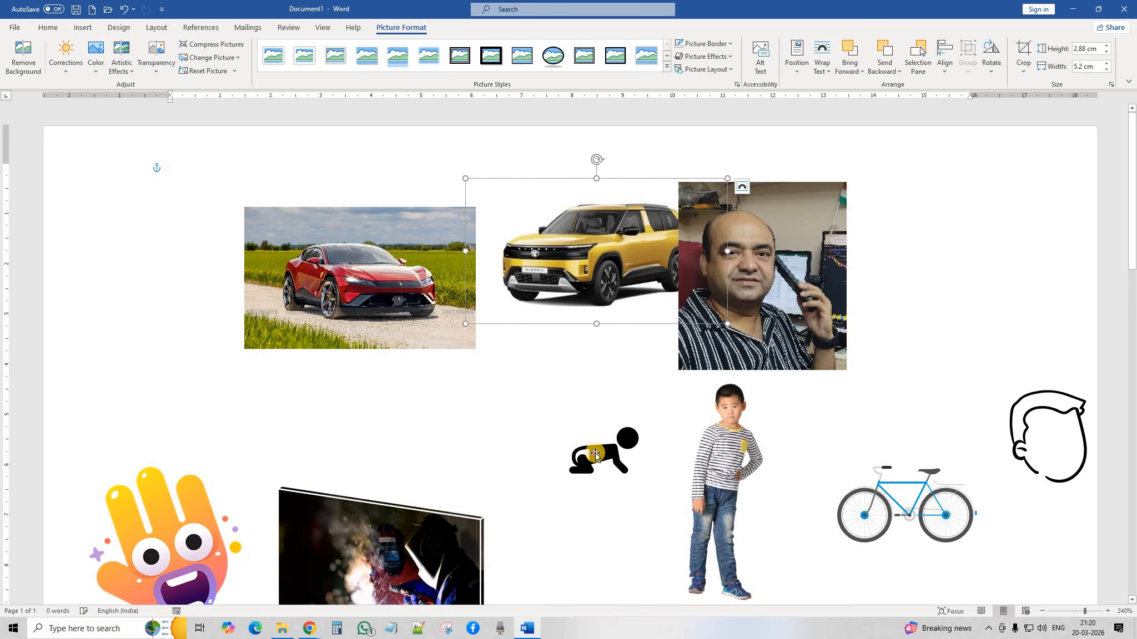
Place the crawling baby icon at the yellow SUV's front wheel, and move the red car photo down over the hand emoji's fingers.
left_click_drag(591, 454, 500, 304)
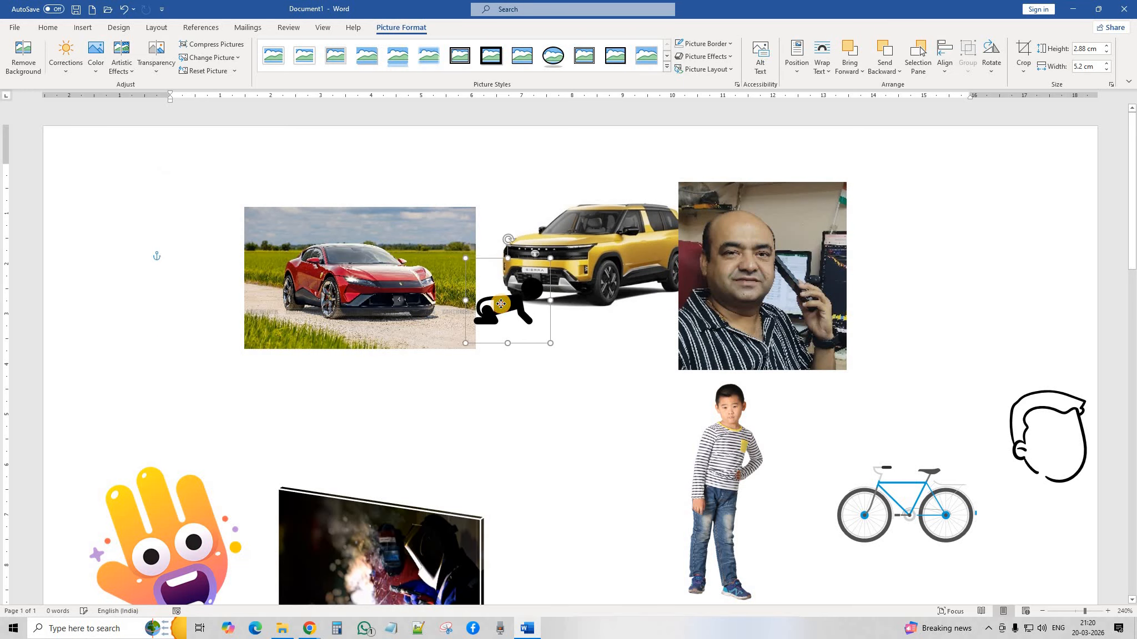
left_click_drag(350, 325, 203, 490)
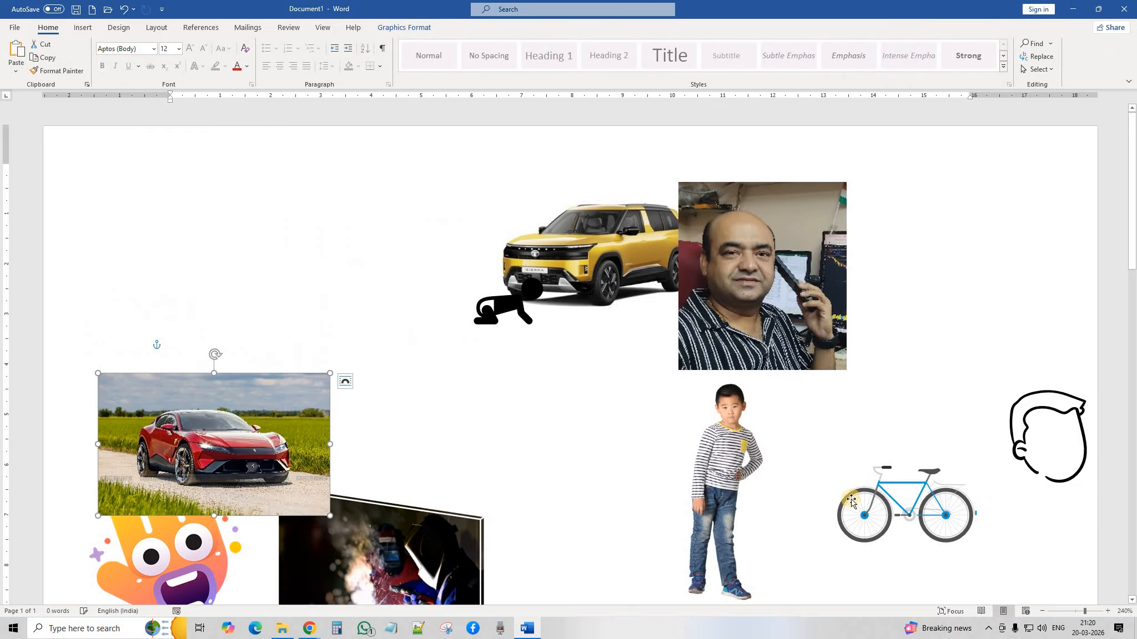
Move the bicycle graphic to the empty area left of the yellow SUV and flip it horizontally.
left_click_drag(871, 505, 313, 269)
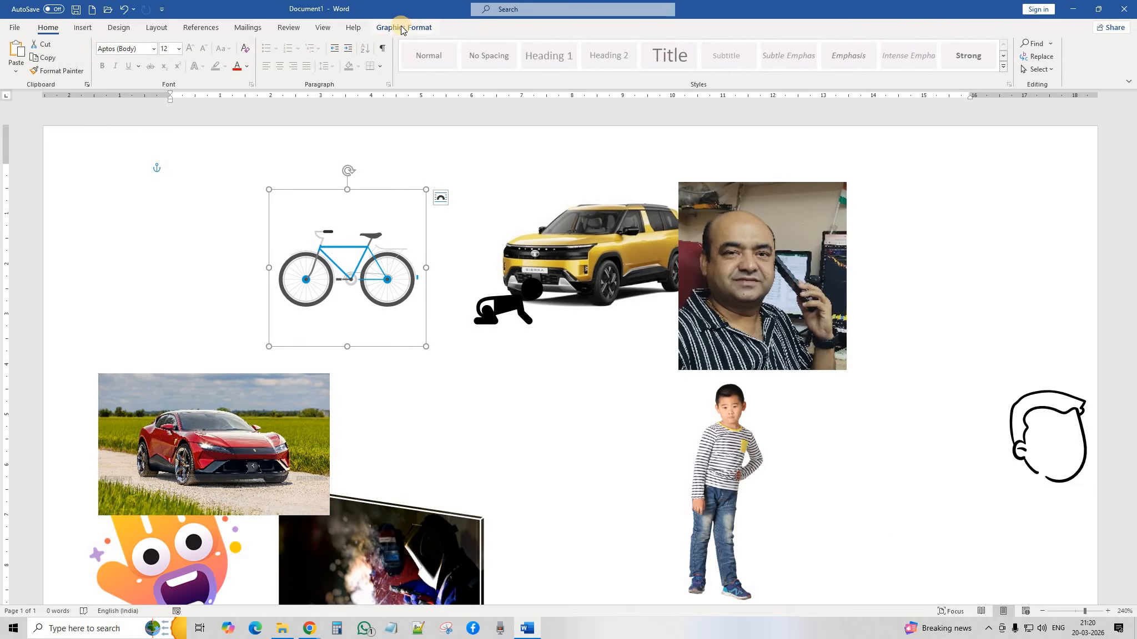
left_click(402, 28)
left_click(587, 69)
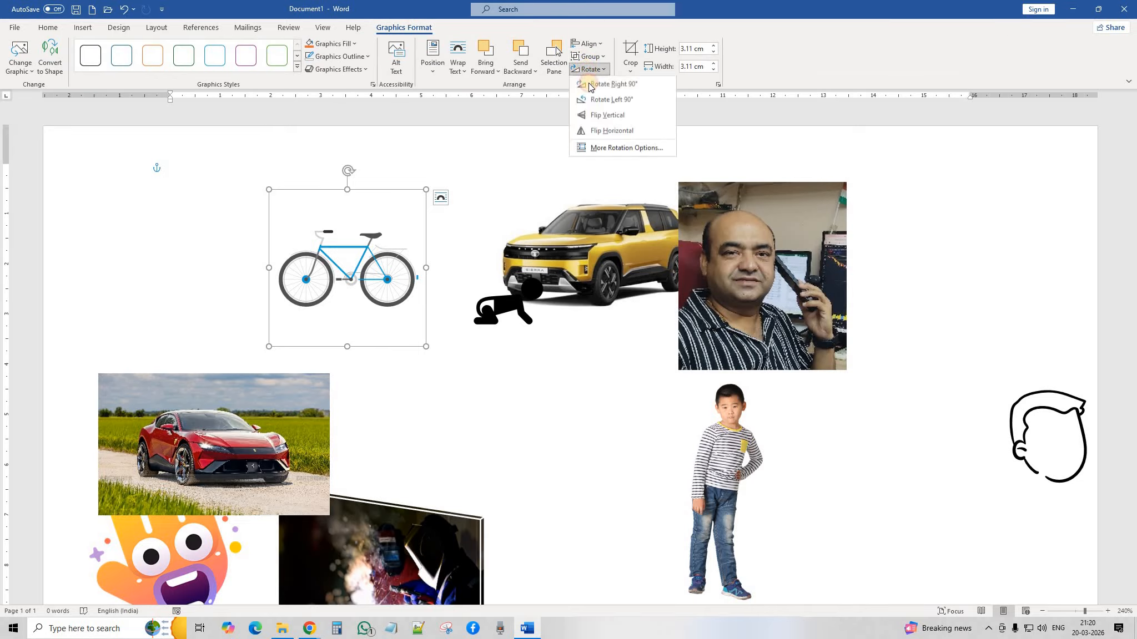
left_click(600, 131)
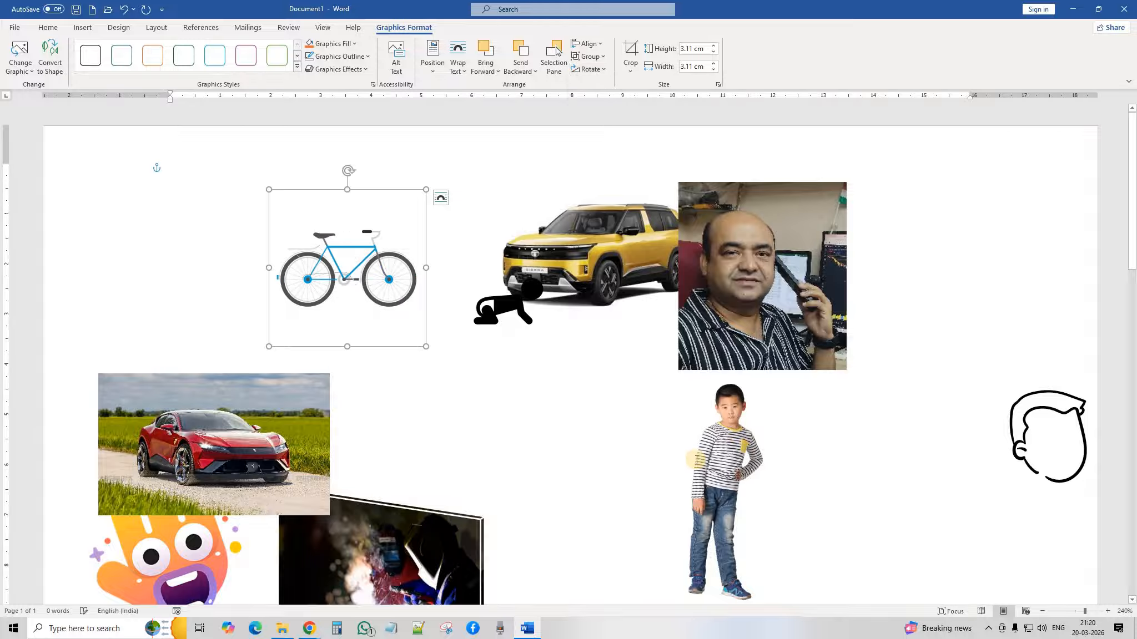
Place the boy over the bicycle tilted counterclockwise, and move the red car and the man's photo to the lower part of the page.
left_click_drag(492, 353, 381, 202)
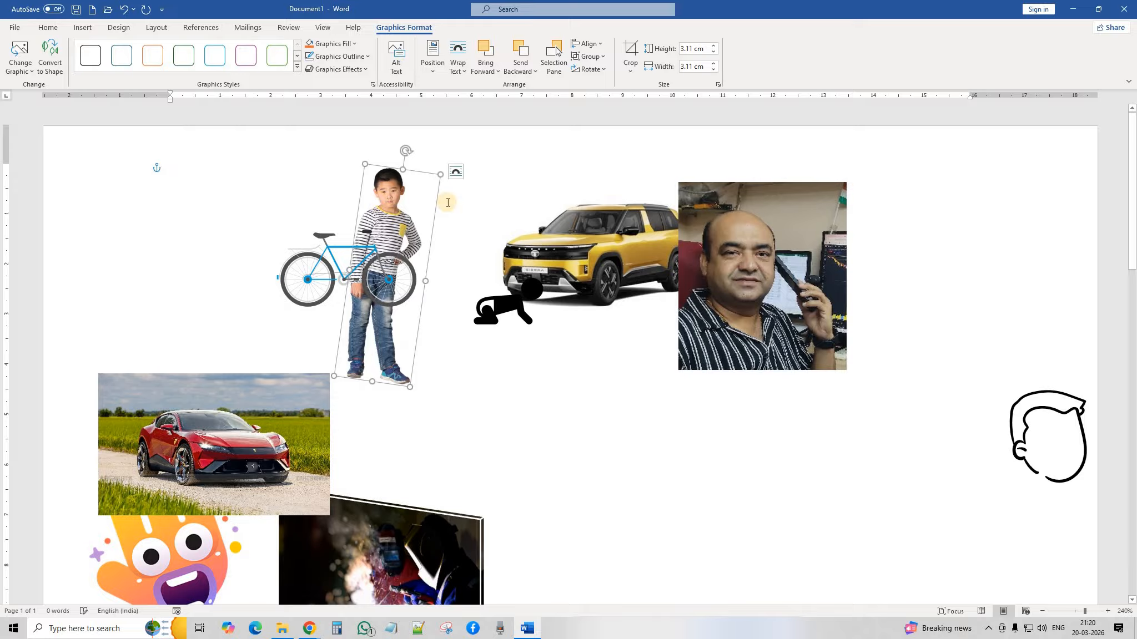
mouse_move(382, 151)
left_mouse_down()
mouse_move(342, 157)
mouse_move(366, 152)
left_mouse_up()
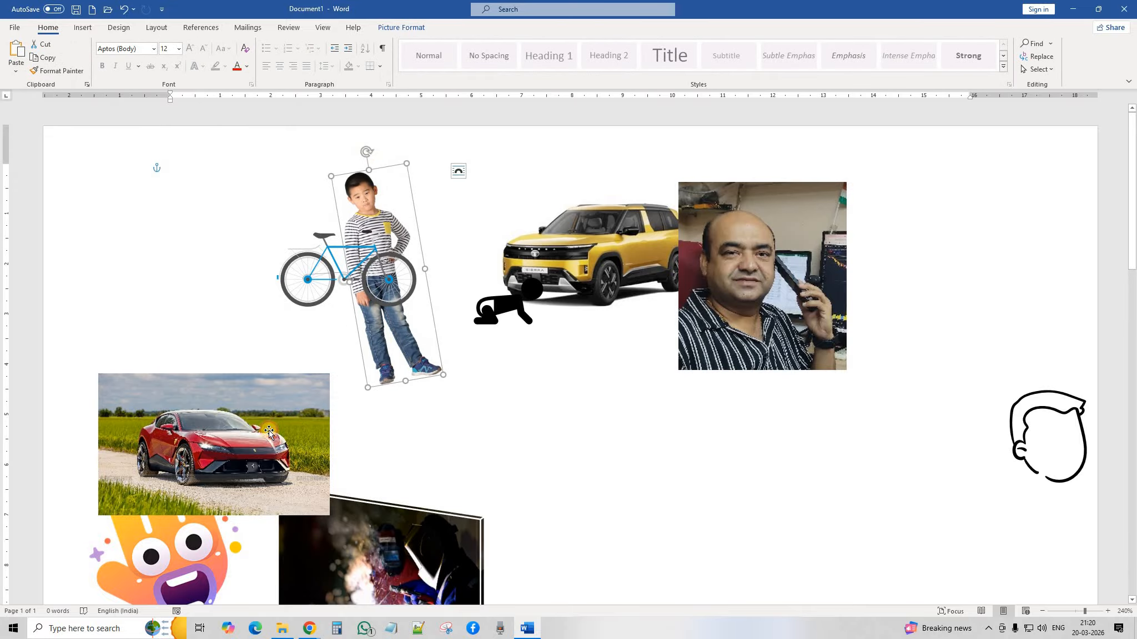
left_click_drag(269, 432, 756, 514)
mouse_move(737, 295)
left_mouse_down()
mouse_move(878, 414)
mouse_move(916, 533)
left_mouse_up()
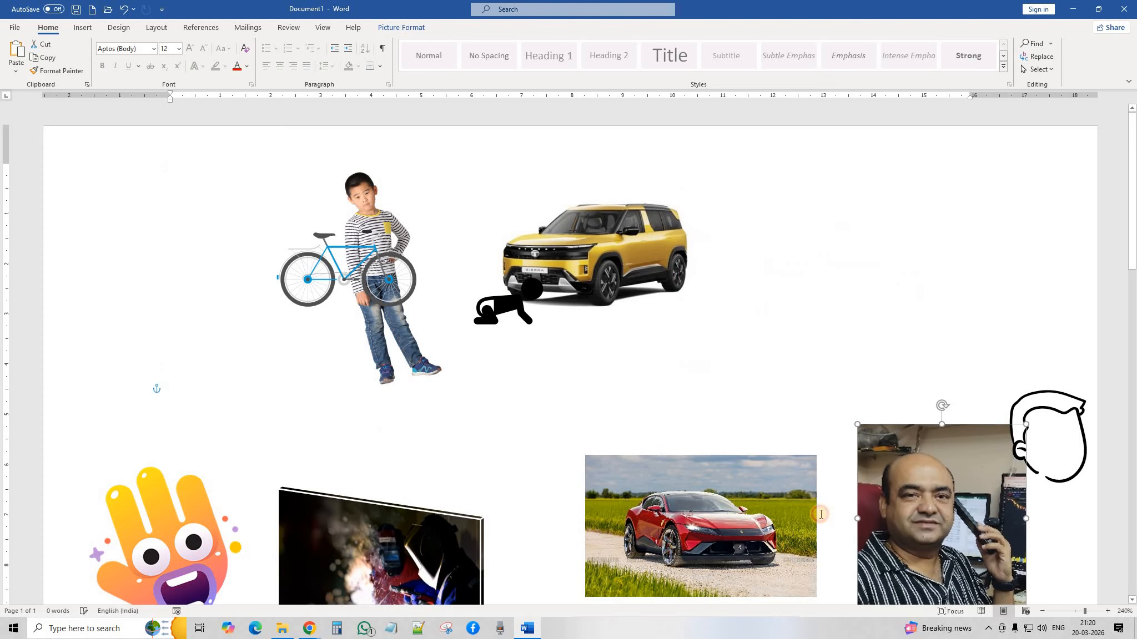
Enlarge the bicycle and place it to the left of the boy.
left_click_drag(345, 338, 252, 394)
left_click_drag(173, 416, 143, 416)
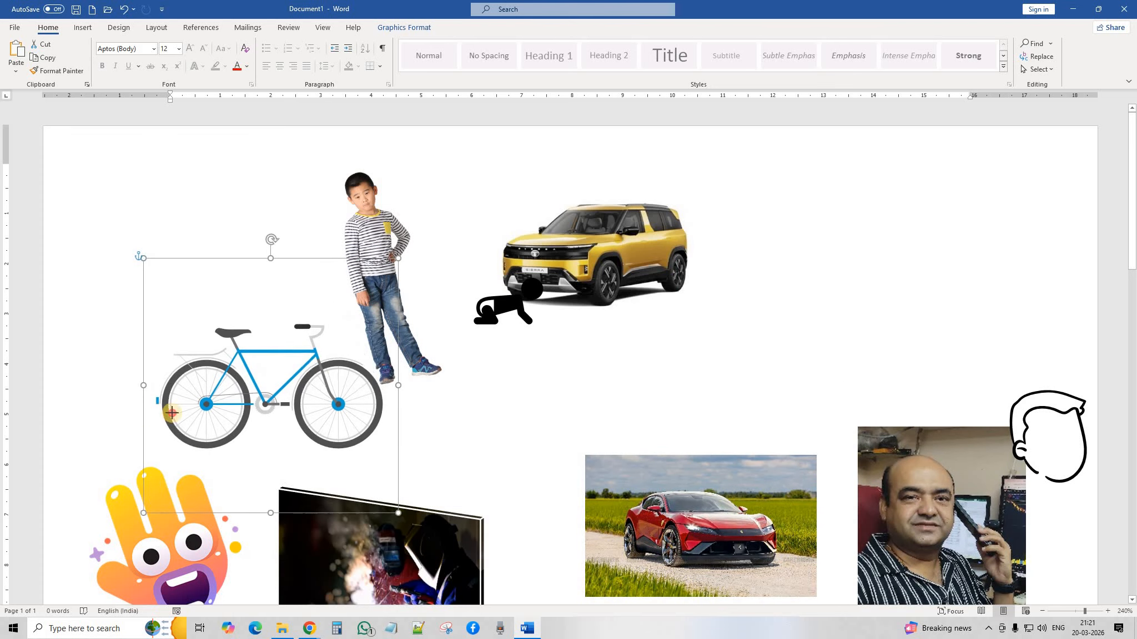
left_click_drag(322, 386, 359, 332)
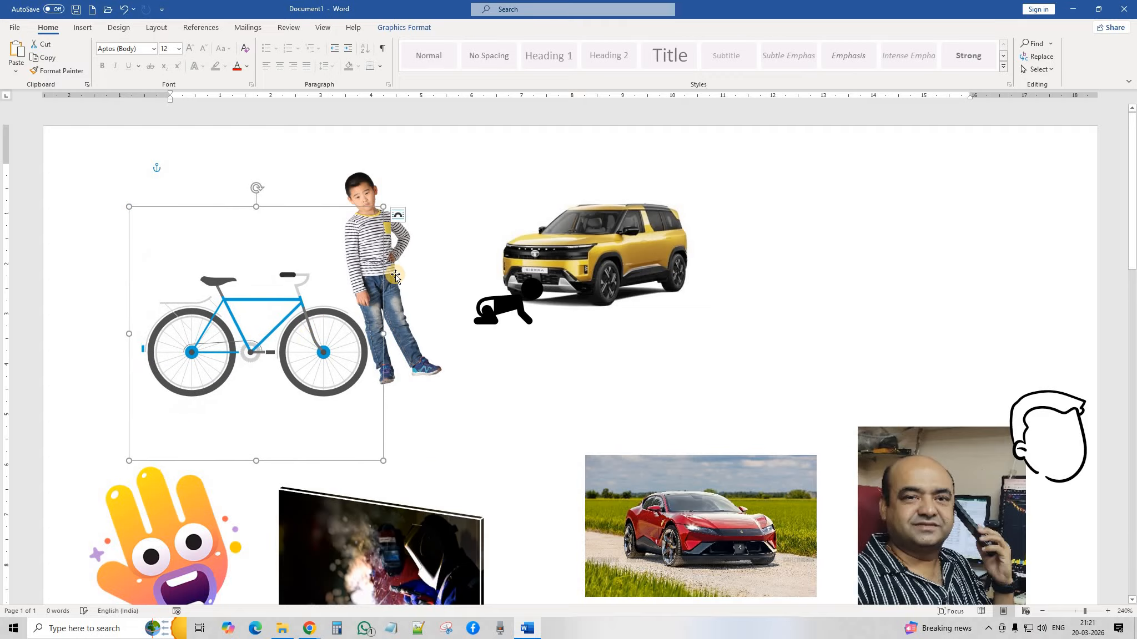
Rearrange the boy, the yellow SUV and the crawling baby so the SUV sits lower and the baby lies between it and the bicycle.
left_click_drag(501, 257, 599, 248)
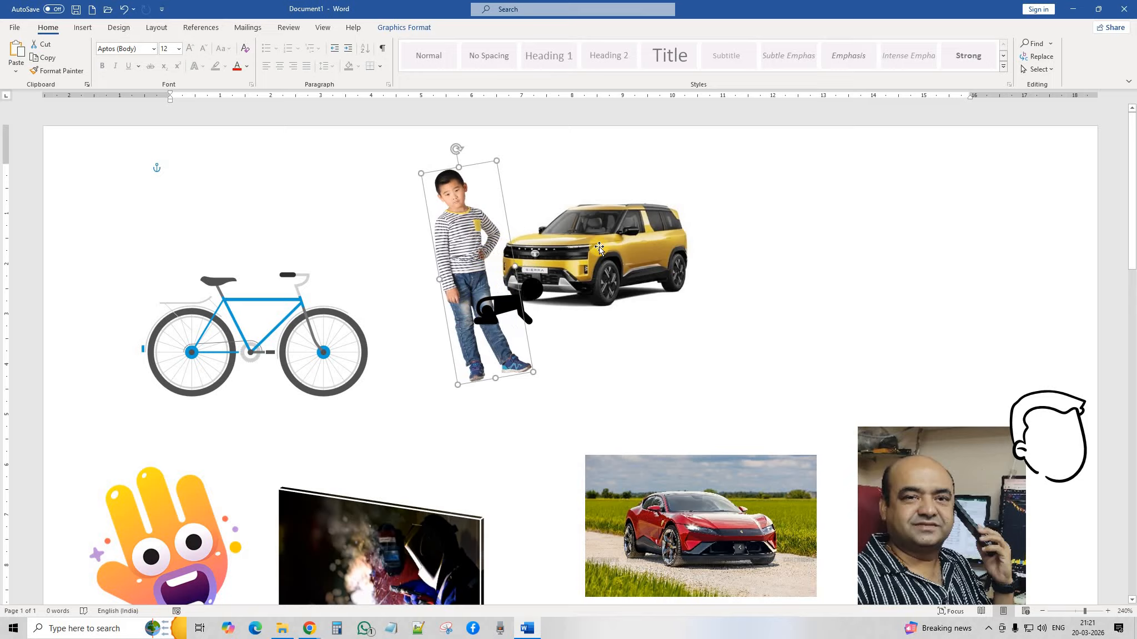
left_click_drag(623, 293, 646, 355)
left_click_drag(493, 298, 448, 348)
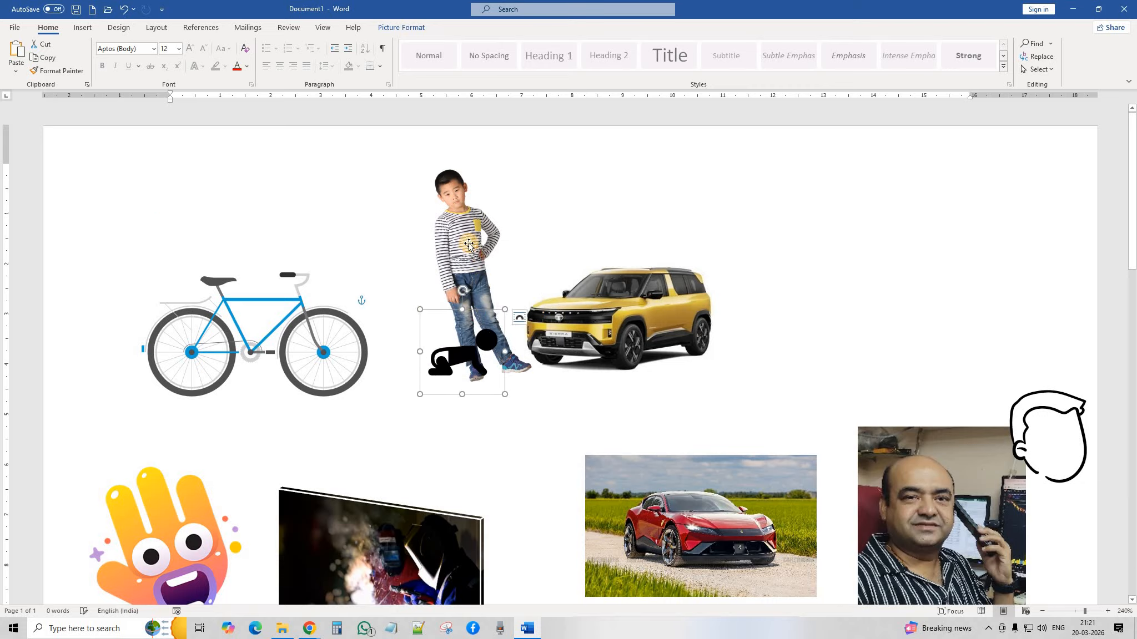
Stand the boy upright and horizontally flipped at the rear end of the yellow SUV.
left_click_drag(611, 238, 548, 231)
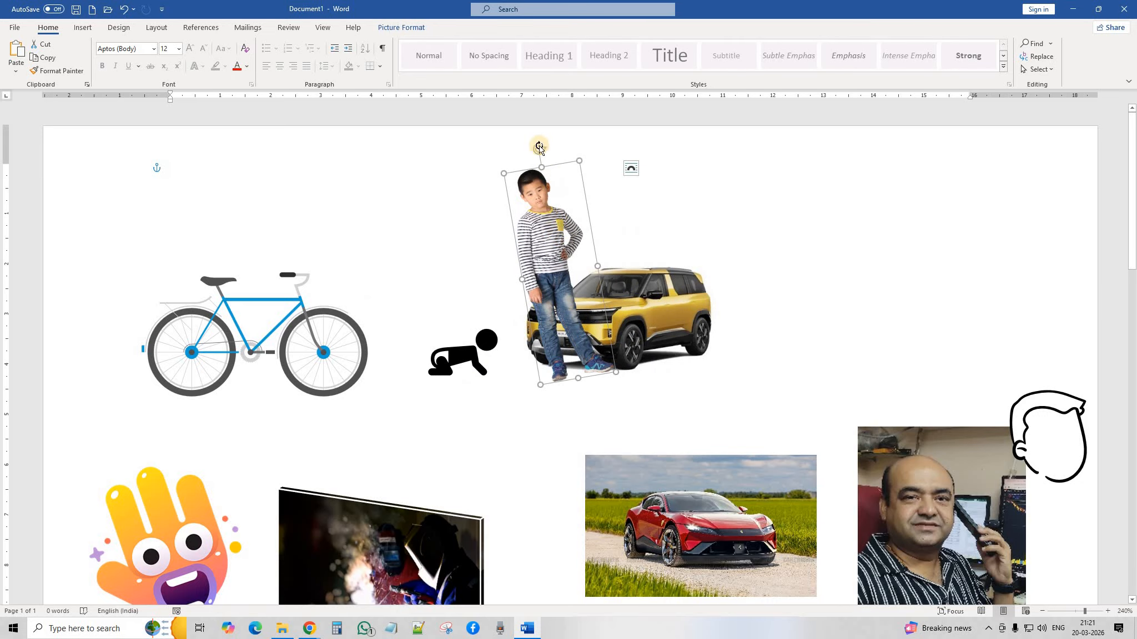
left_click_drag(539, 145, 566, 147)
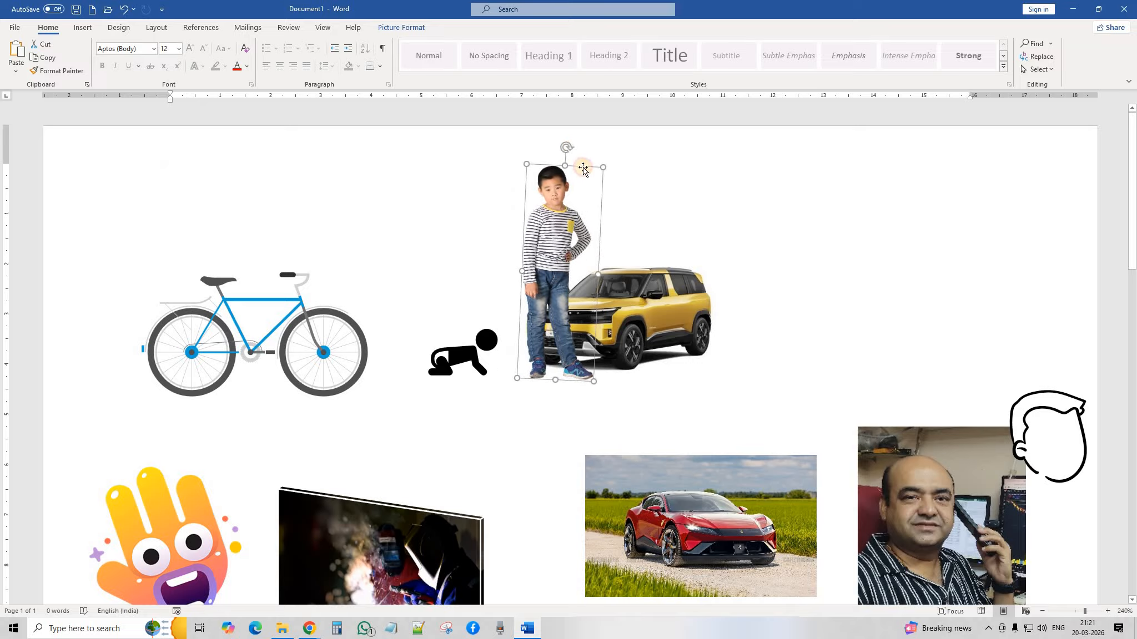
left_click(392, 28)
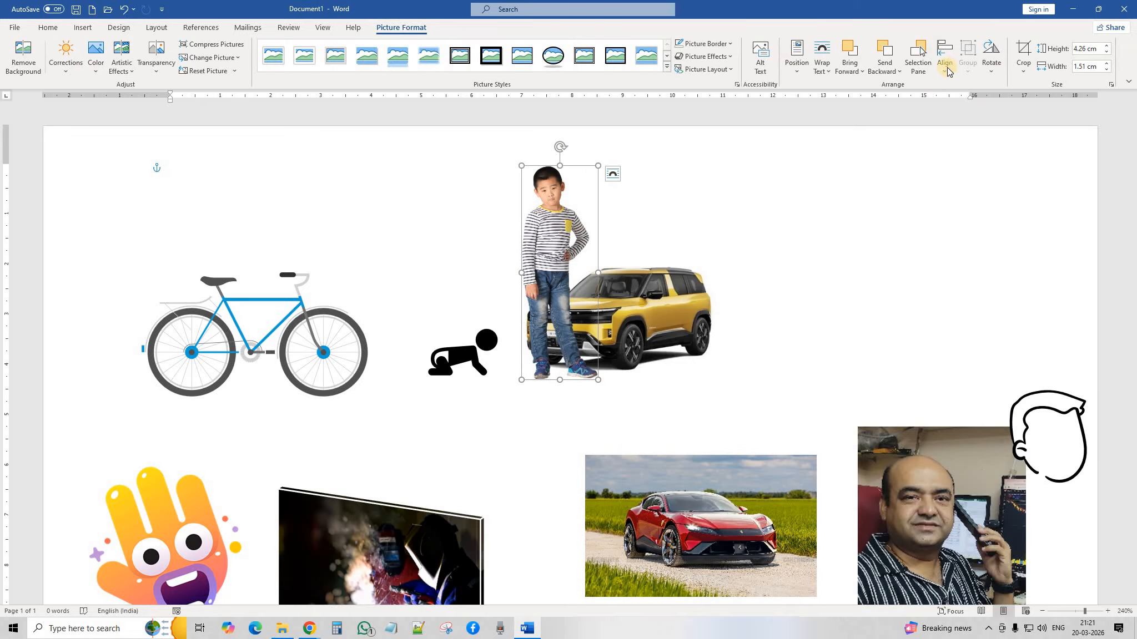
left_click(991, 65)
left_click(1015, 133)
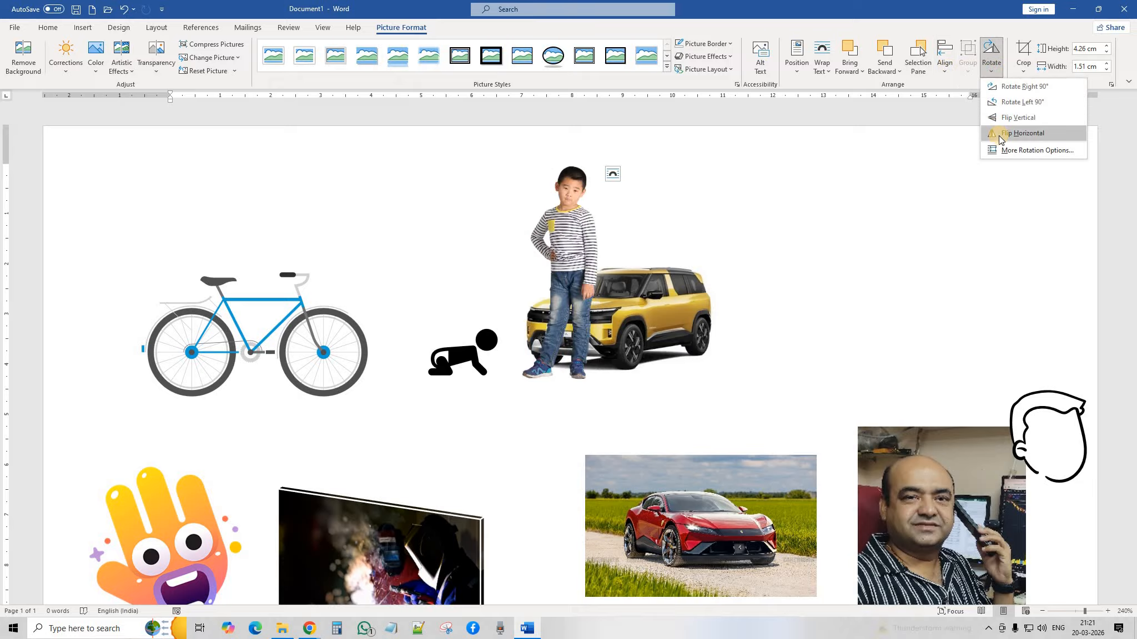
left_click_drag(584, 273, 702, 253)
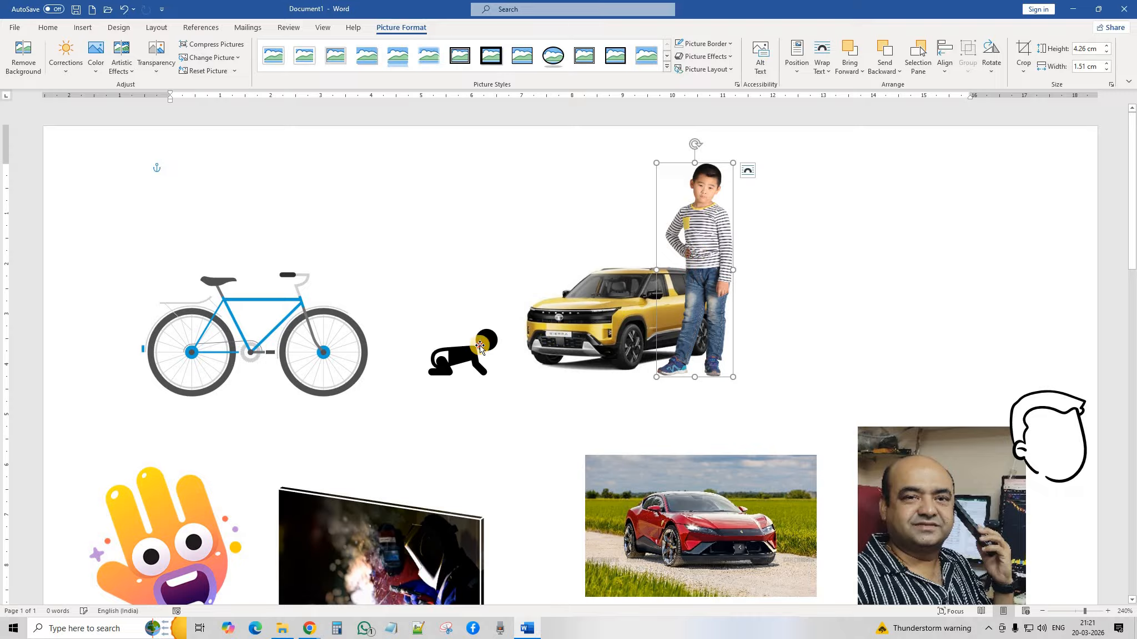
Place the crawling baby at the SUV's front bumper, and shrink the bicycle to about 3.31 cm beside the boy.
left_click_drag(475, 345, 517, 353)
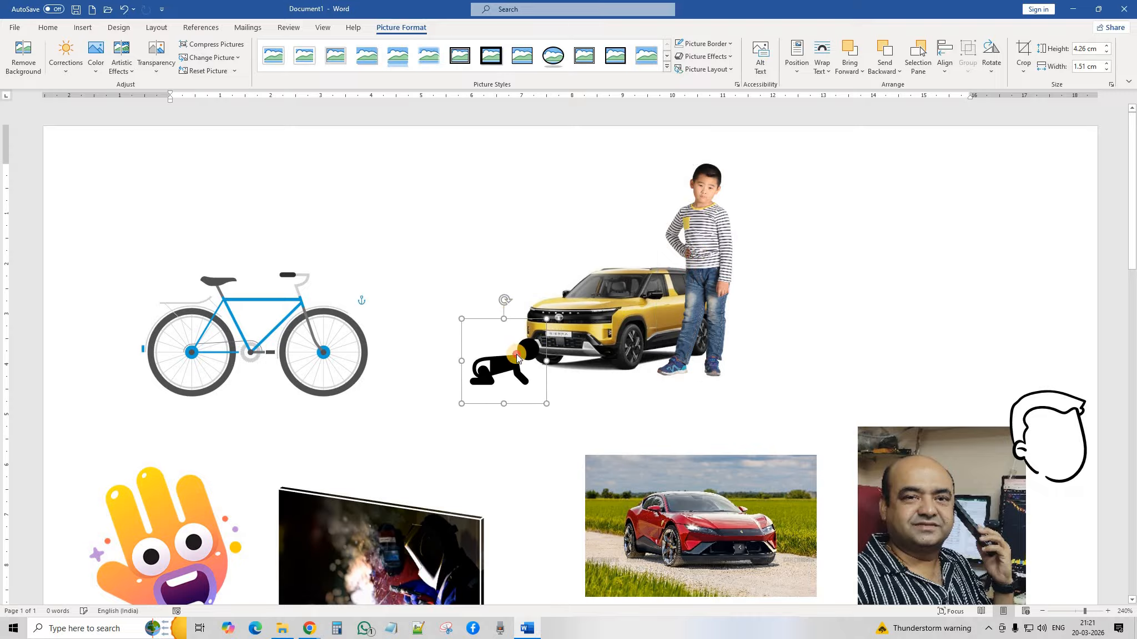
left_click_drag(343, 345, 430, 337)
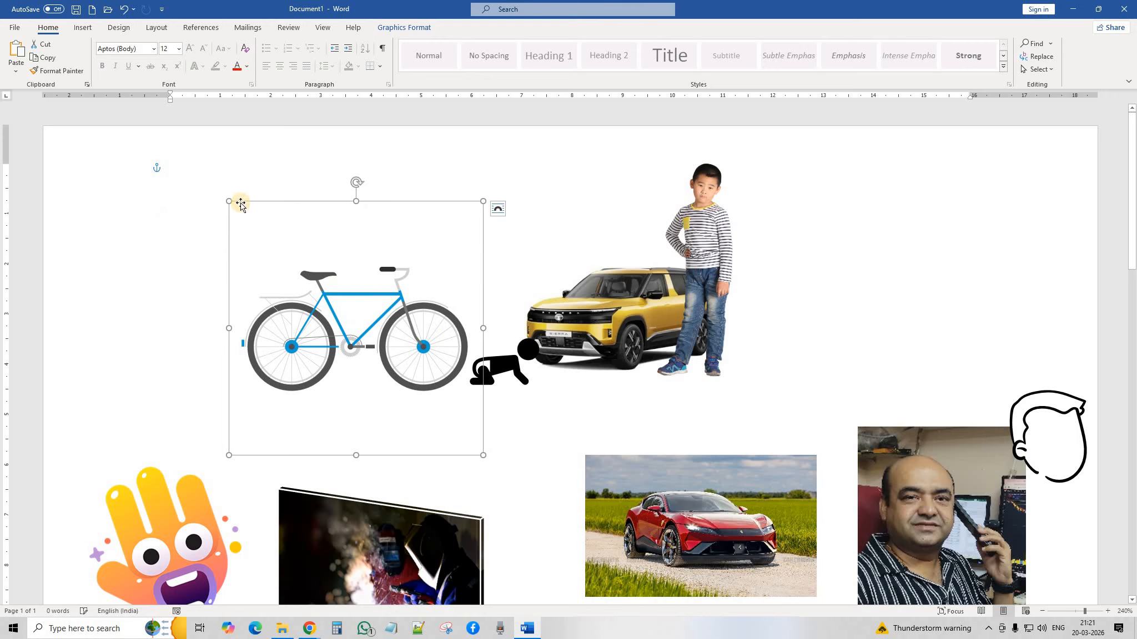
left_click_drag(228, 202, 315, 285)
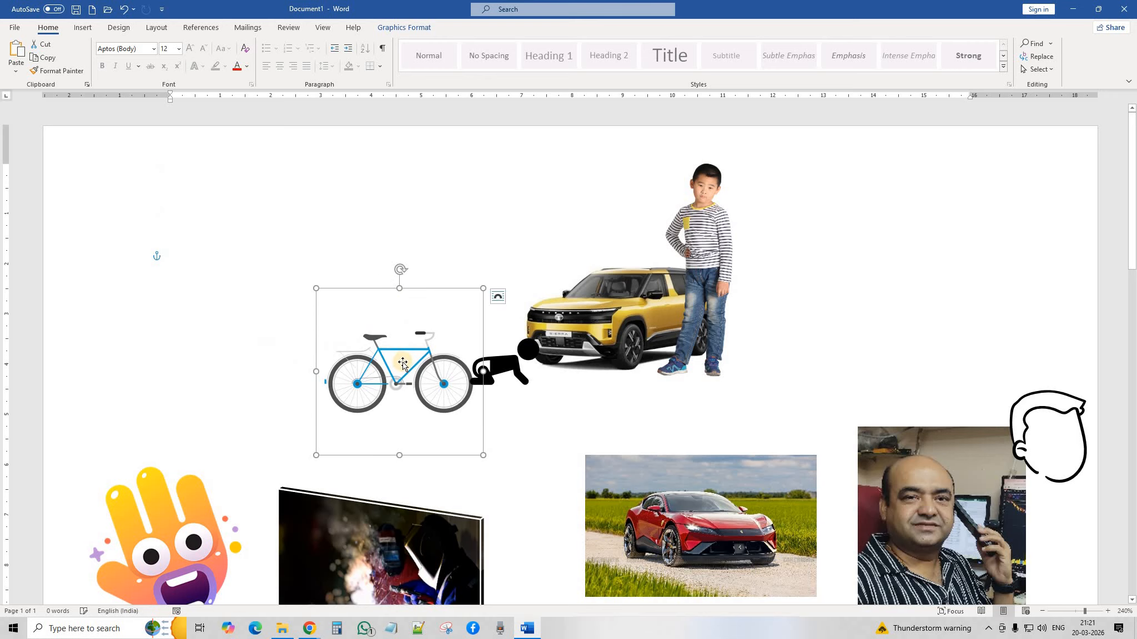
left_click_drag(444, 299, 777, 316)
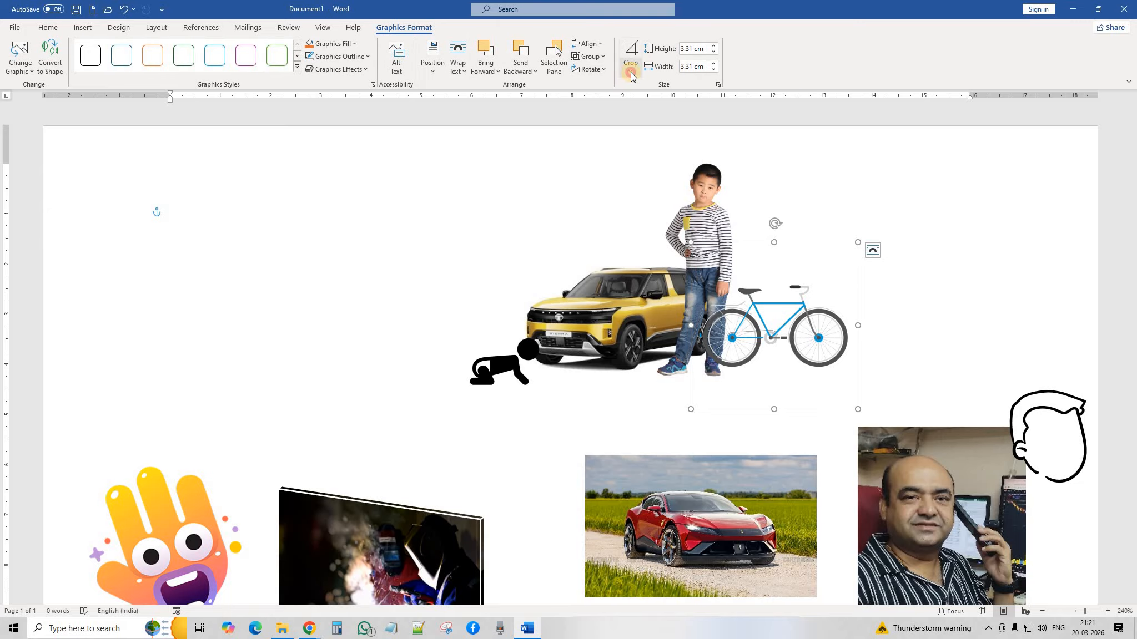
Flip the bicycle horizontally and enlarge it to about 4.38 cm, with its front wheel in front of the boy's legs.
left_click(631, 72)
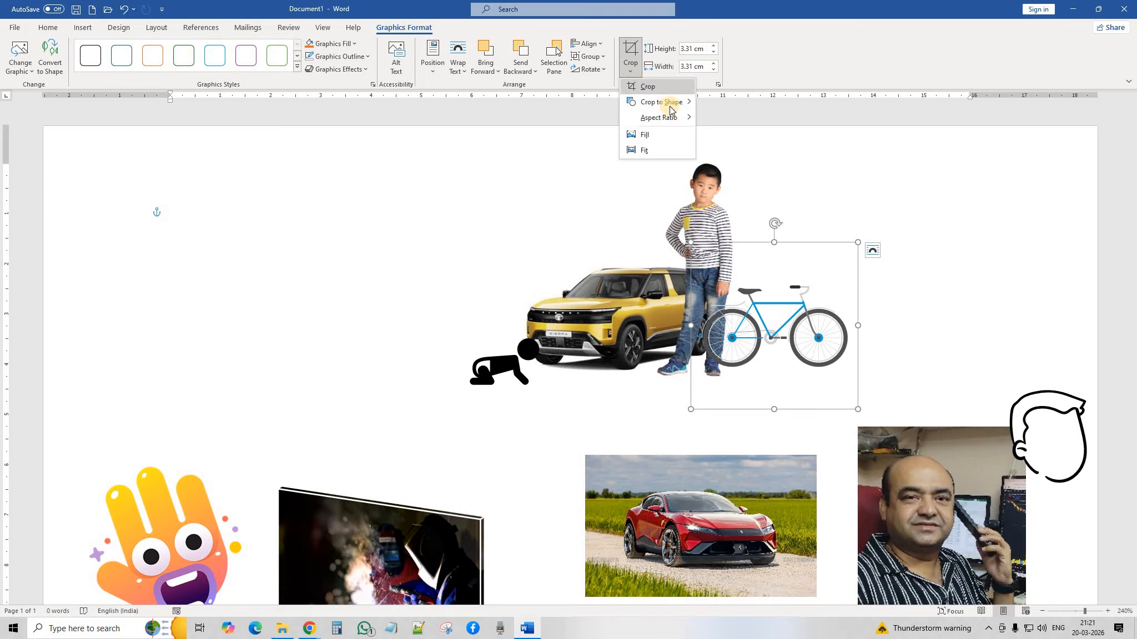
left_click(600, 72)
left_click(769, 216)
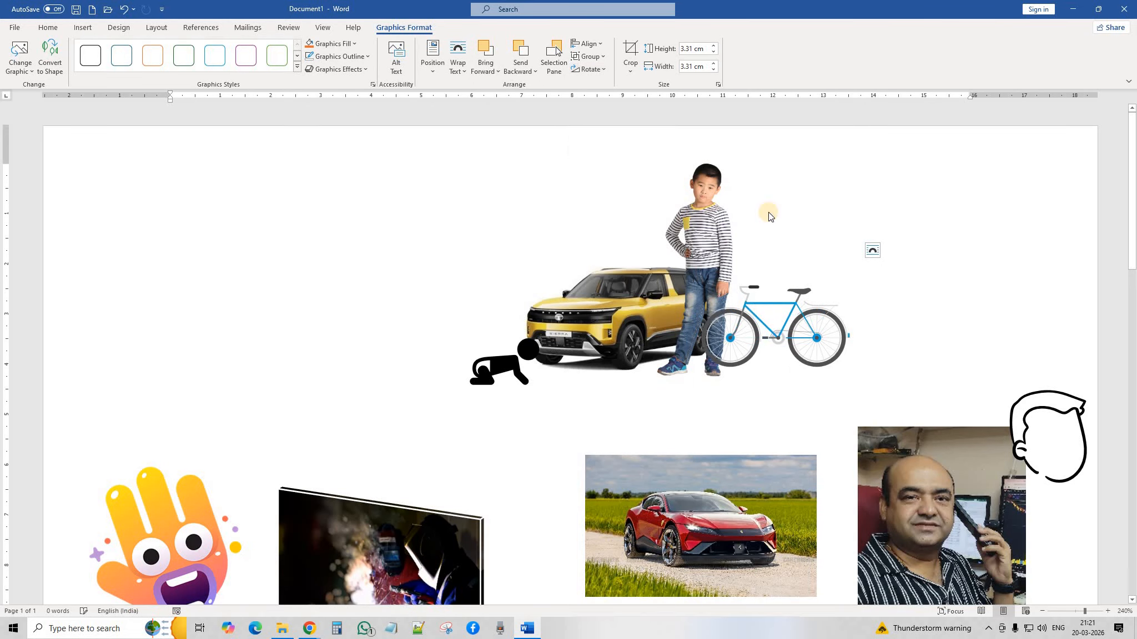
left_click_drag(787, 310, 729, 317)
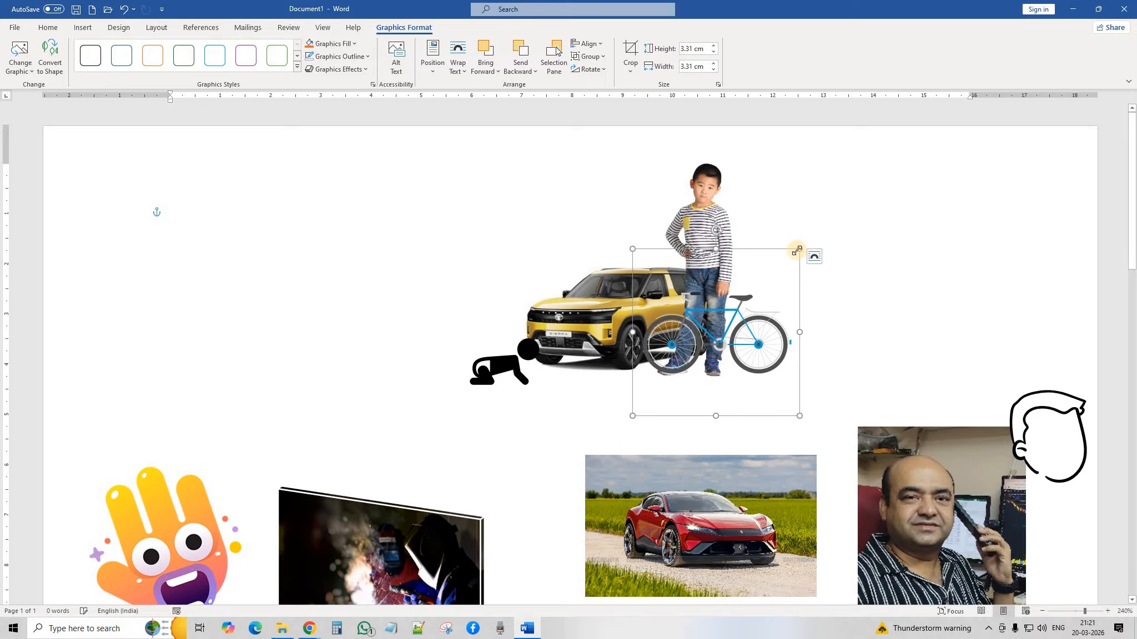
mouse_move(840, 201)
left_mouse_down()
mouse_move(868, 175)
mouse_move(853, 195)
left_mouse_up()
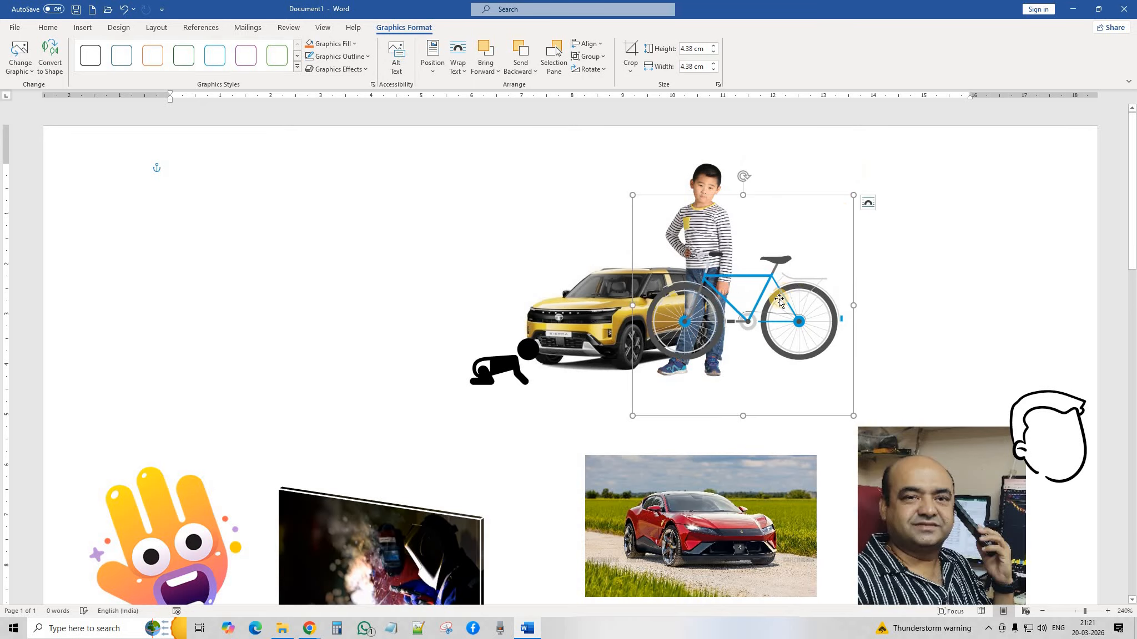
left_click_drag(780, 302, 806, 327)
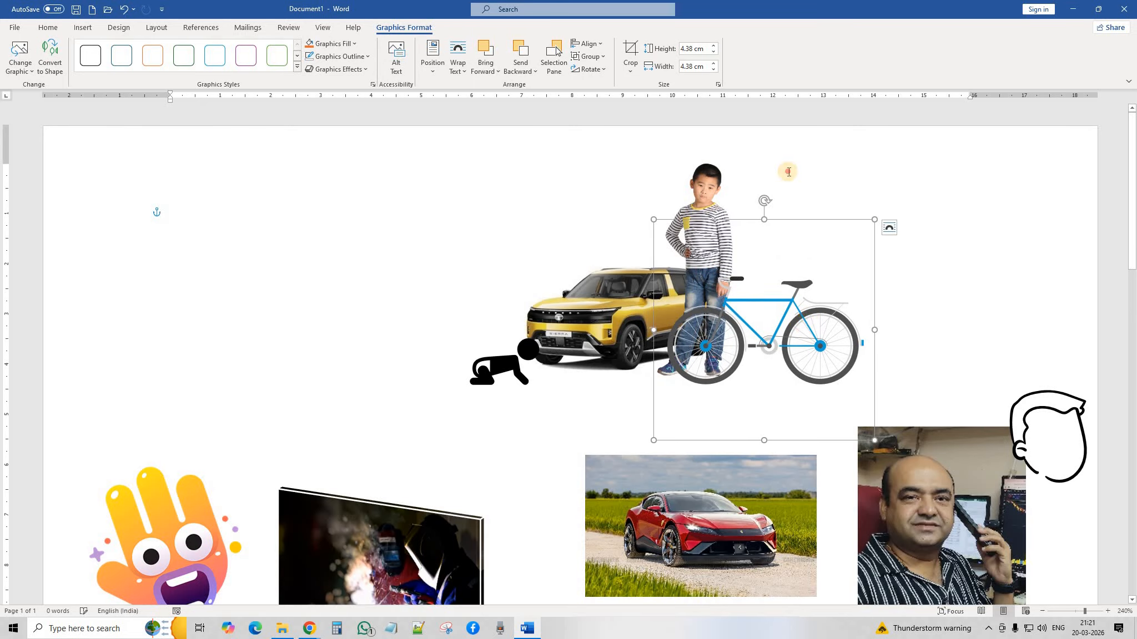
Select the bicycle and the boy together.
left_click(575, 175)
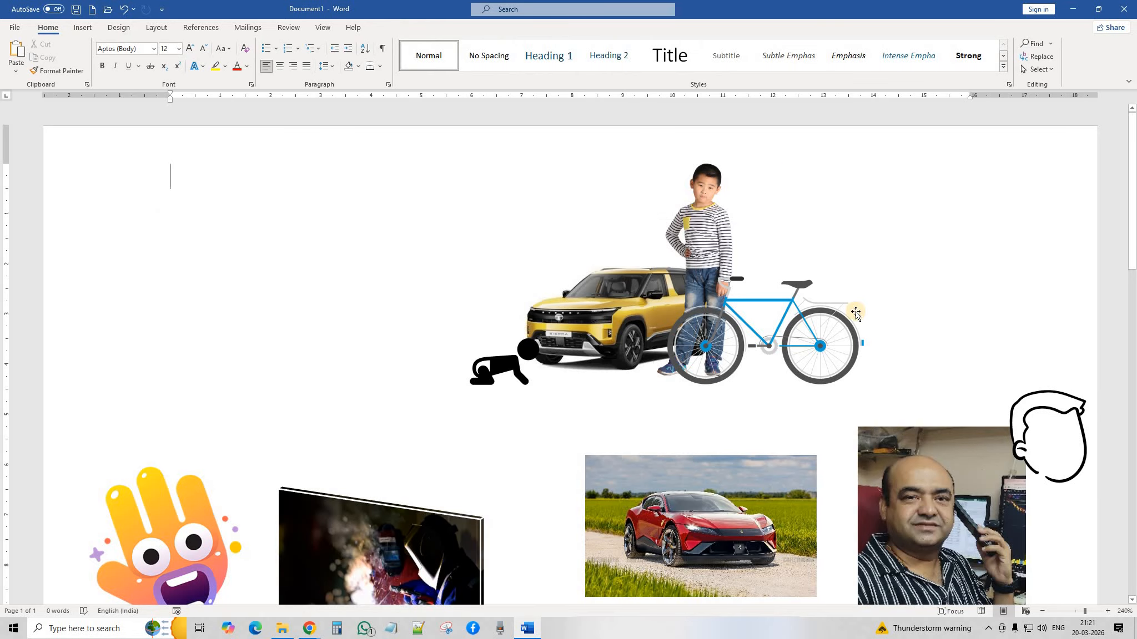
left_click(705, 256)
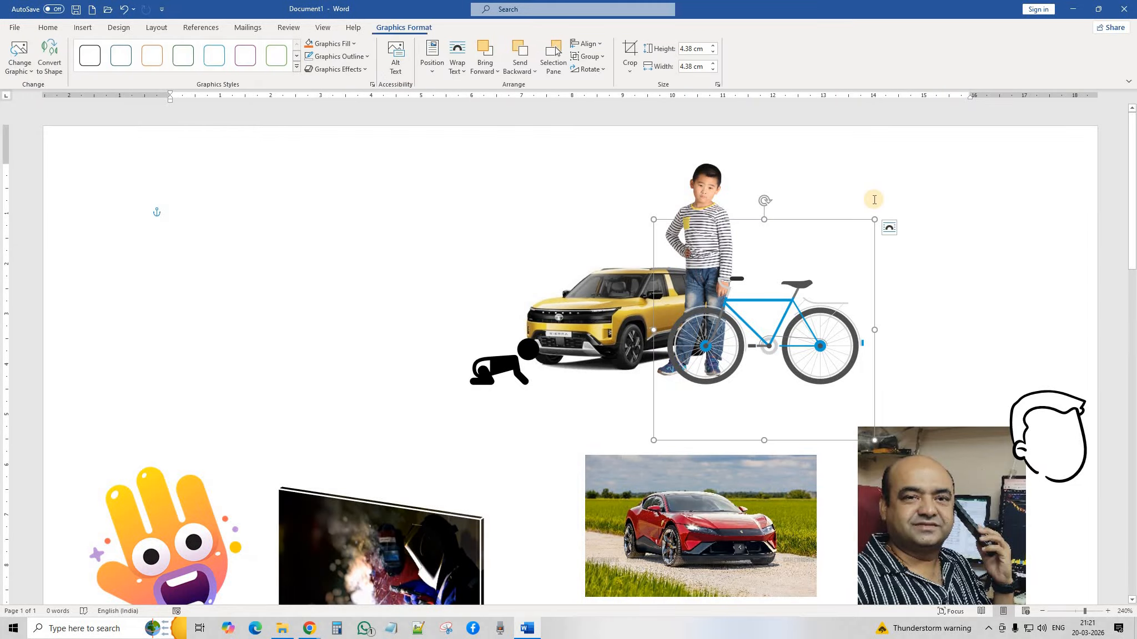
left_click(894, 191)
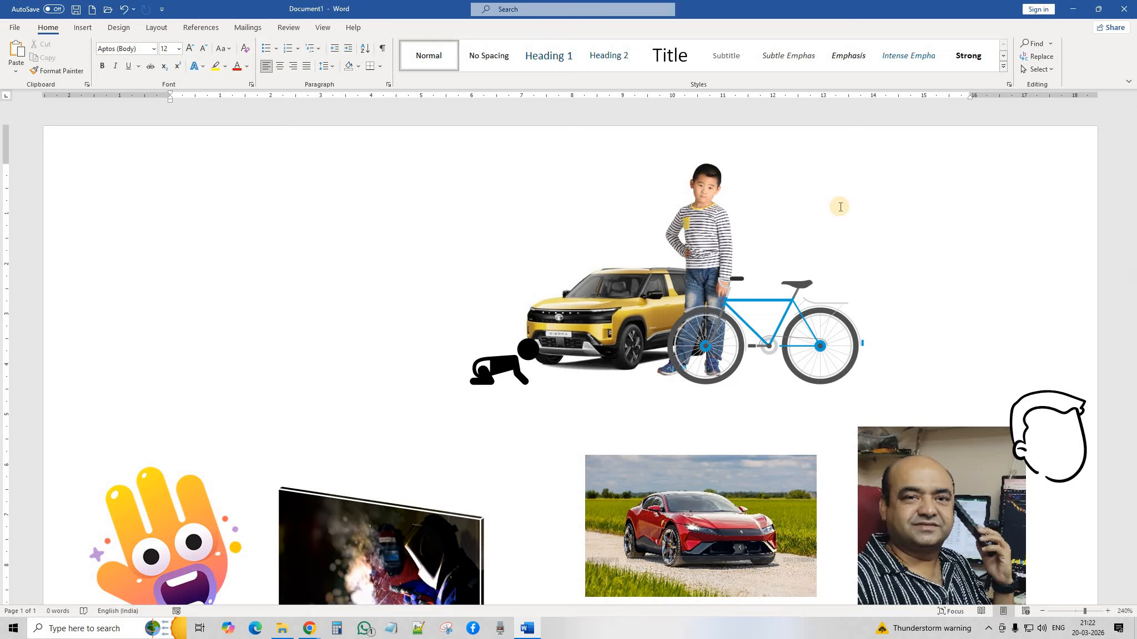
left_click(764, 304)
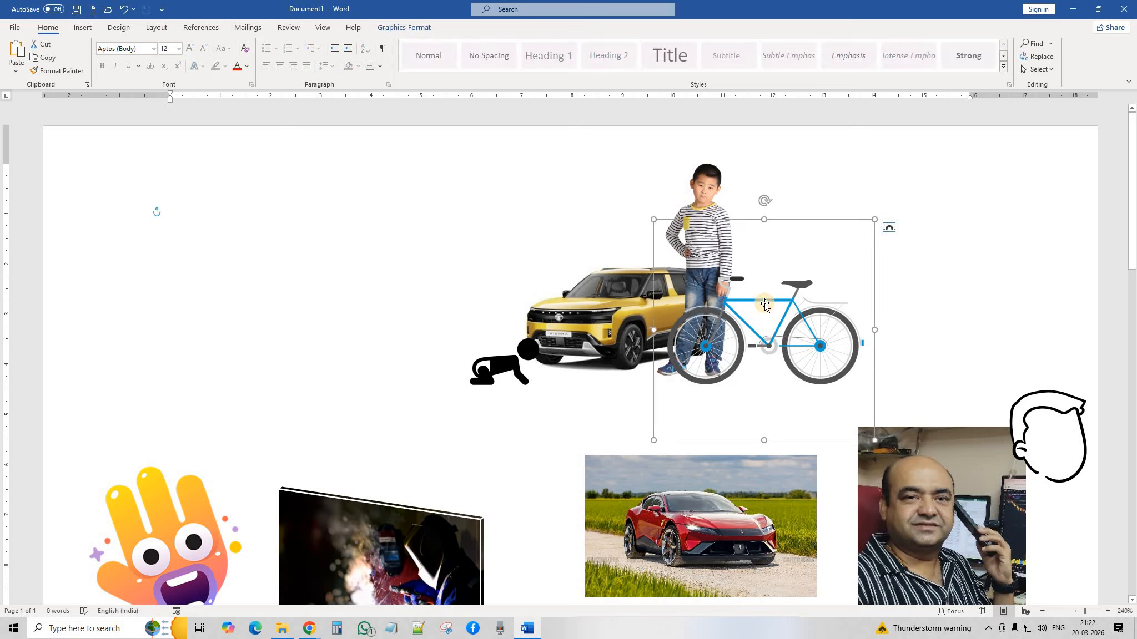
left_click(708, 179, "shift")
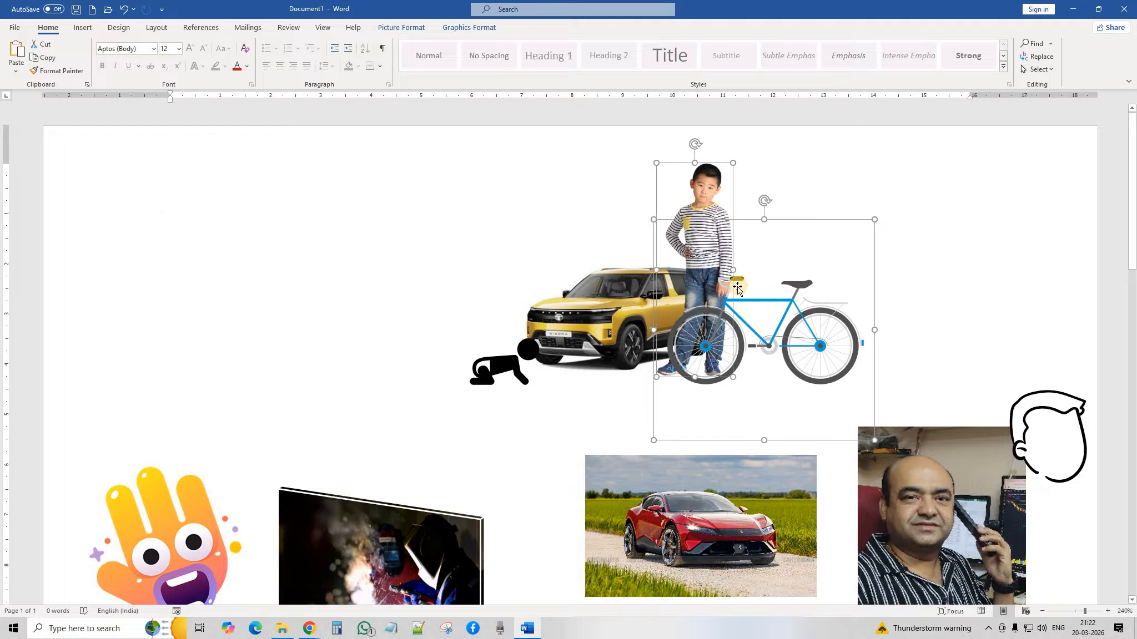
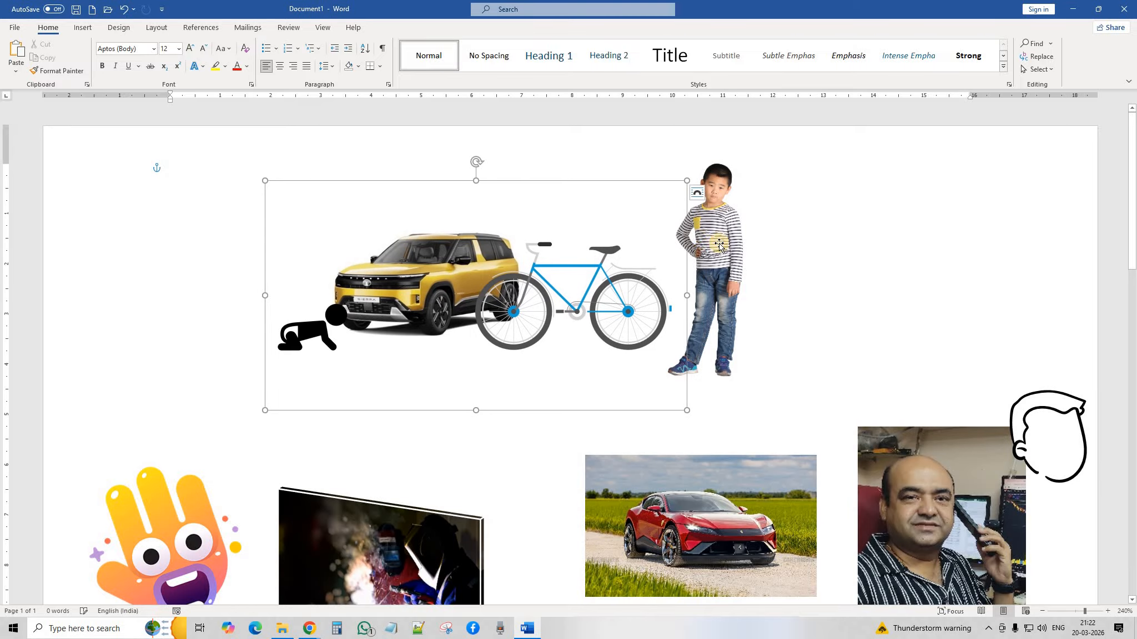
Move the boy well clear of the grouped SUV, bicycle and crawling baby, and ungroup those three objects.
left_click_drag(699, 223, 876, 220)
left_click_drag(564, 255, 611, 259)
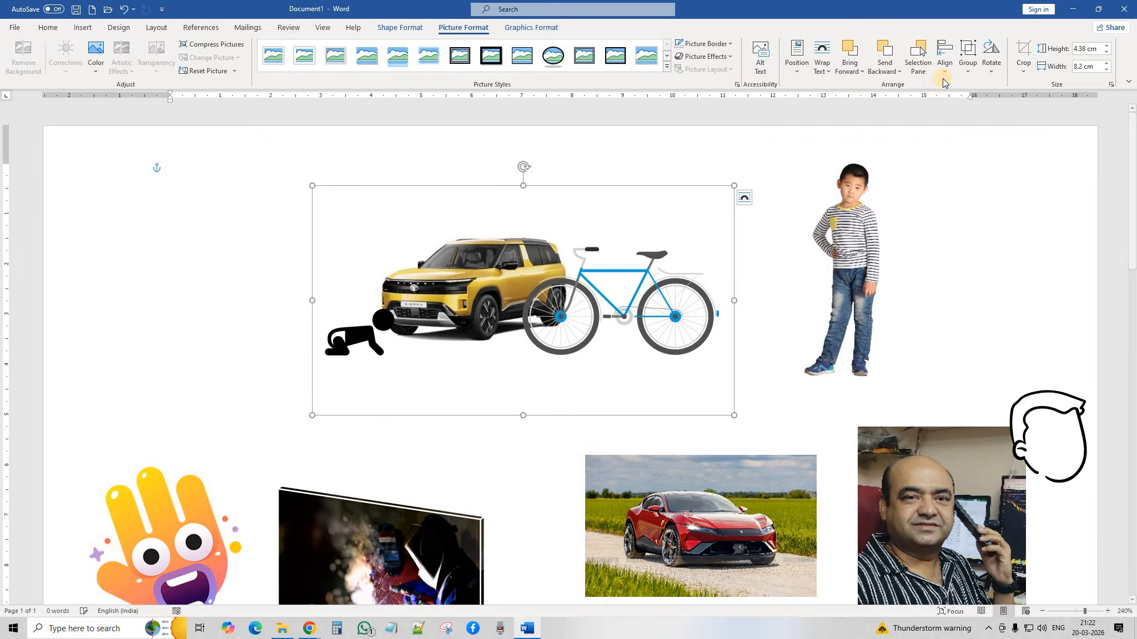
left_click(968, 58)
left_click(991, 104)
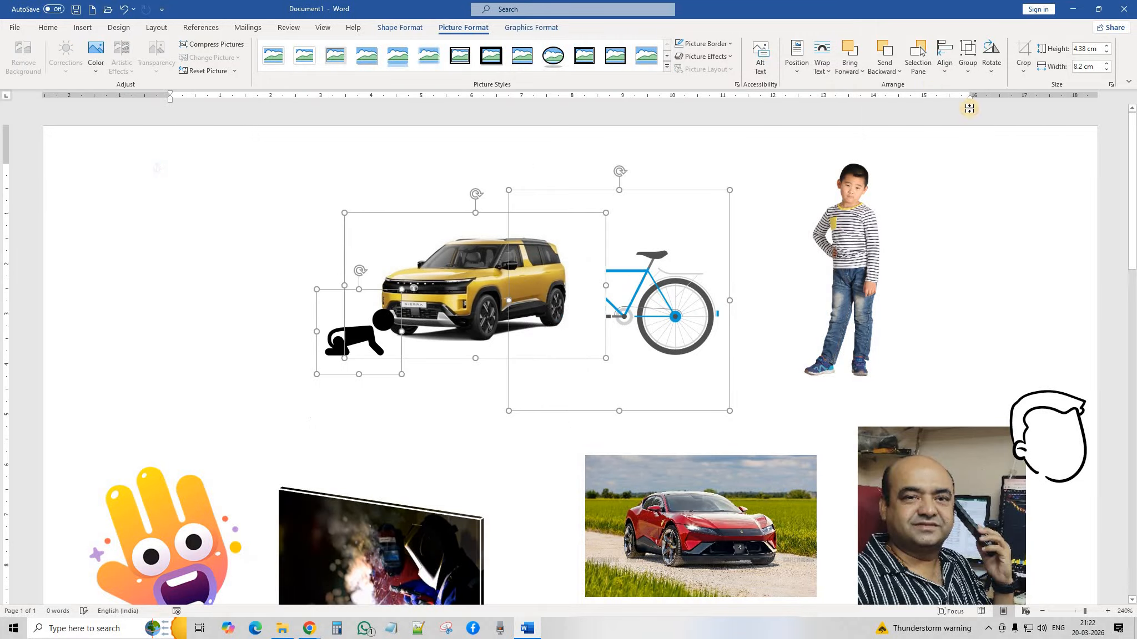
Shift the bicycle and the yellow SUV slightly down and to the right as separate objects.
left_click(628, 294)
mouse_move(622, 293)
left_mouse_down()
mouse_move(646, 335)
mouse_move(625, 301)
left_mouse_up()
mouse_move(476, 292)
left_mouse_down()
mouse_move(474, 264)
mouse_move(480, 297)
left_mouse_up()
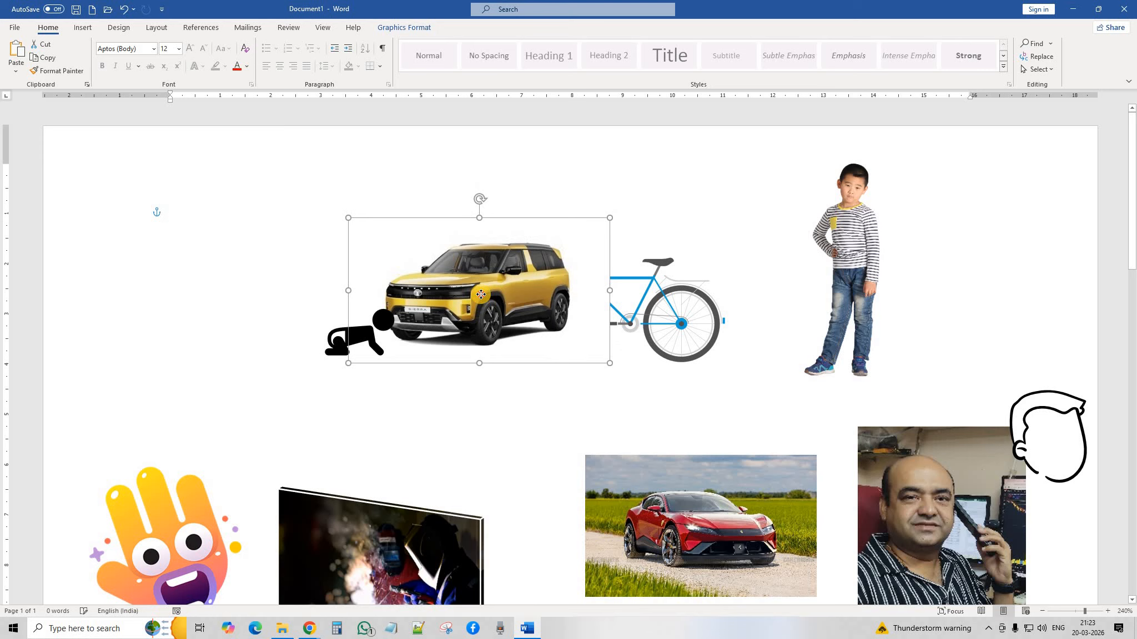
Bring the bicycle forward so that it overlaps the rear of the yellow SUV.
left_click(644, 279)
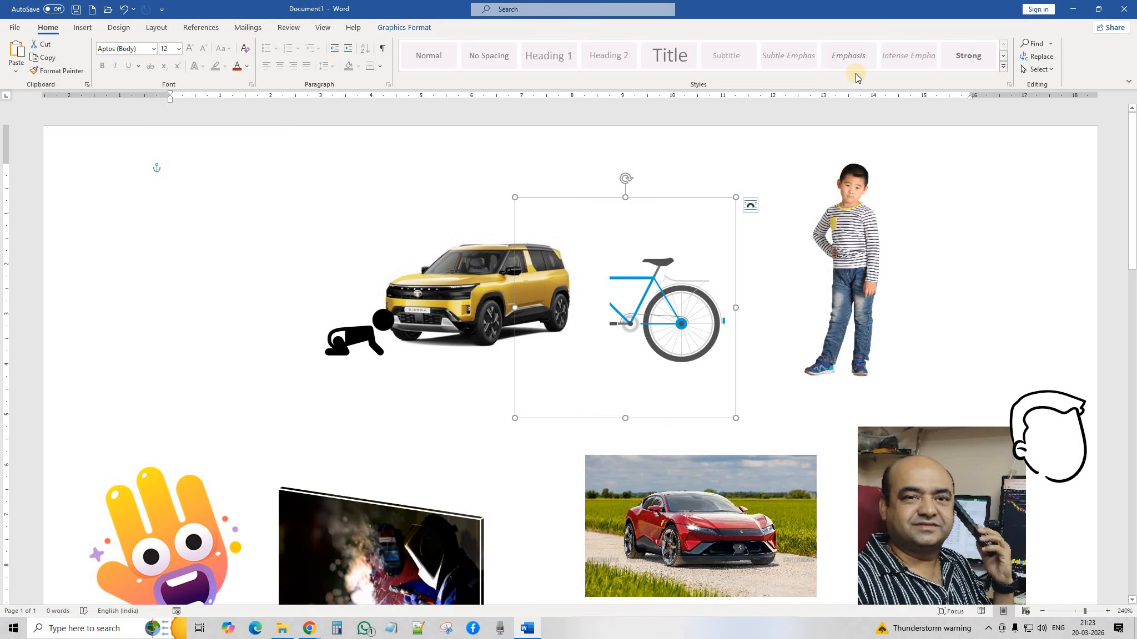
left_click(393, 29)
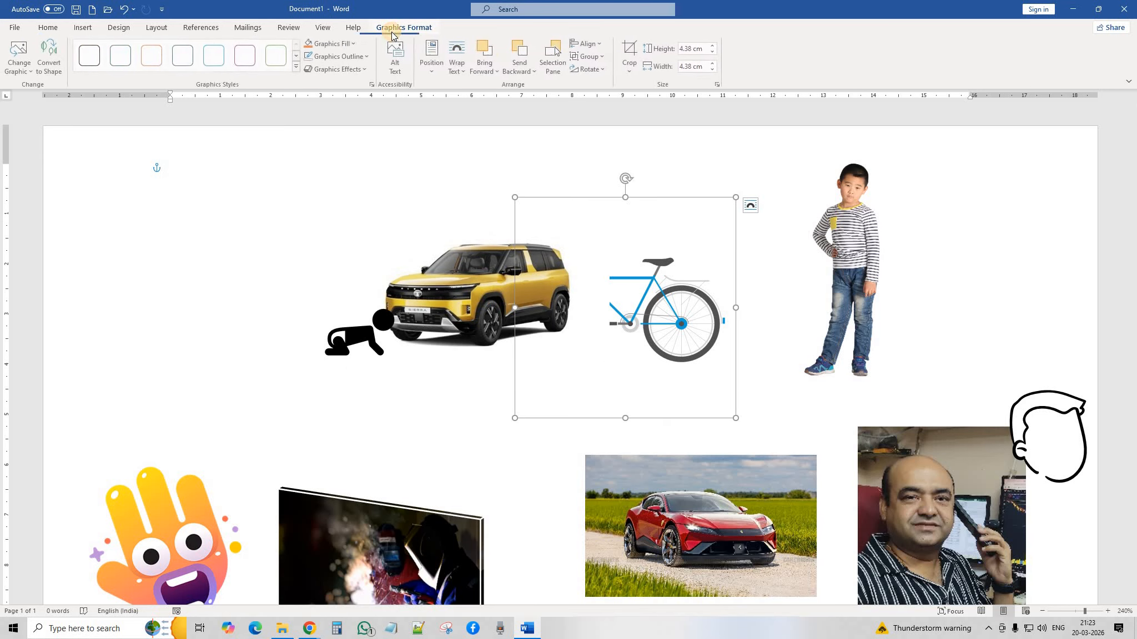
left_click(490, 66)
left_click(486, 89)
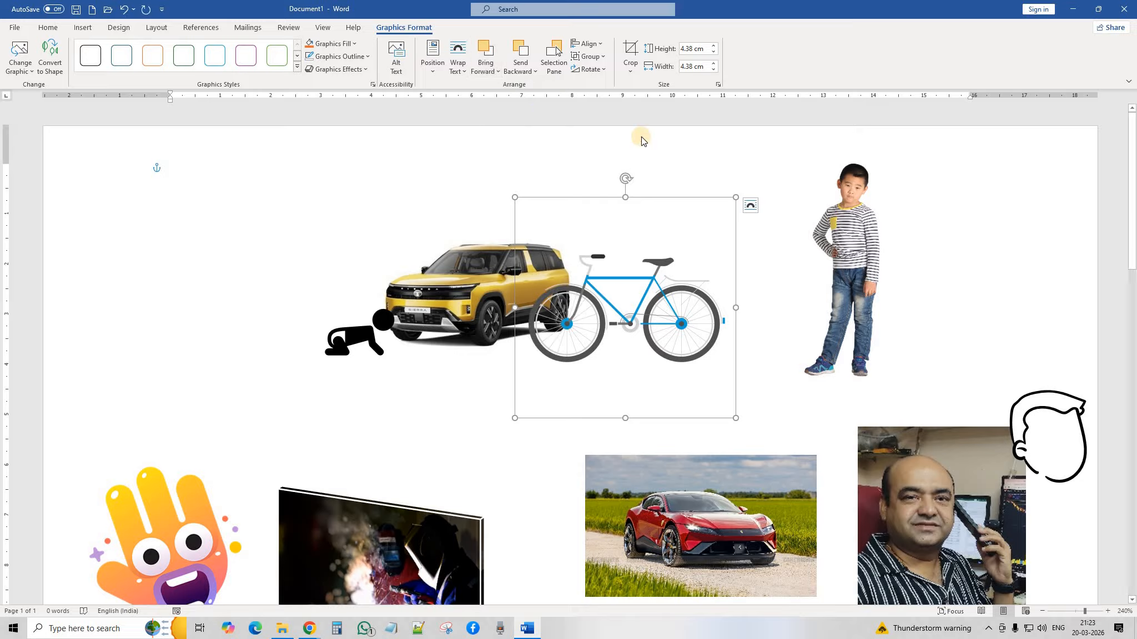
Move the boy onto the bicycle, bring him in front of it, and place him between its two wheels.
left_click_drag(804, 195, 596, 217)
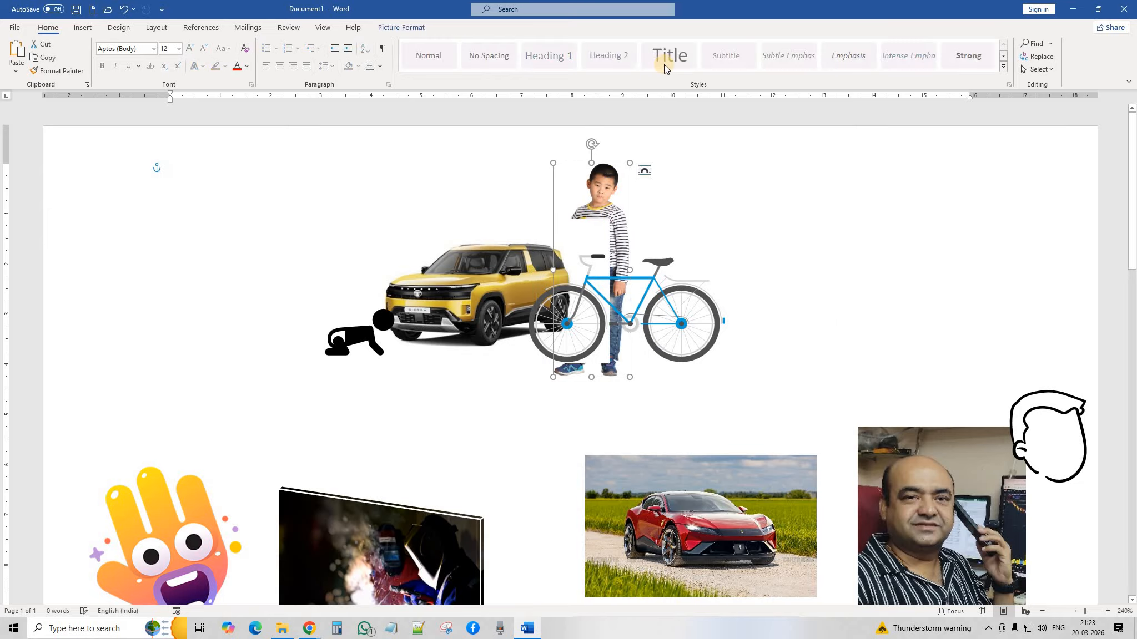
left_click(411, 28)
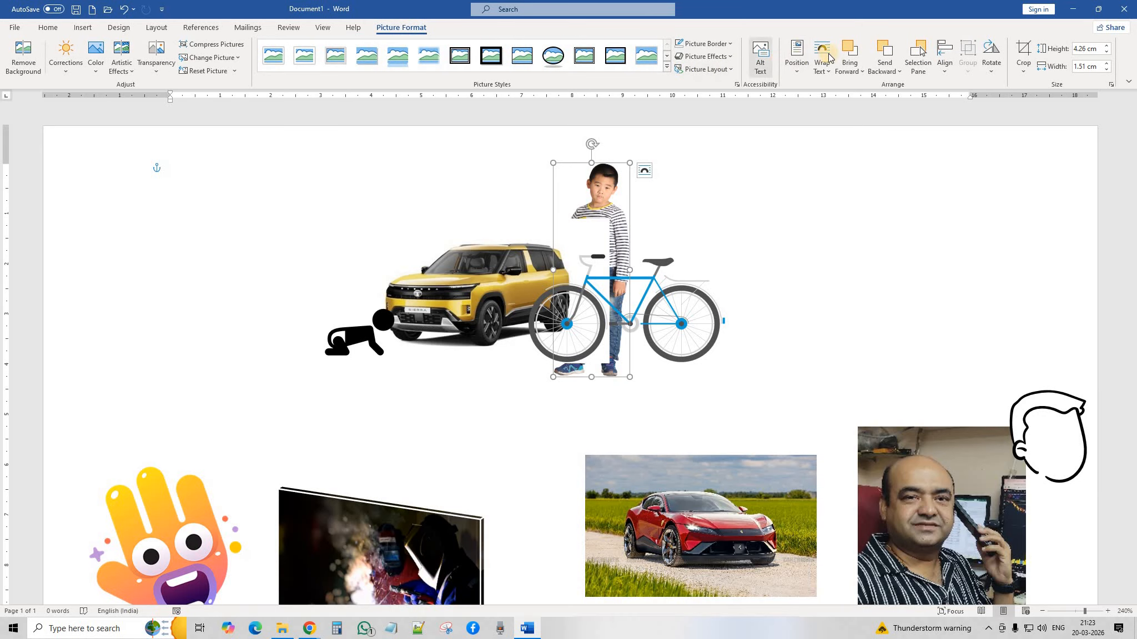
left_click(853, 61)
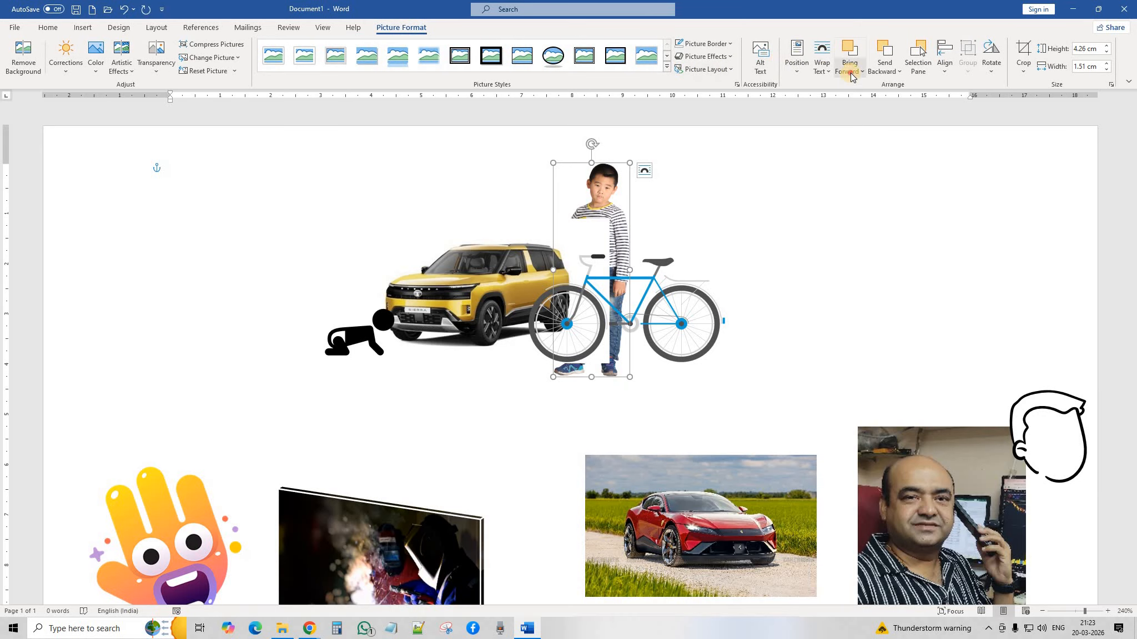
left_click(853, 74)
left_click(852, 104)
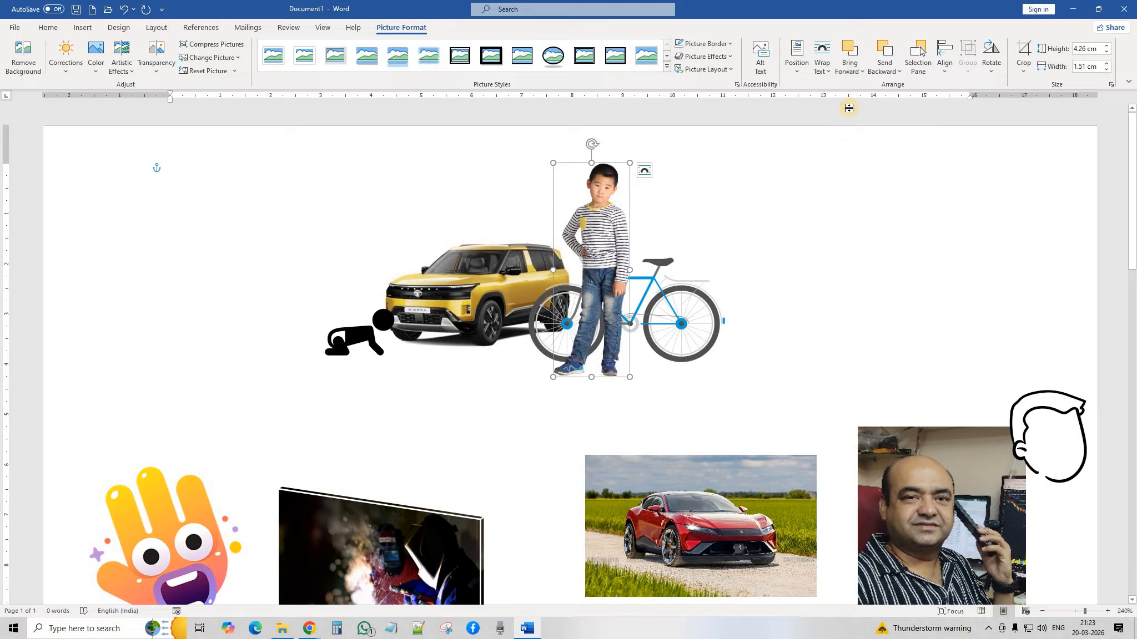
left_click(797, 225)
left_click_drag(606, 295, 655, 288)
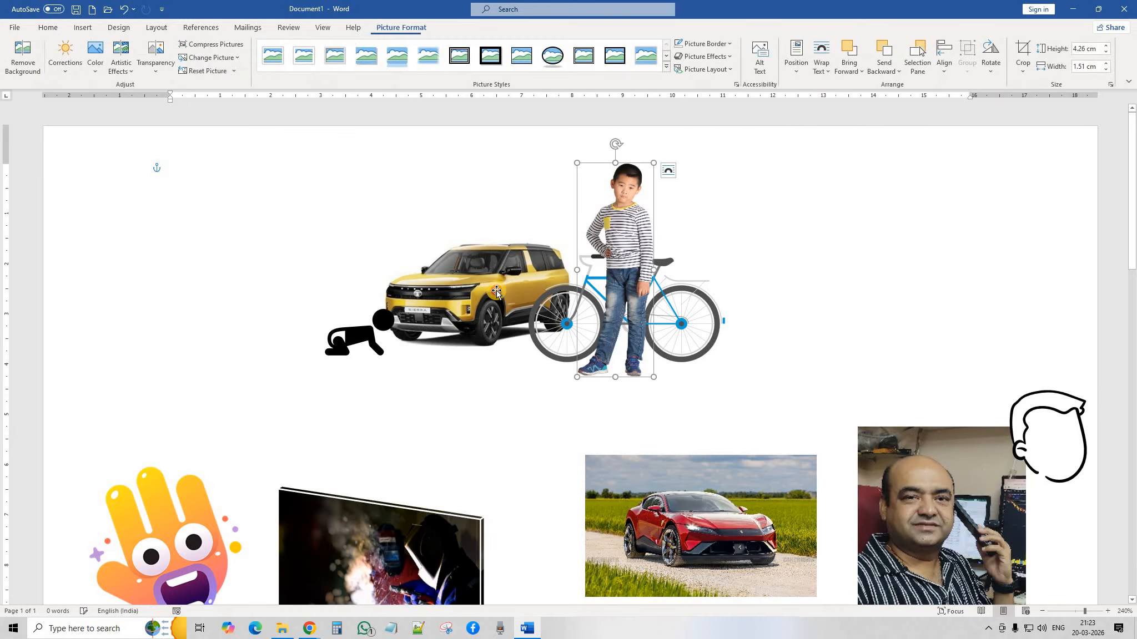
Enlarge the yellow SUV behind the bicycle and place the crawling baby just below its front bumper.
mouse_move(496, 291)
left_mouse_down()
mouse_move(499, 300)
mouse_move(499, 291)
left_mouse_up()
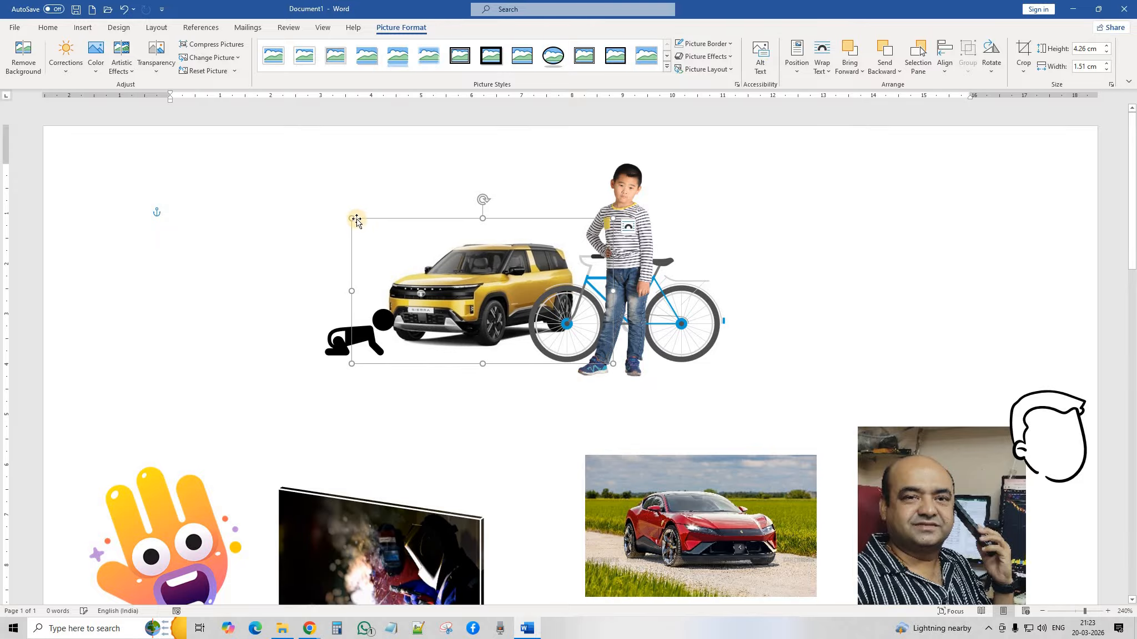
left_click_drag(328, 212, 308, 201)
left_click_drag(475, 237, 500, 243)
left_click_drag(356, 332, 372, 351)
left_click(730, 223)
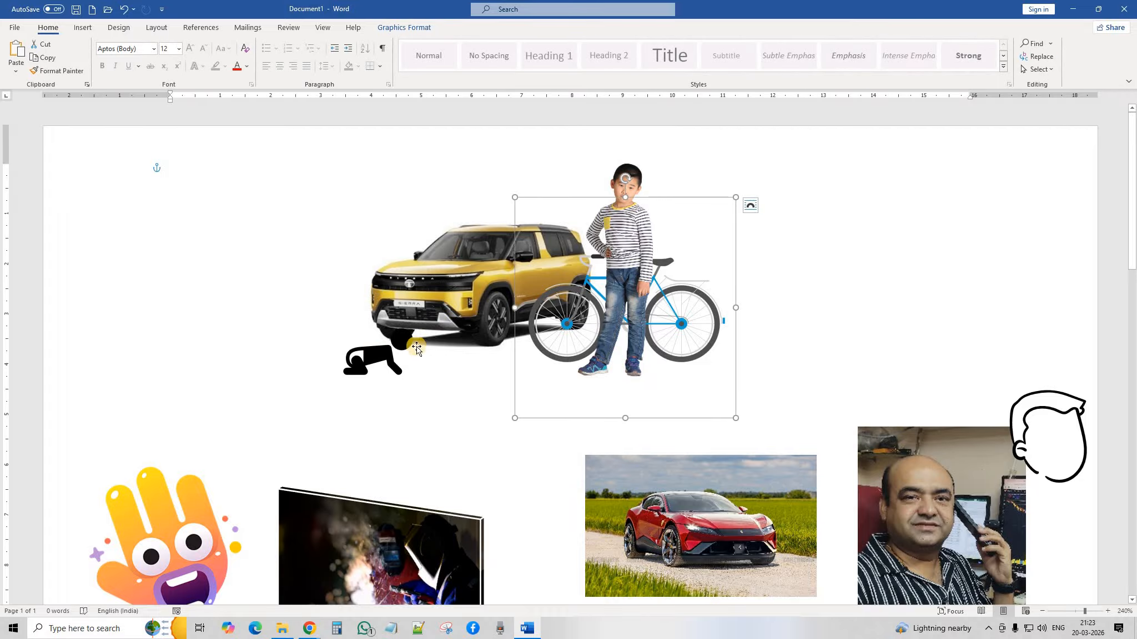
Select the bicycle, boy, yellow SUV and crawling baby together and group them.
left_click(385, 367)
left_click(679, 326)
left_click(637, 174, "ctrl")
left_click(469, 286, "ctrl")
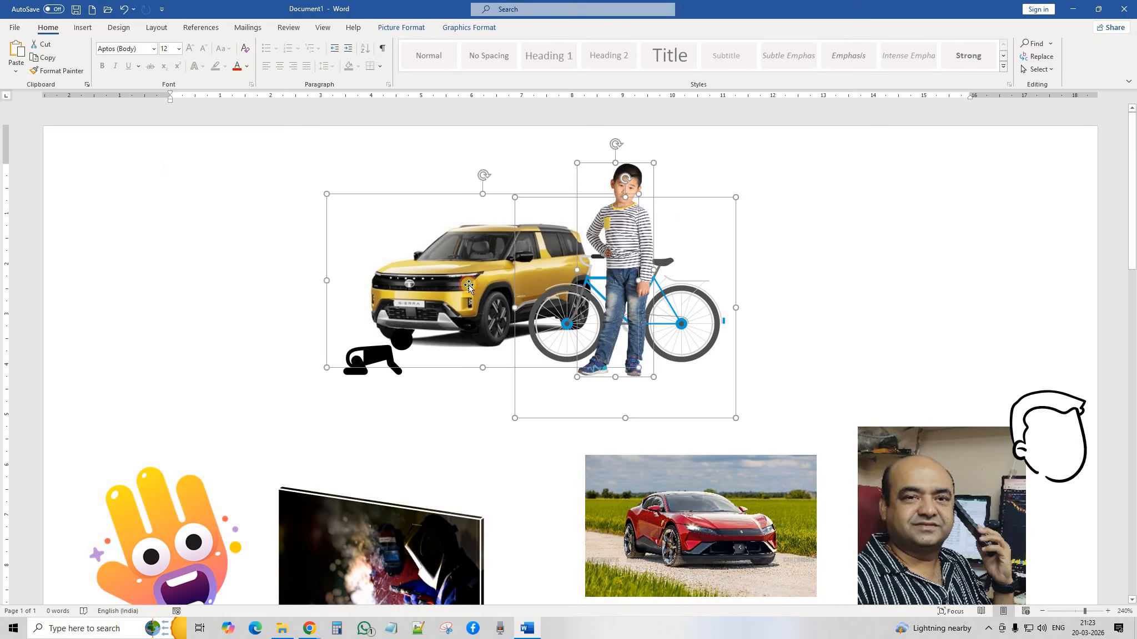
left_click(395, 372, "ctrl")
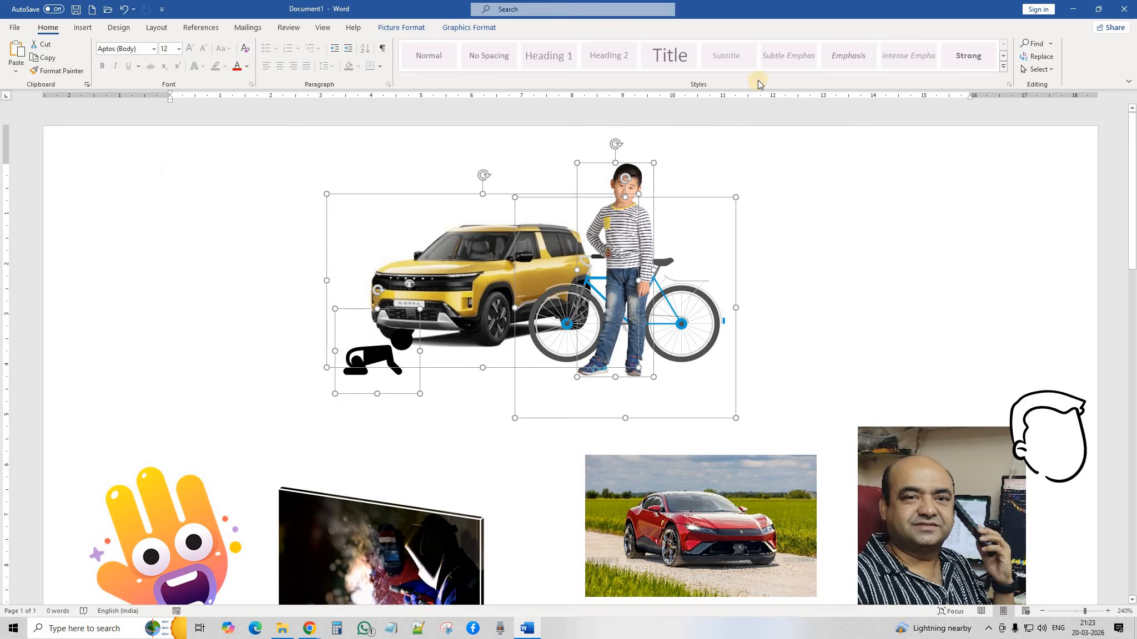
left_click(398, 29)
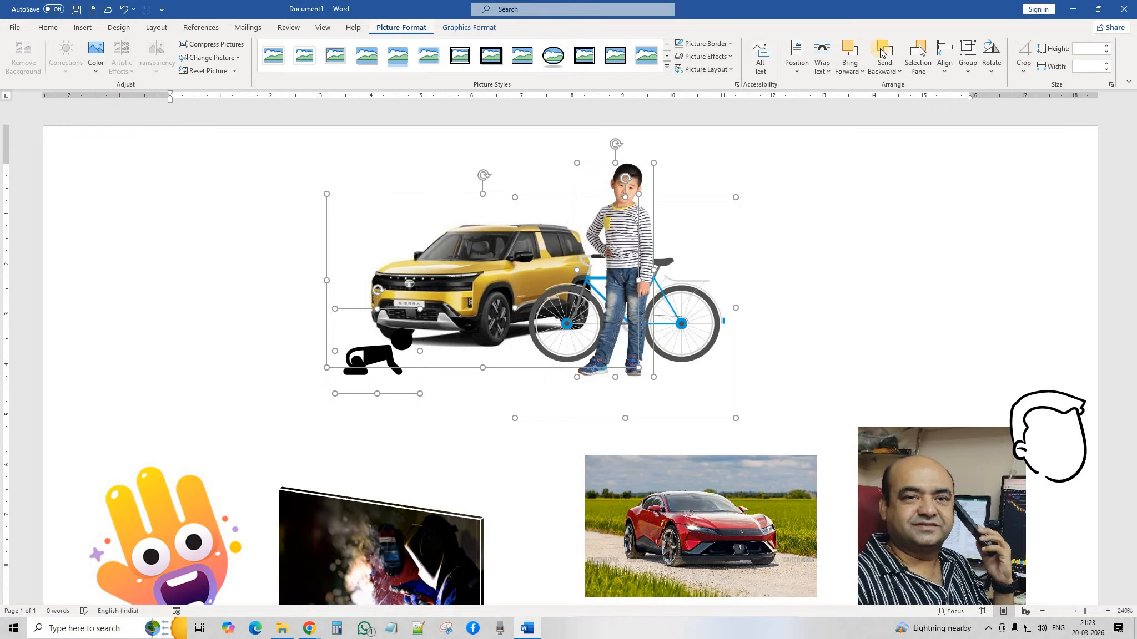
left_click(968, 70)
left_click(978, 89)
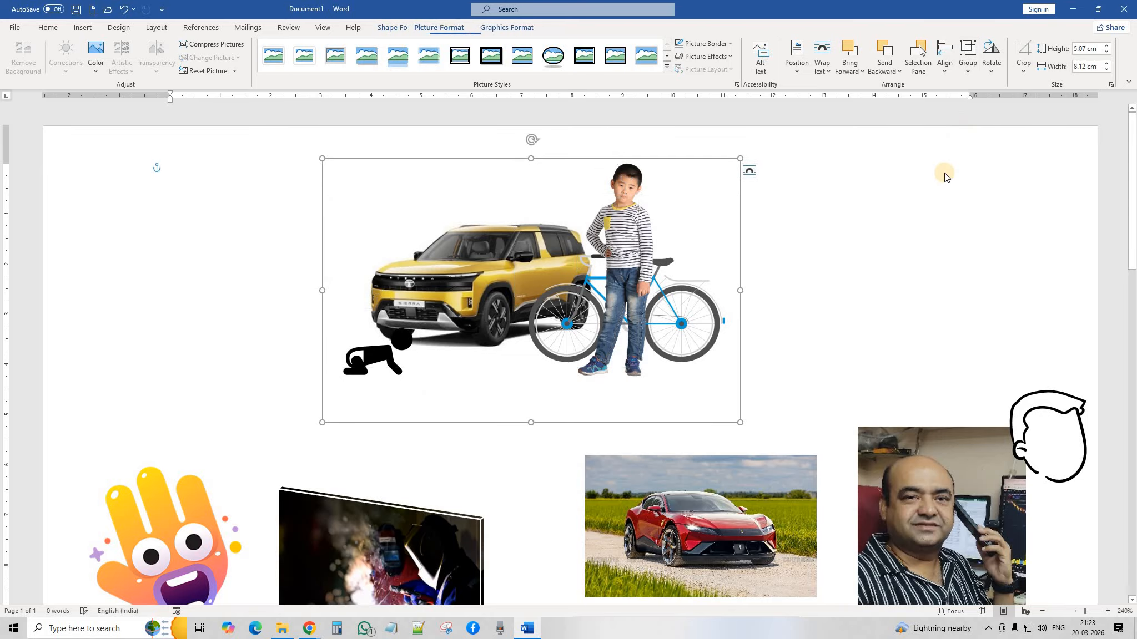
Shrink the grouped scene to about 3.12 cm high by 4.9 cm wide and move it toward the page's upper left.
left_click_drag(665, 240, 541, 233)
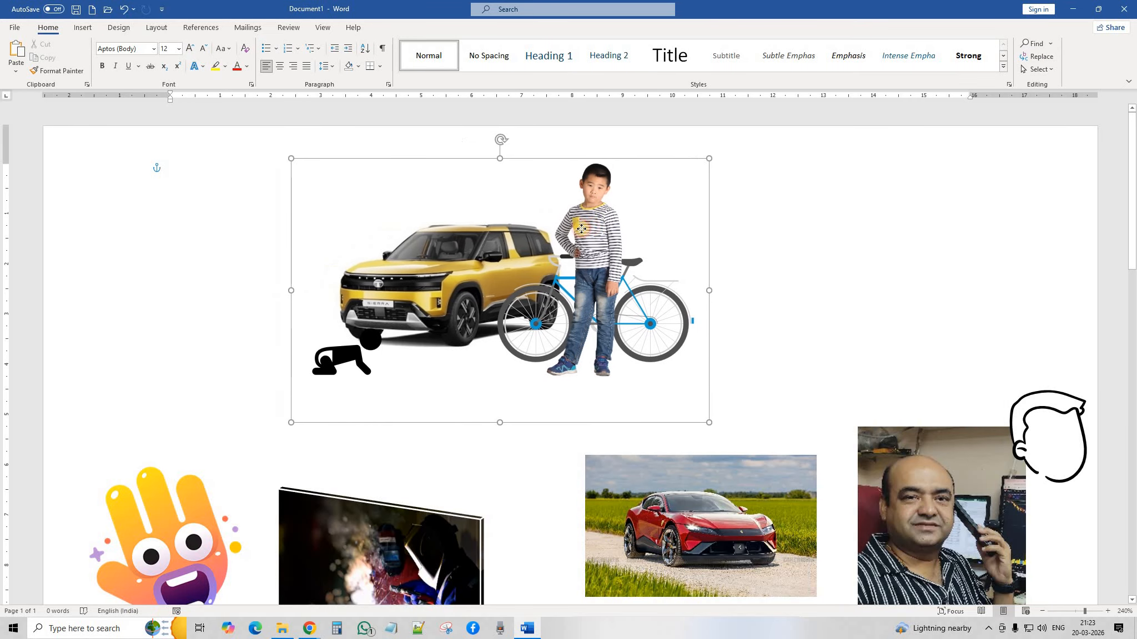
left_click_drag(301, 165, 450, 256)
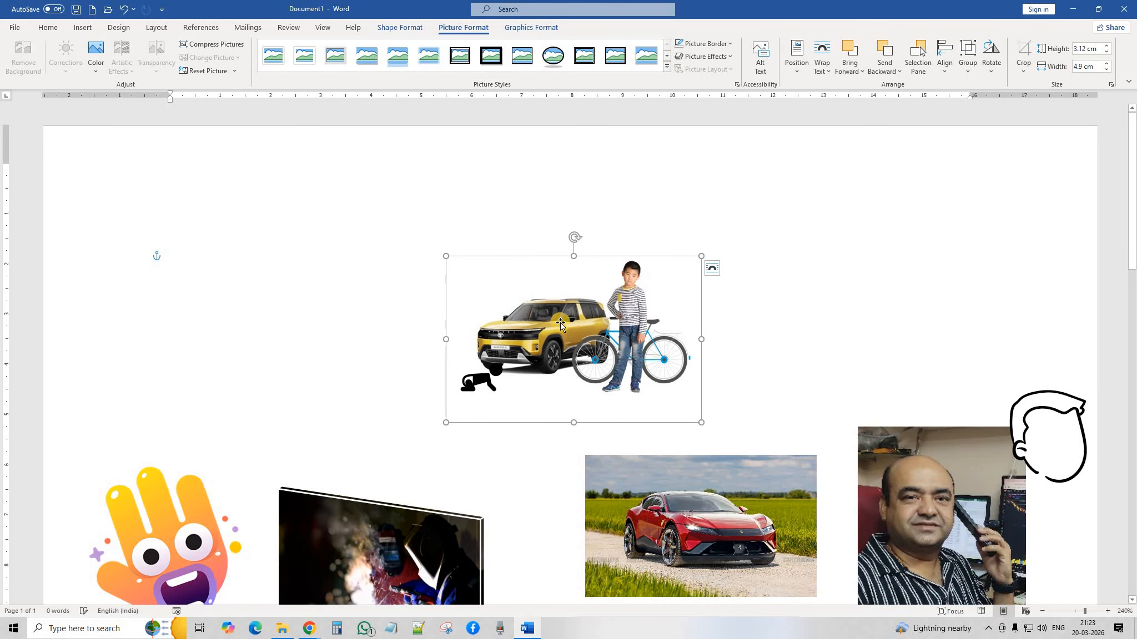
mouse_move(300, 263)
left_mouse_down()
mouse_move(311, 268)
mouse_move(281, 269)
left_mouse_up()
left_click(573, 273)
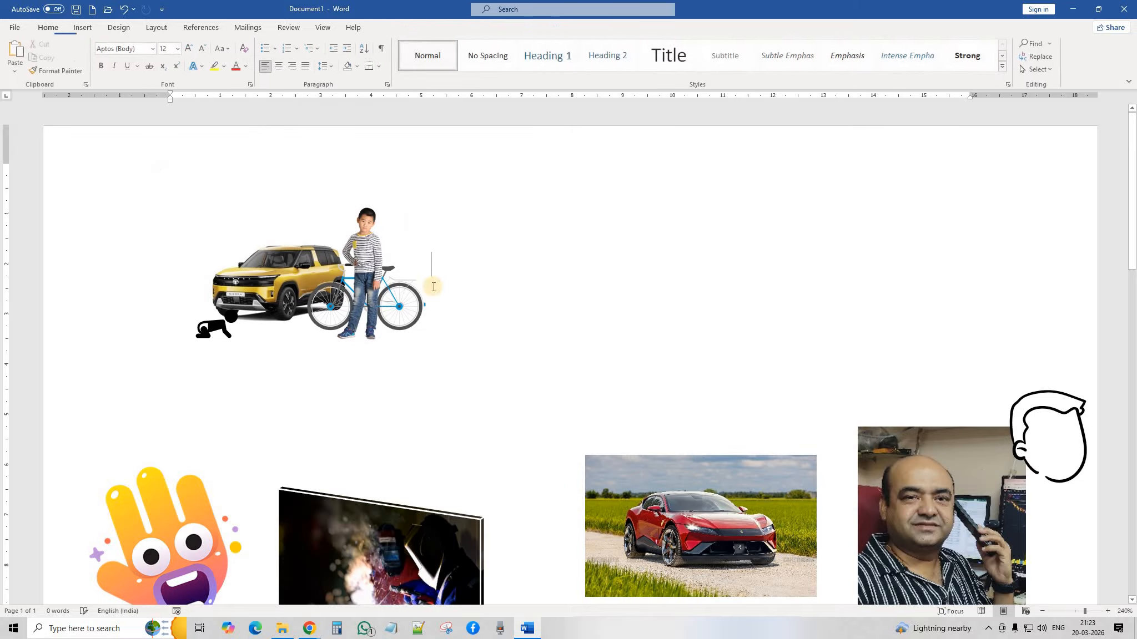
left_click_drag(375, 275, 387, 312)
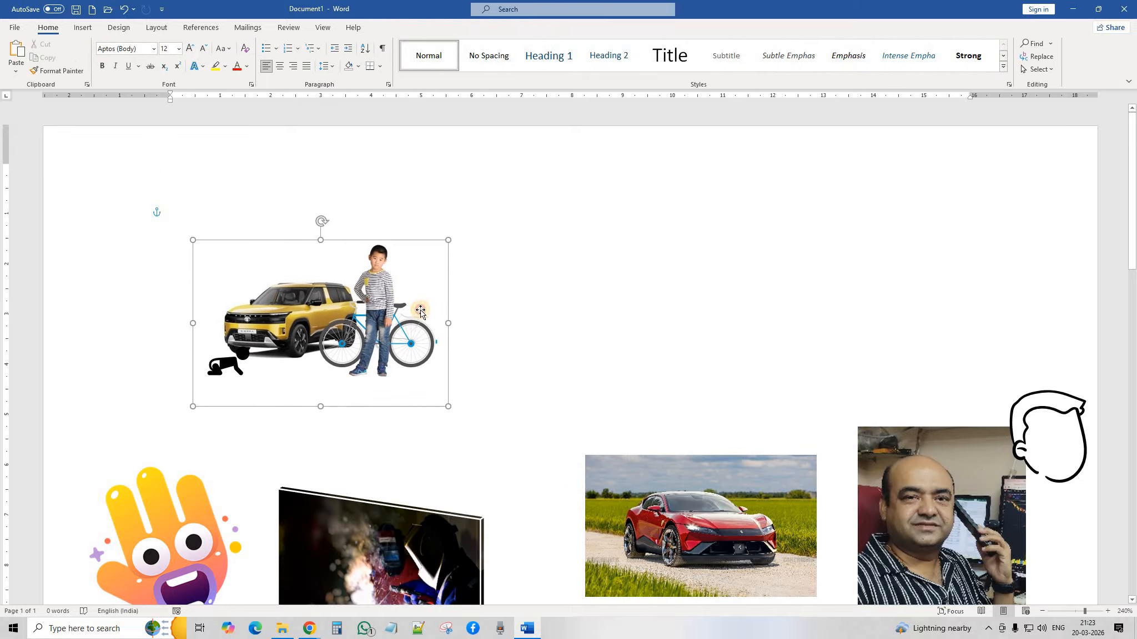
left_click(513, 311)
left_click_drag(424, 382, 404, 345)
left_click(424, 362)
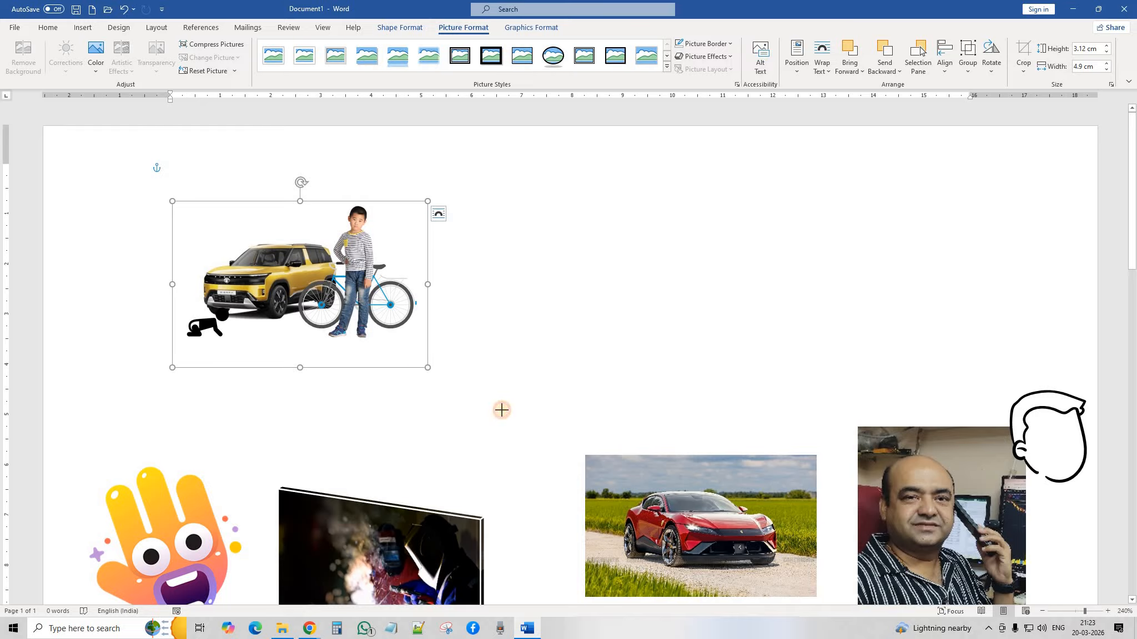
Enlarge the grouped scene to about 4.8 cm high by 7.83 cm wide and shift it slightly up and left.
left_click_drag(501, 410, 572, 448)
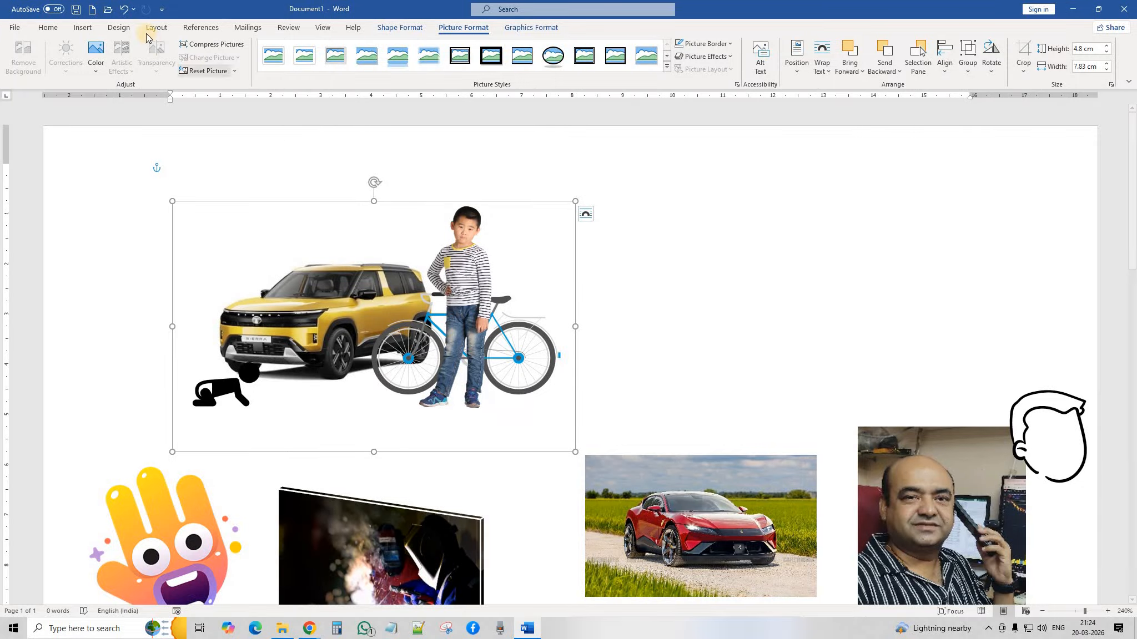
left_click(706, 288)
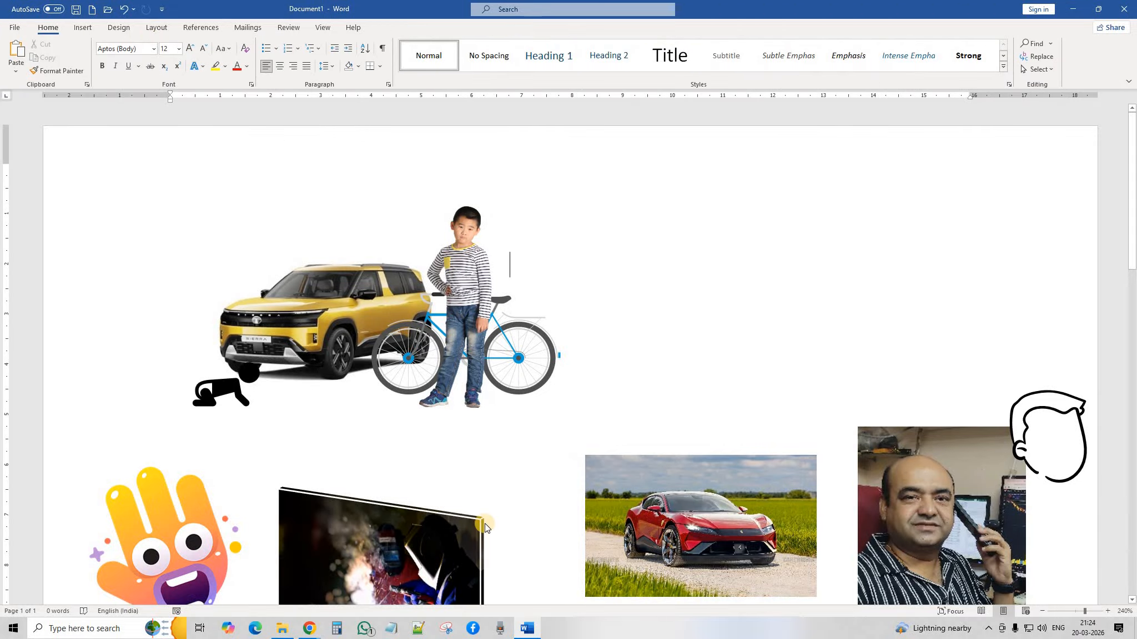
left_click_drag(420, 333, 375, 316)
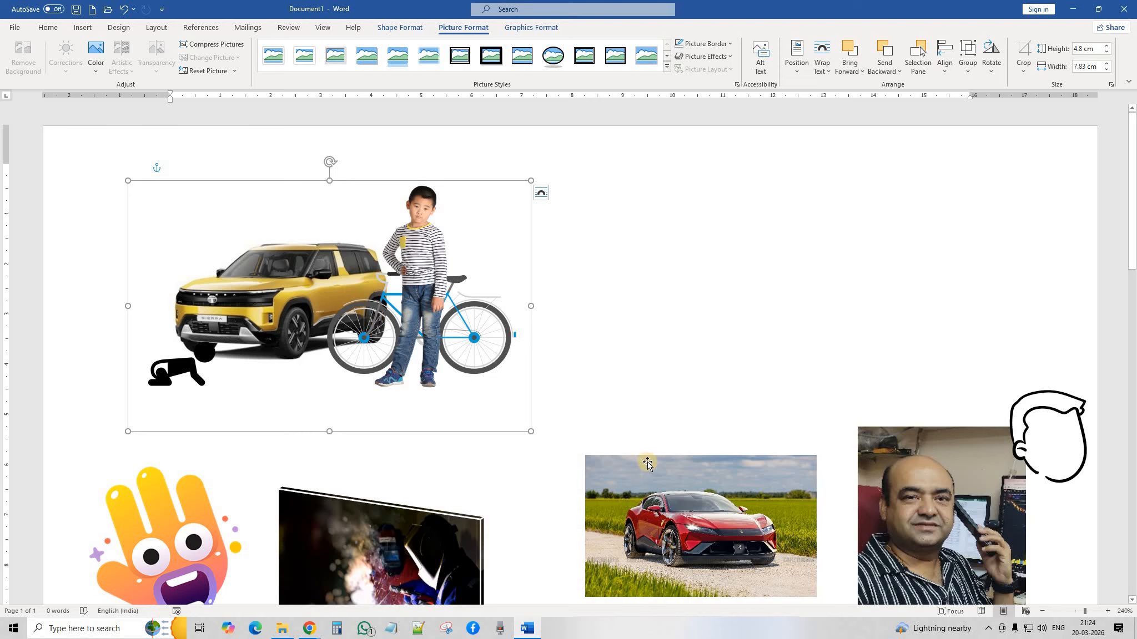
Delete the portrait photo, face outline icon, red car picture, welding picture, hand emoji and SmartArt graphic below the grouped scene.
left_click(950, 470)
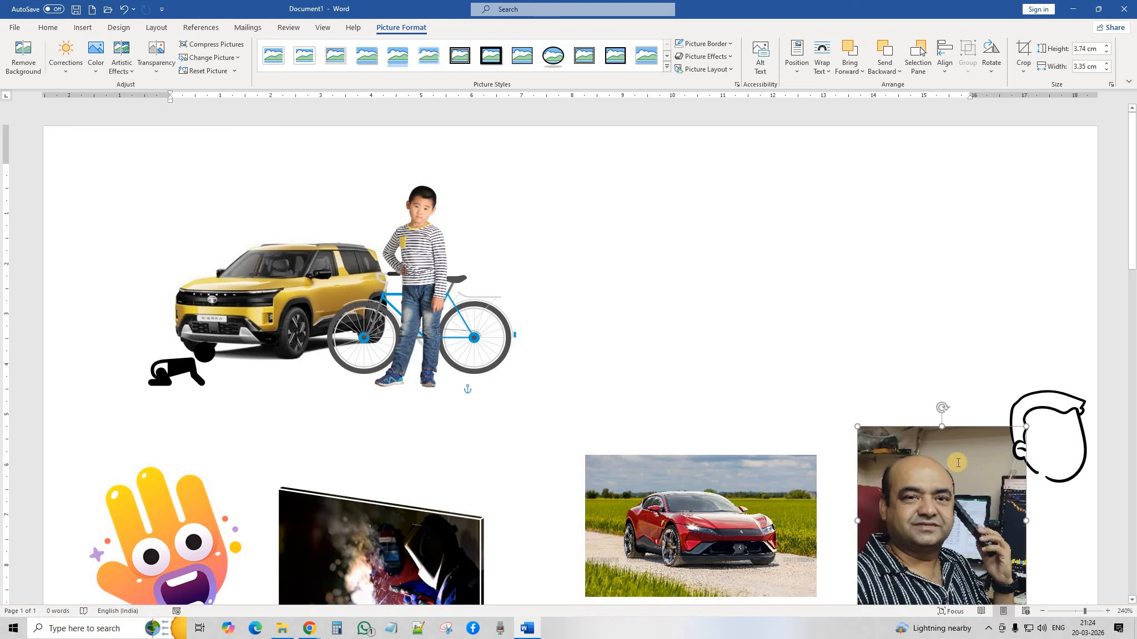
key("Delete")
left_click(1016, 449)
key("Delete")
left_click(727, 531)
key("Delete")
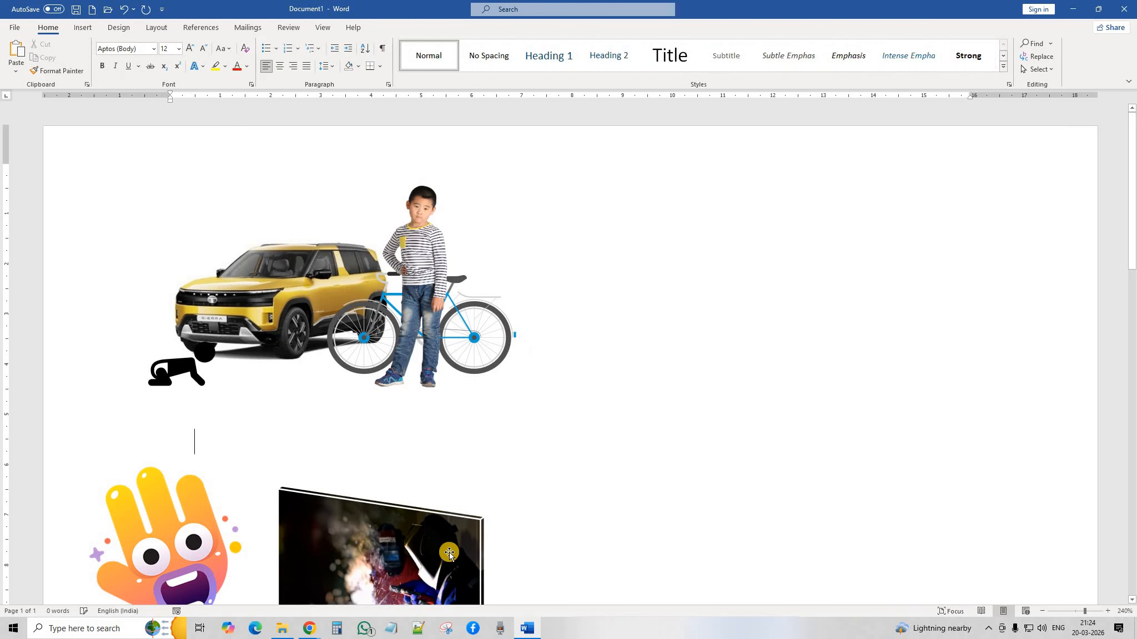
left_click(449, 552)
key("Delete")
left_click(139, 539)
key("Delete")
left_click(368, 519)
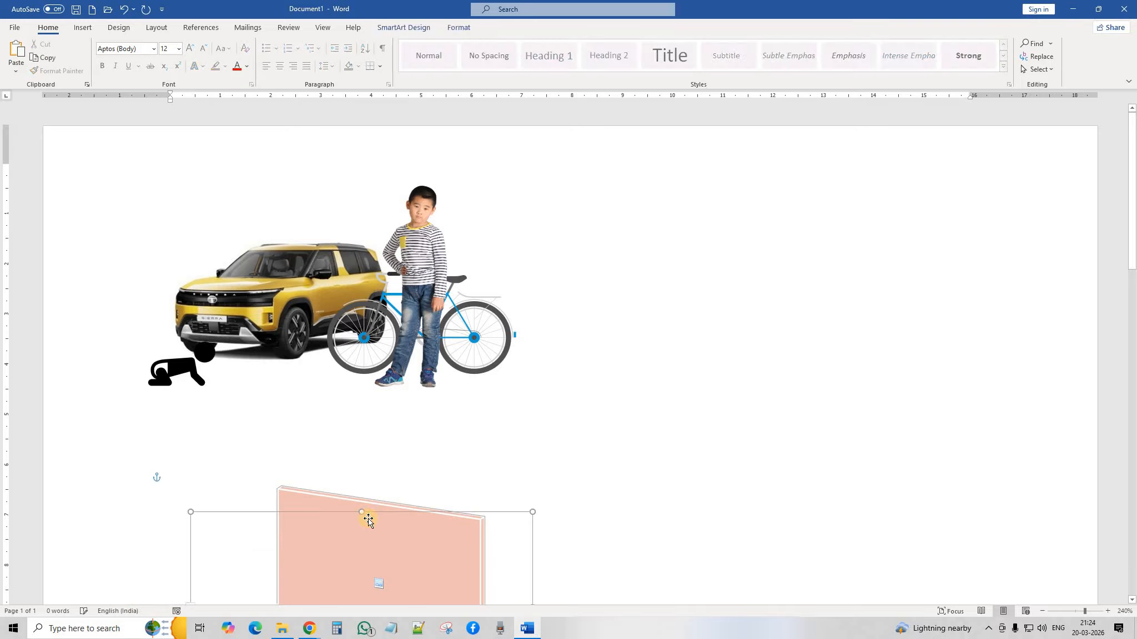
key("Delete")
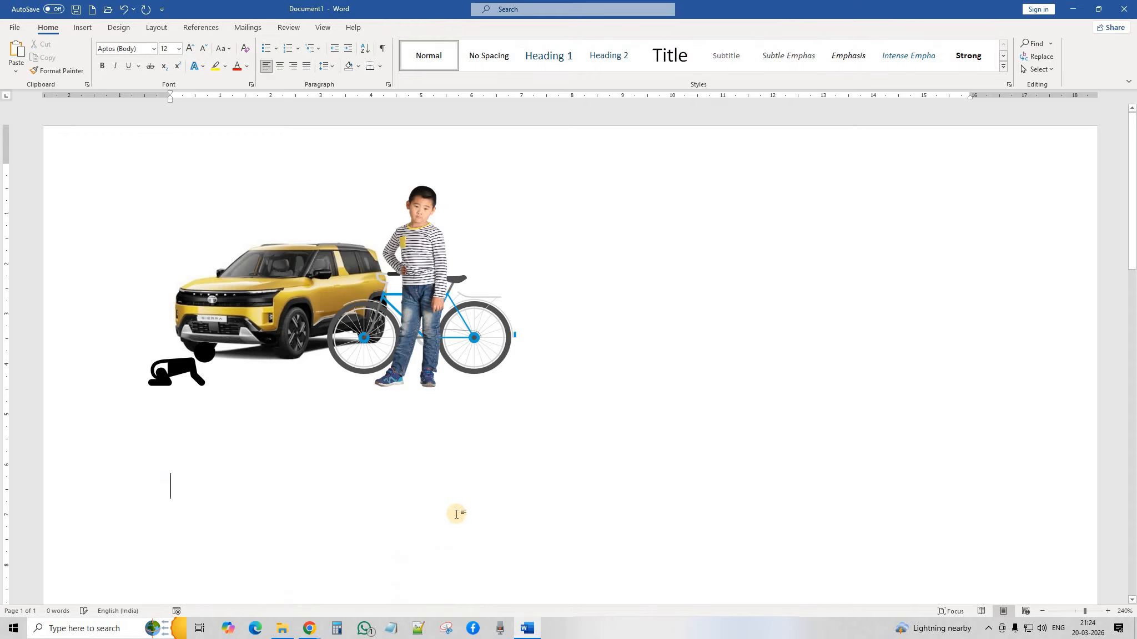
Move the grouped scene into the page's upper-left corner, shrink it by about a quarter, and deselect it.
scroll(525, 486, "down", 1)
scroll(402, 304, "up", 1)
left_click_drag(401, 304, 347, 282)
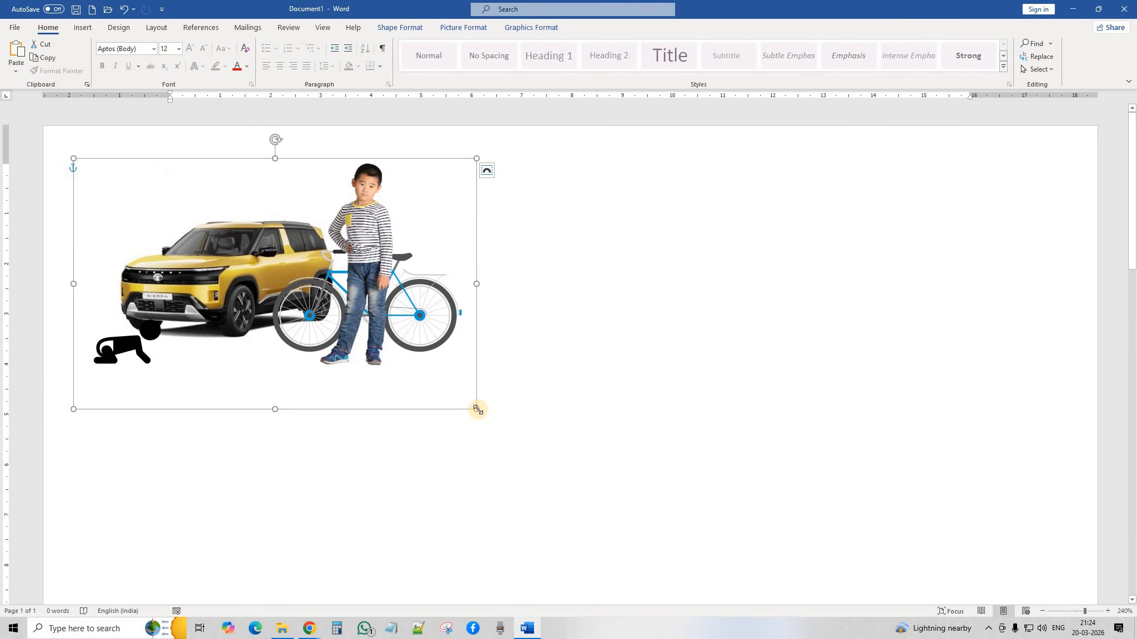
mouse_move(351, 346)
left_mouse_down()
mouse_move(330, 330)
mouse_move(351, 338)
left_mouse_up()
left_click(408, 332)
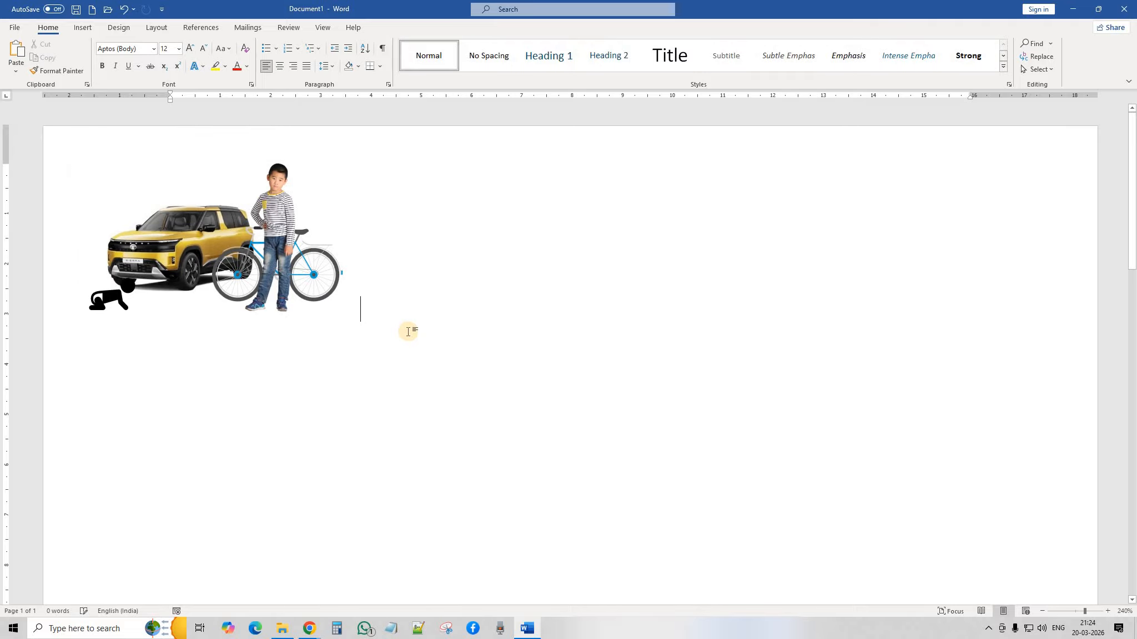
key("Return")
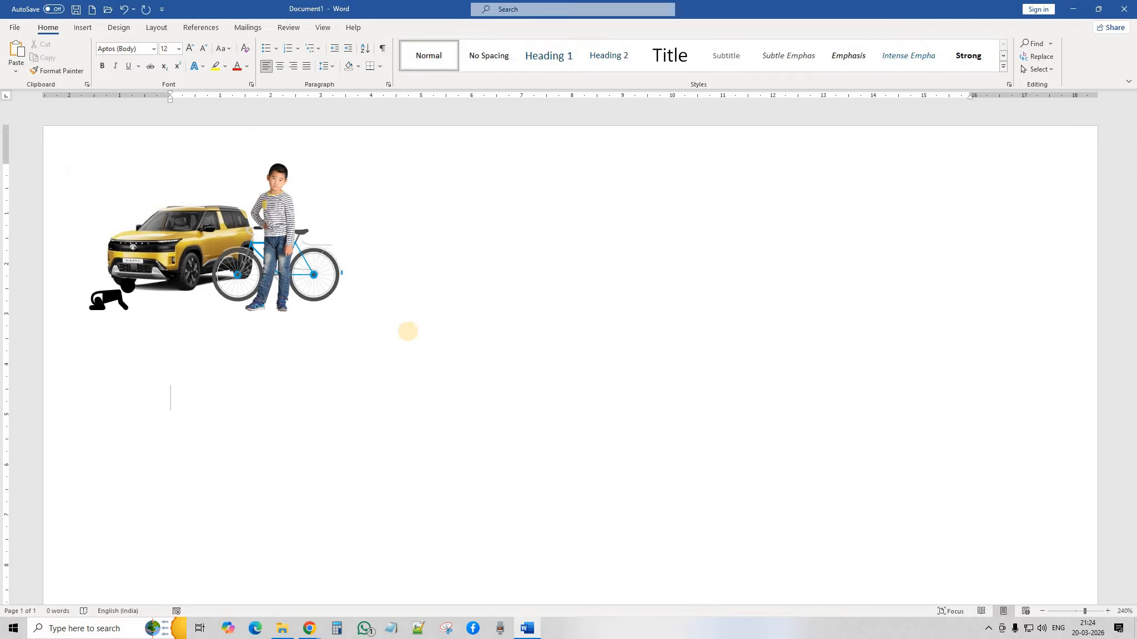
Draw a cloud shape about 5 cm wide in the blank area to the right of the grouped scene.
left_click(83, 28)
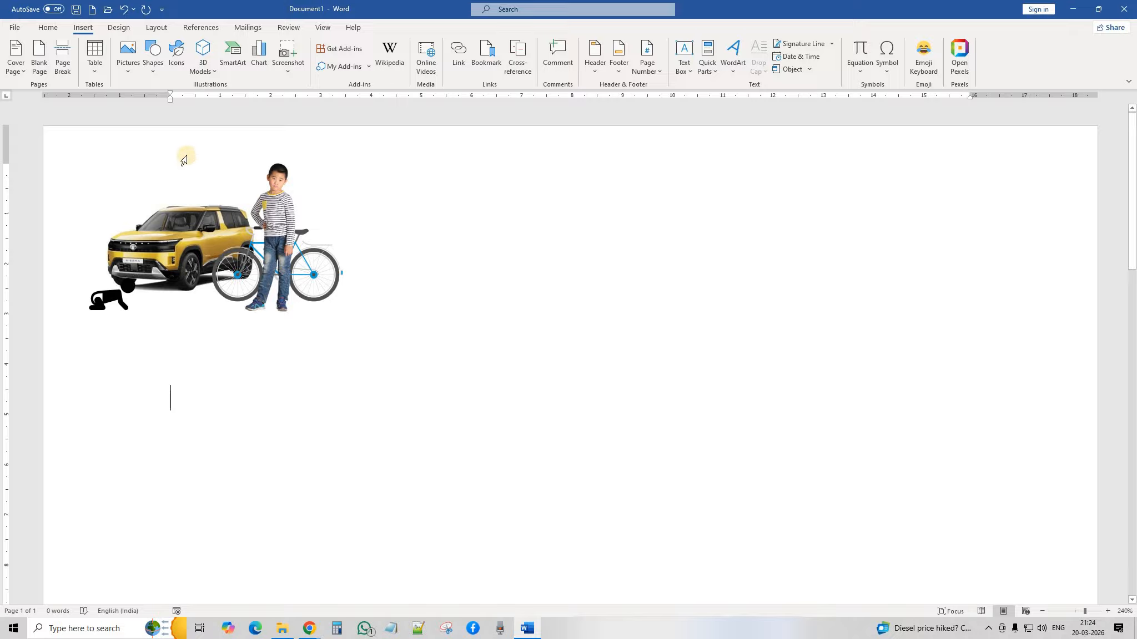
left_click(149, 70)
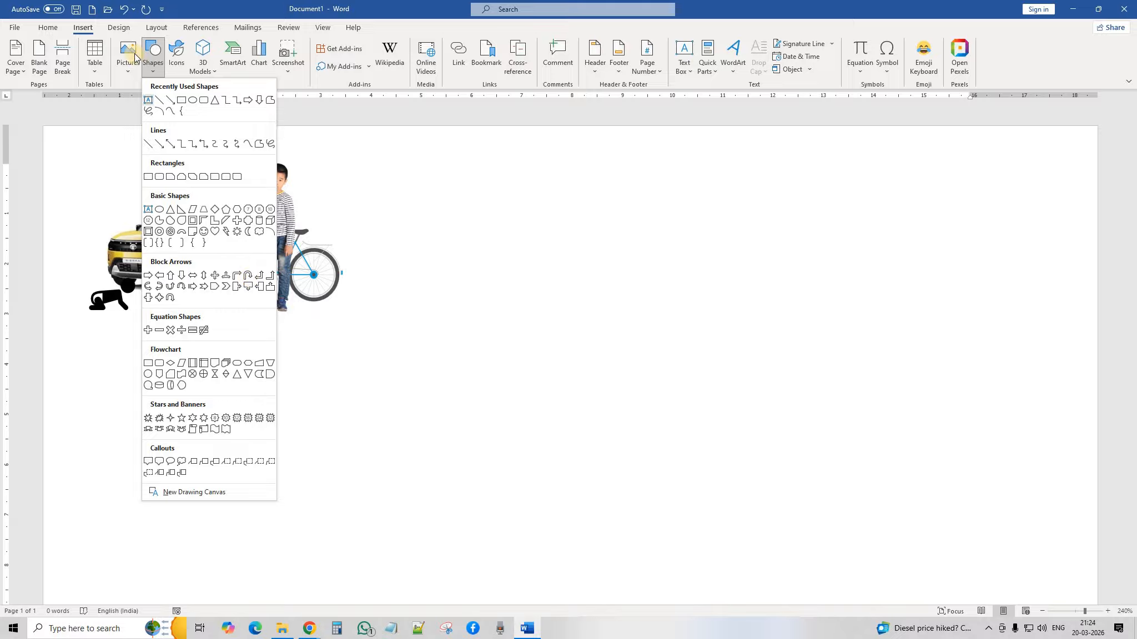
left_click(403, 222)
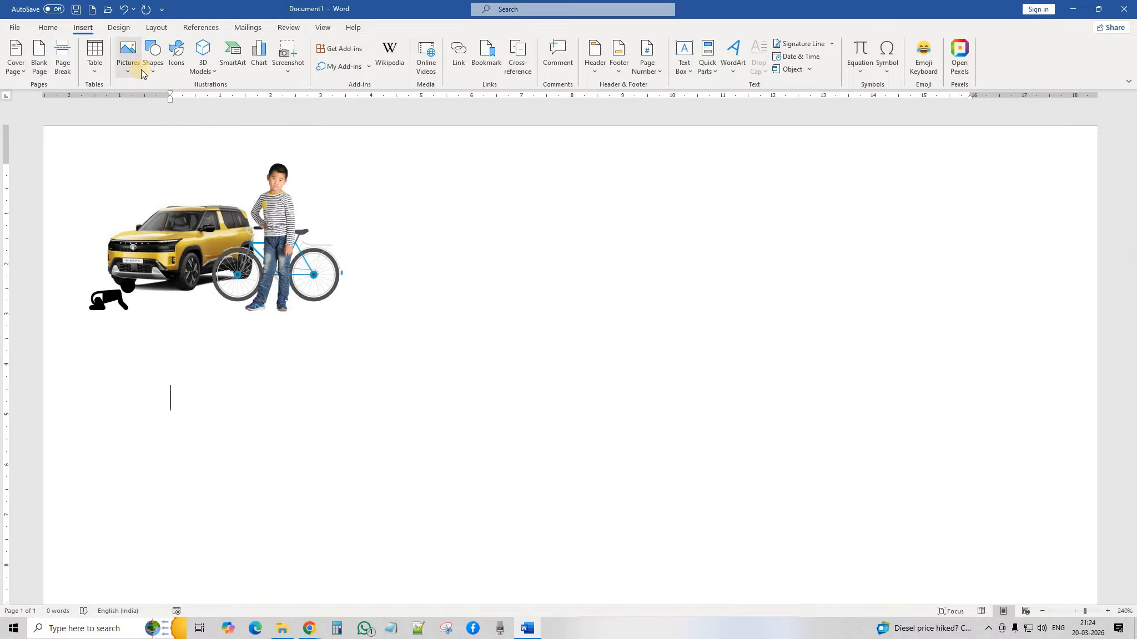
left_click(151, 71)
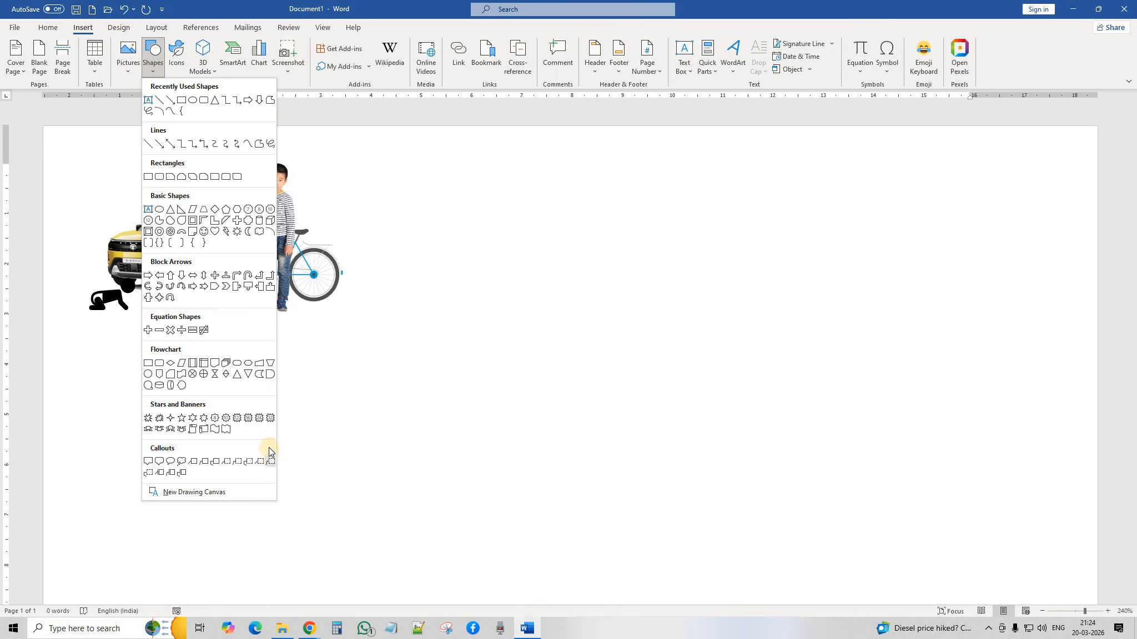
left_click(256, 233)
left_click_drag(517, 162, 770, 354)
left_click(721, 413)
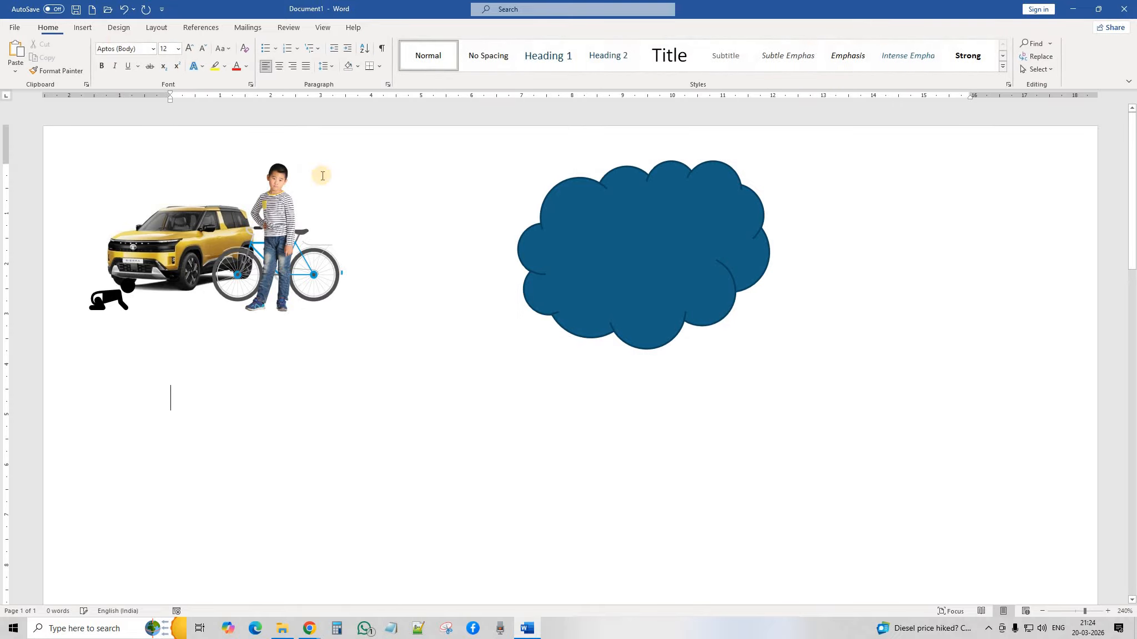
Draw a rectangle about 1.78 cm high by 8.74 cm wide below the cloud and deselect it.
left_click(84, 27)
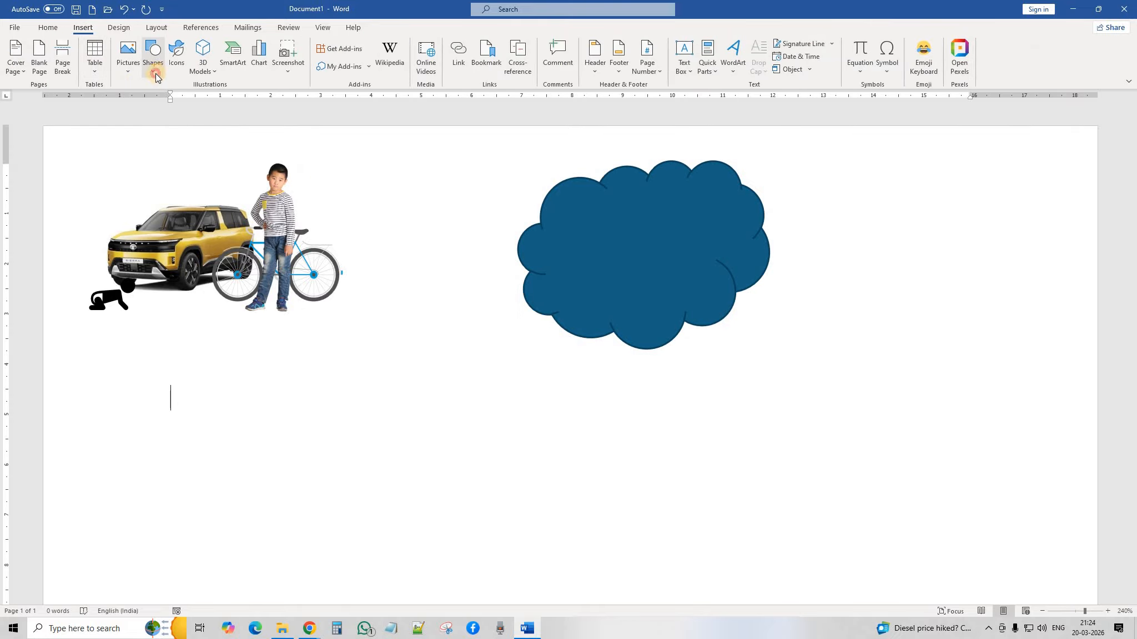
left_click(157, 71)
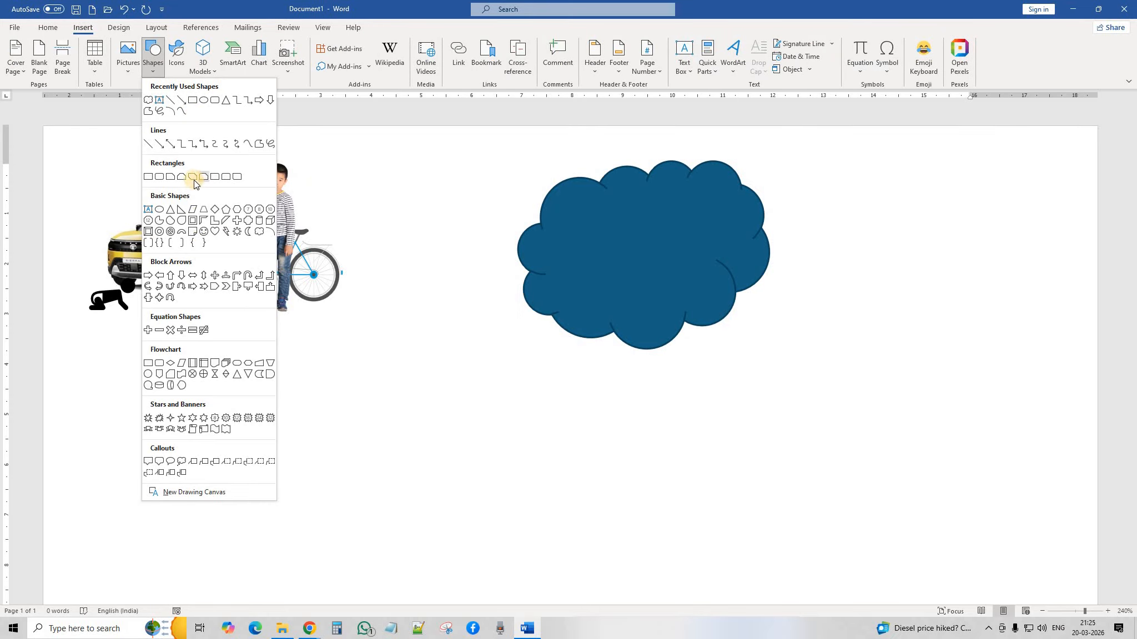
left_click(149, 176)
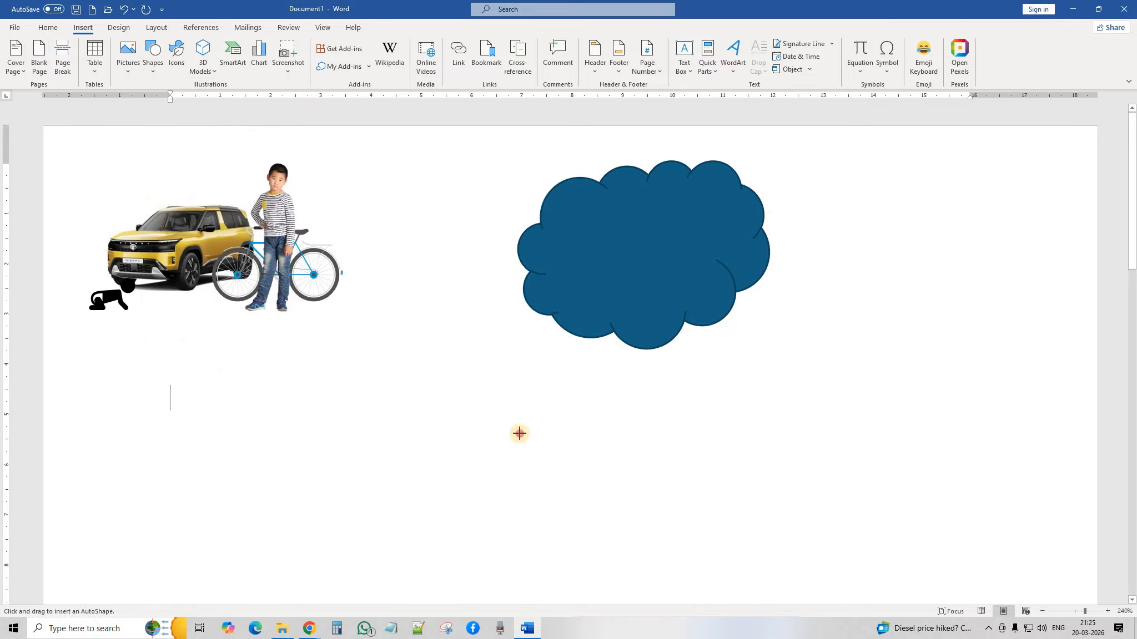
left_click_drag(416, 383, 856, 472)
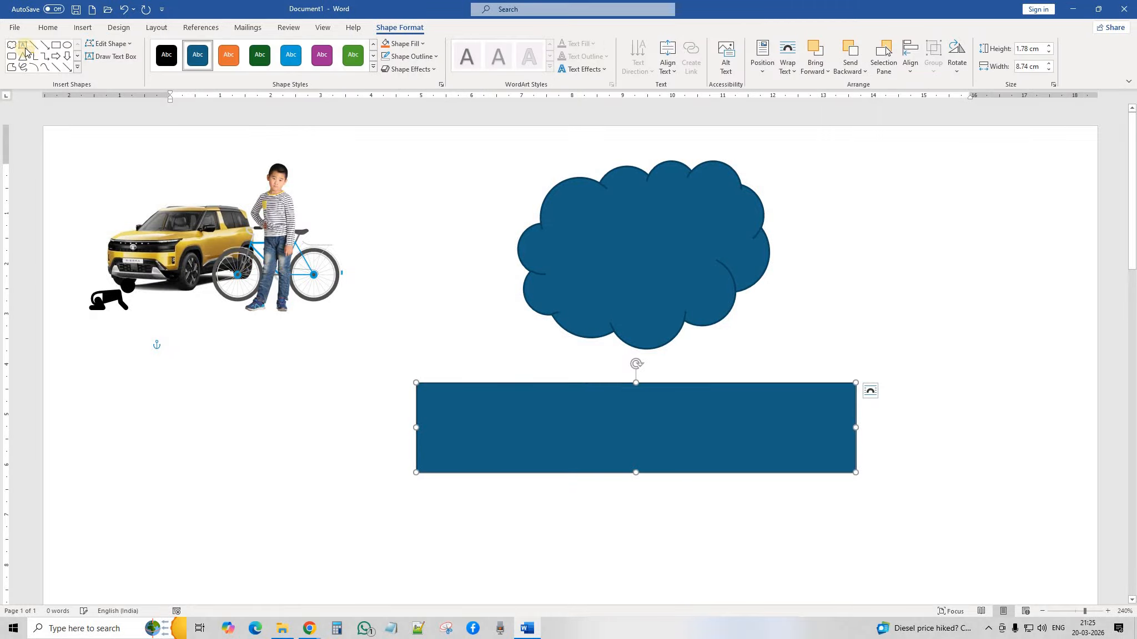
left_click(333, 383)
Draw a ribbon banner about 2.35 cm high by 11.73 cm wide below the rectangle.
left_click(83, 27)
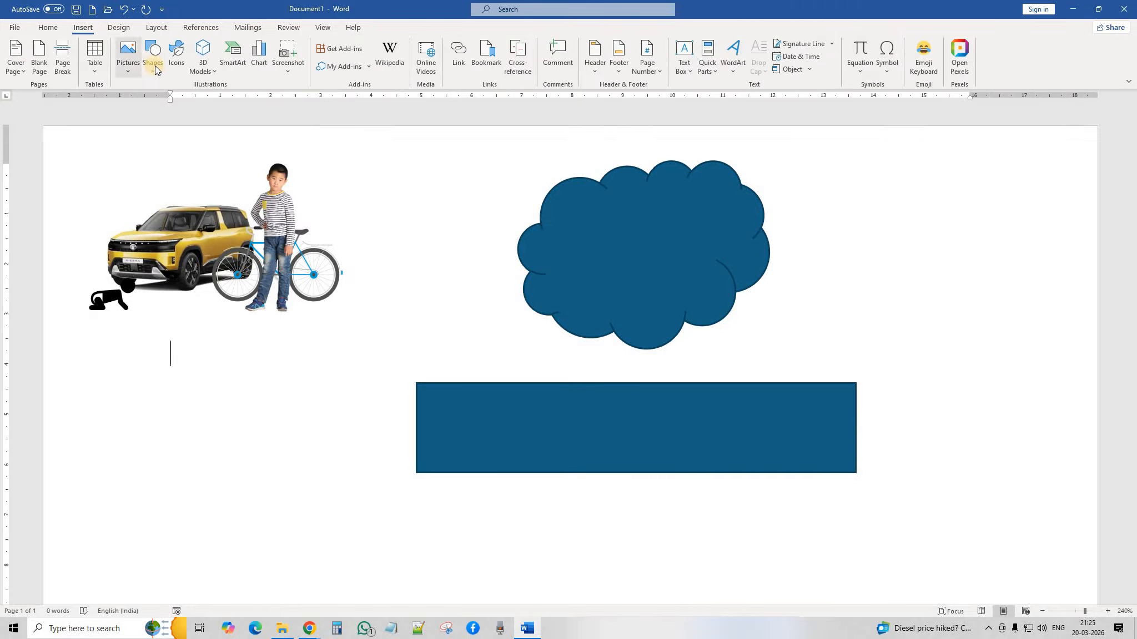
left_click(152, 73)
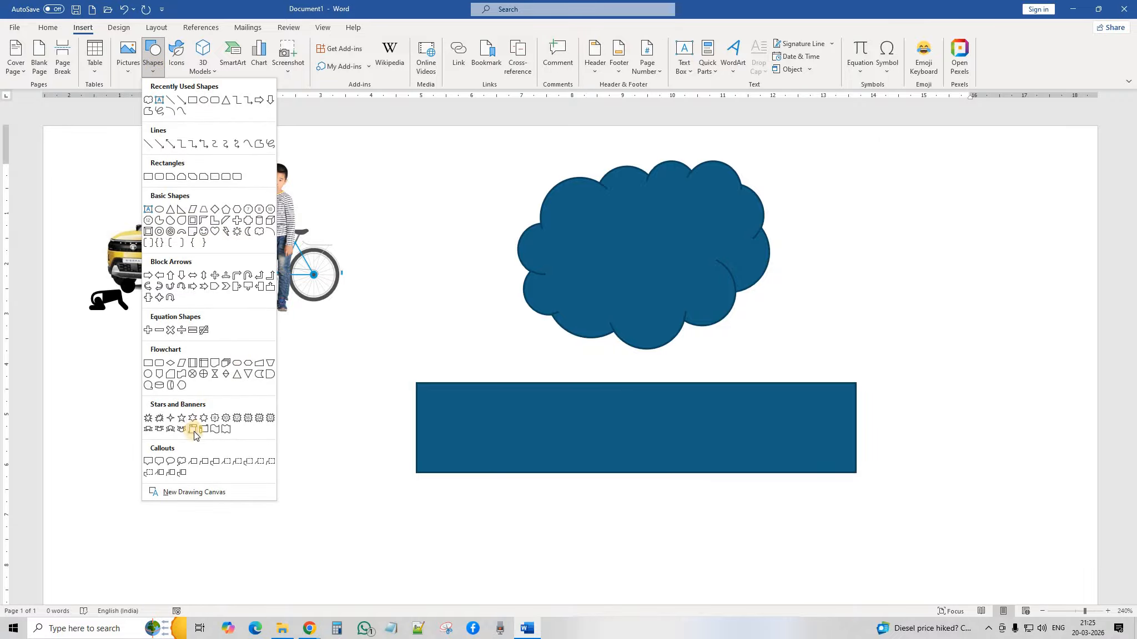
left_click(159, 430)
scroll(396, 467, "down", 5)
scroll(359, 313, "up", 2)
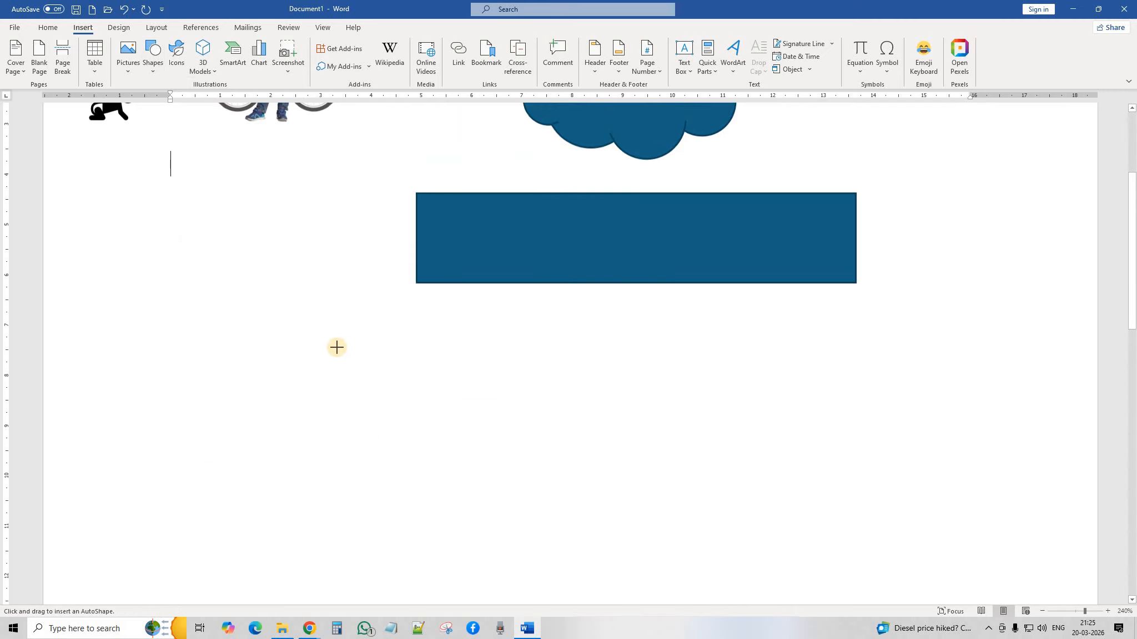
left_click_drag(327, 332, 919, 451)
Label the cloud INDIA and the rectangle NICS COMPUTER.
scroll(926, 247, "up", 4)
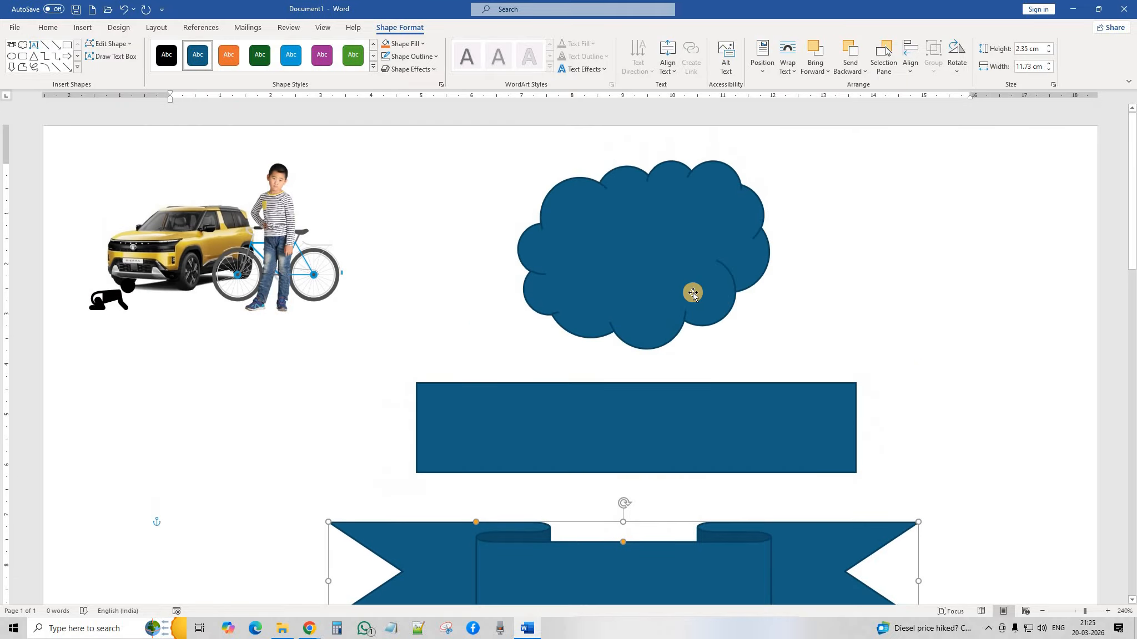
left_click(633, 249)
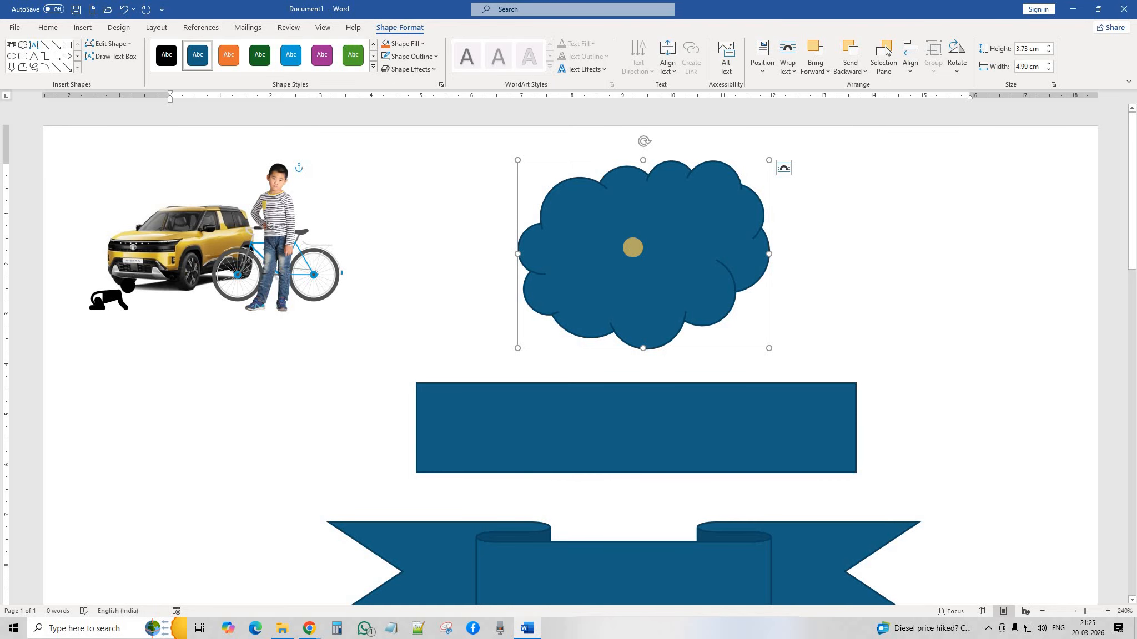
type("NDIA")
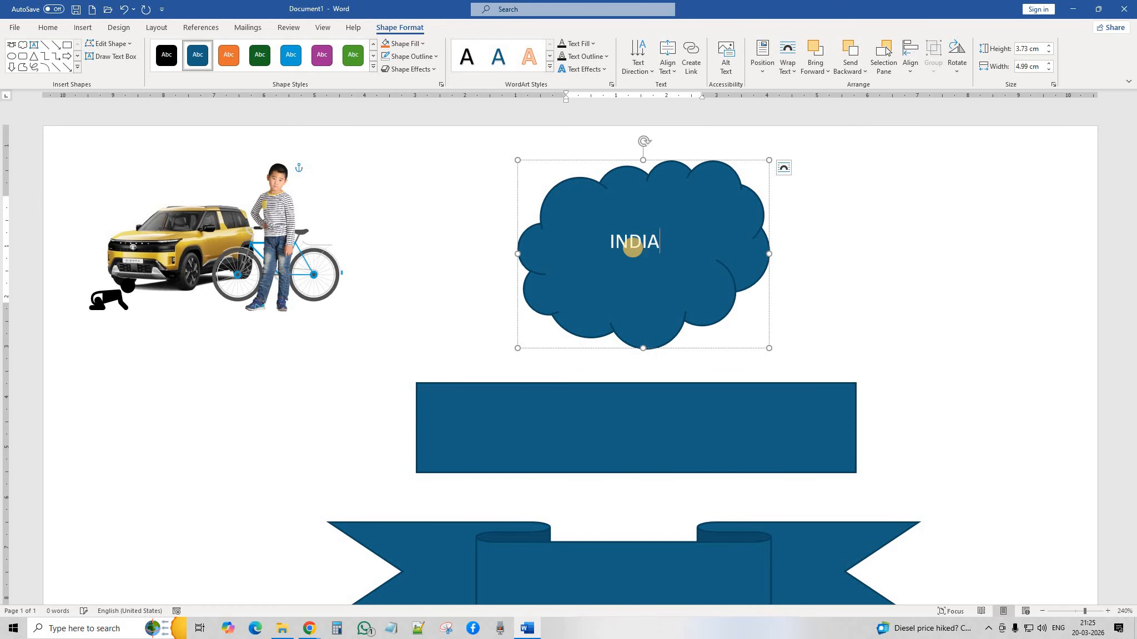
left_click(635, 434)
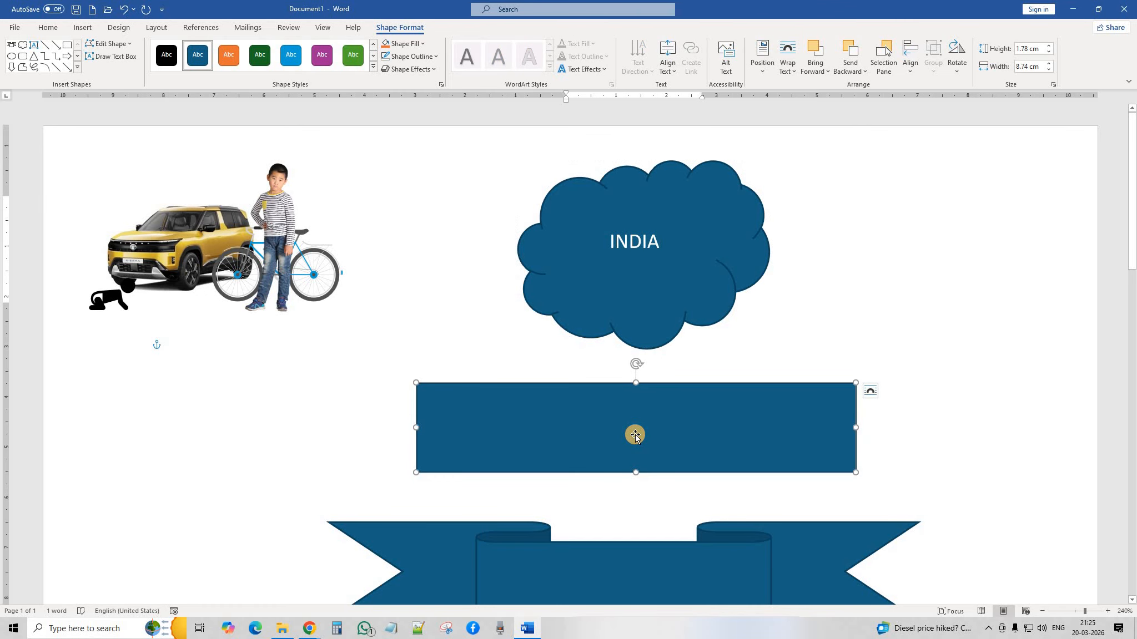
type("NICS COM")
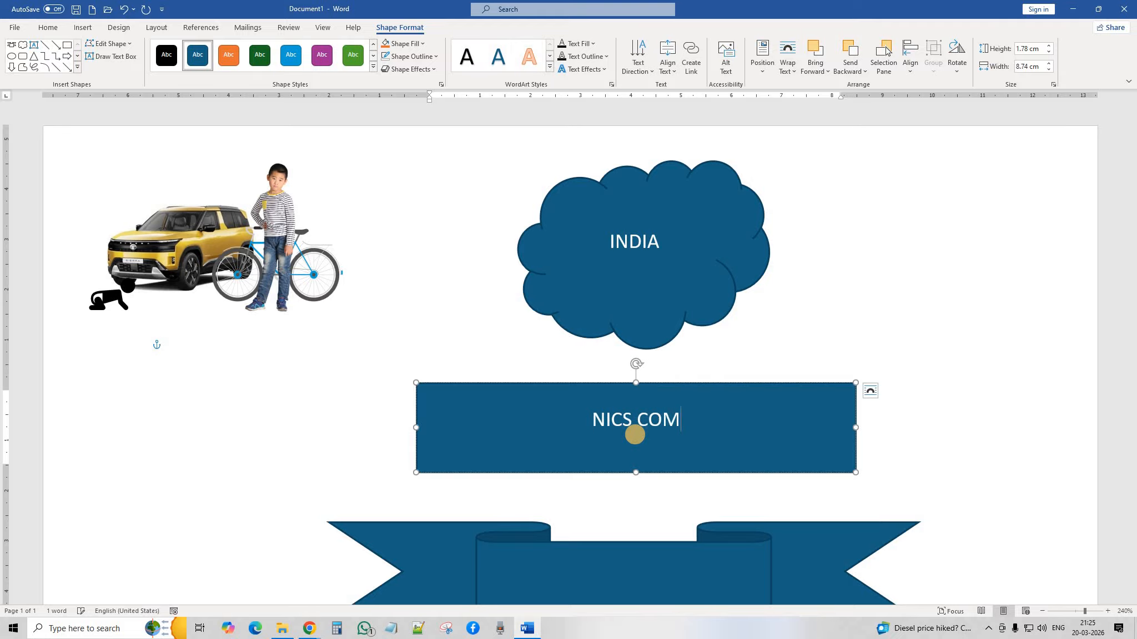
type("PUTER")
Add the text WEST BENGAL inside the ribbon banner.
scroll(682, 432, "down", 2)
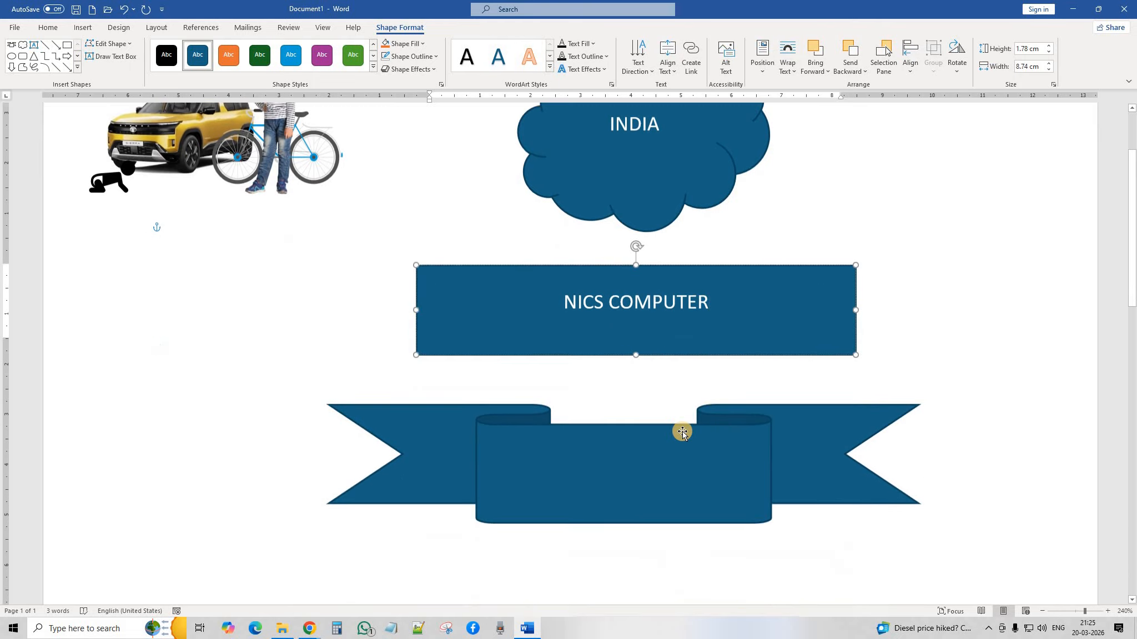
left_click(665, 443)
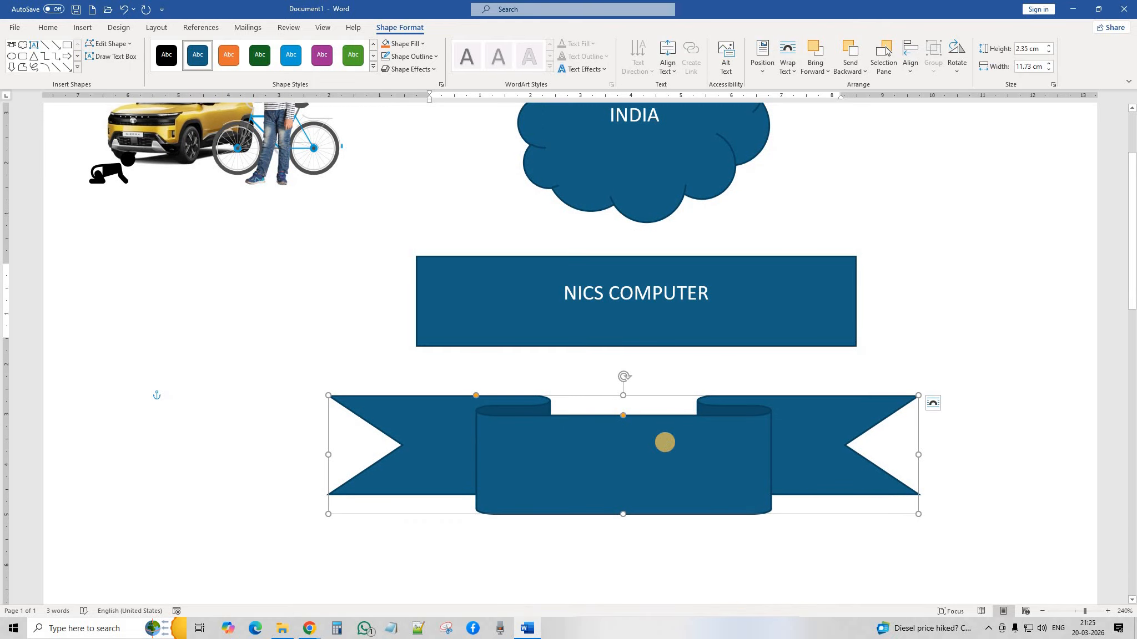
type("WEST")
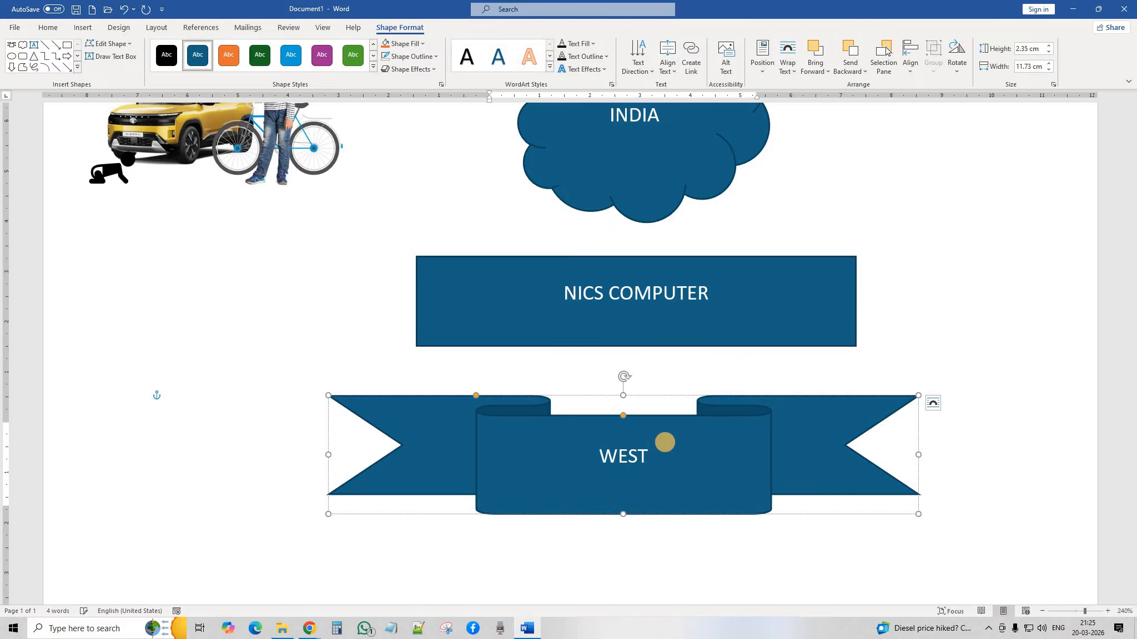
type(" BENGAL")
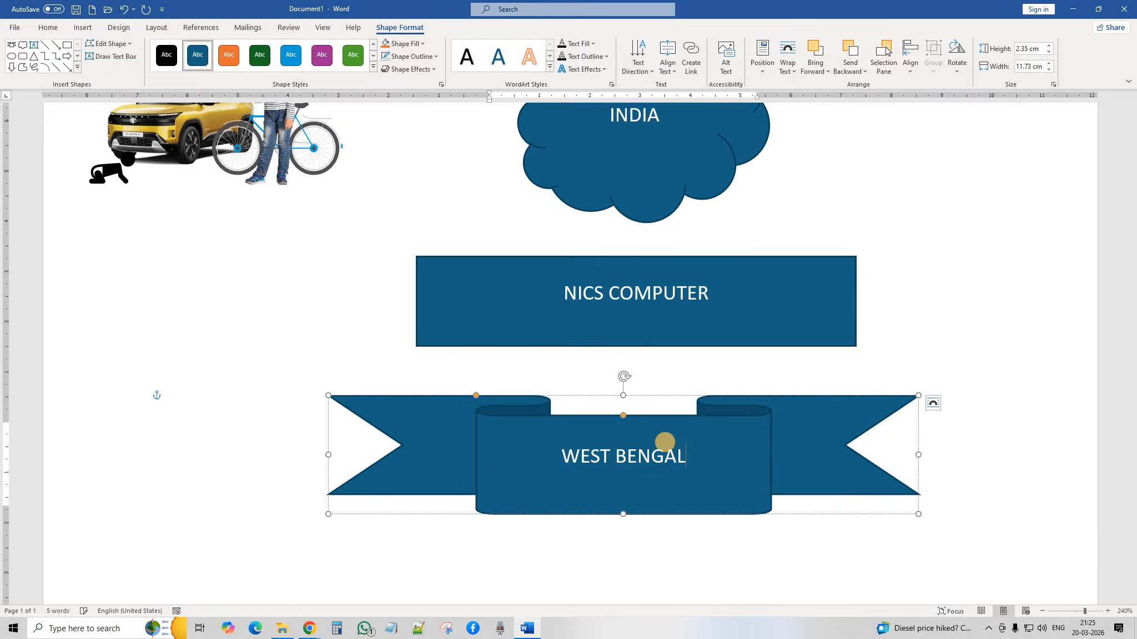
Shift the INDIA cloud and the NICS COMPUTER rectangle slightly to the left.
scroll(728, 251, "up", 2)
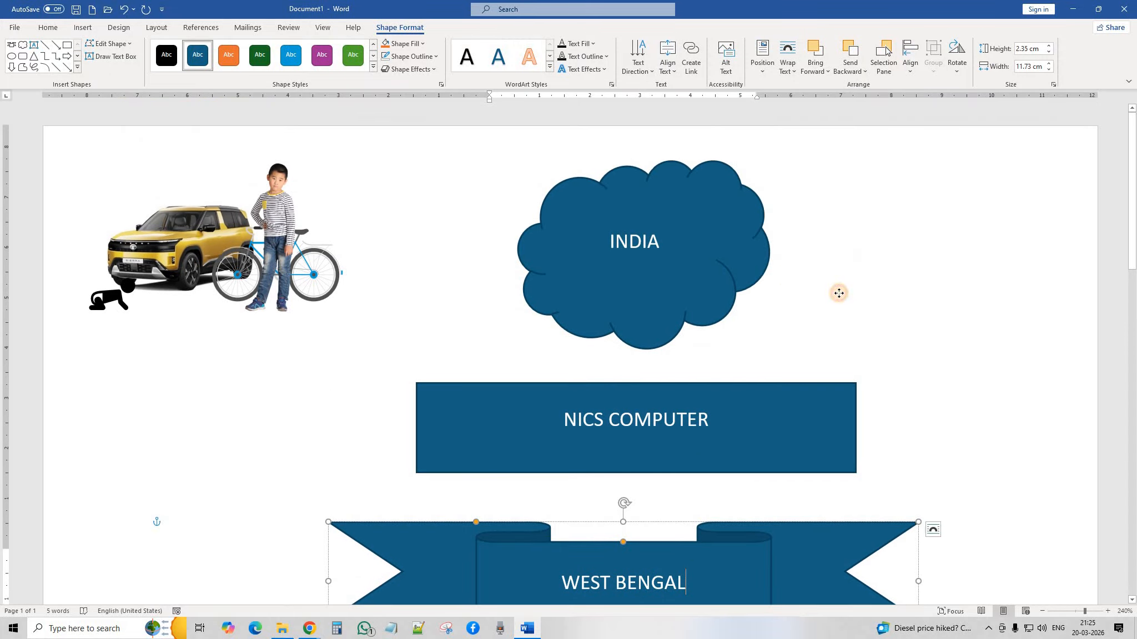
mouse_move(676, 252)
left_mouse_down()
mouse_move(714, 251)
mouse_move(663, 250)
left_mouse_up()
mouse_move(723, 385)
left_mouse_down()
mouse_move(695, 390)
mouse_move(708, 387)
left_mouse_up()
Move the WEST BENGAL banner toward the page's left edge and the NICS COMPUTER rectangle toward the right and slightly lower.
scroll(707, 430, "down", 2)
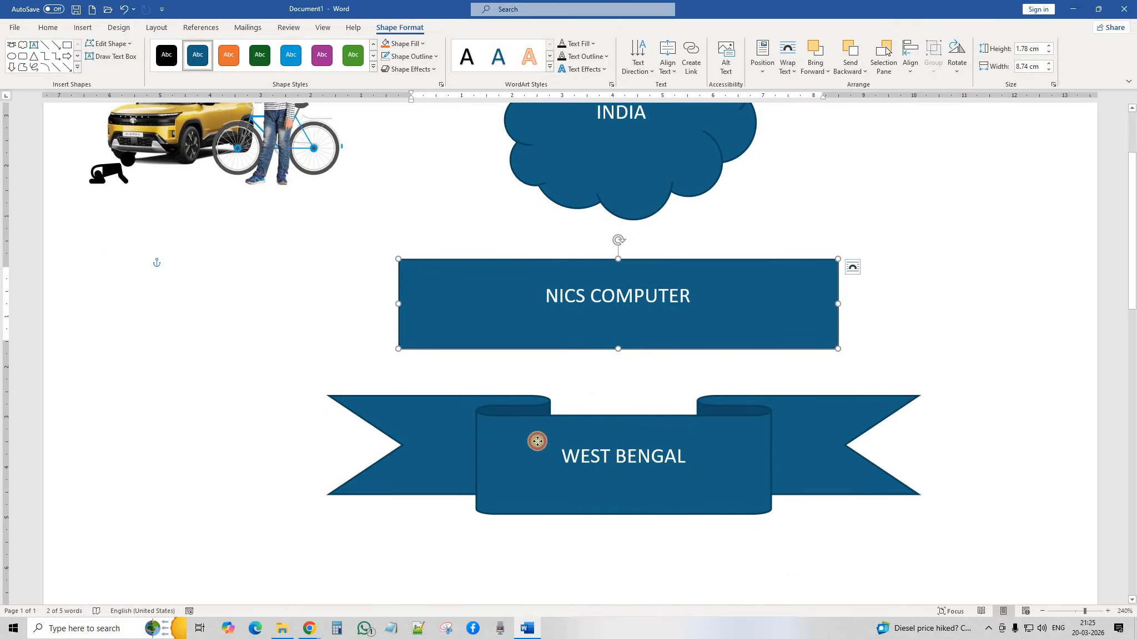
left_click_drag(537, 441, 310, 467)
left_click(822, 284)
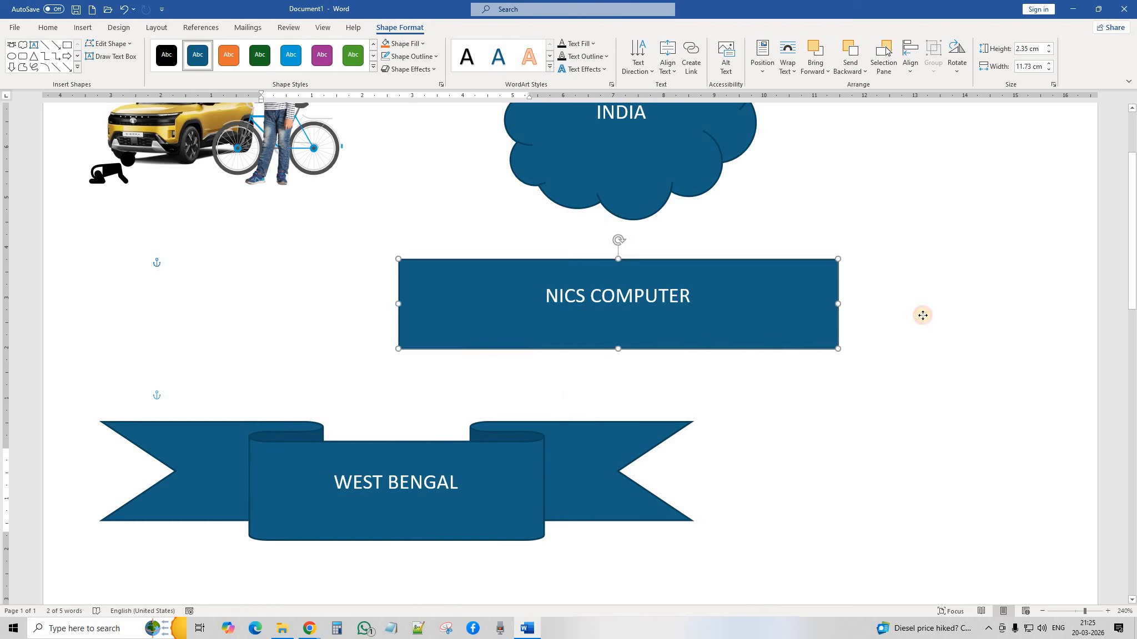
left_click_drag(922, 316, 926, 320)
Move the INDIA cloud between the grouped scene and the banner, and fine-tune the positions of the rectangle and banner.
left_click(695, 165)
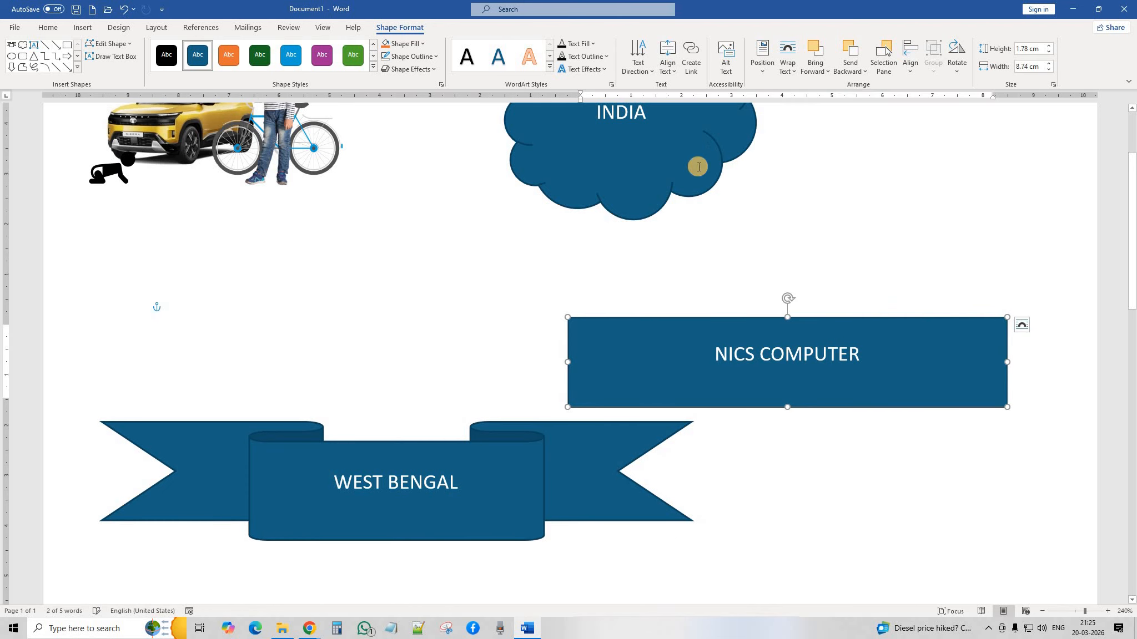
left_click(784, 207)
left_click_drag(632, 220, 398, 390)
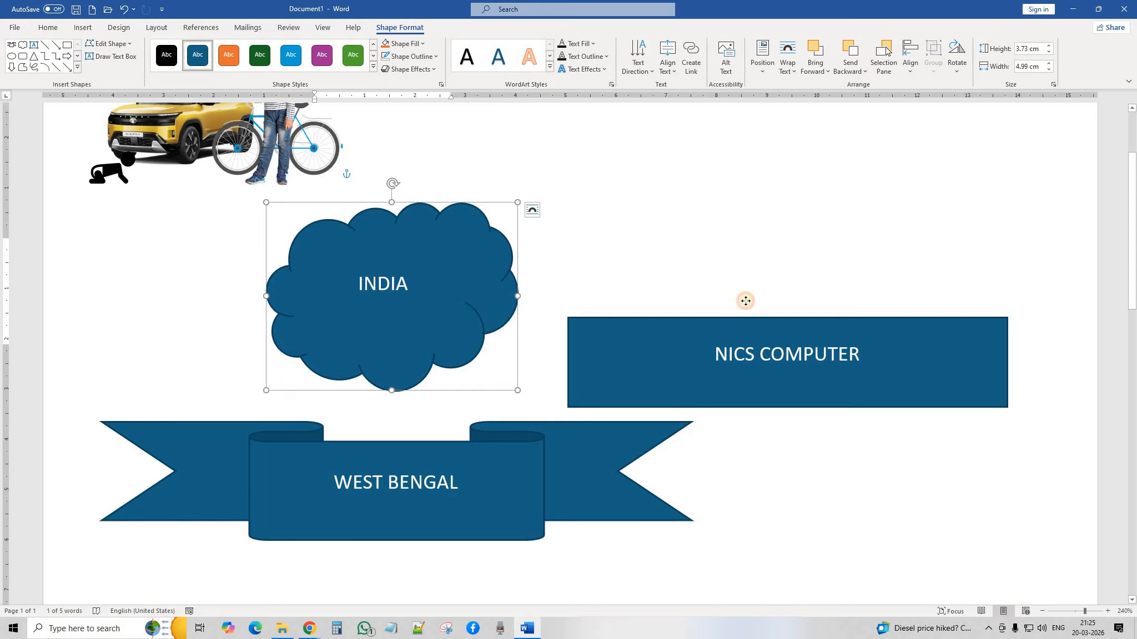
mouse_move(743, 322)
left_mouse_down()
mouse_move(738, 297)
mouse_move(756, 306)
left_mouse_up()
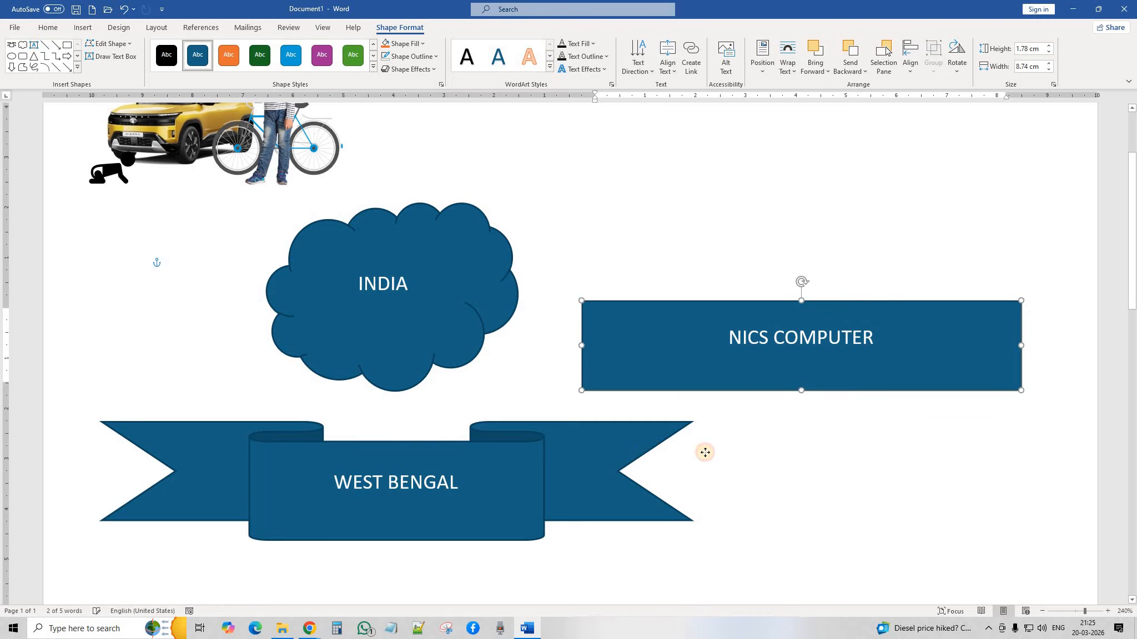
left_click_drag(705, 452, 703, 449)
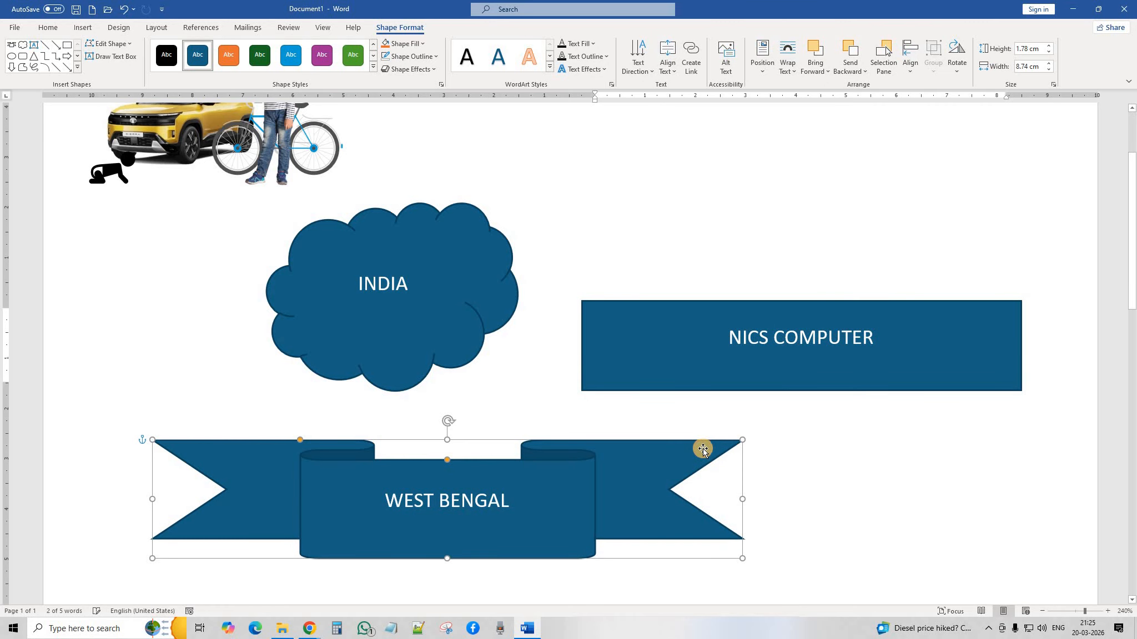
left_click(482, 225)
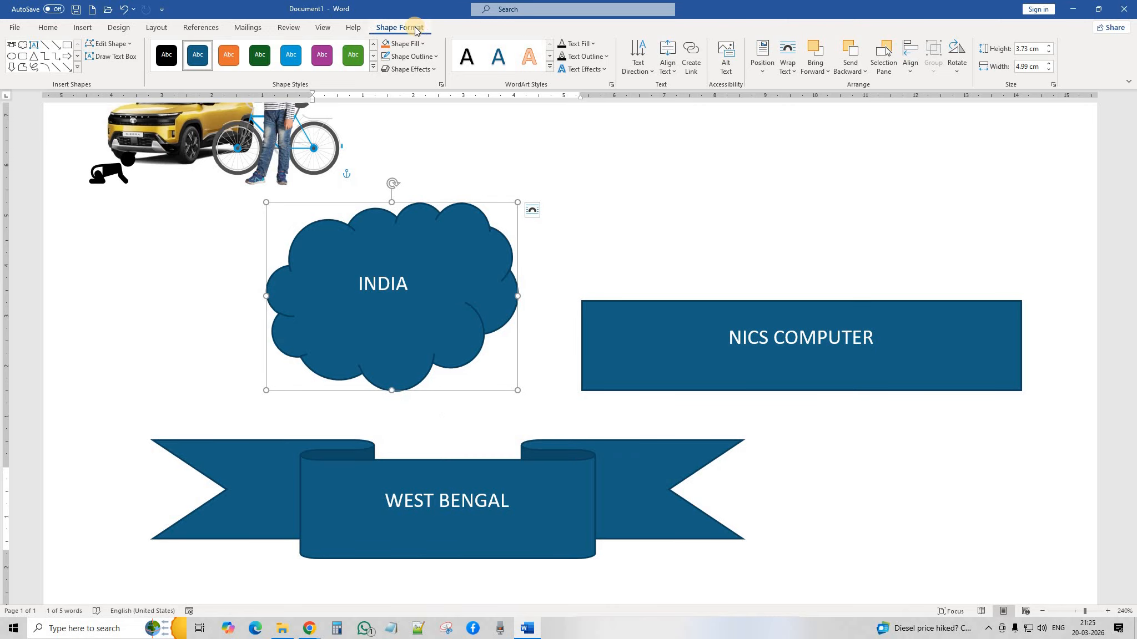
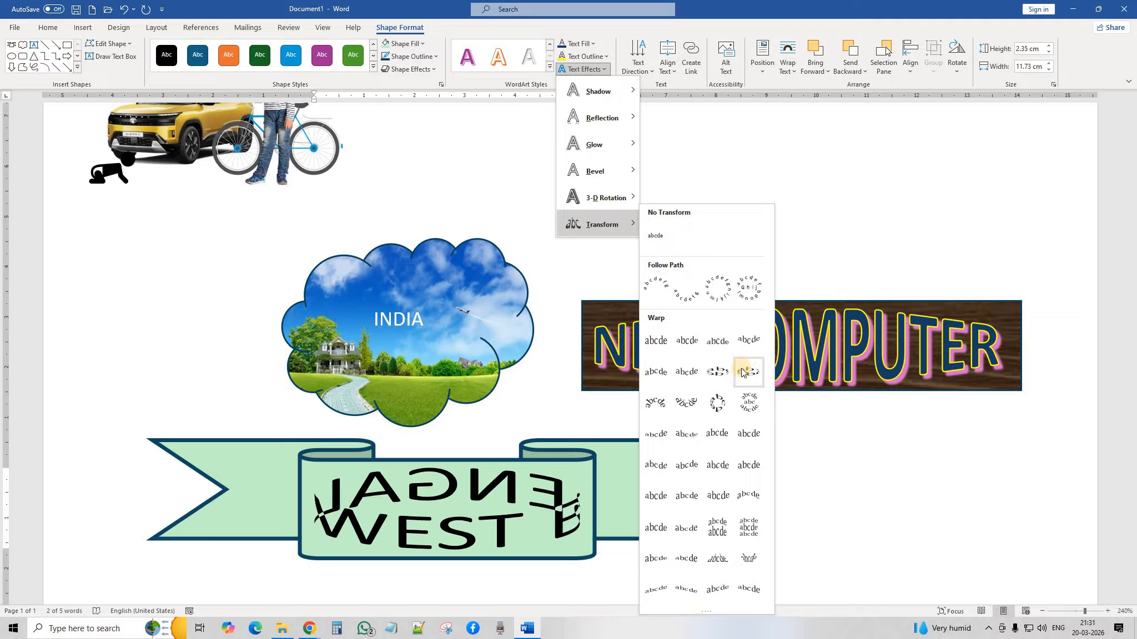
Apply a single-line warp transform to the WEST BENGAL text and an orange-outlined WordArt style to the INDIA text.
left_click(686, 345)
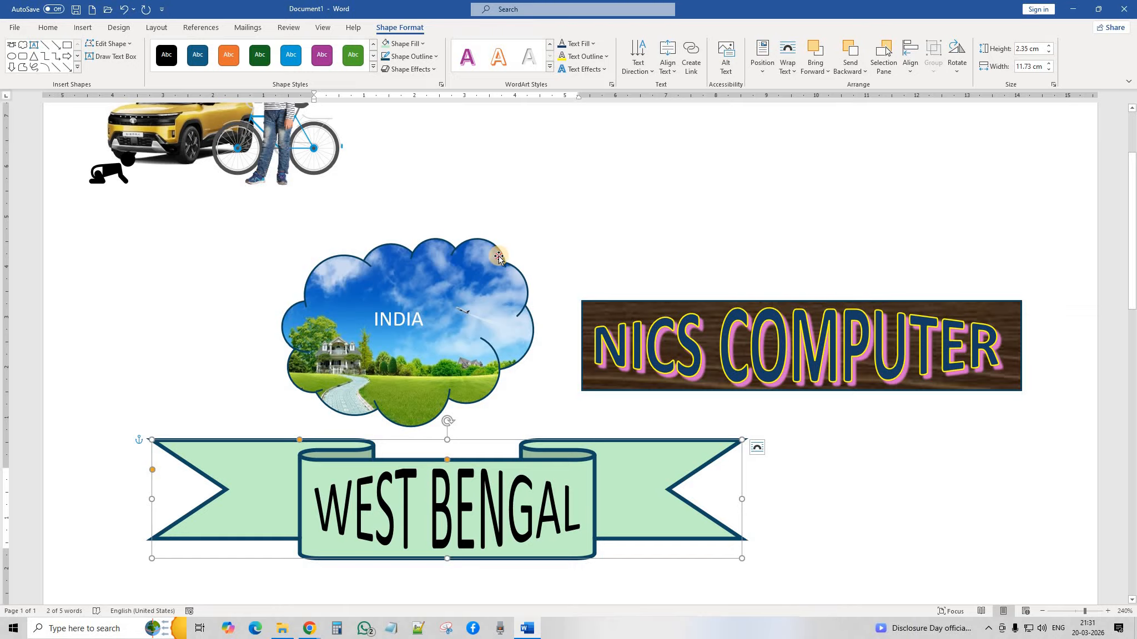
left_click(411, 312)
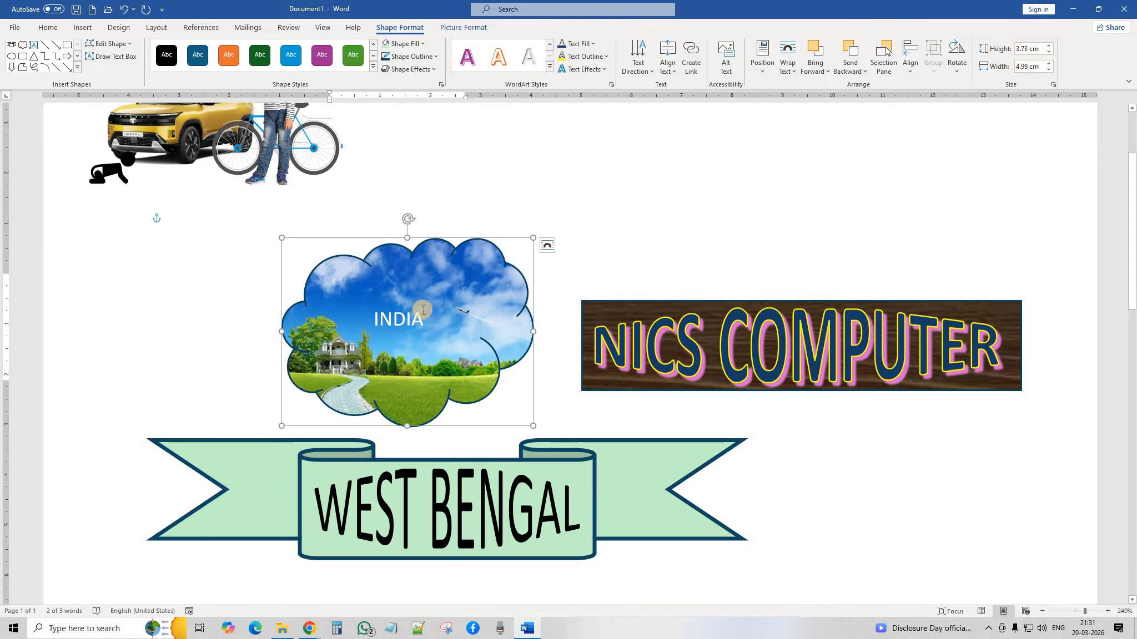
left_click(503, 63)
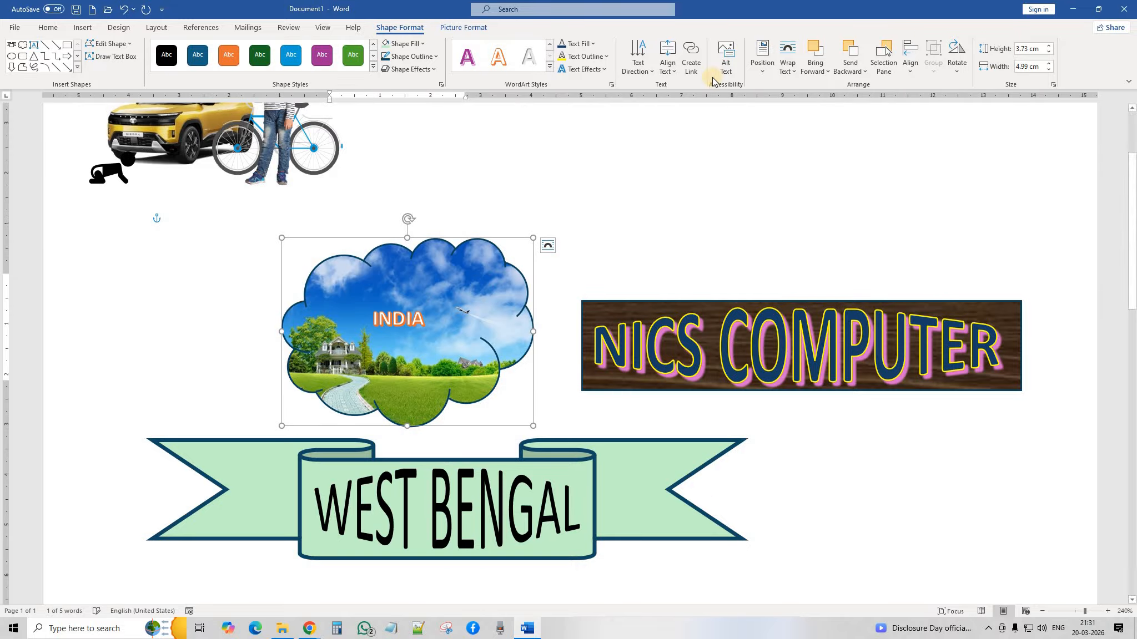
Try the 90° and 270° text directions on the INDIA text in the cloud, and return it to horizontal.
left_click(643, 73)
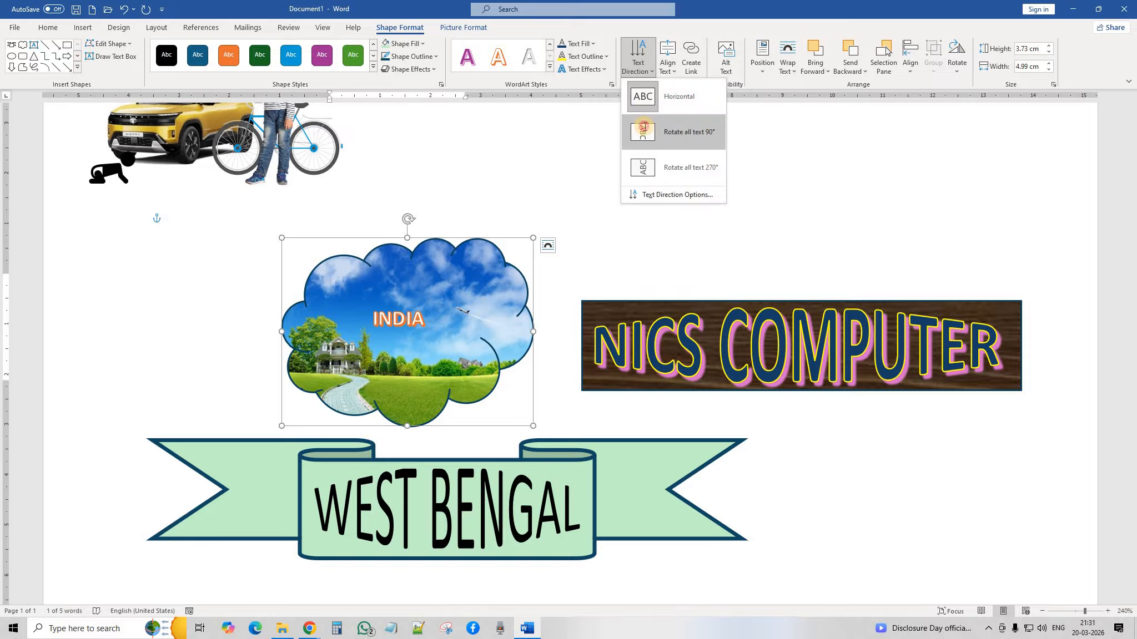
left_click(645, 127)
left_click(643, 74)
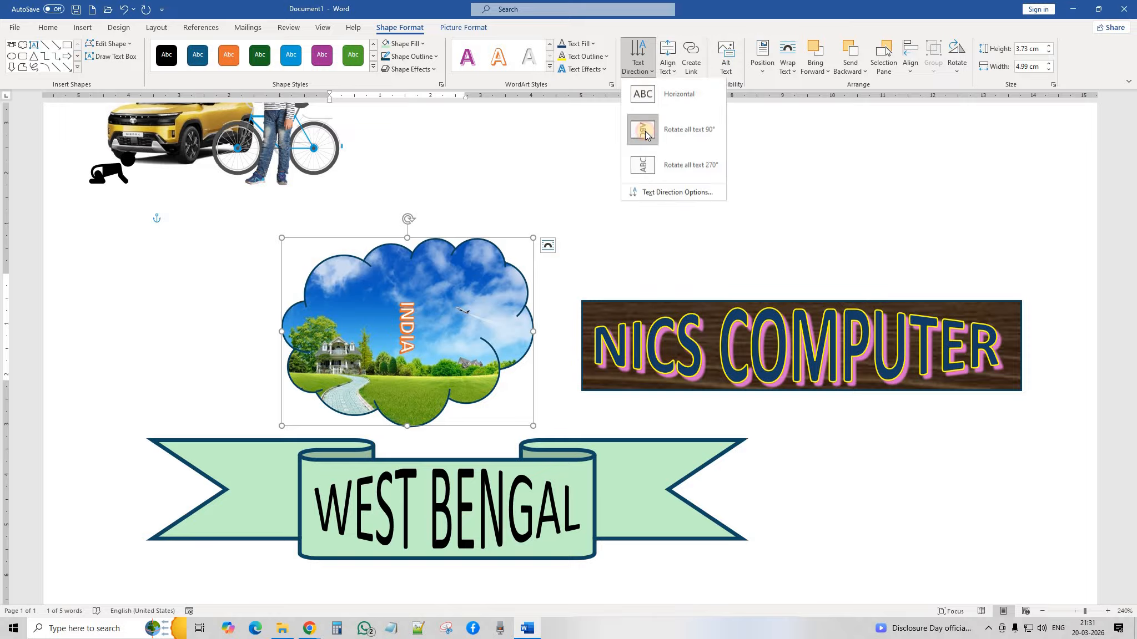
left_click(648, 165)
left_click(643, 74)
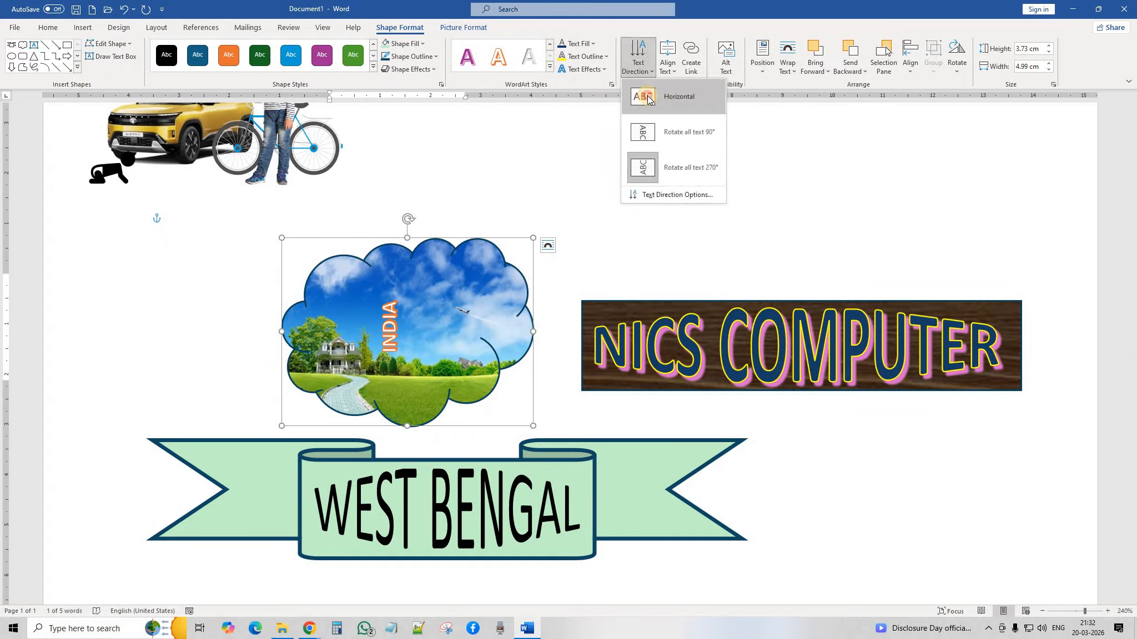
left_click(648, 98)
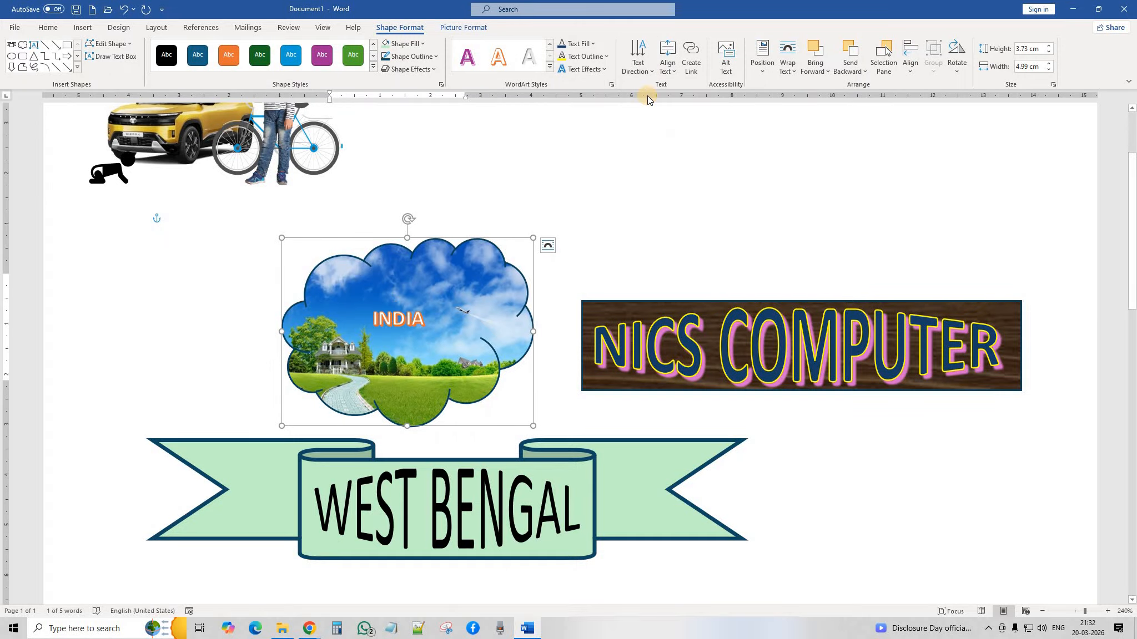
Rotate all text in the NICS COMPUTER rectangle by 90°, and switch its direction to 270°.
left_click(750, 304)
left_click(638, 62)
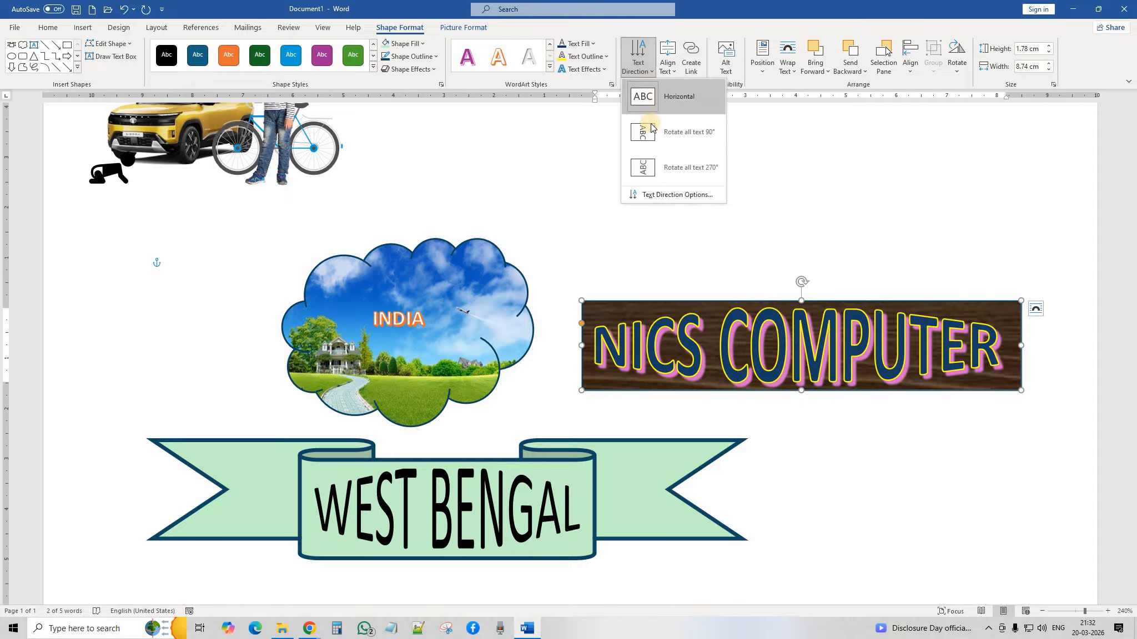
left_click(650, 132)
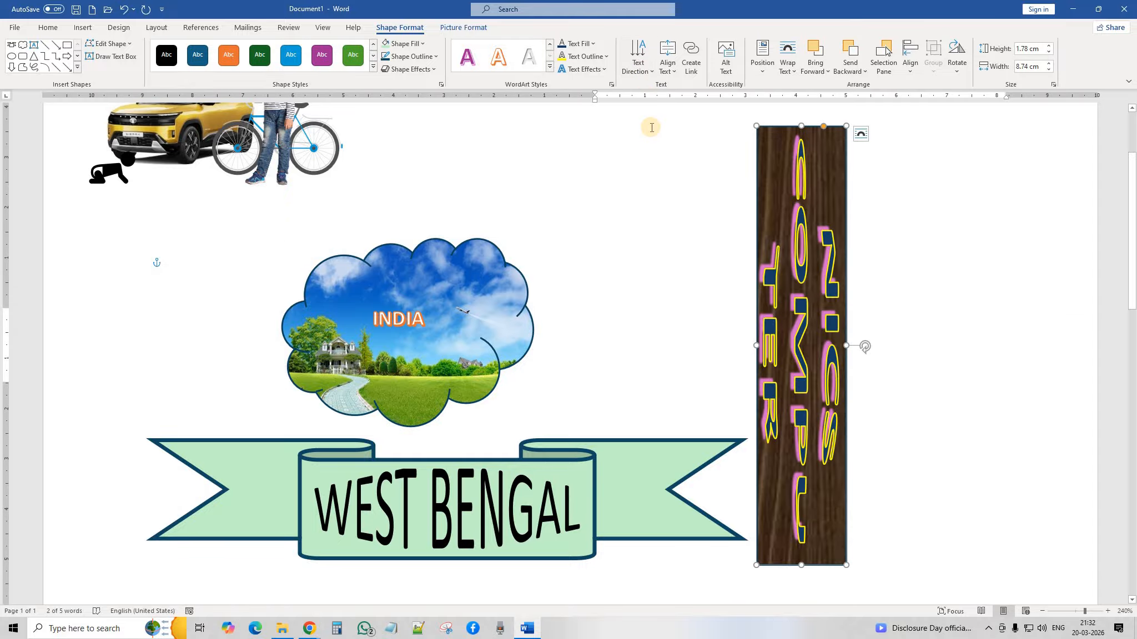
left_click(637, 64)
left_click(646, 167)
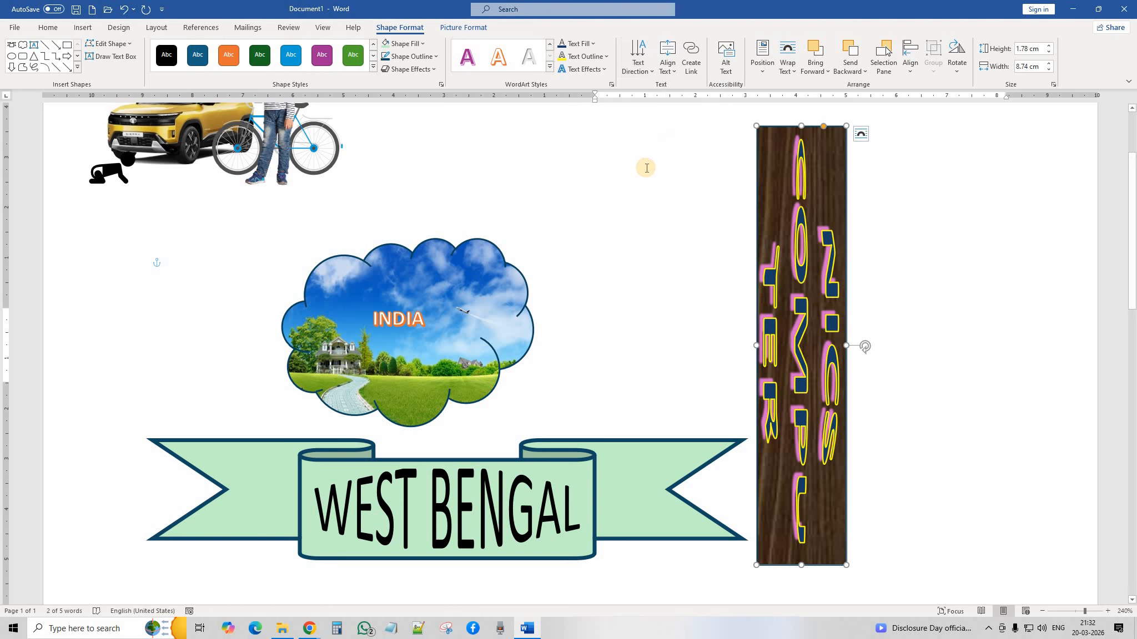
Return the NICS COMPUTER text in the wood-textured rectangle to the horizontal direction.
left_click(640, 72)
left_click(646, 103)
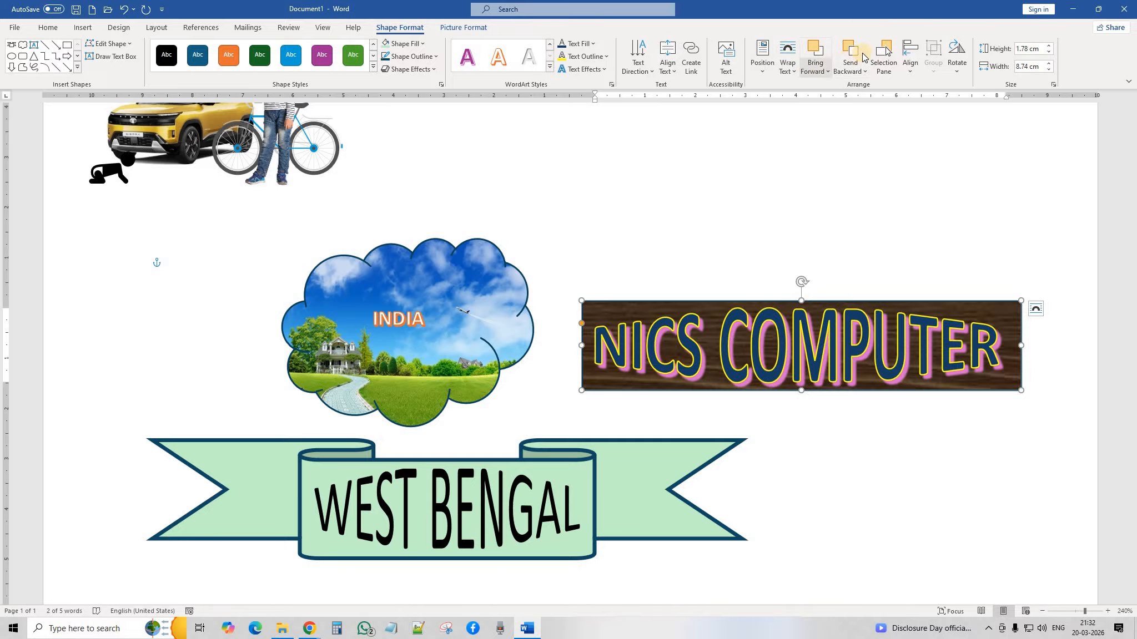
Overlap the INDIA cloud with the NICS COMPUTER rectangle and the banner, trying the rectangle behind the cloud and bringing it forward again.
left_click_drag(813, 295, 478, 216)
left_click_drag(548, 455, 514, 341)
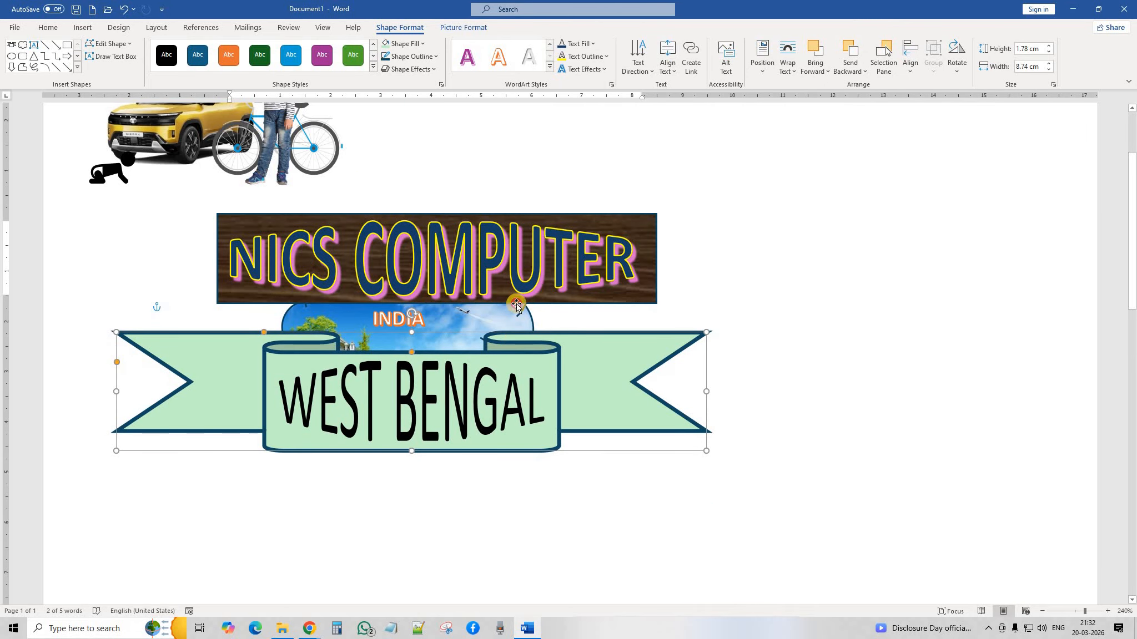
mouse_move(476, 218)
left_mouse_down()
mouse_move(485, 200)
mouse_move(476, 210)
left_mouse_up()
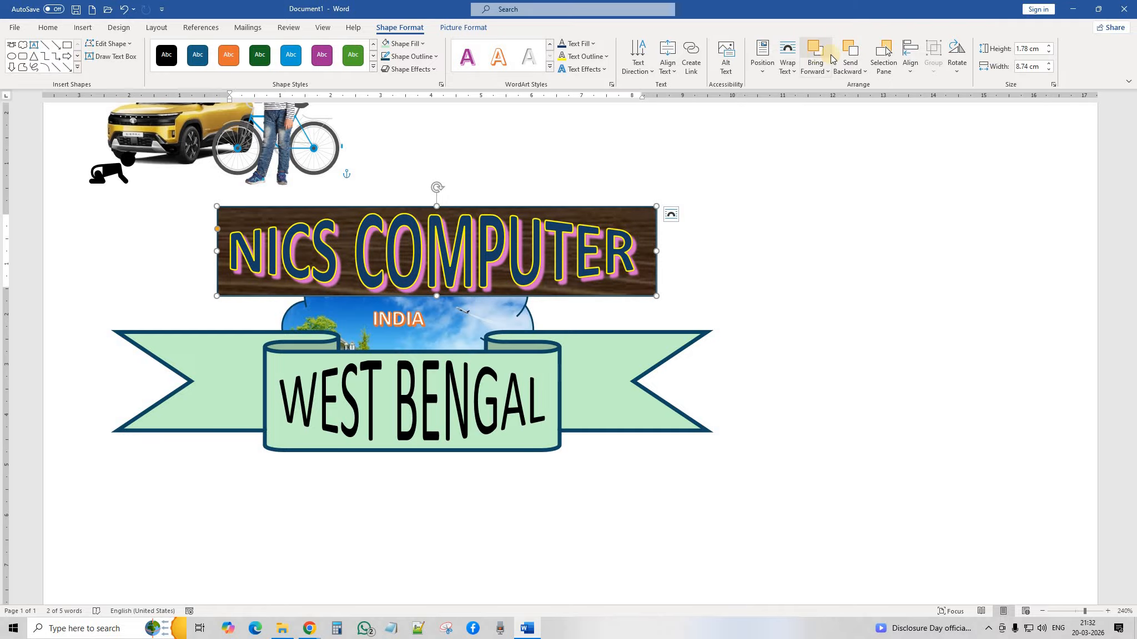
left_click(858, 60)
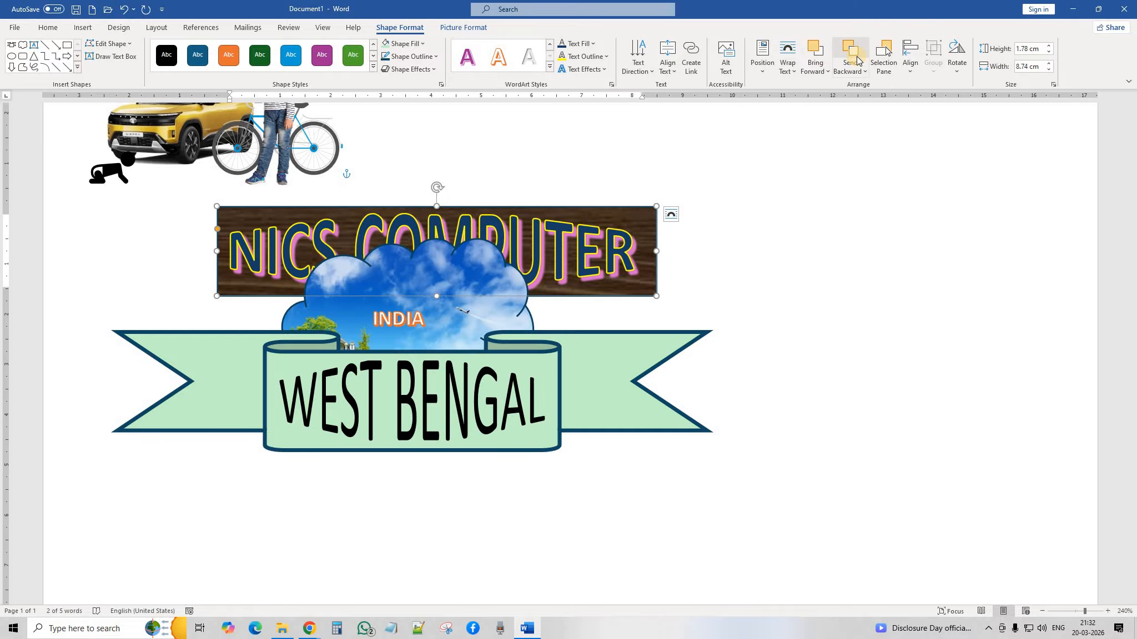
left_click(814, 51)
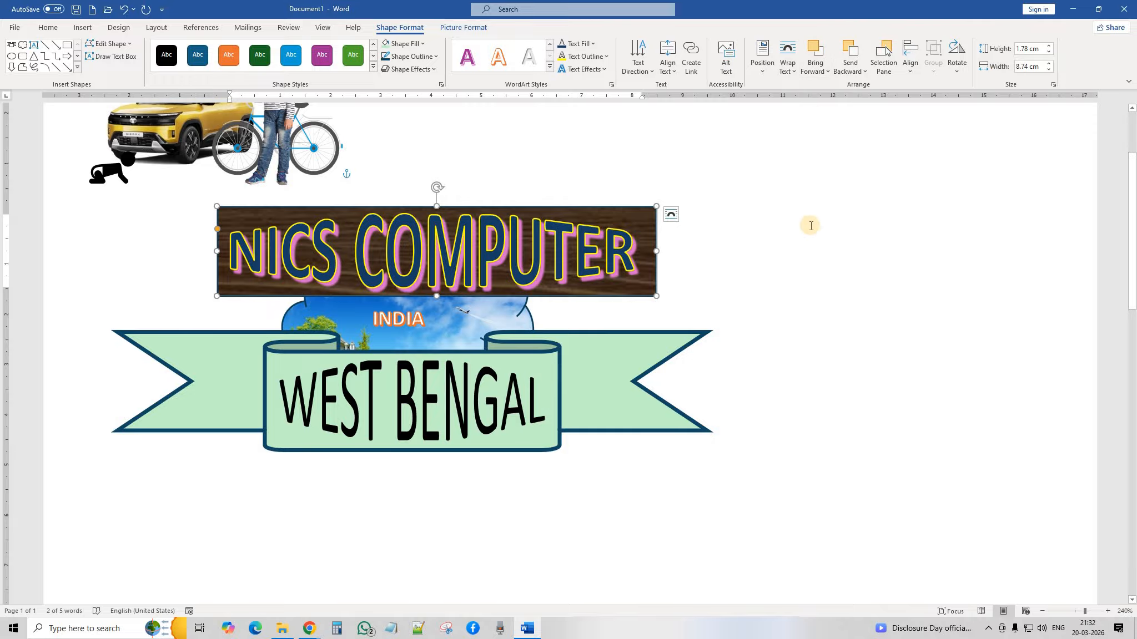
Group the NICS COMPUTER rectangle, the INDIA cloud and the WEST BENGAL banner into one object.
left_click(777, 194)
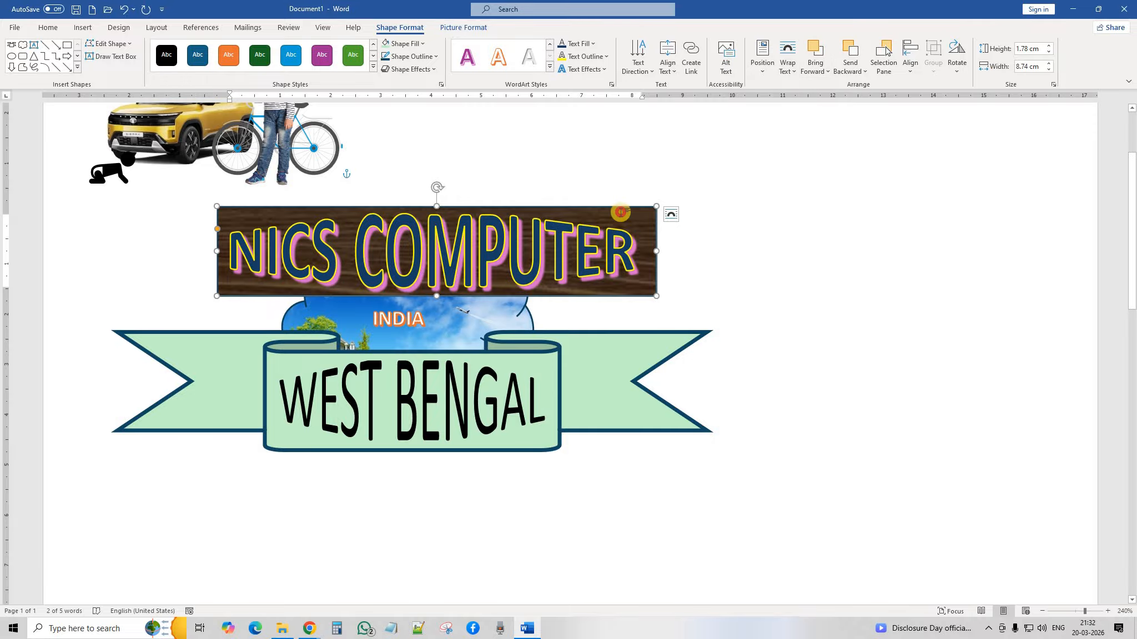
left_click(563, 212)
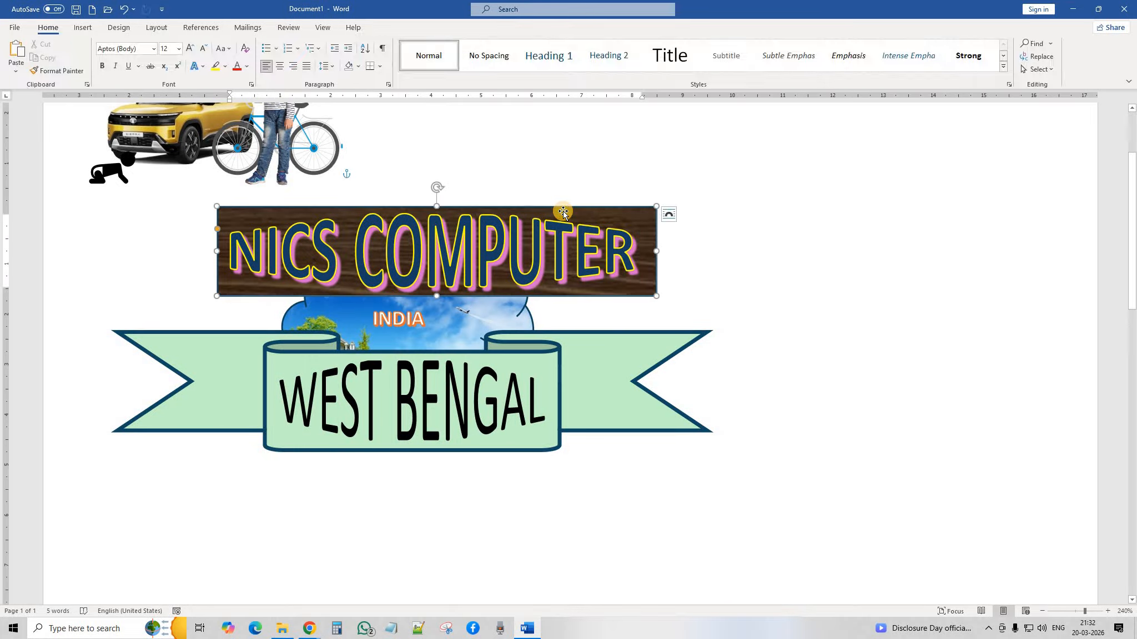
left_click(519, 313, "shift")
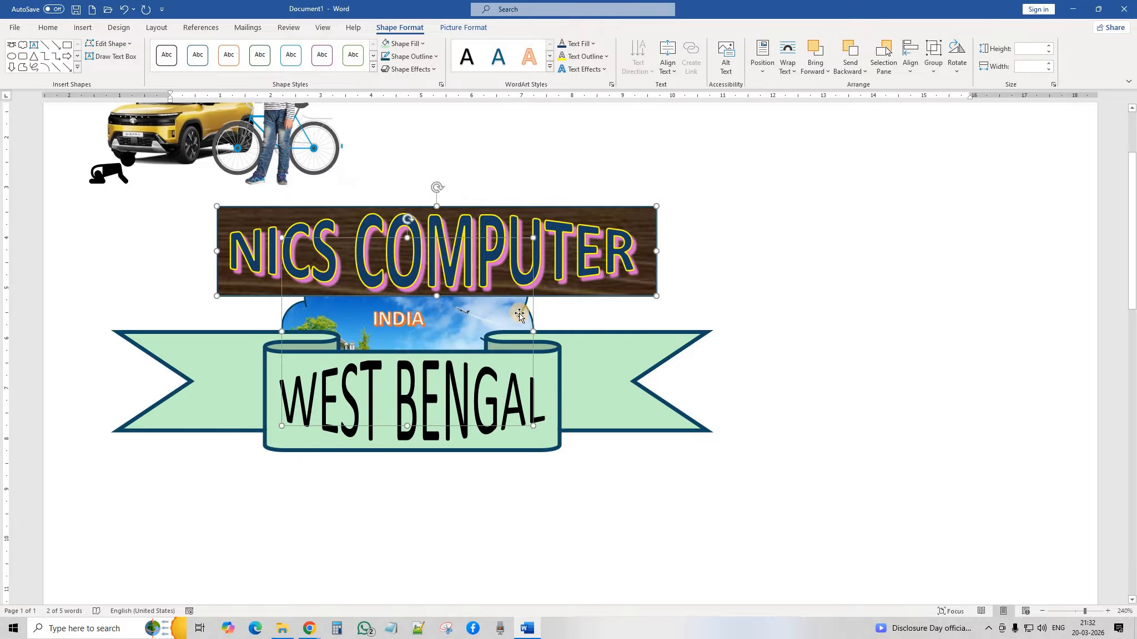
left_click(608, 342, "shift")
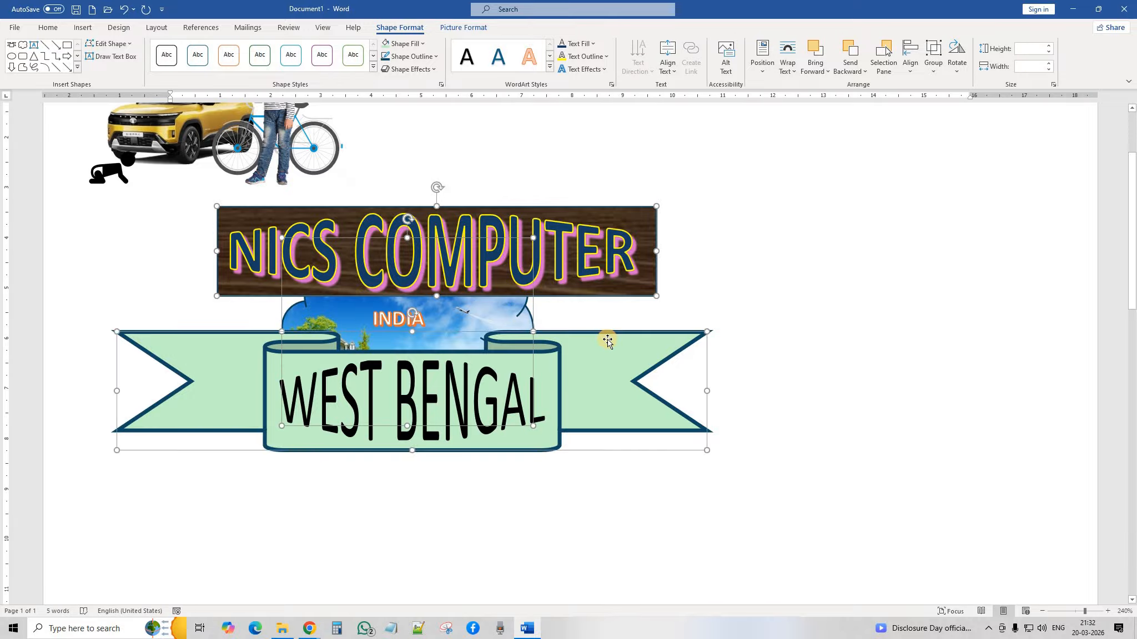
left_click(931, 71)
left_click(937, 84)
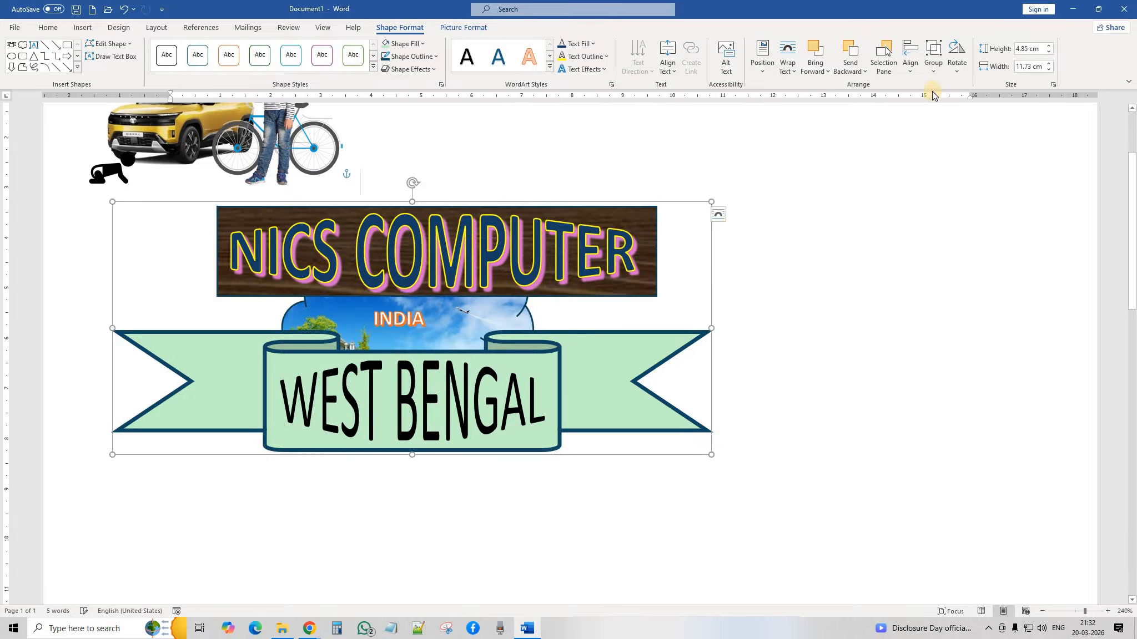
Shrink the grouped shapes to about 3.23 cm by 8.01 cm and place them to the right of the picture scene.
left_click_drag(639, 207, 797, 238)
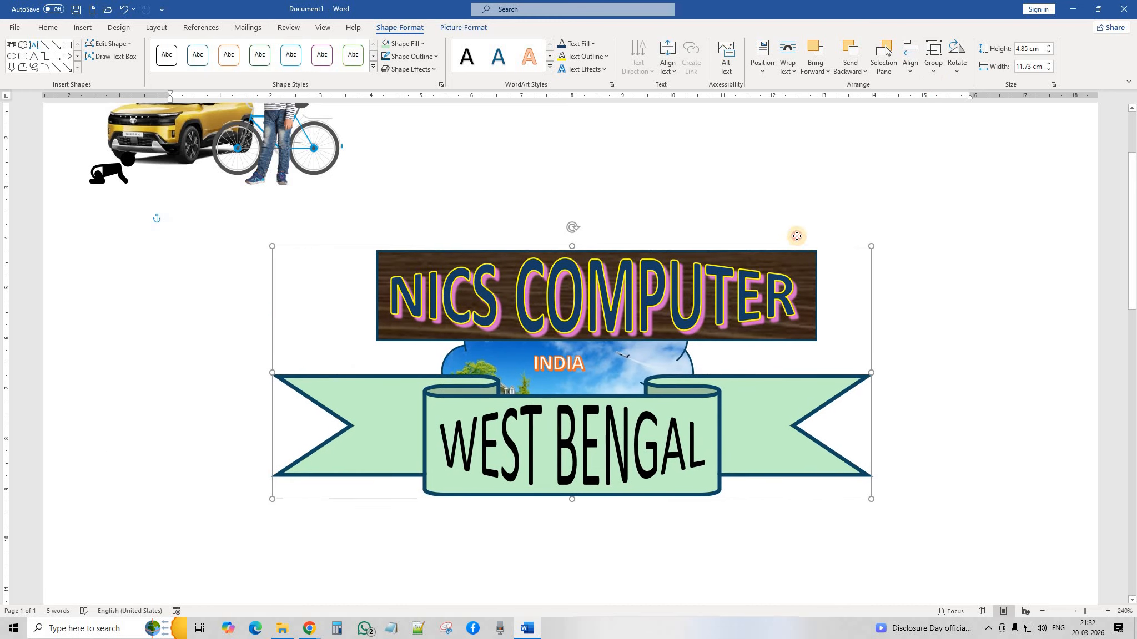
left_click_drag(871, 231, 680, 318)
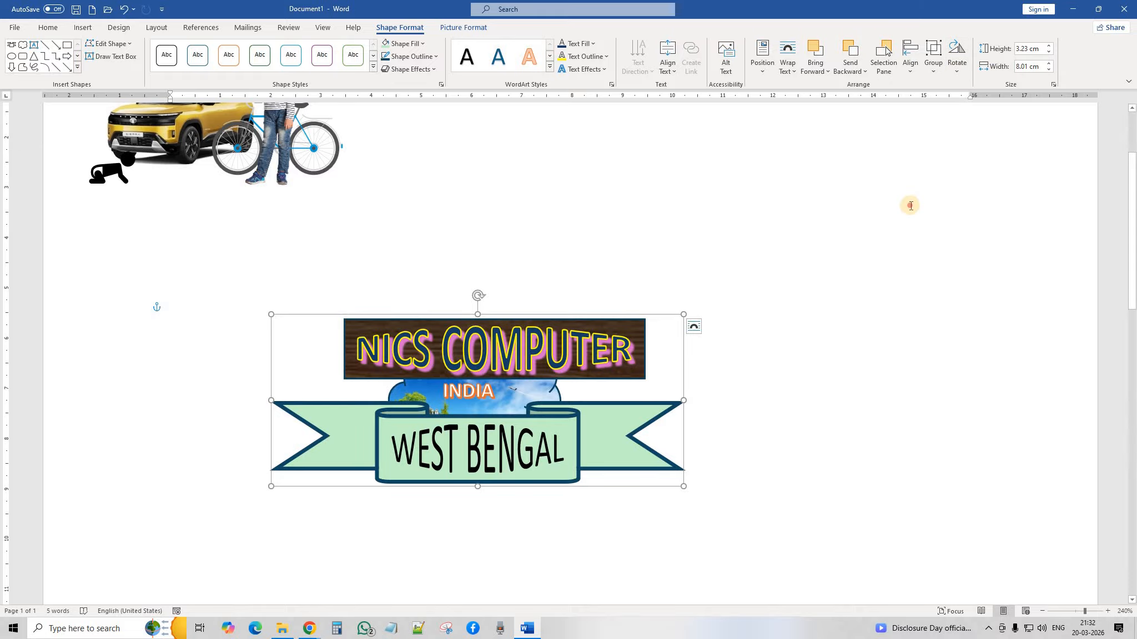
left_click(641, 294)
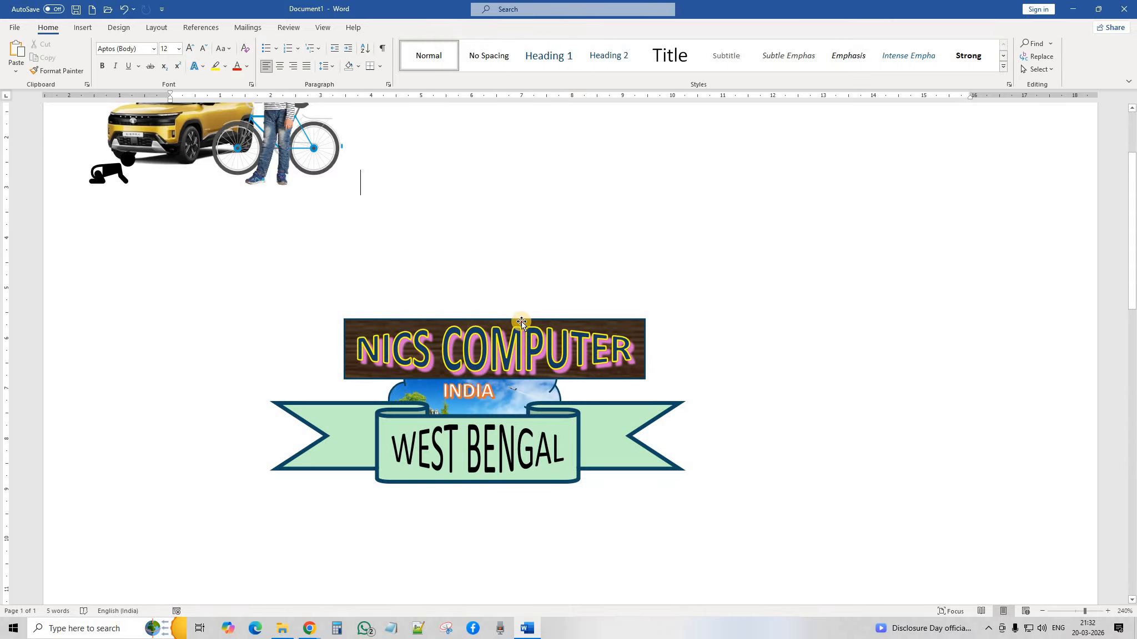
left_click_drag(521, 322, 744, 137)
scroll(393, 246, "up", 3)
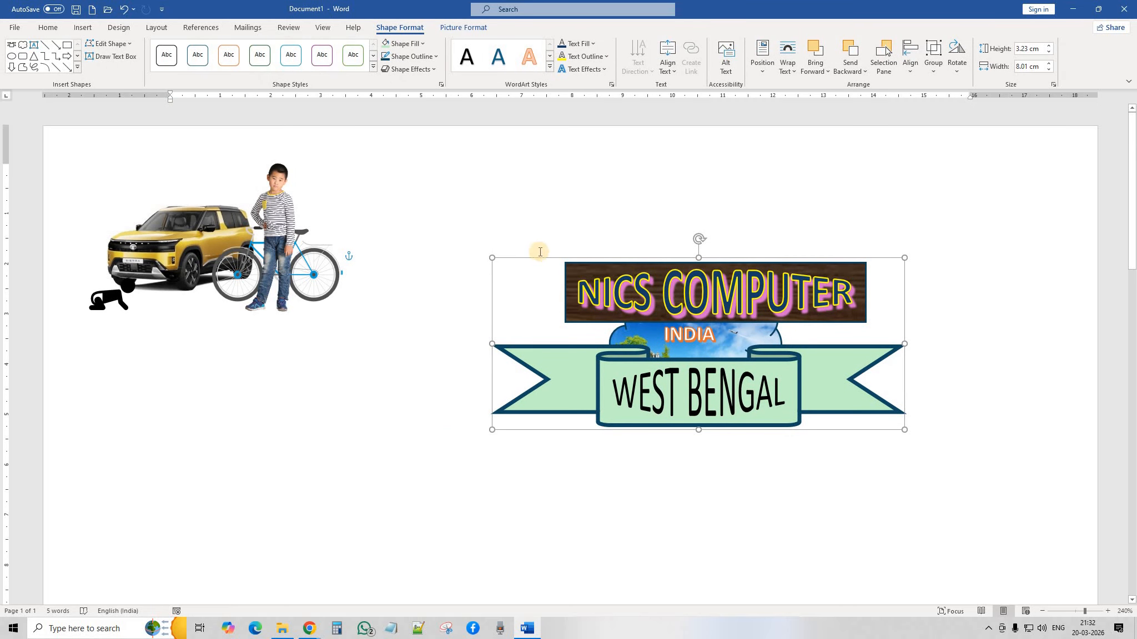
left_click_drag(536, 256, 447, 207)
left_click(288, 435)
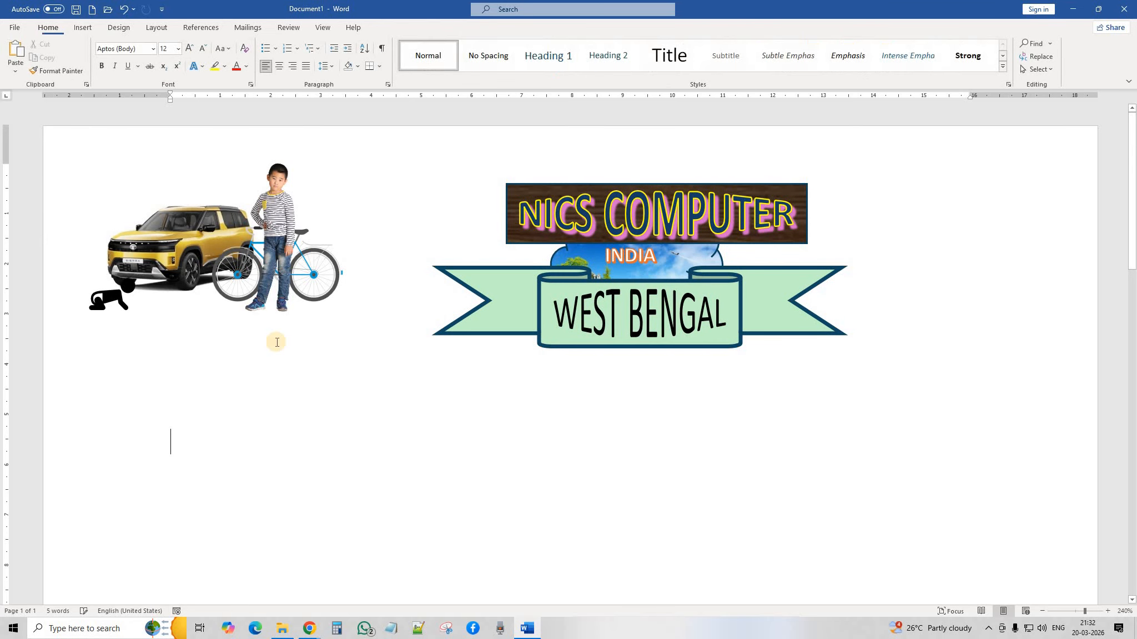
left_click(81, 27)
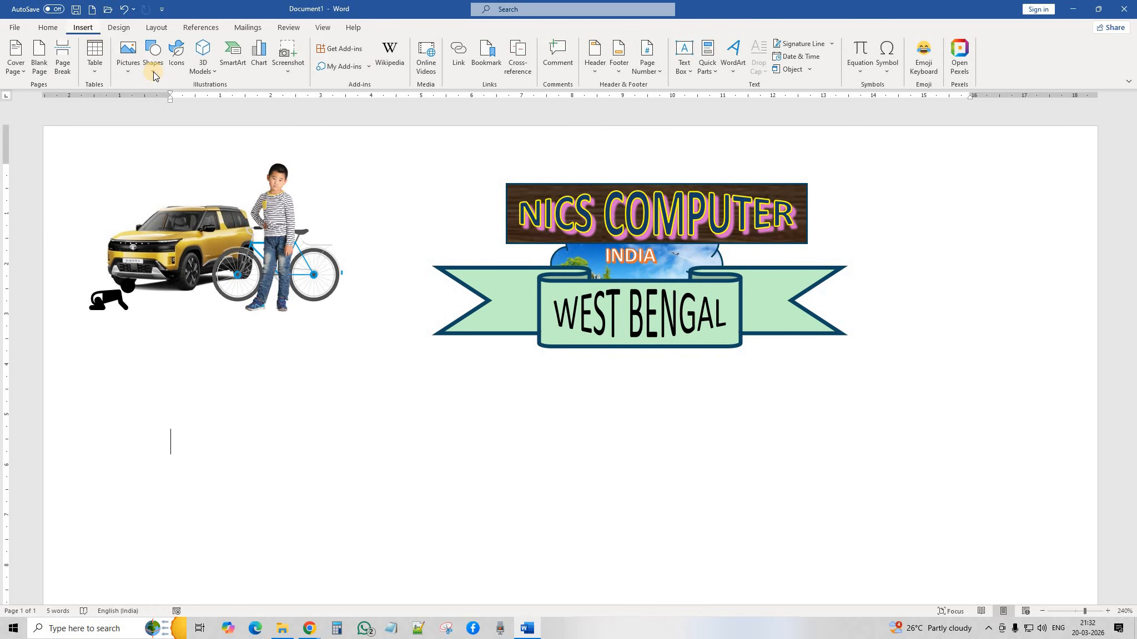
left_click(178, 54)
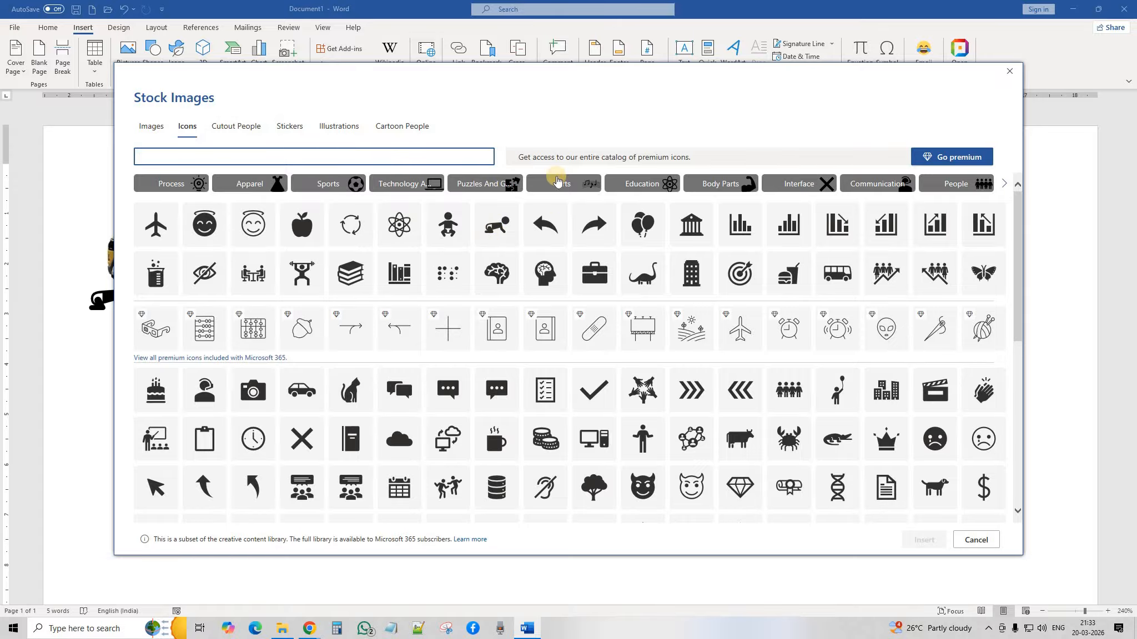
left_click(967, 537)
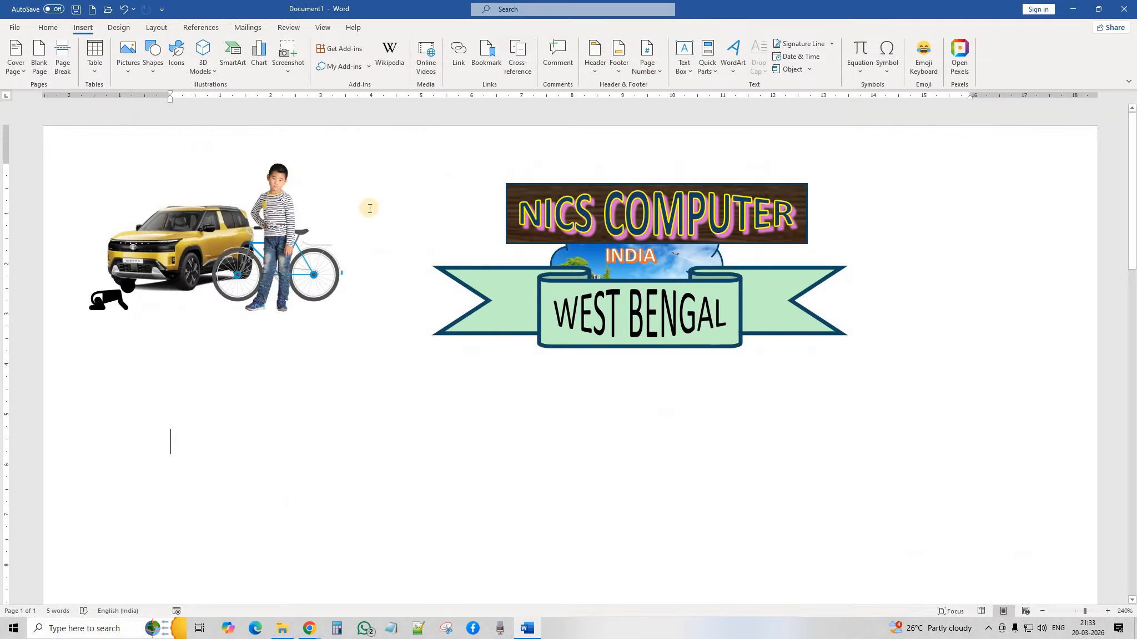
Insert the Earth globe and the Mars rover from the Space category of the stock 3D models.
left_click(212, 72)
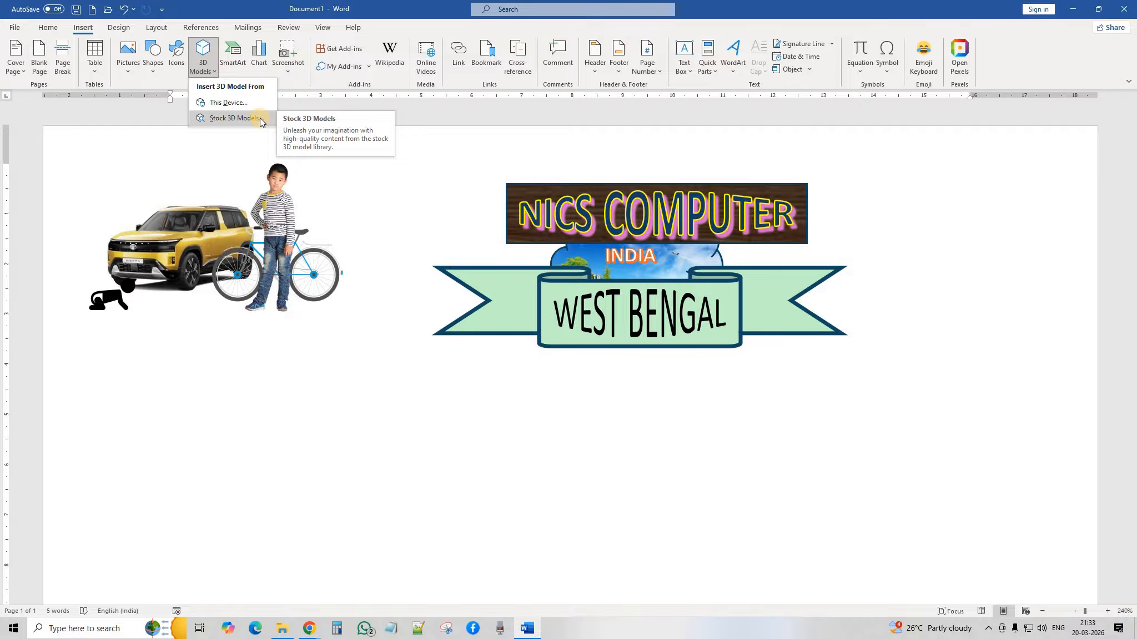
left_click(259, 118)
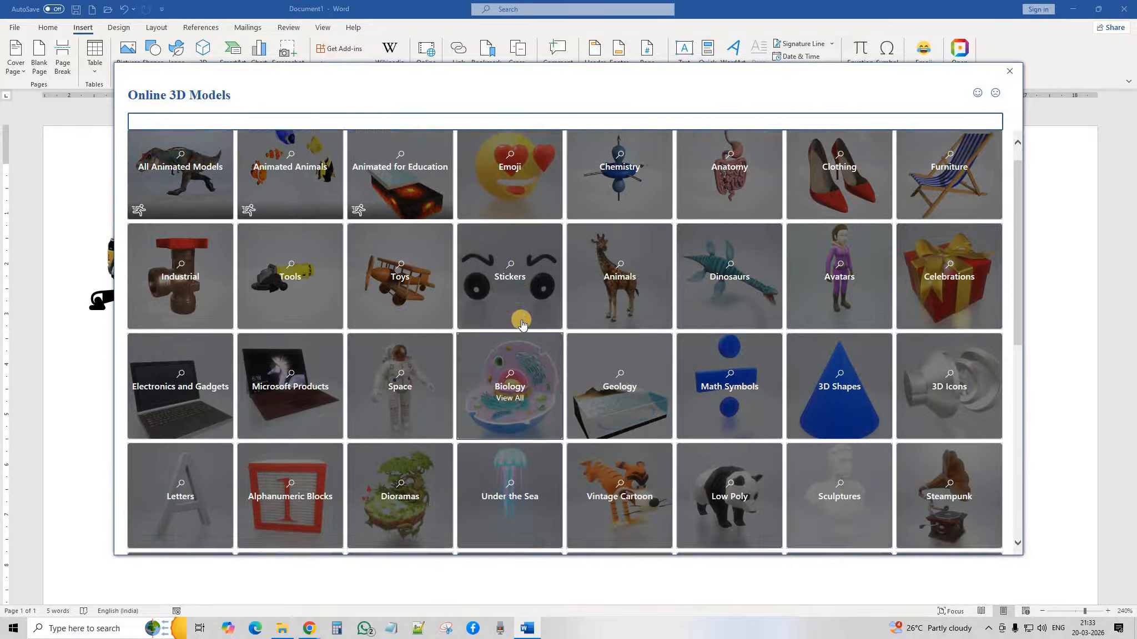
left_click(401, 404)
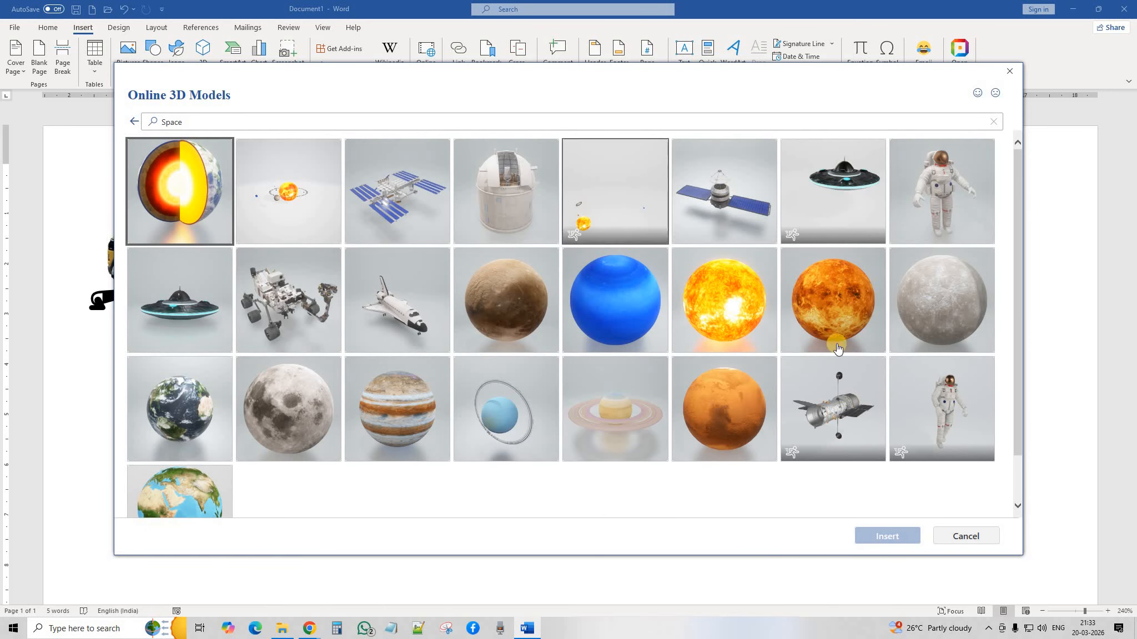
scroll(239, 419, "down", 1)
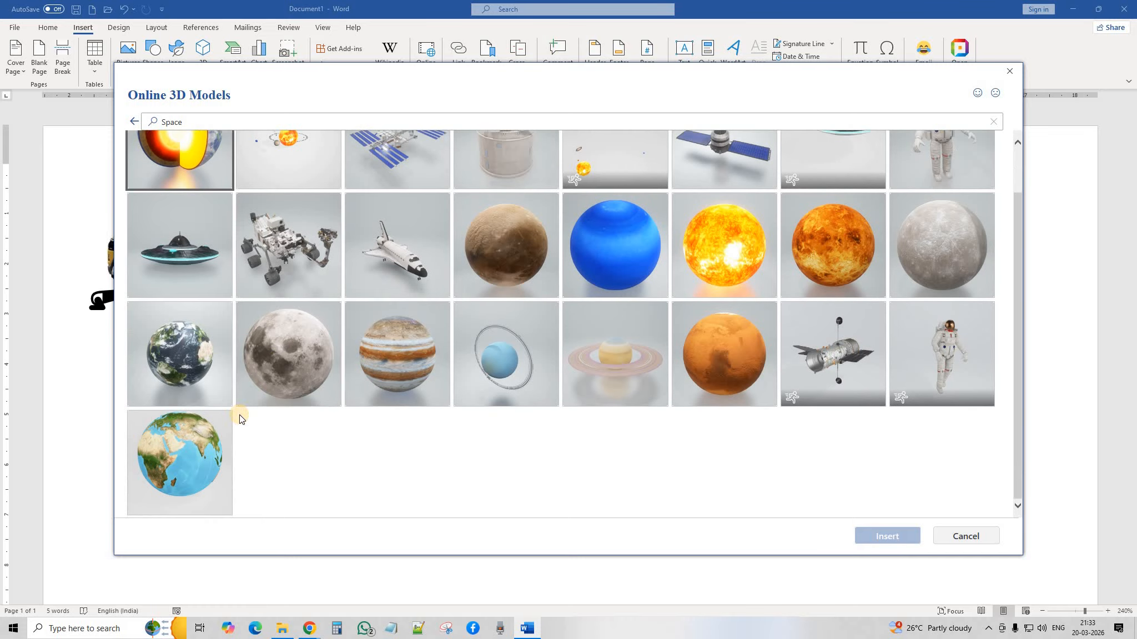
left_click(180, 454)
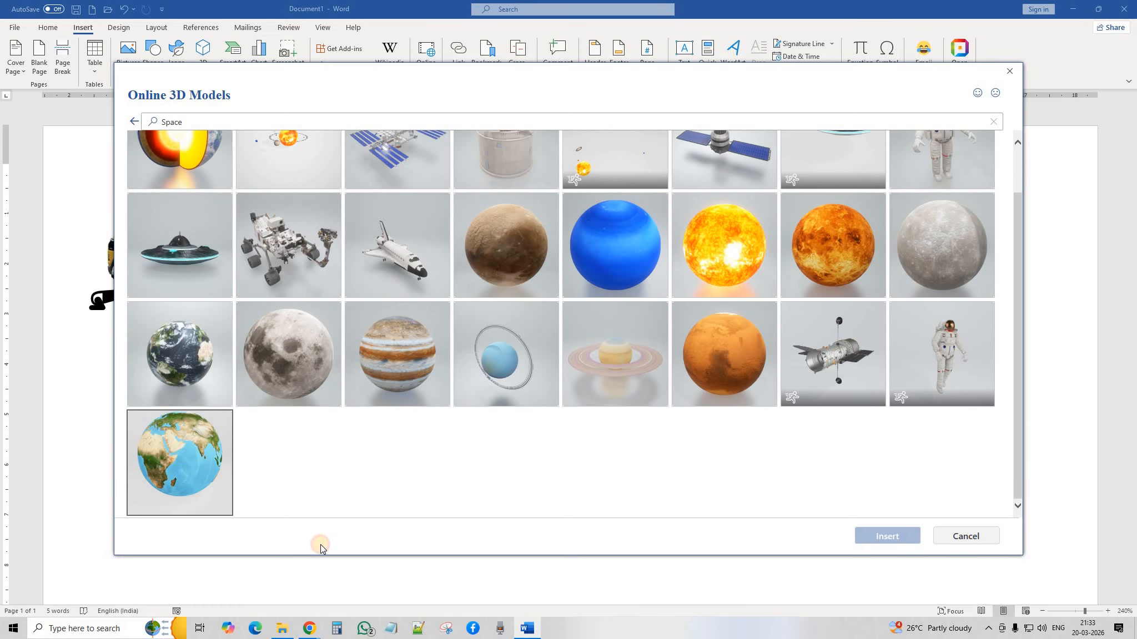
left_click(281, 250)
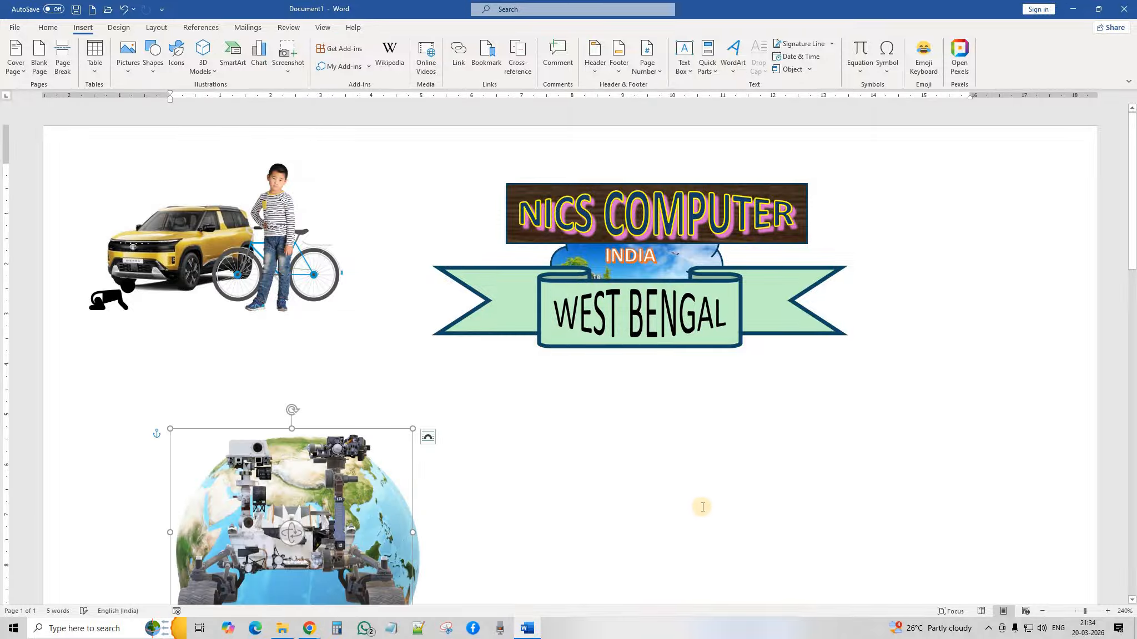
Move the rover model clear of the globe to its right, and view the globe's layout options.
scroll(571, 497, "down", 2)
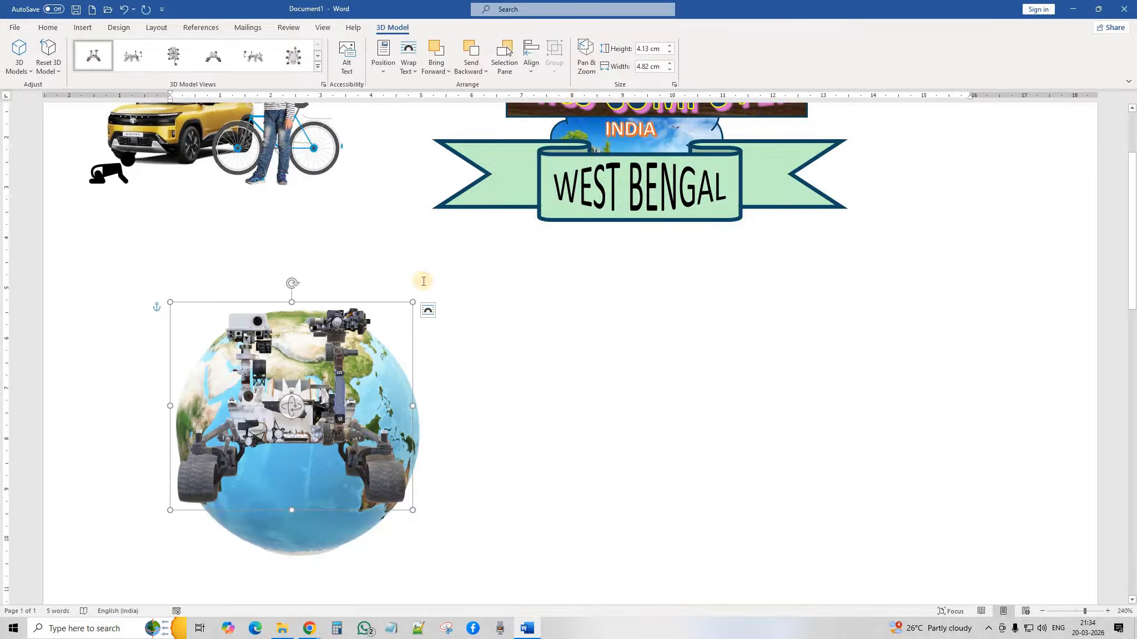
left_click(428, 312)
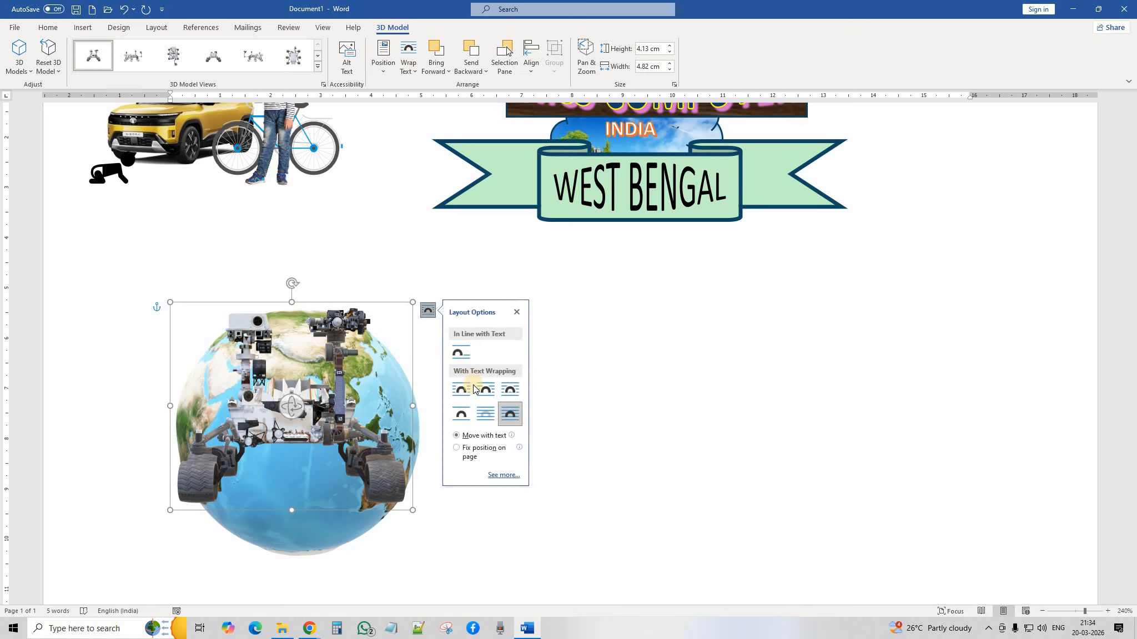
left_click_drag(361, 314, 856, 321)
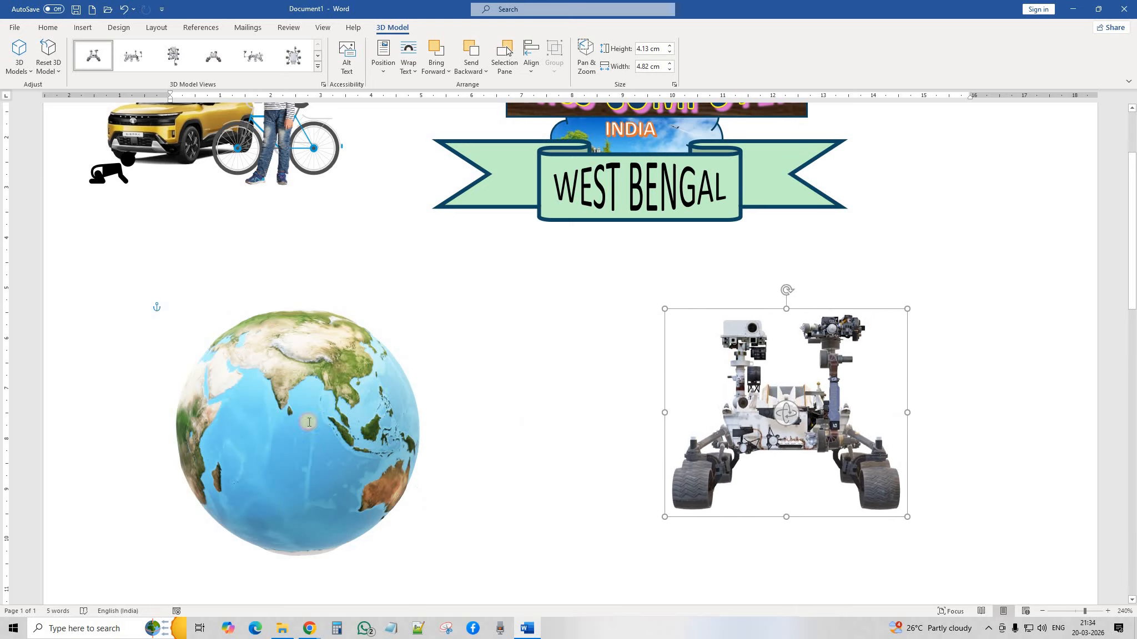
left_click(395, 390)
left_click(441, 312)
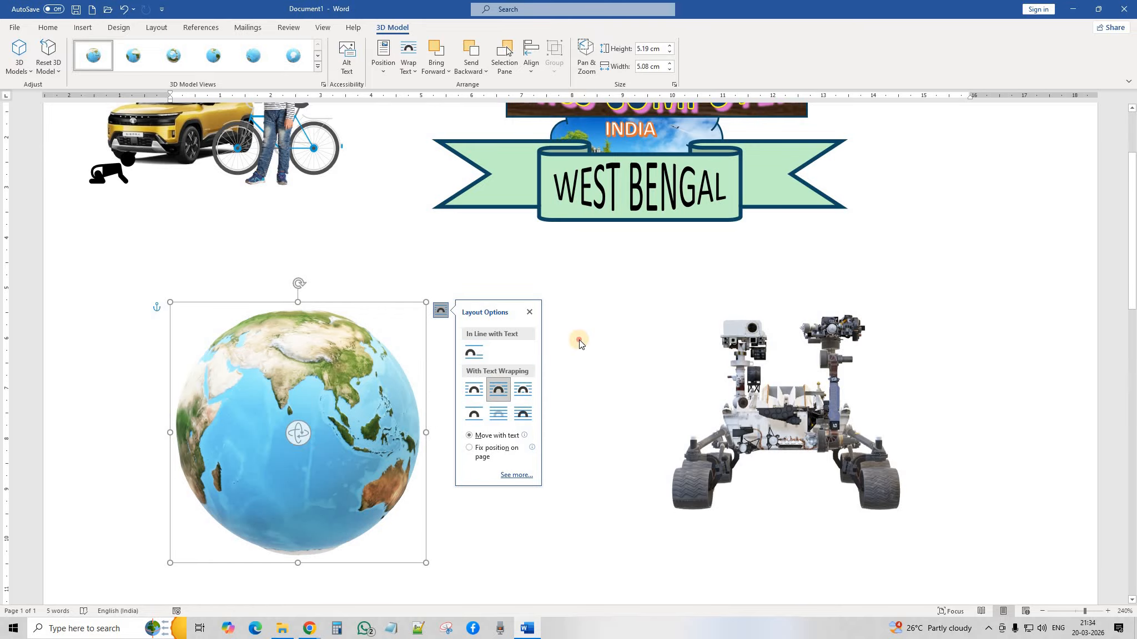
left_click(549, 361)
Rotate the globe model in 3D past South America and around to a tilted view of Asia.
left_click(289, 436)
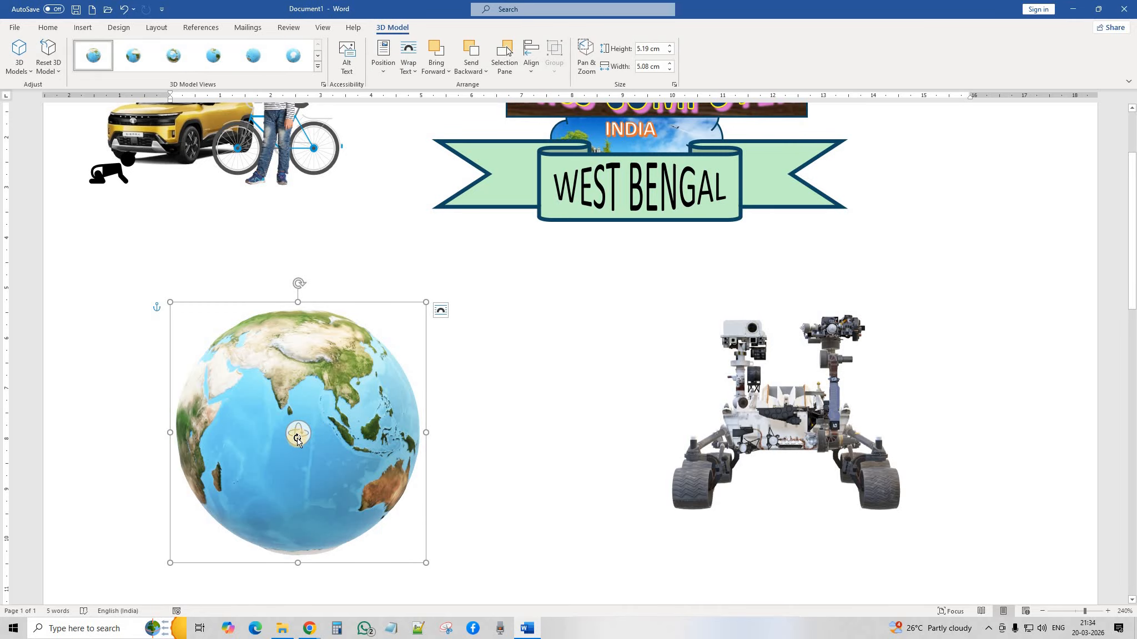
left_click_drag(302, 436, 334, 450)
left_click_drag(384, 458, 574, 417)
left_click_drag(342, 422, 298, 438)
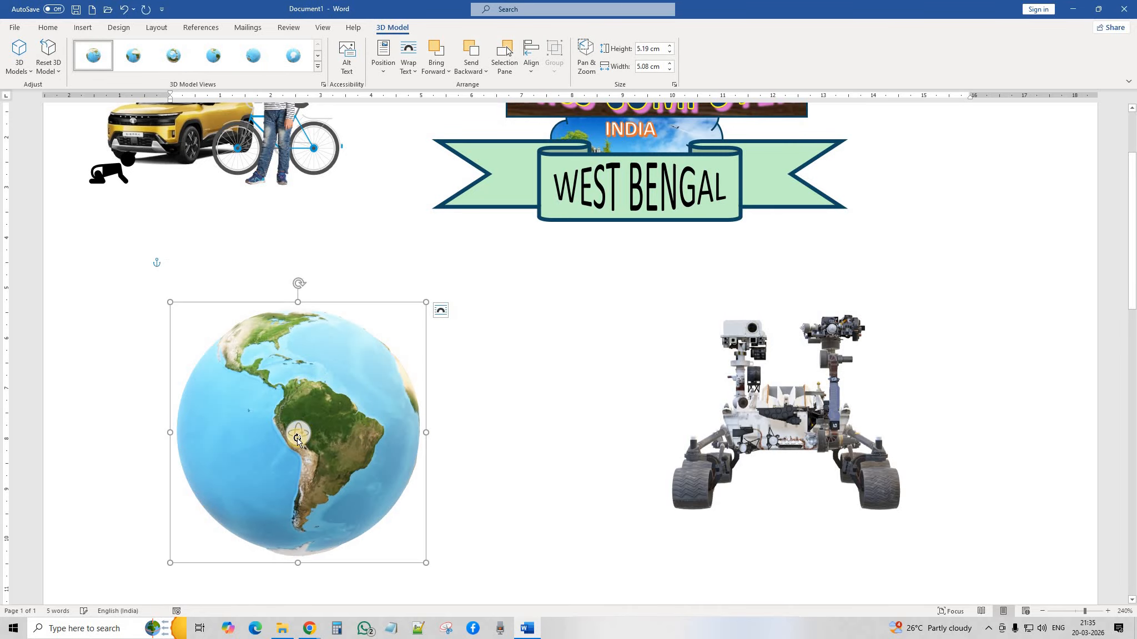
left_click_drag(322, 495, 590, 412)
left_click_drag(298, 434, 396, 533)
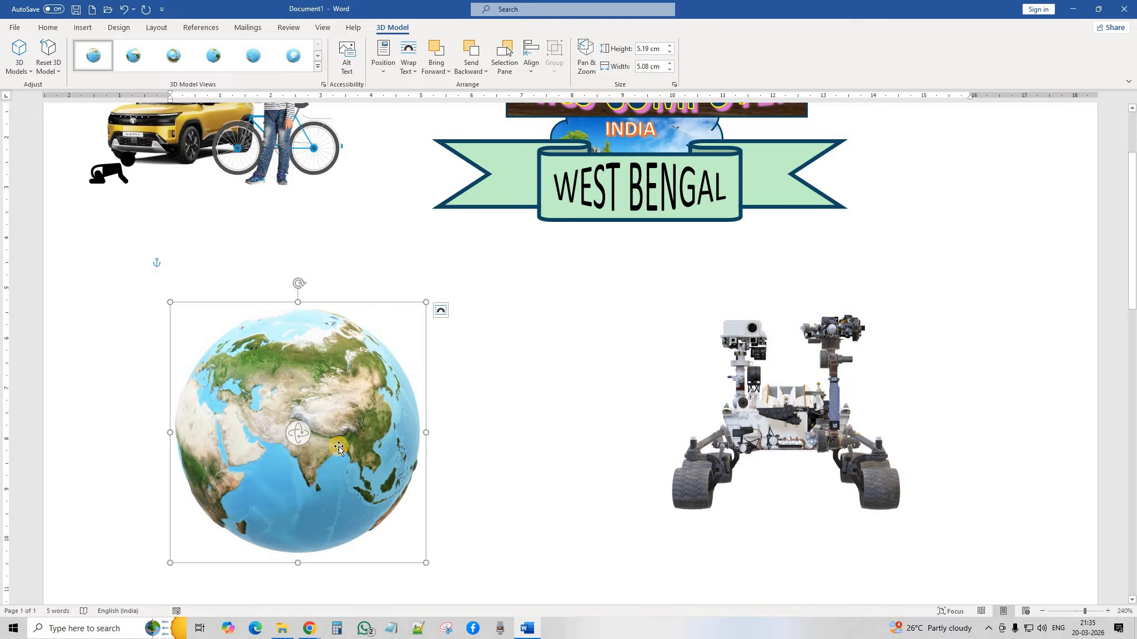
Rotate the rover model in 3D to an angled view from above.
left_click(760, 414)
left_click_drag(729, 426, 727, 463)
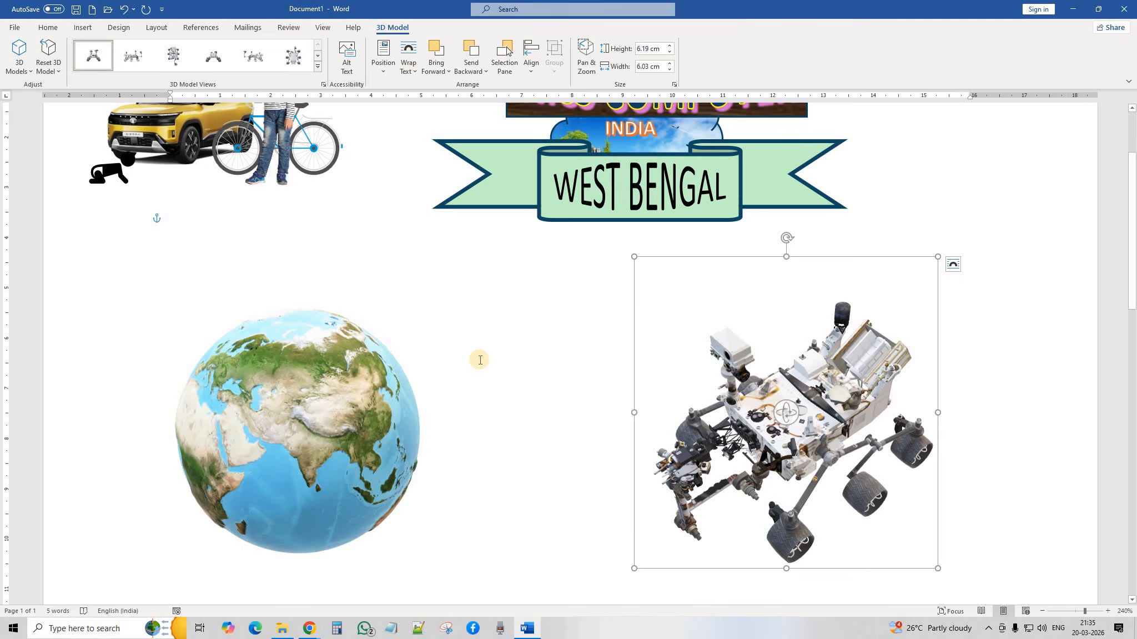
Delete the rover and globe 3D models from the page.
key("Delete")
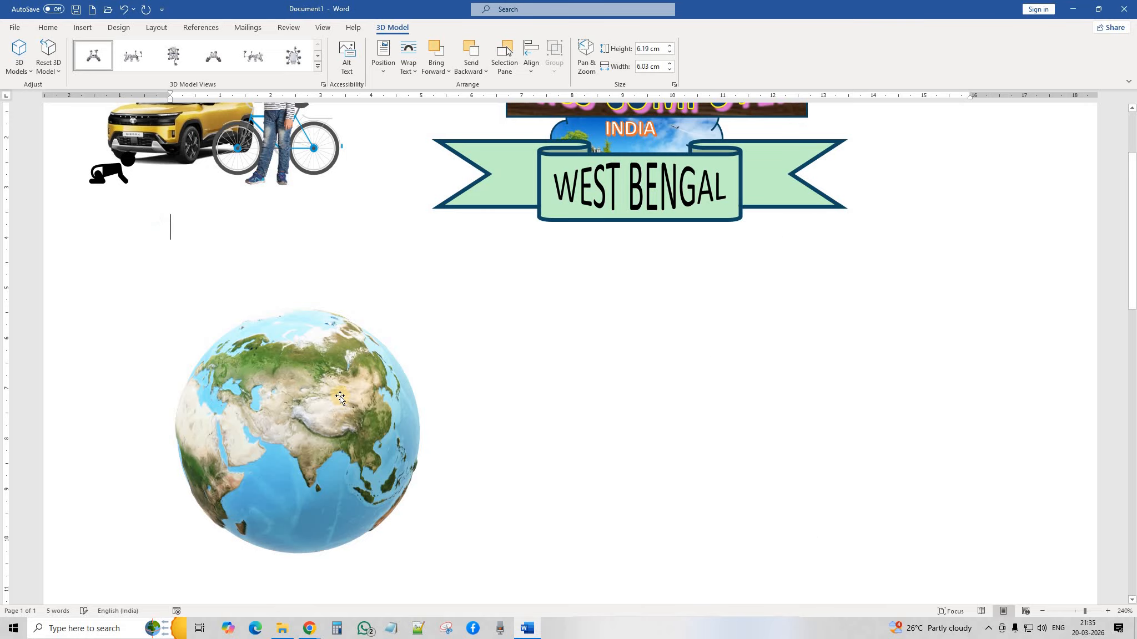
left_click(355, 410)
key("Delete")
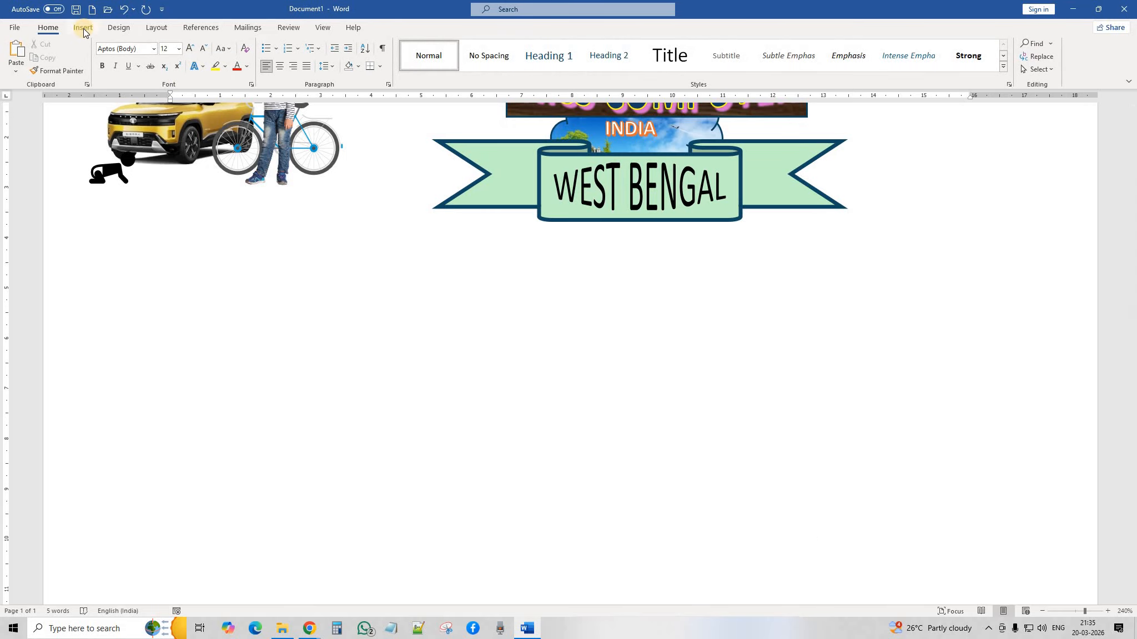
left_click(83, 27)
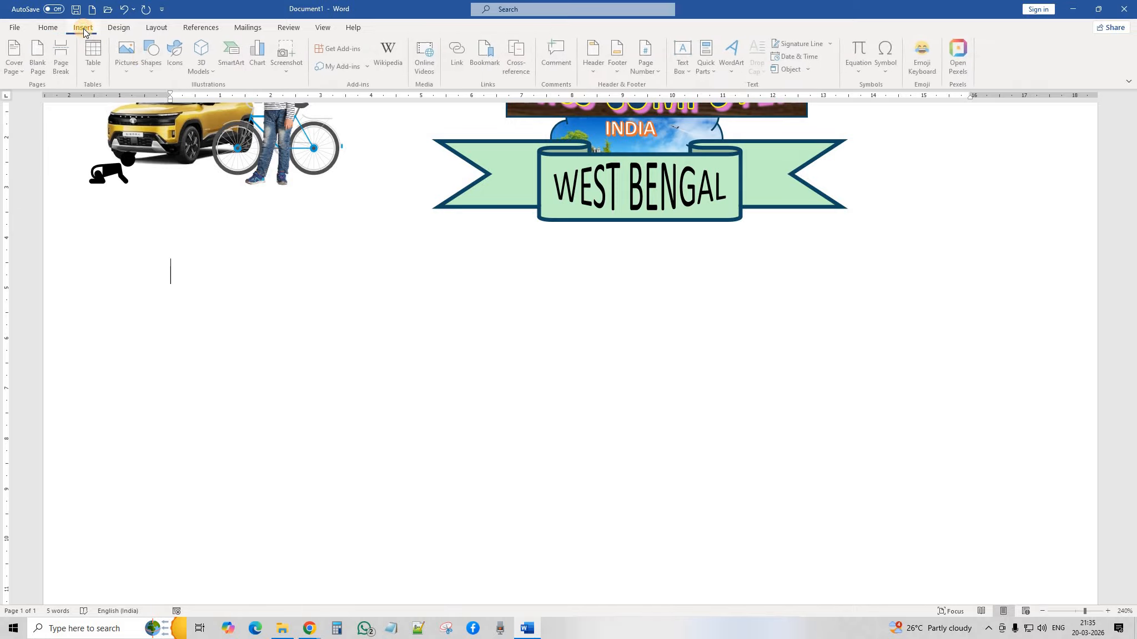
Insert the animated dinosaur and human skeleton from the All Animated Models category of the stock 3D models.
left_click(212, 71)
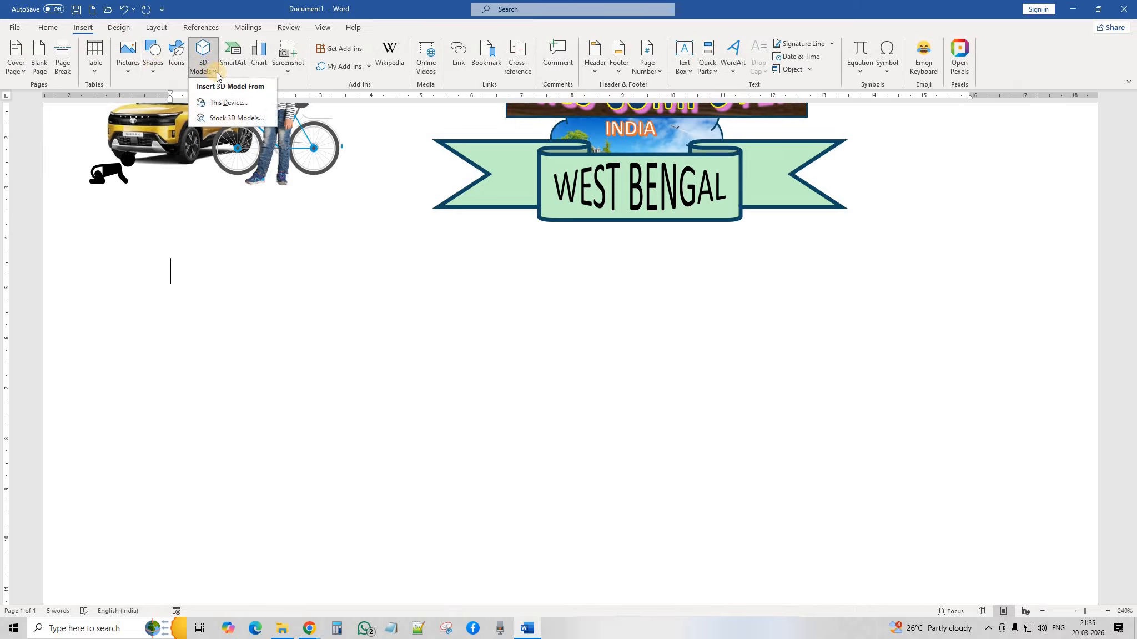
left_click(247, 123)
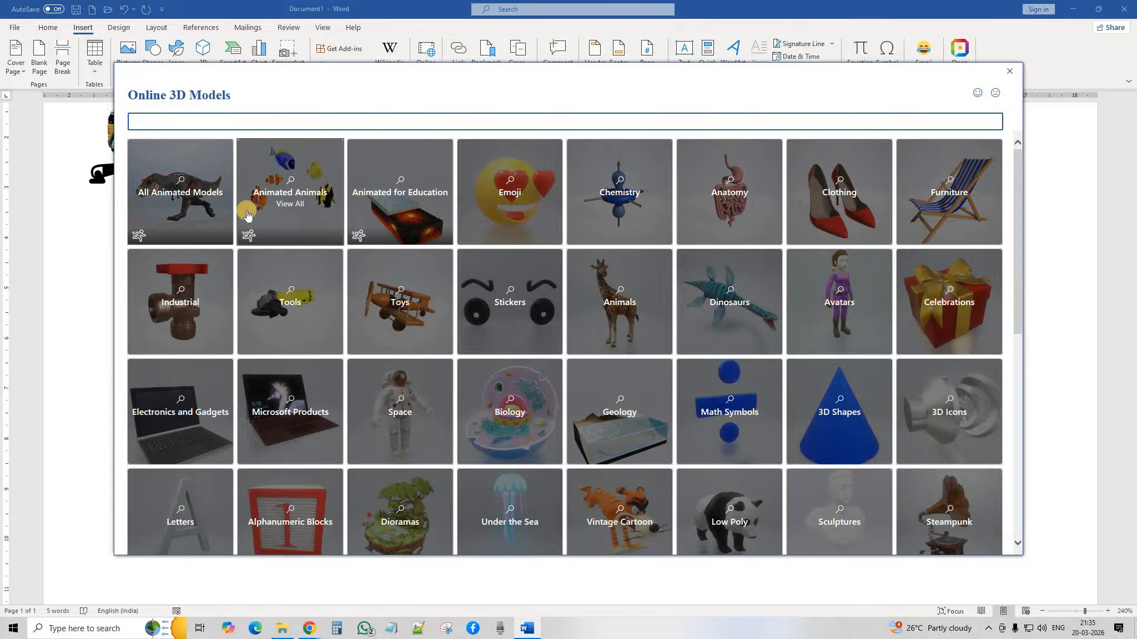
left_click(182, 187)
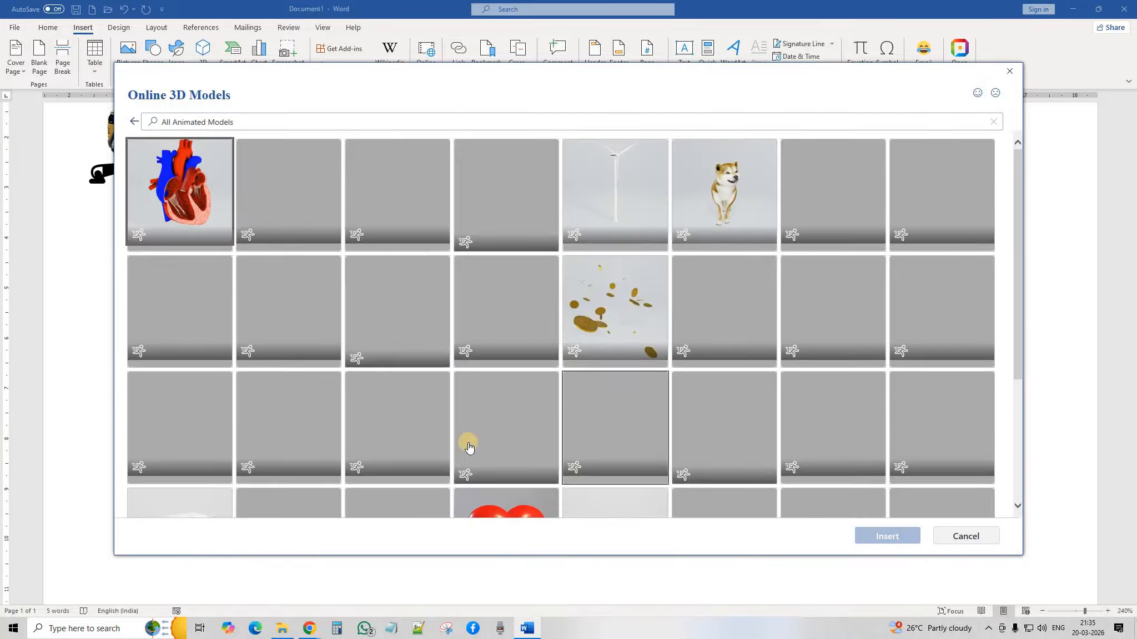
left_click(602, 402)
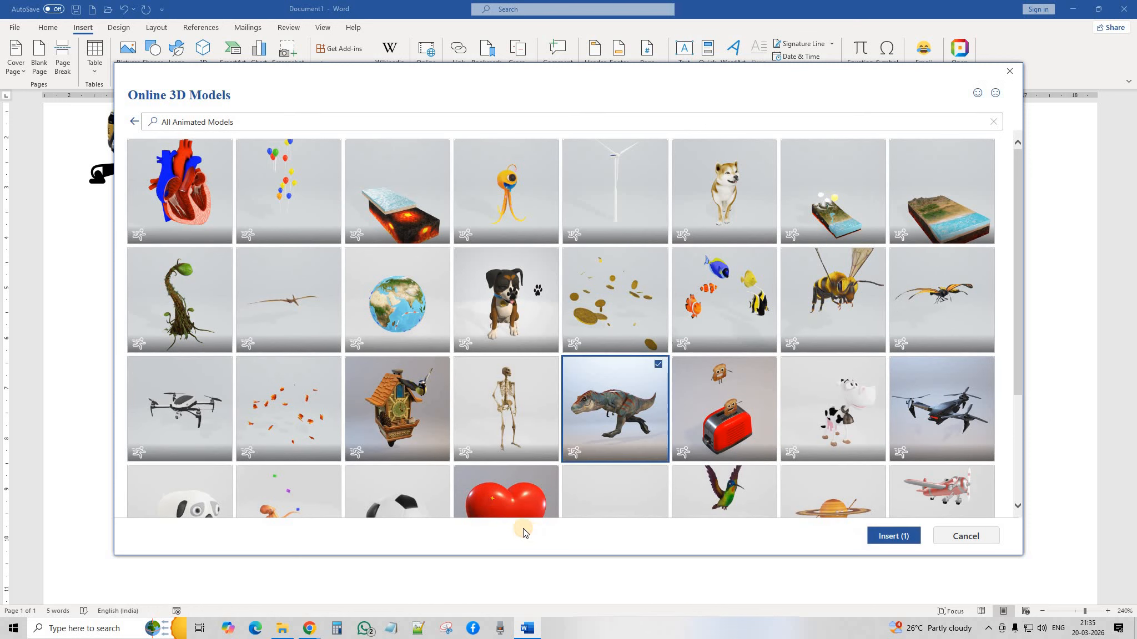
left_click(841, 286)
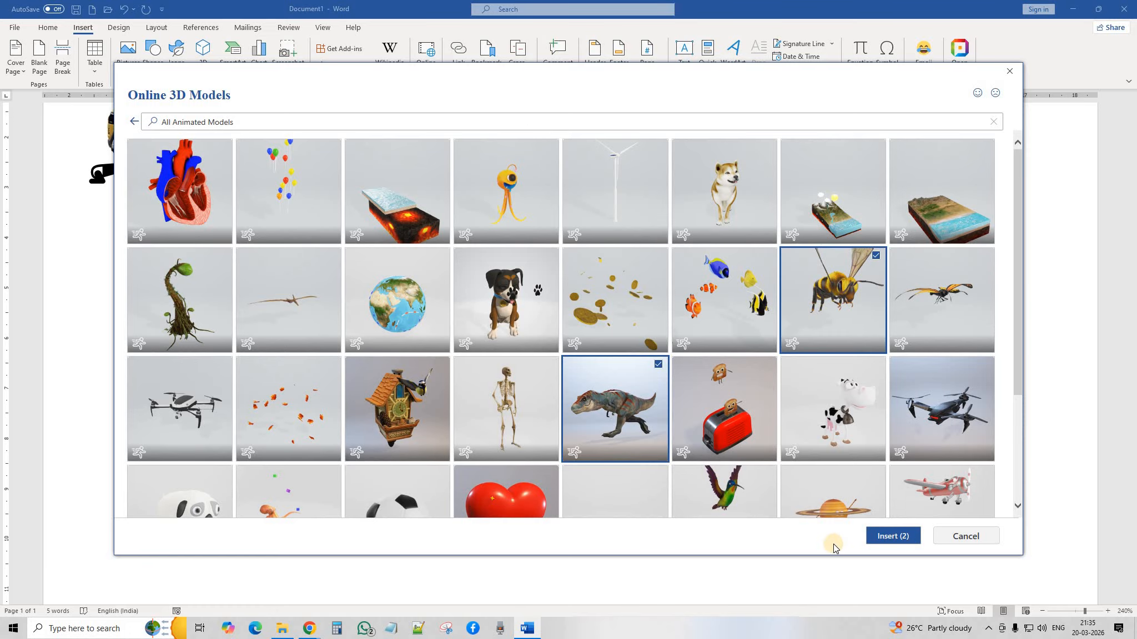
left_click(825, 342)
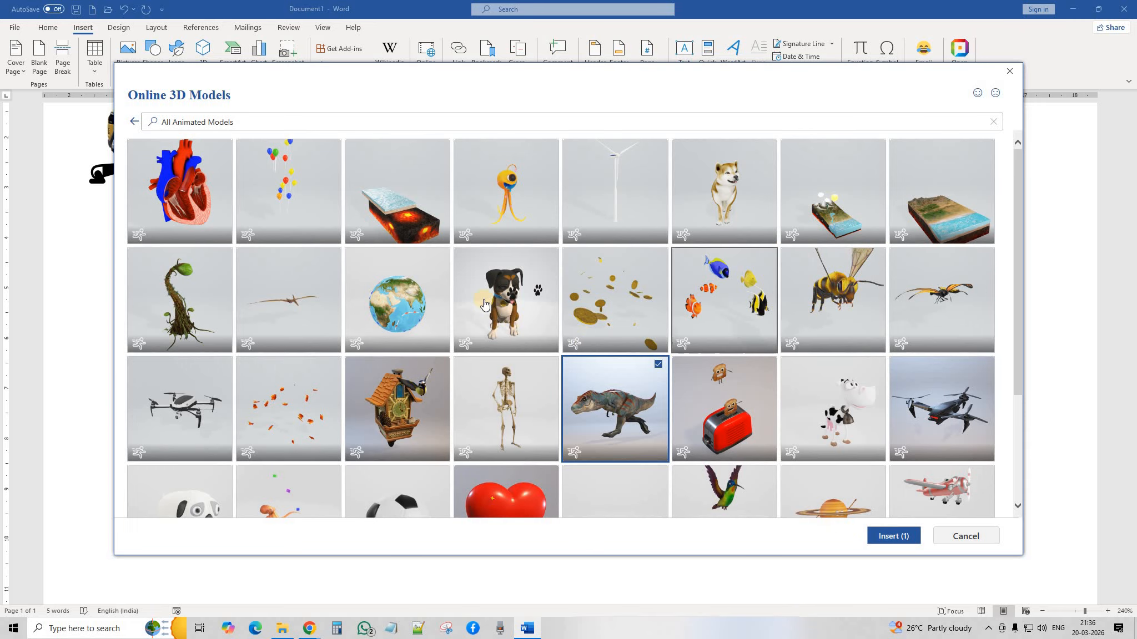
left_click(520, 287)
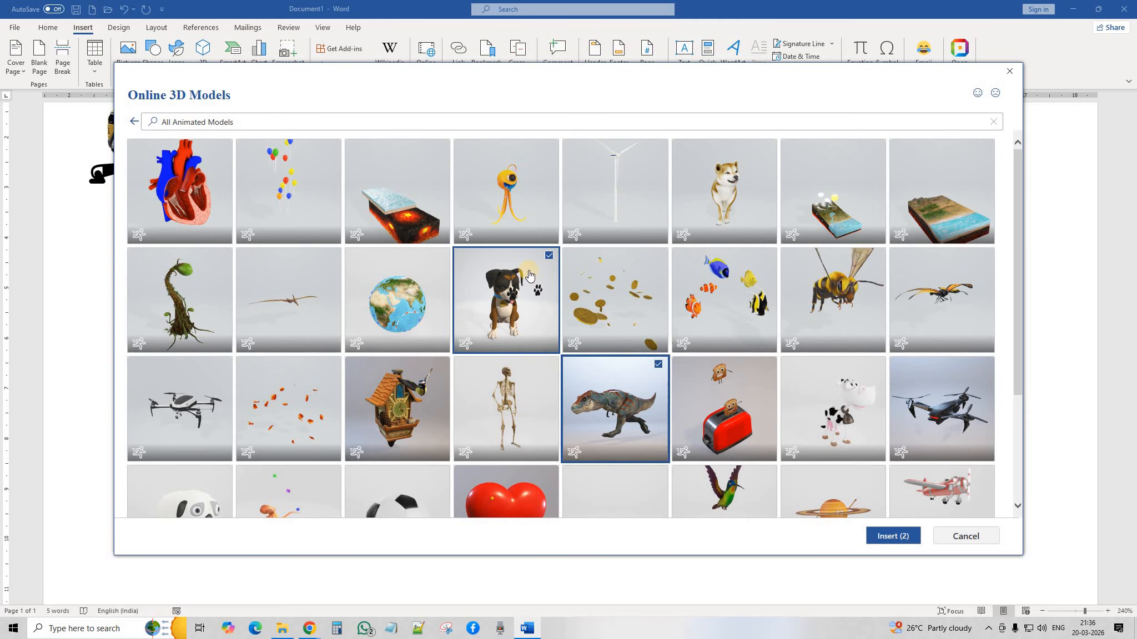
left_click(545, 258)
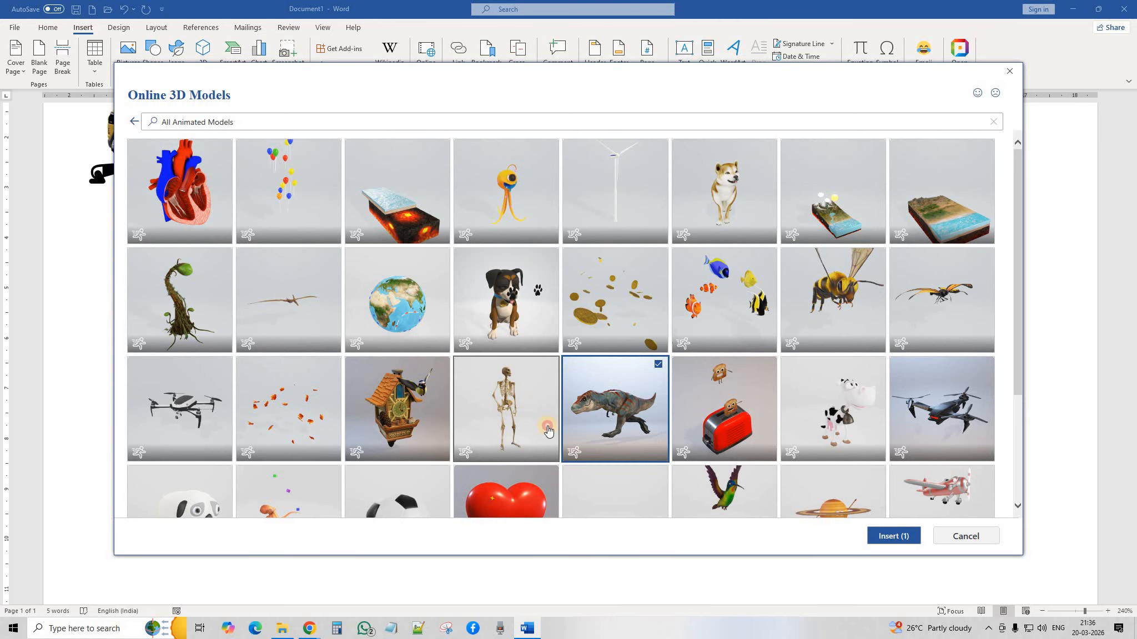
left_click(547, 428)
left_click(895, 535)
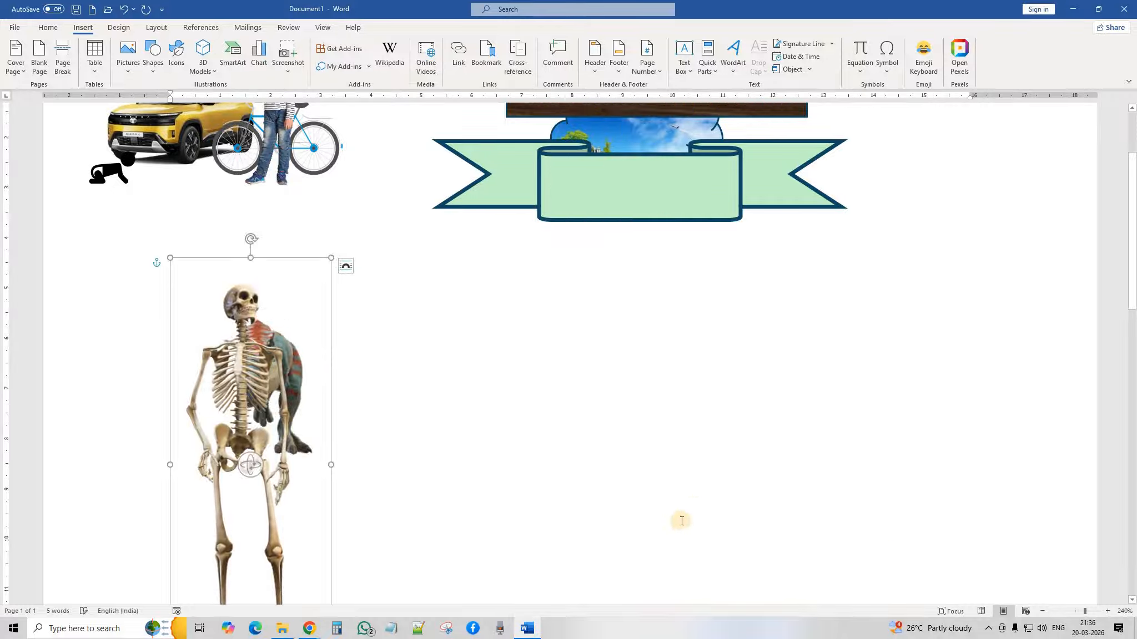
Move the skeleton model off the dinosaur to the empty area below the green banner.
left_click(264, 420)
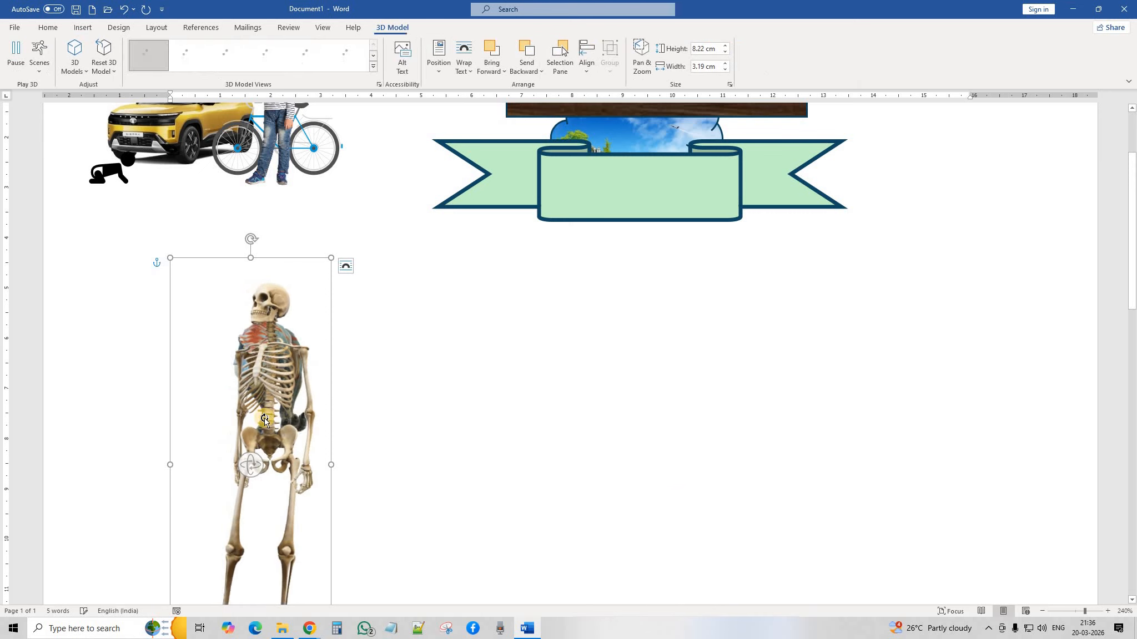
left_click(346, 265)
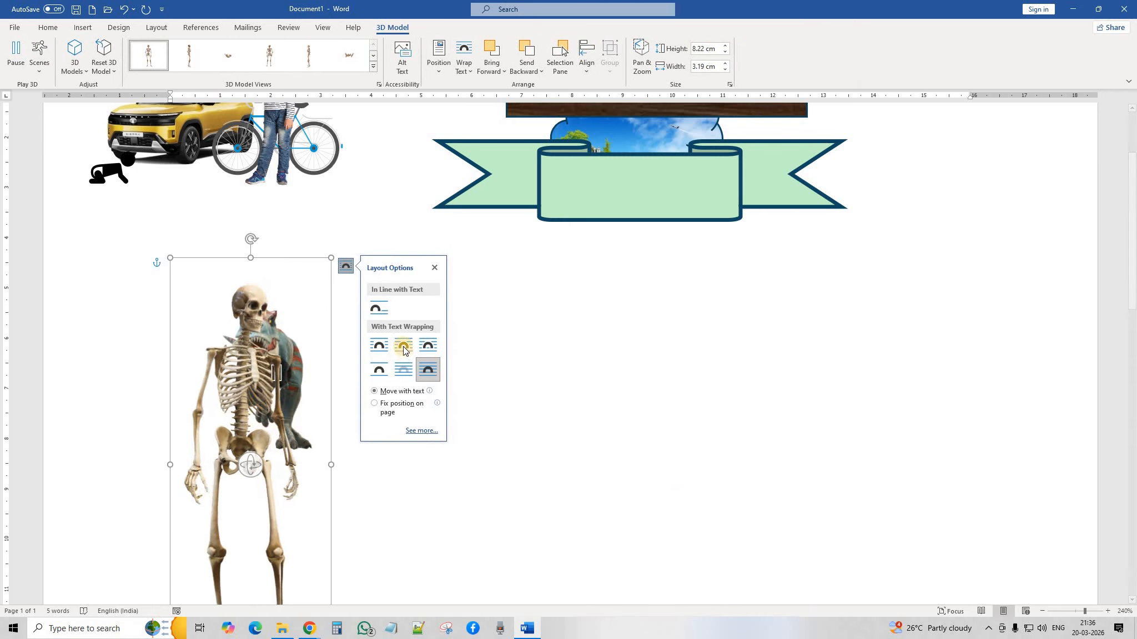
left_click_drag(234, 389, 730, 363)
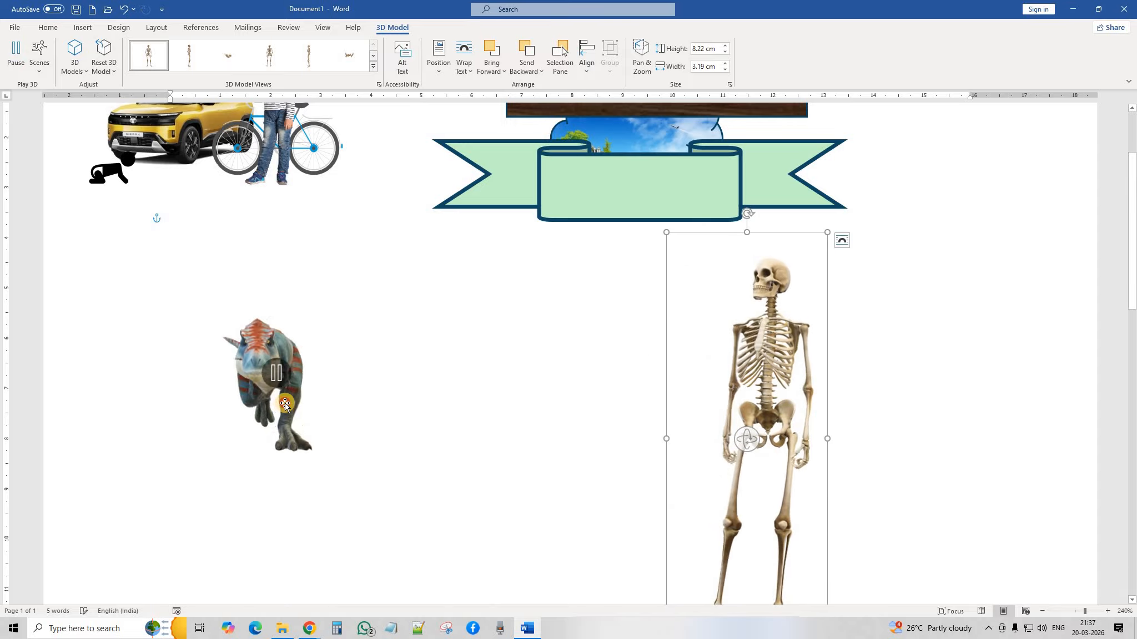
Set the dinosaur model's text wrapping to Tight and enlarge it to about 6.99 cm high and 6.47 cm wide.
left_click(353, 322)
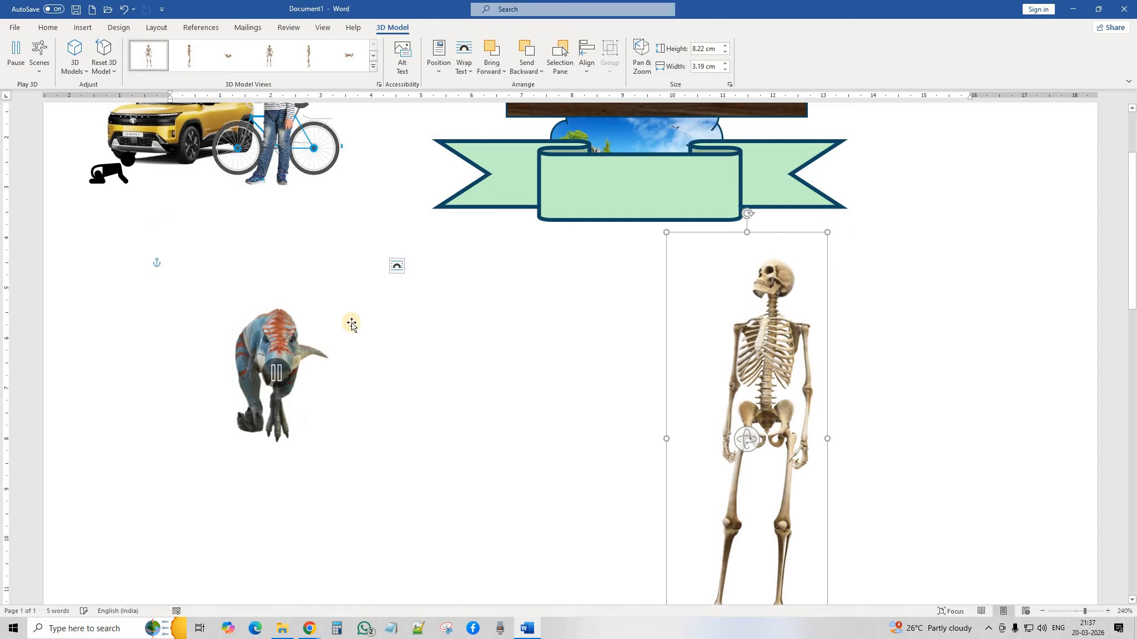
left_click(398, 266)
left_click(454, 346)
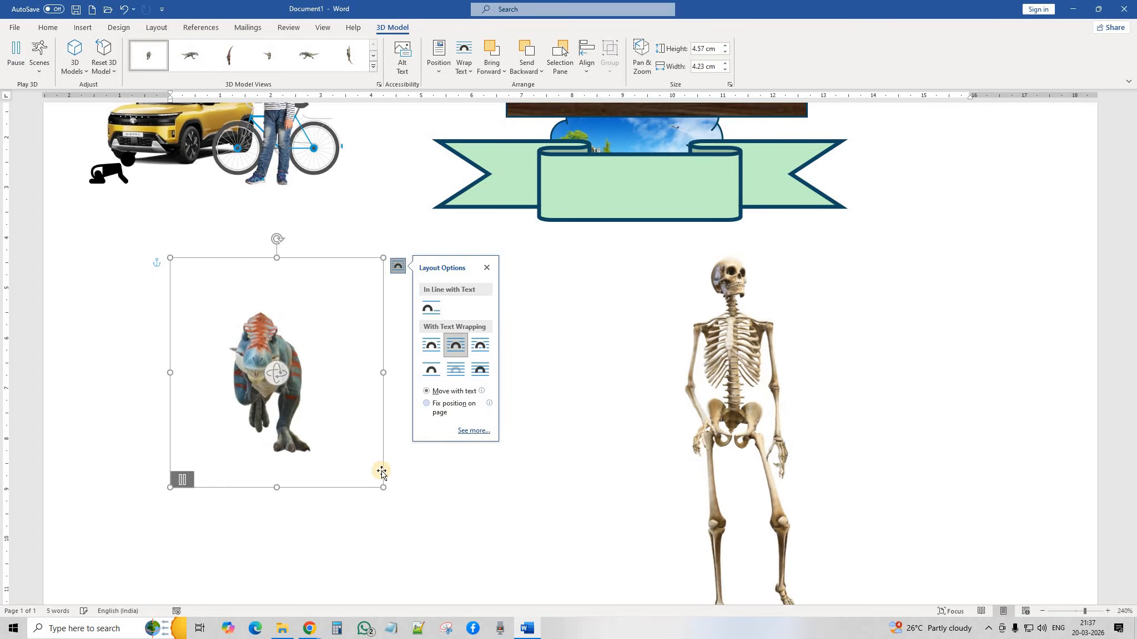
mouse_move(484, 508)
left_mouse_down()
mouse_move(530, 520)
mouse_move(496, 493)
left_mouse_up()
Rotate the dinosaur model in 3D to a side view facing the skeleton.
scroll(569, 411, "down", 6)
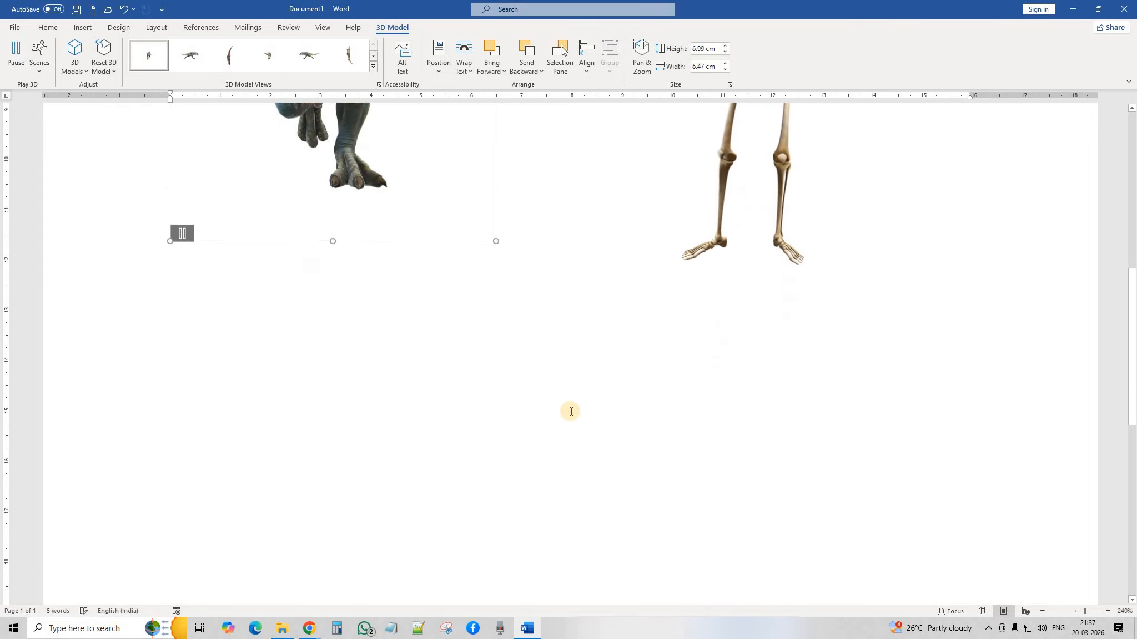
scroll(570, 411, "up", 4)
scroll(570, 411, "up", 1)
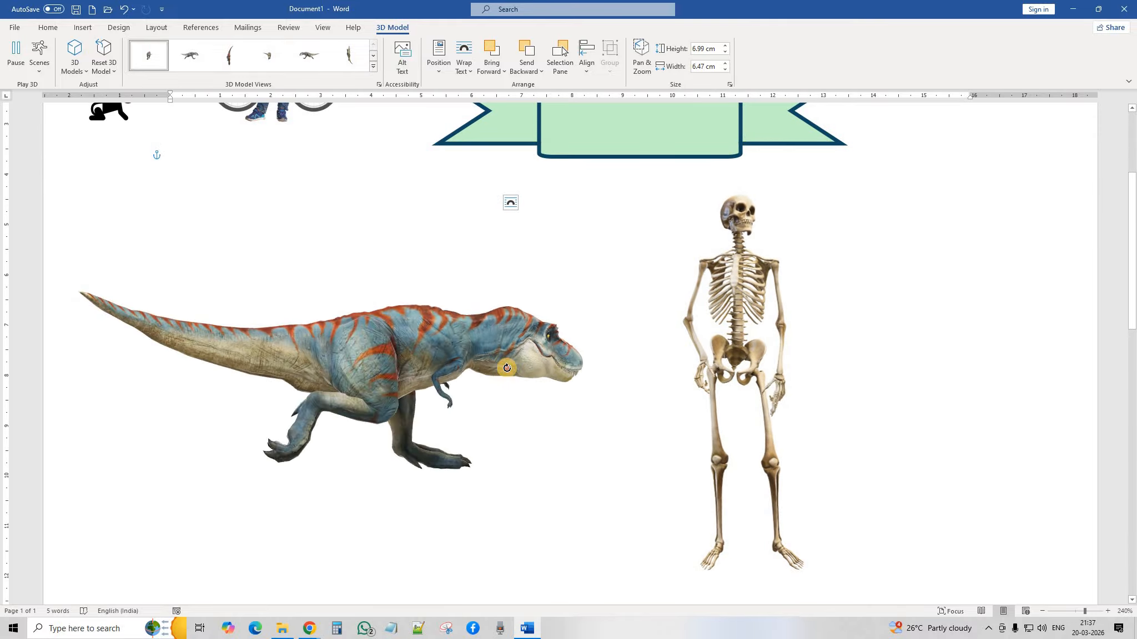
Shrink the skeleton model to about 4.41 cm high and 1.71 cm wide, and move it up level with the dinosaur.
left_click_drag(775, 305, 775, 303)
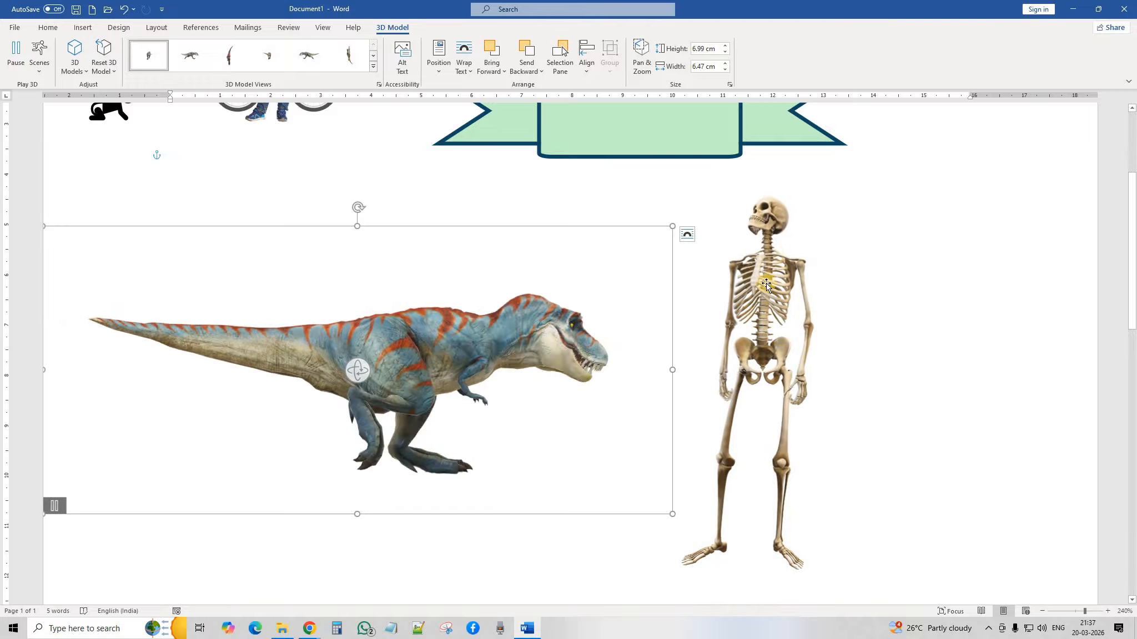
left_click(787, 168)
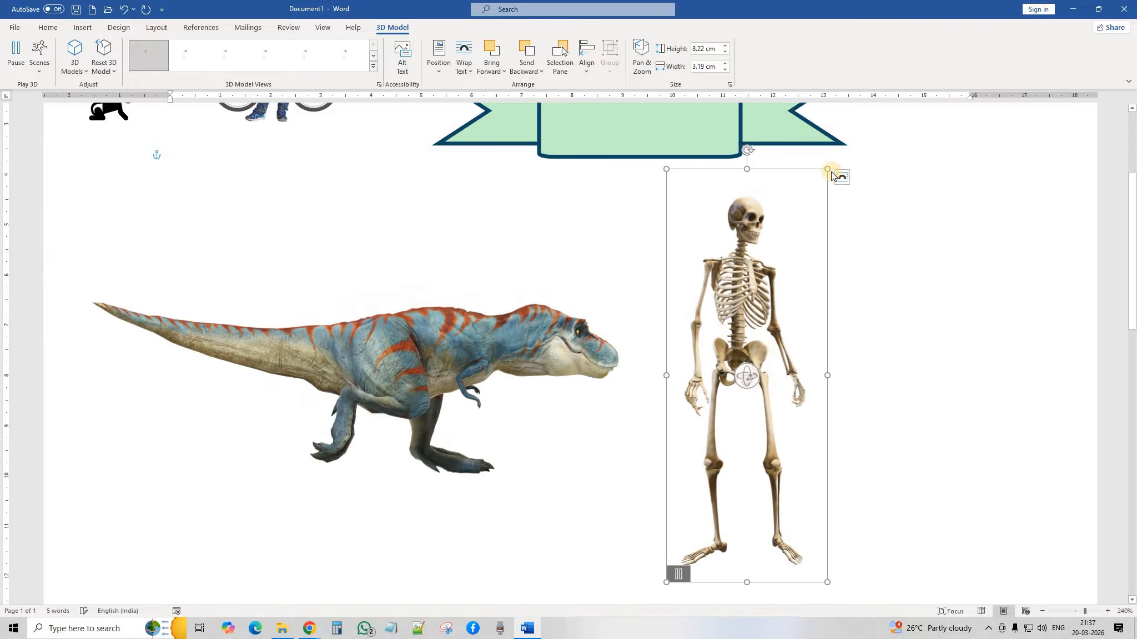
left_click_drag(752, 397, 753, 395)
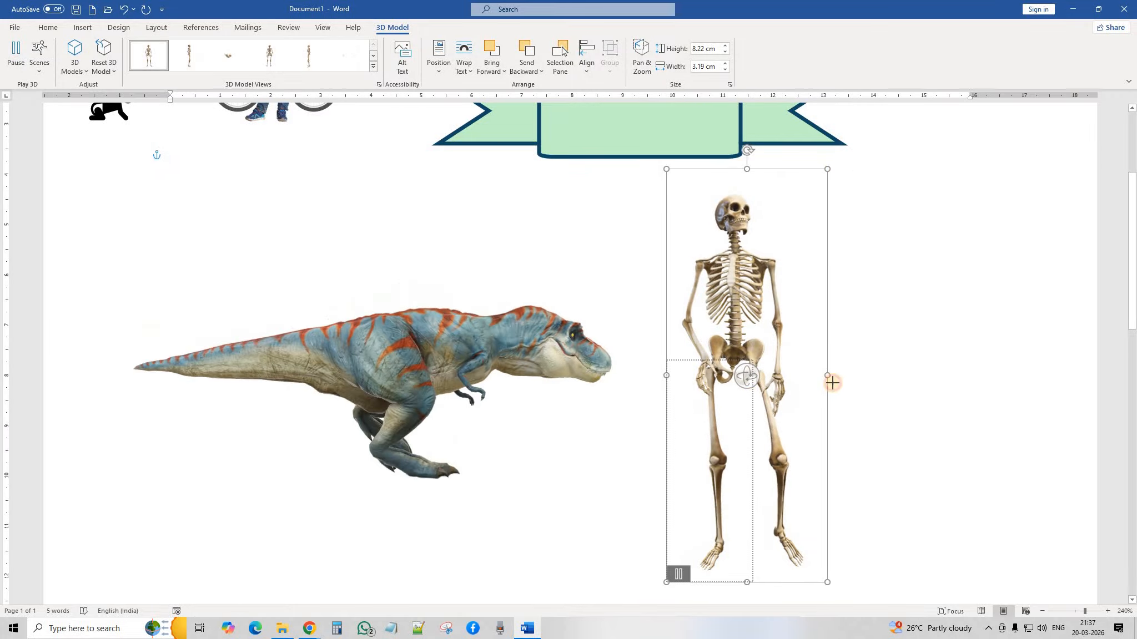
left_click(822, 397)
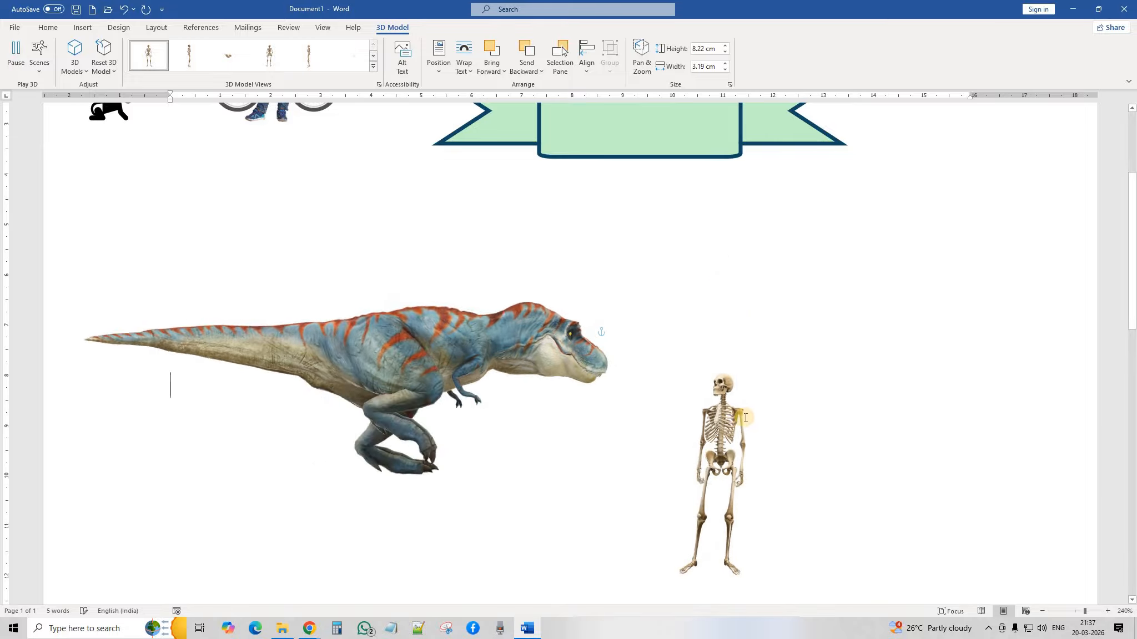
left_click(736, 444)
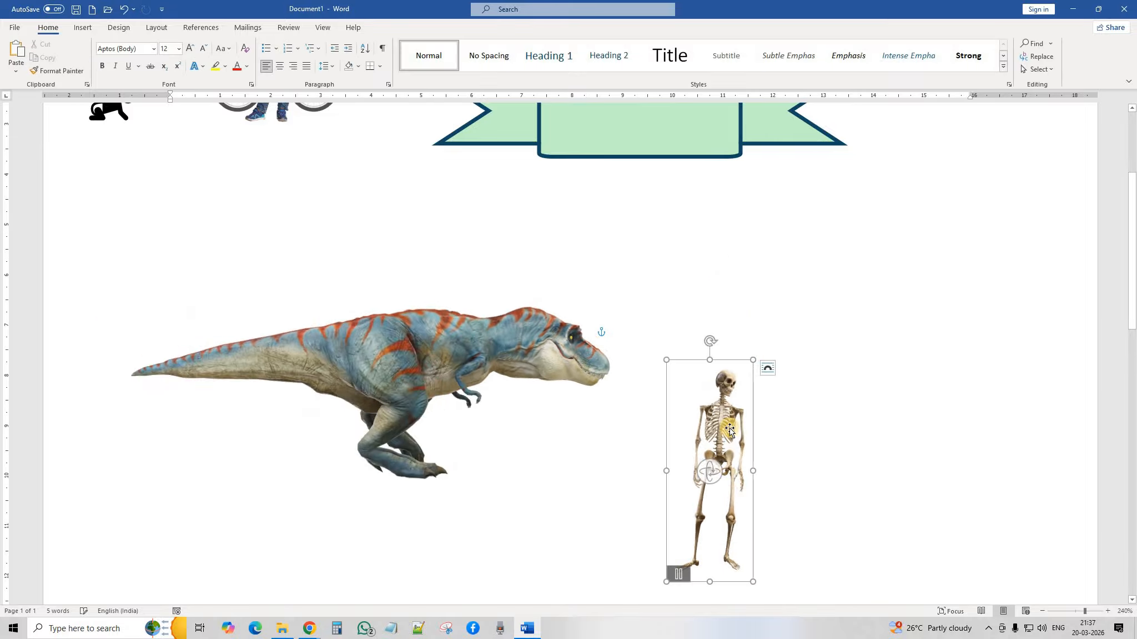
left_click_drag(715, 468, 712, 375)
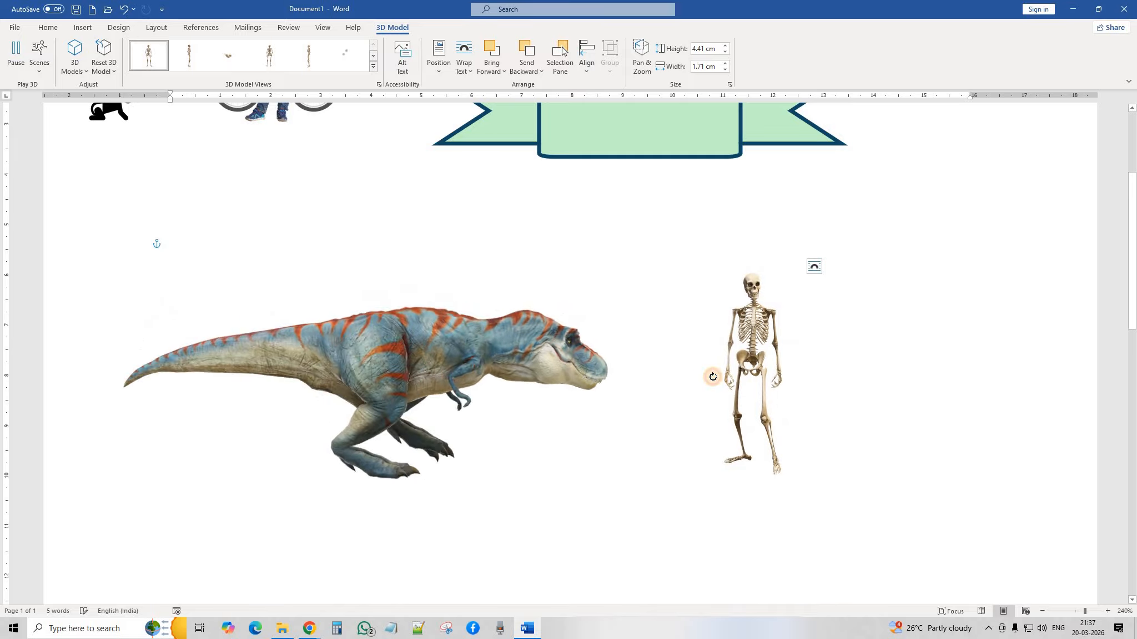
left_click(966, 401)
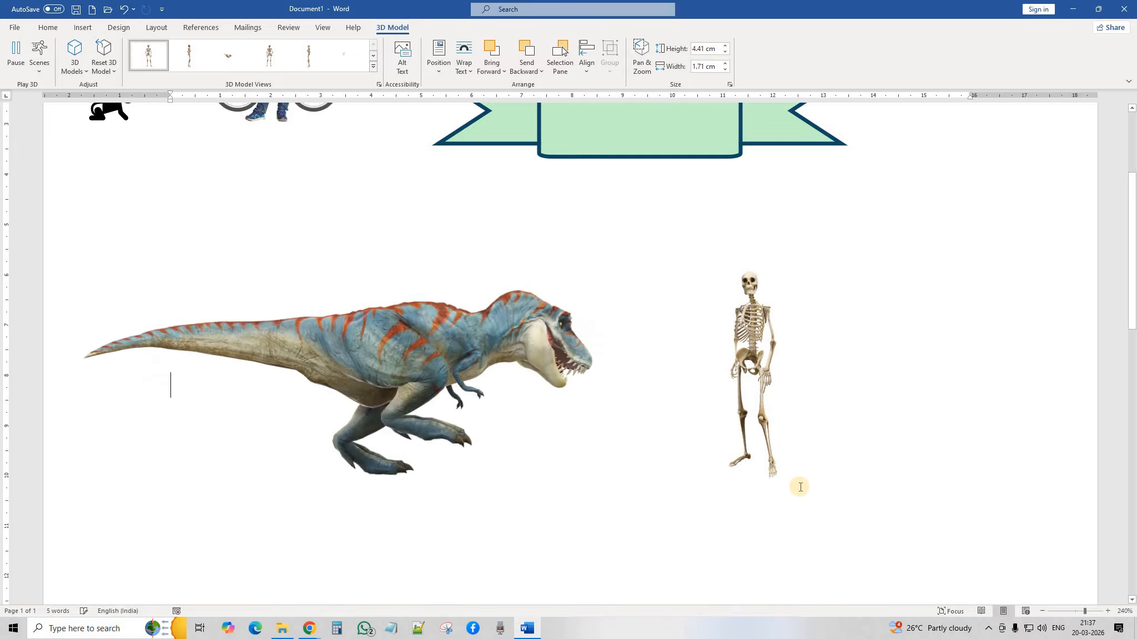
Preview preset 3D model views of the dinosaur, including the opposite side and the view from above.
left_click(478, 326)
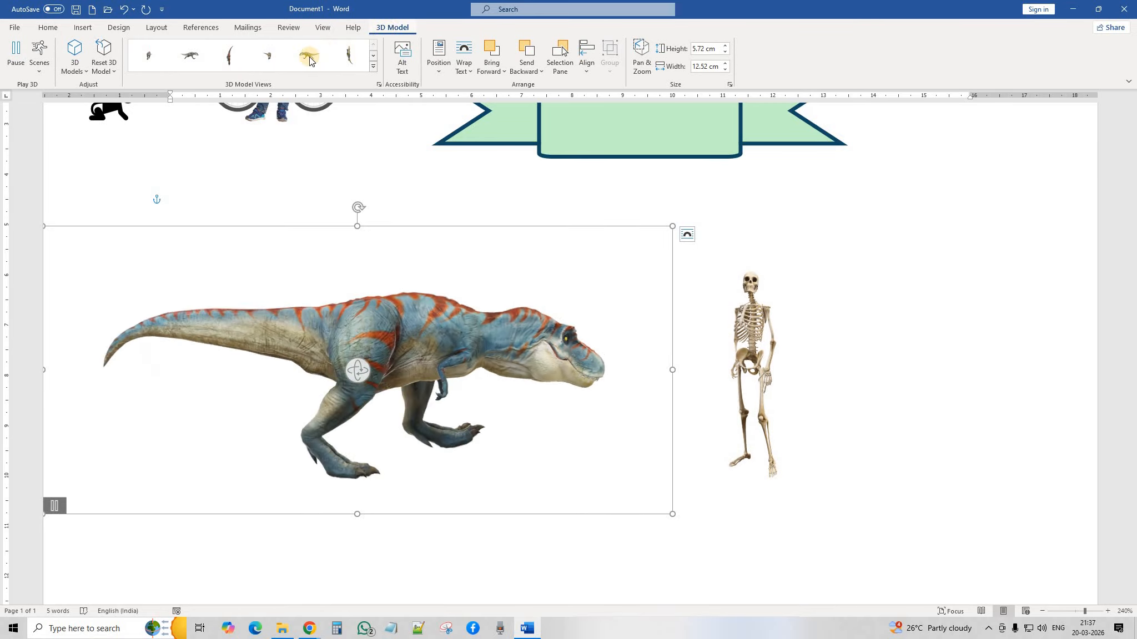
left_click(309, 58)
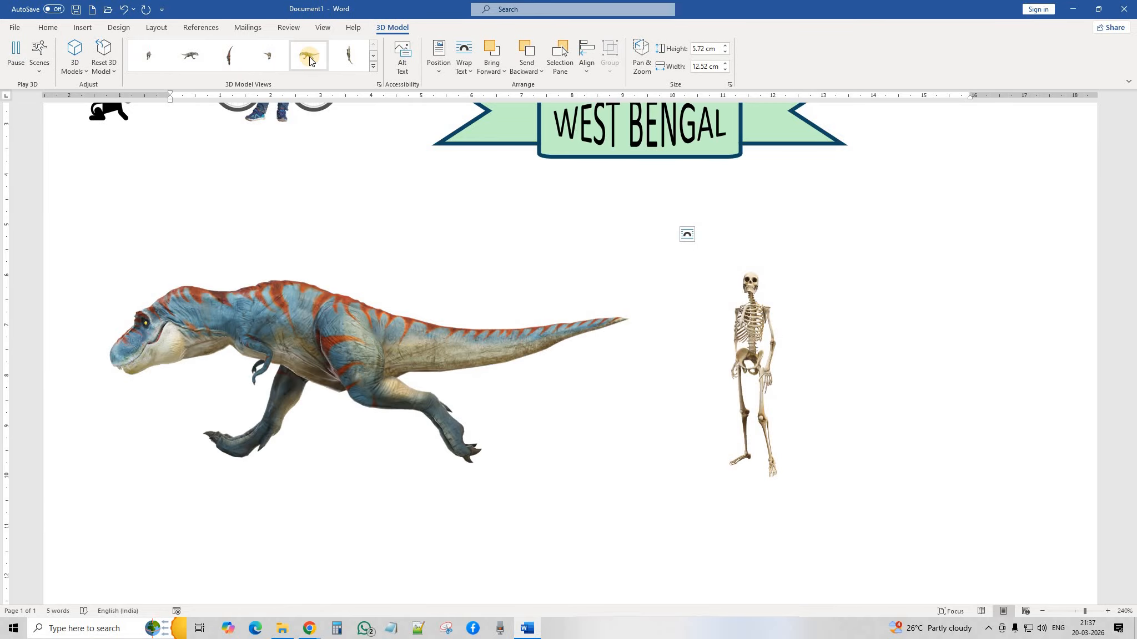
left_click(262, 63)
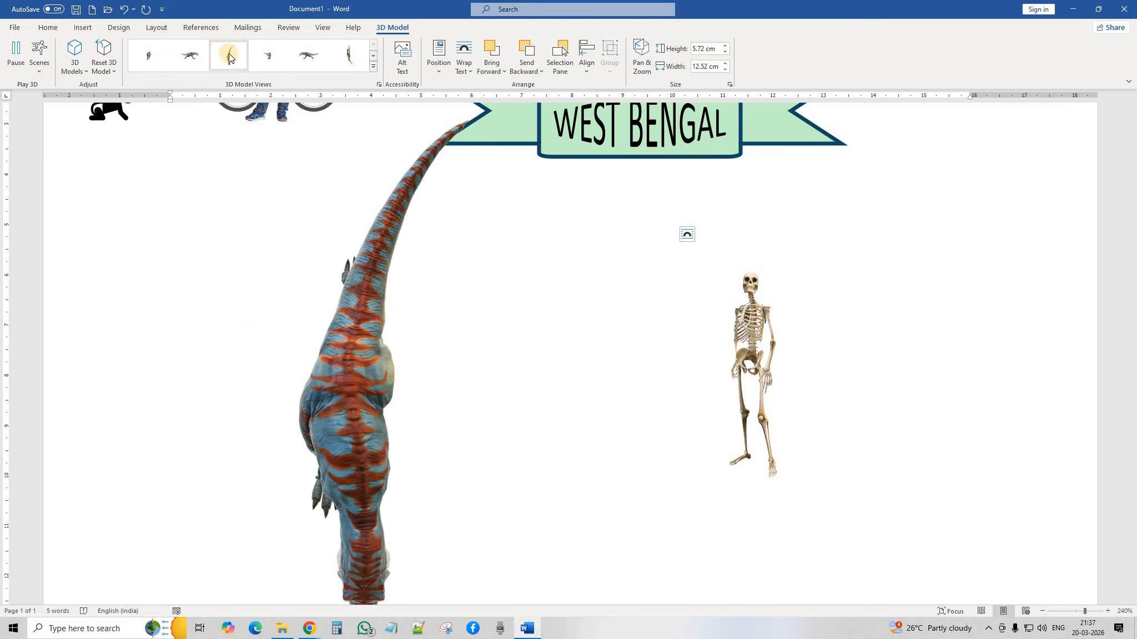
left_click(906, 251)
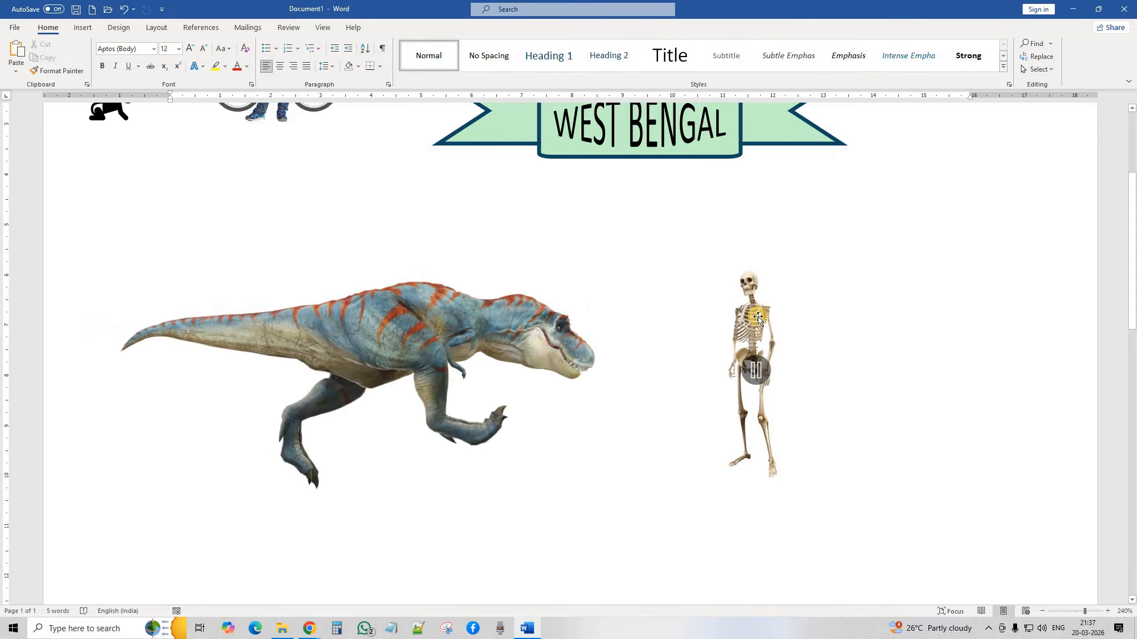
Delete the skeleton and dinosaur 3D models from the page.
left_click(791, 287)
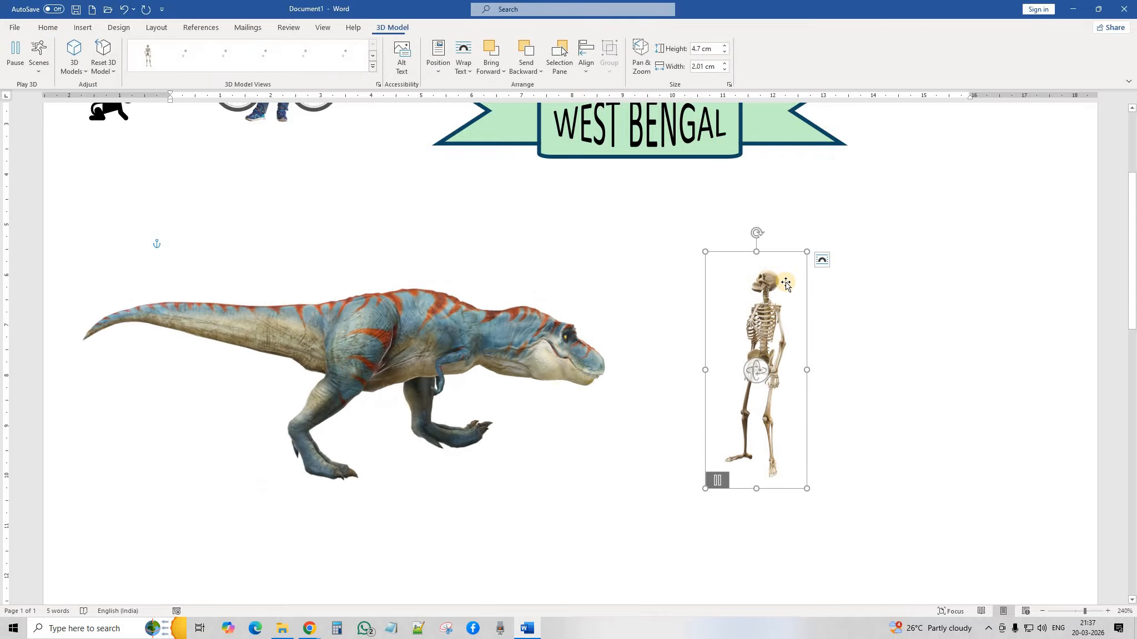
key("Delete")
left_click(504, 332)
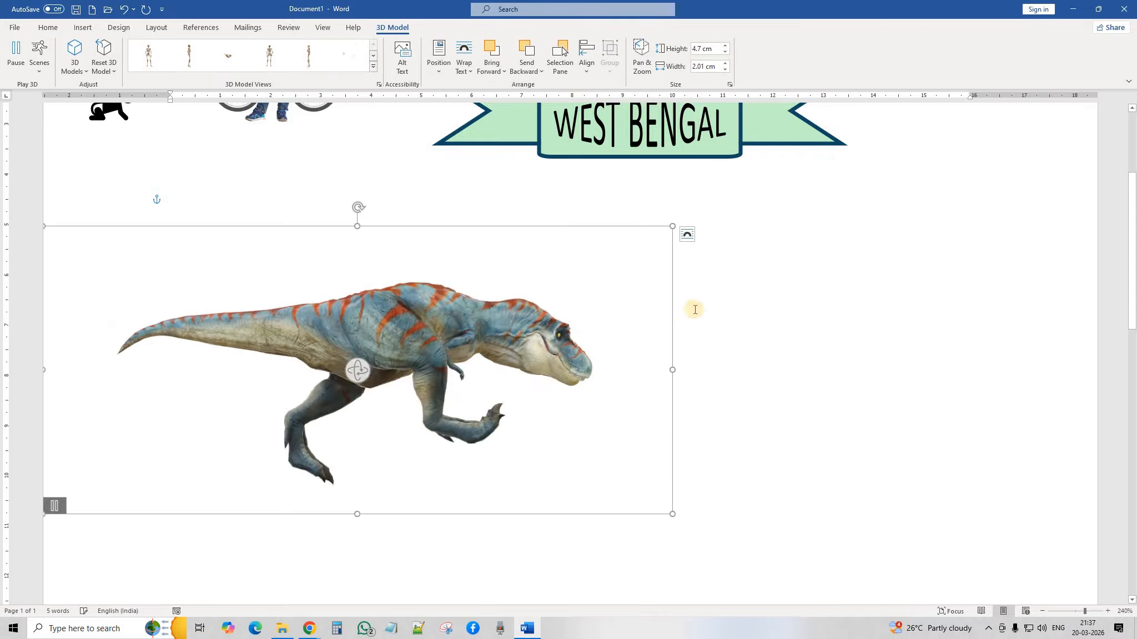
key("Delete")
View the available windows and the Screen Clipping option of the Screenshot feature.
left_click(82, 27)
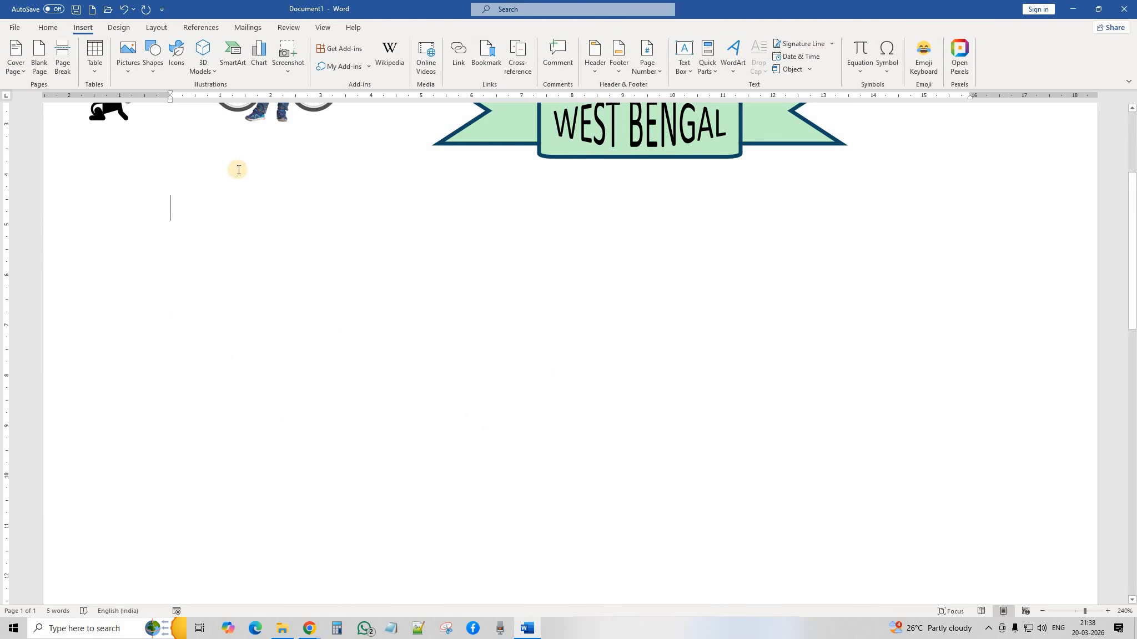
left_click(285, 70)
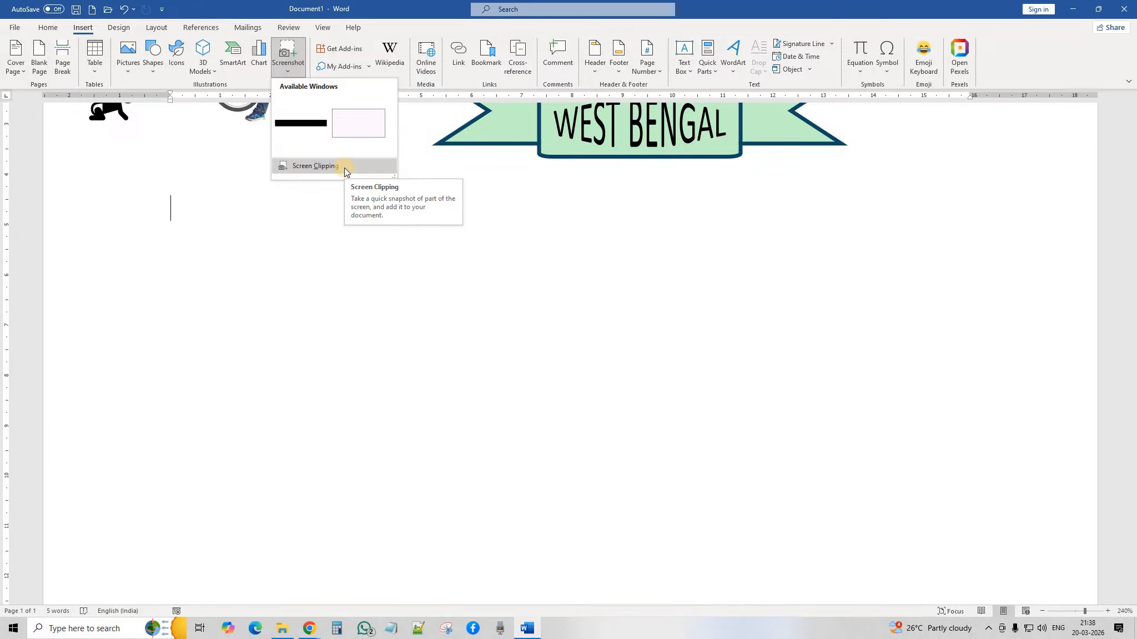
left_click(675, 187)
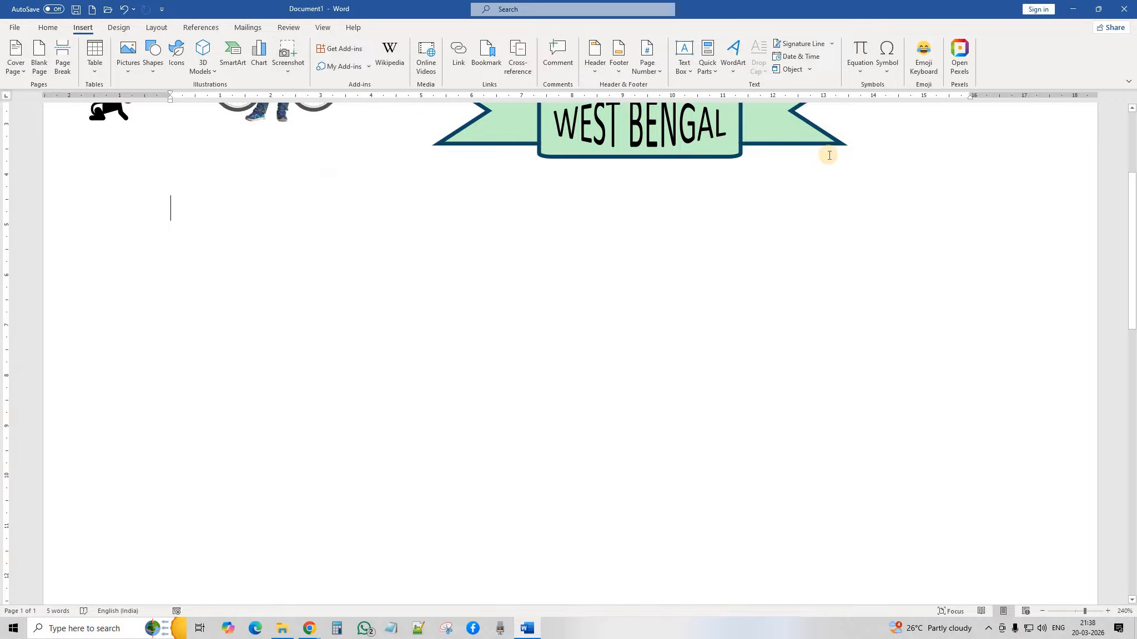
Minimise Word and the browser window to reveal the desktop, and return to the Word document.
left_click(1073, 8)
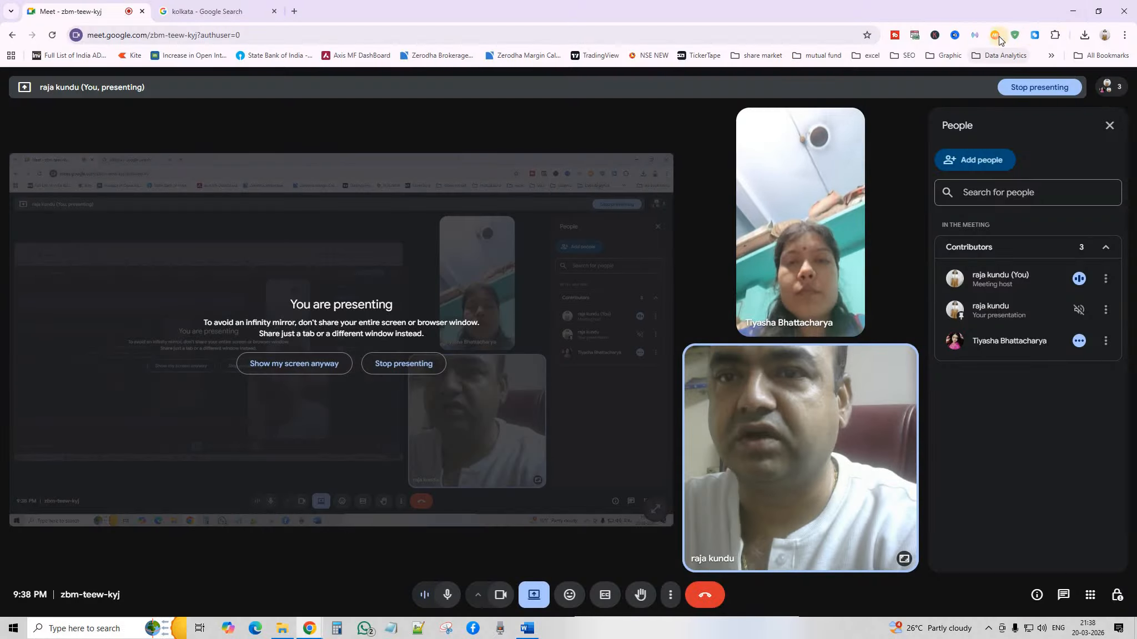
left_click(1075, 11)
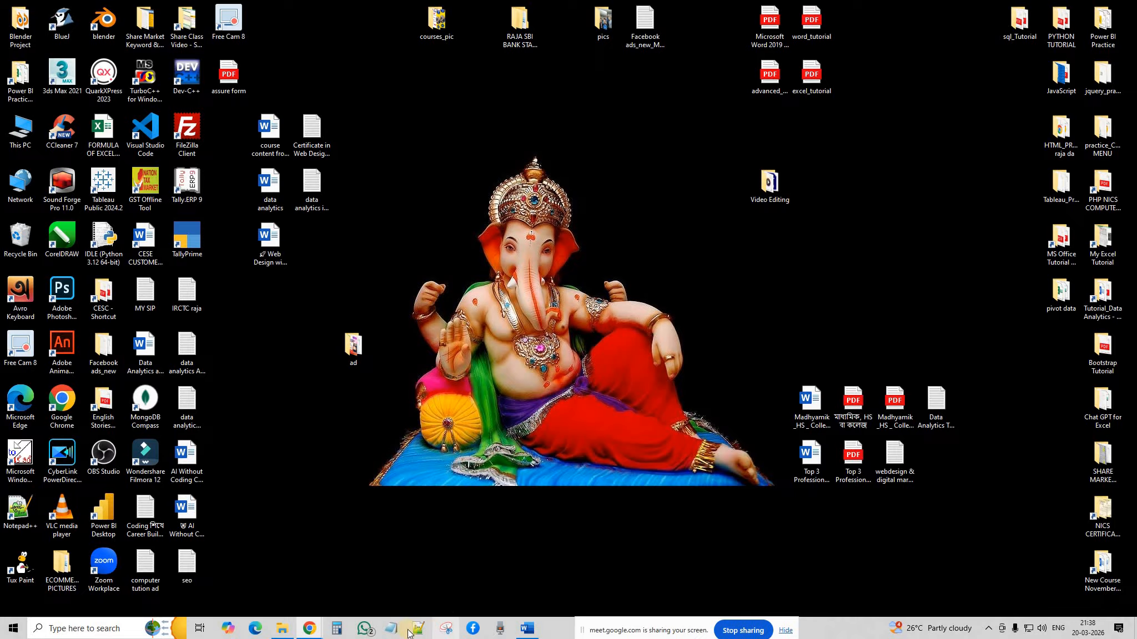
left_click(527, 628)
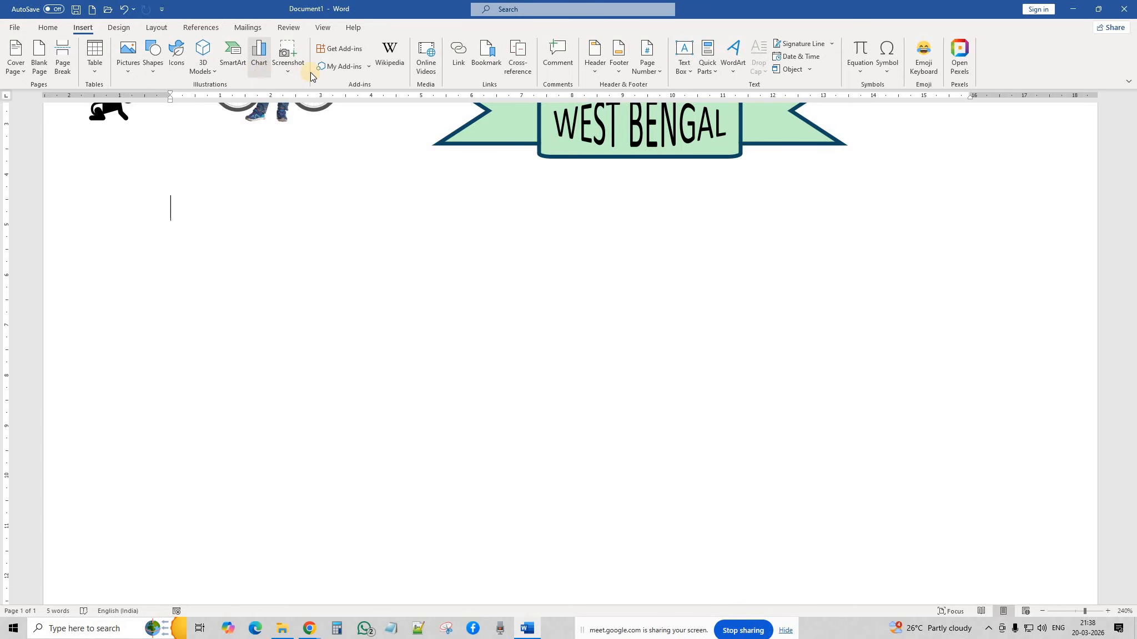
Insert a screen clipping of the Ganesha figure's head from the desktop wallpaper, about 7.25 by 7.62 cm.
left_click(290, 72)
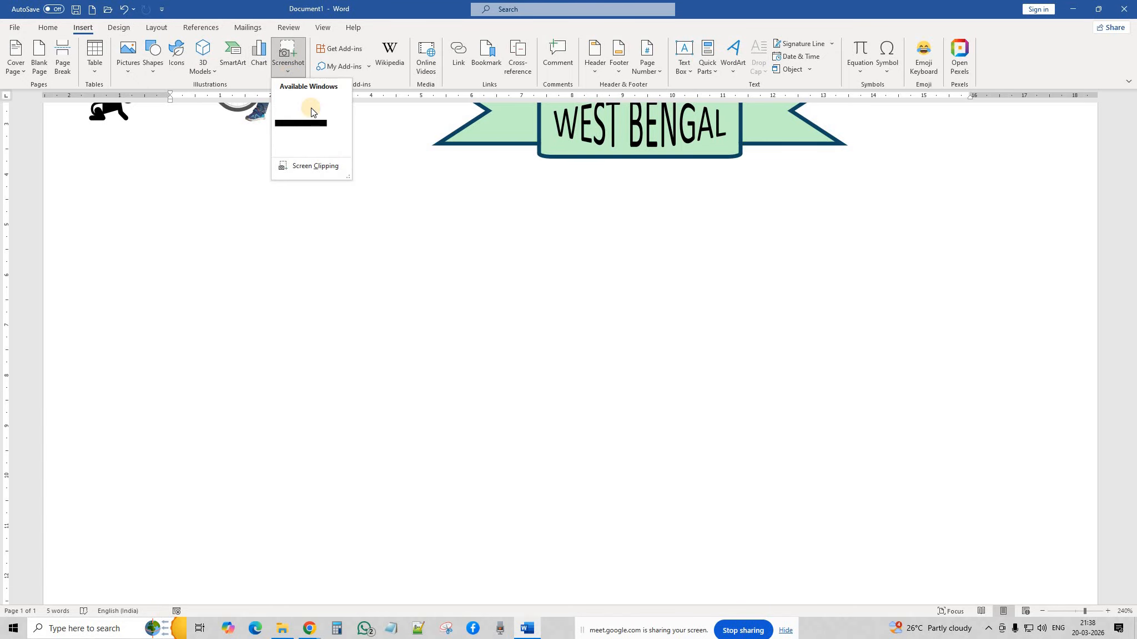
left_click(323, 167)
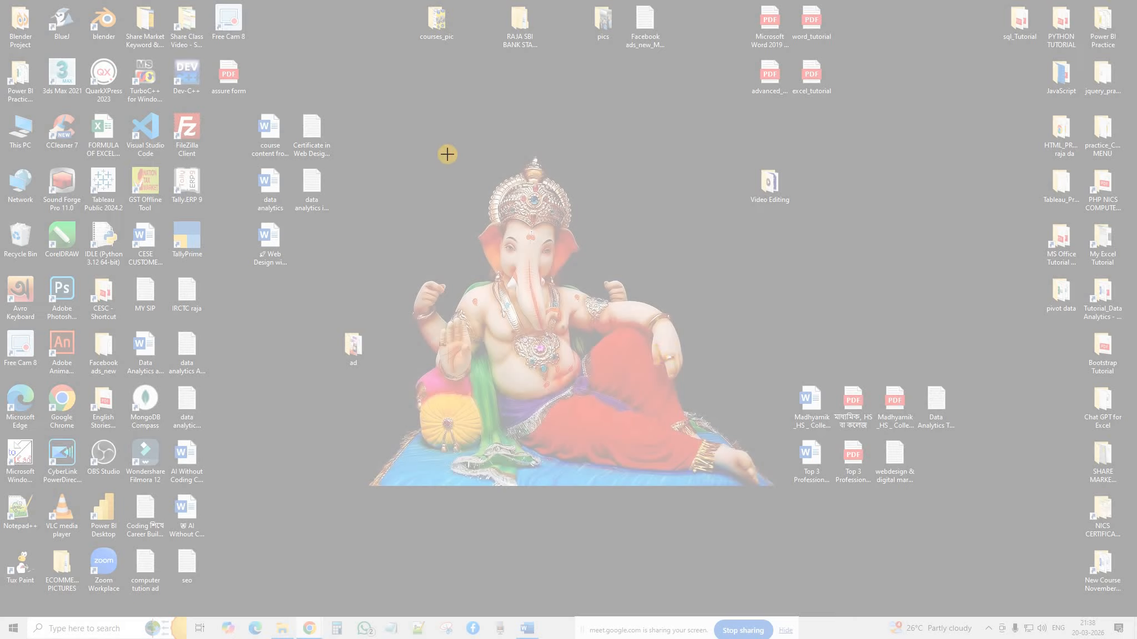
left_click_drag(447, 154, 608, 306)
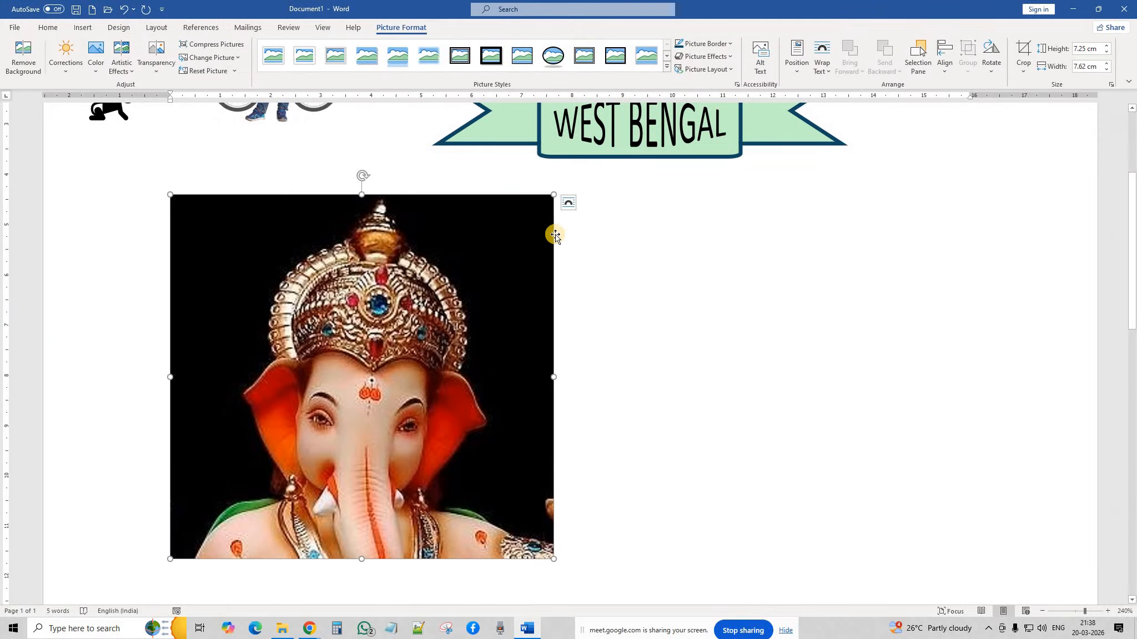
Shrink the Ganesha clipping to about 3.28 by 3.45 cm and apply Tight text wrapping to it.
left_click_drag(553, 196, 343, 495)
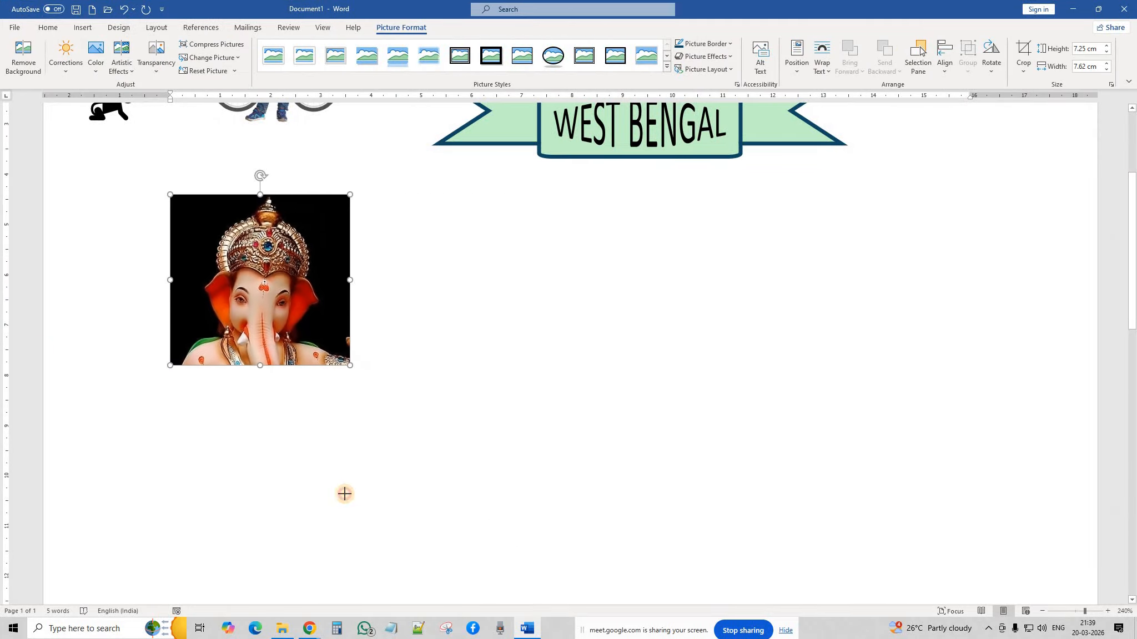
left_click(405, 325)
left_click(298, 287)
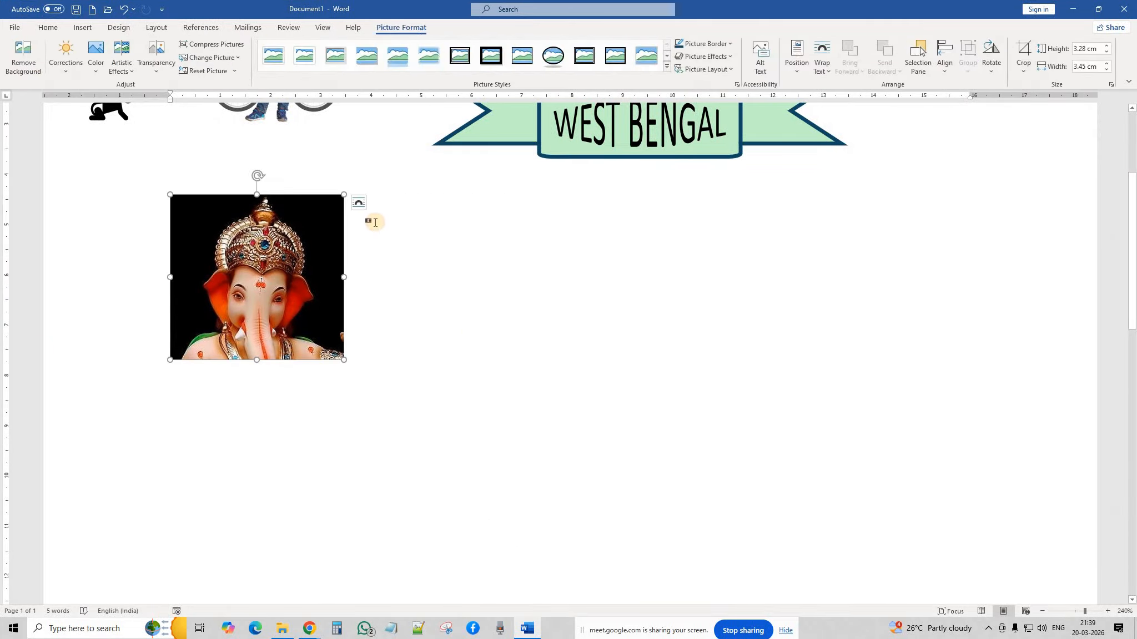
left_click(359, 202)
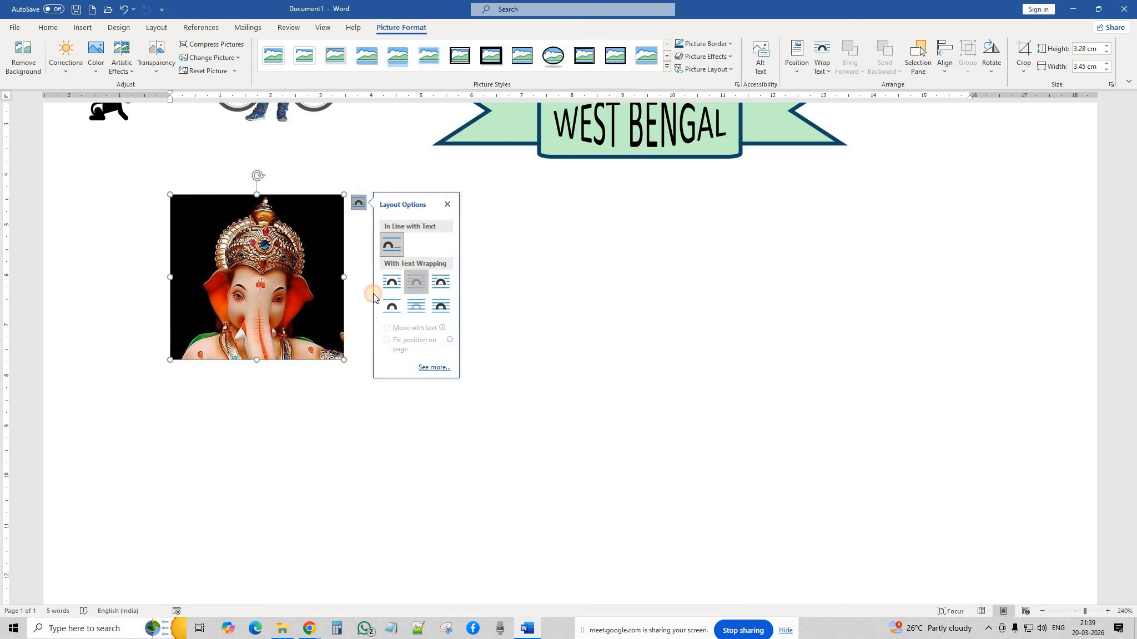
left_click(416, 282)
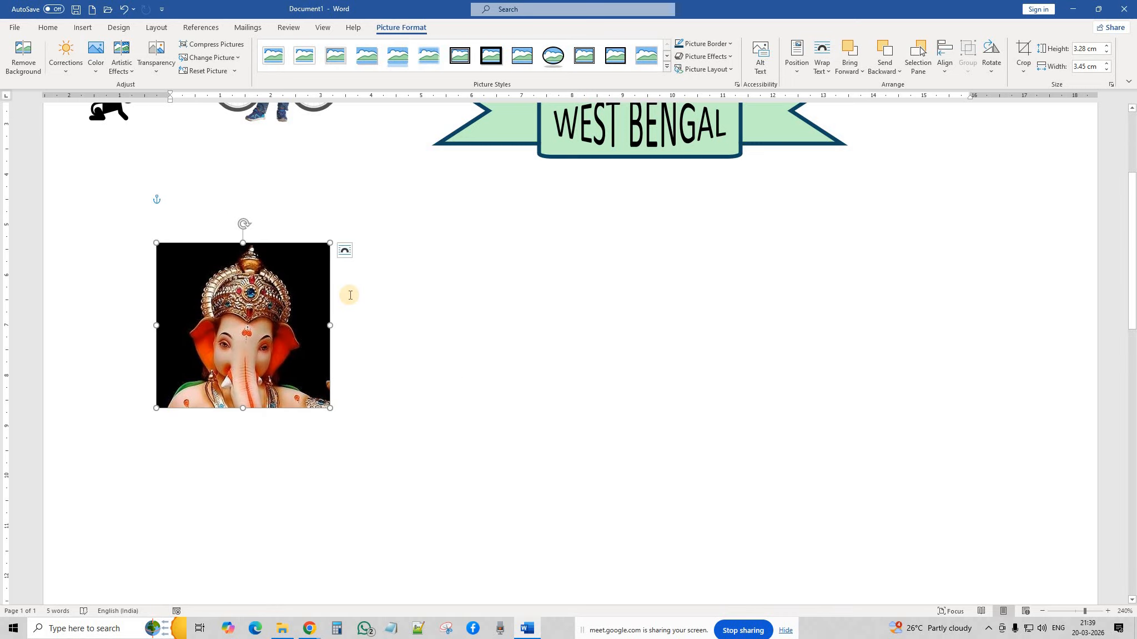
Delete the Ganesha clipping and insert a screen clipping of the TallyPrime desktop icon, about 2.06 by 1.96 cm.
key("Delete")
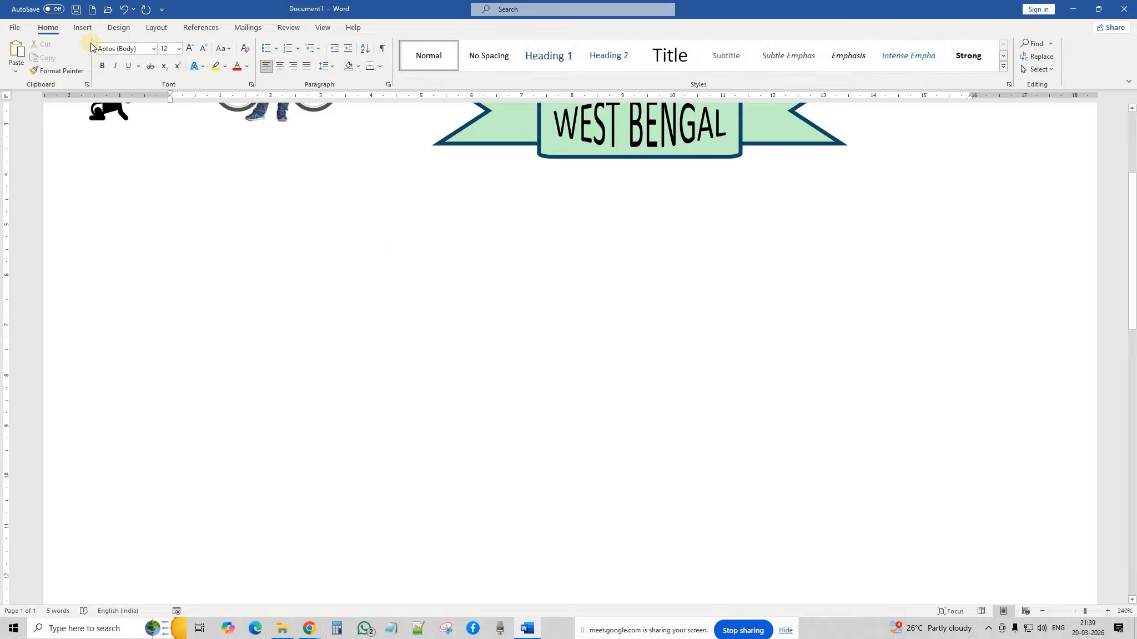
left_click(82, 29)
left_click(285, 63)
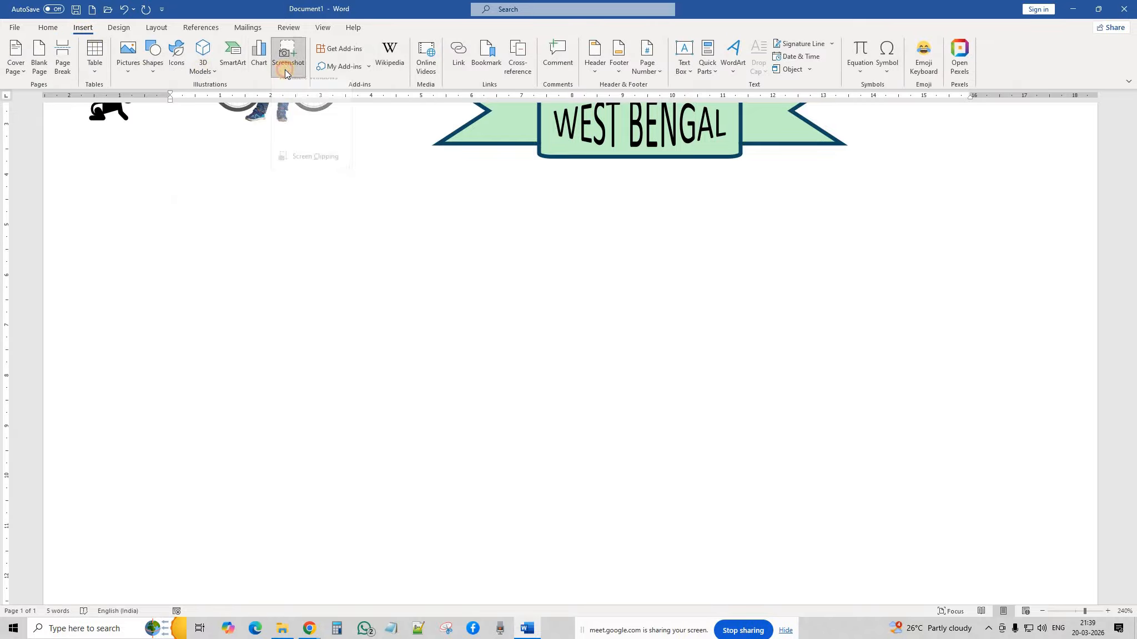
left_click(303, 165)
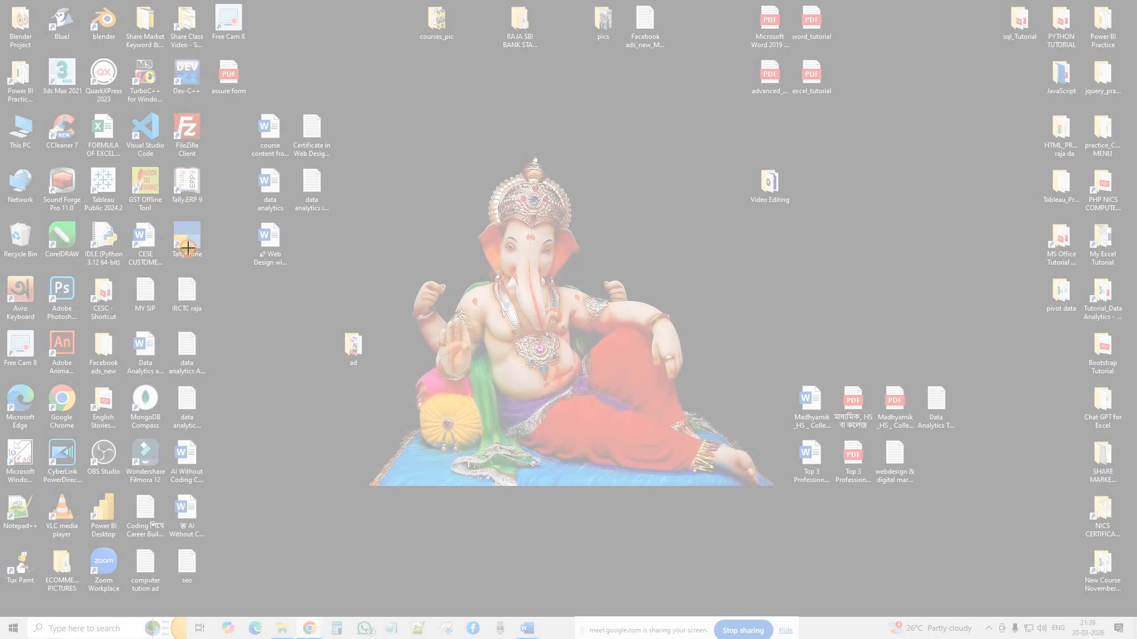
left_click_drag(169, 216, 216, 270)
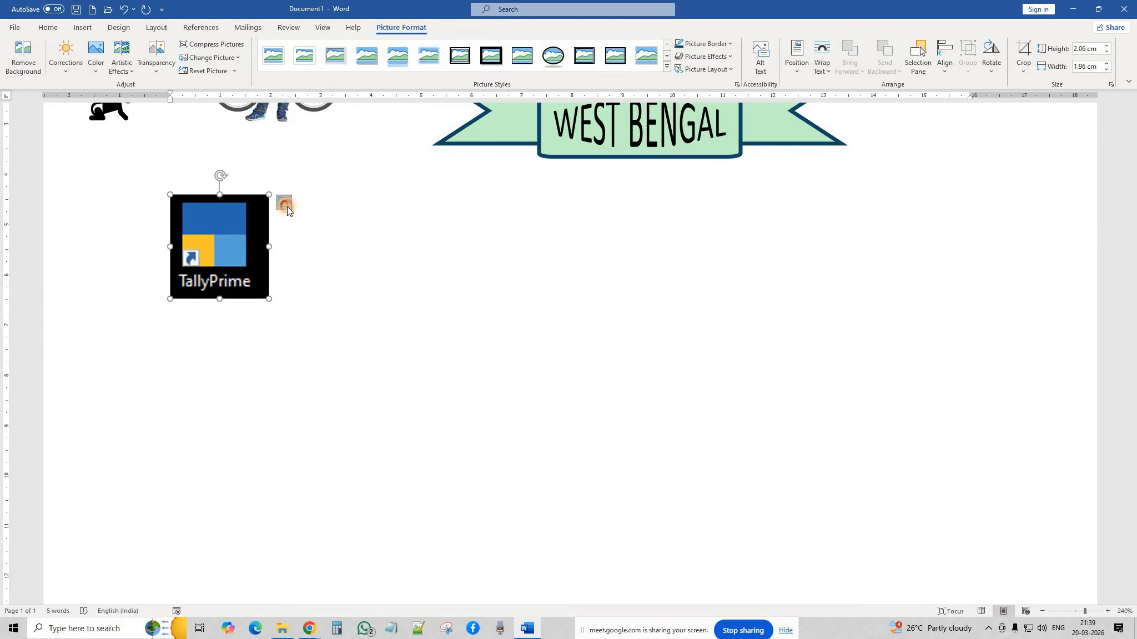
Apply Tight text wrapping to the TallyPrime clipping and move it slightly lower on the page.
left_click(285, 203)
left_click(342, 282)
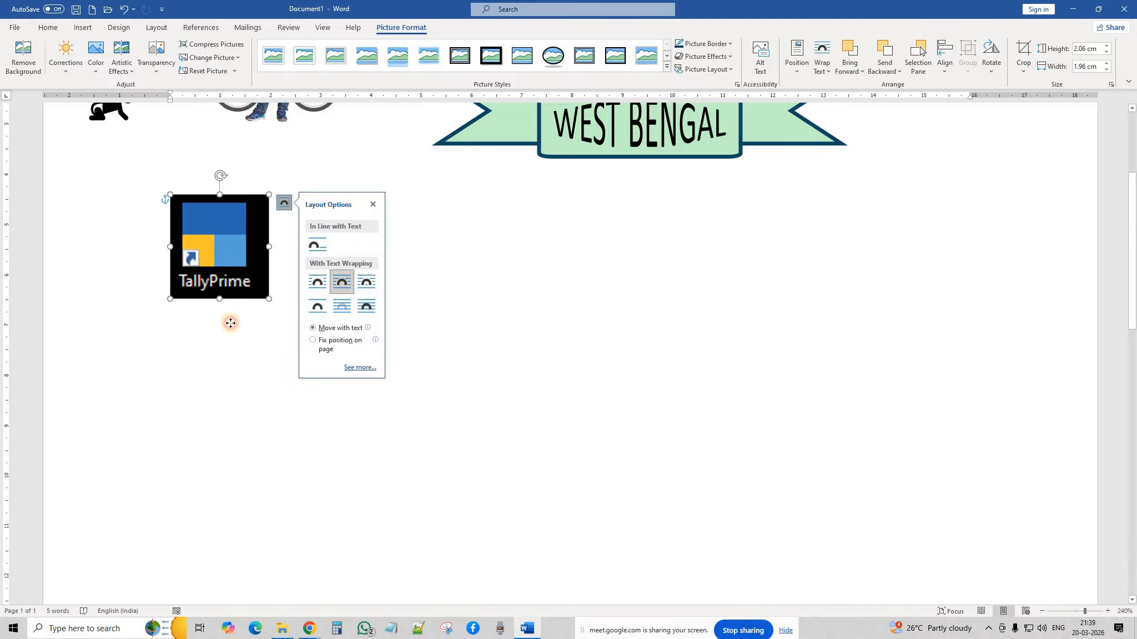
left_click_drag(220, 256, 230, 323)
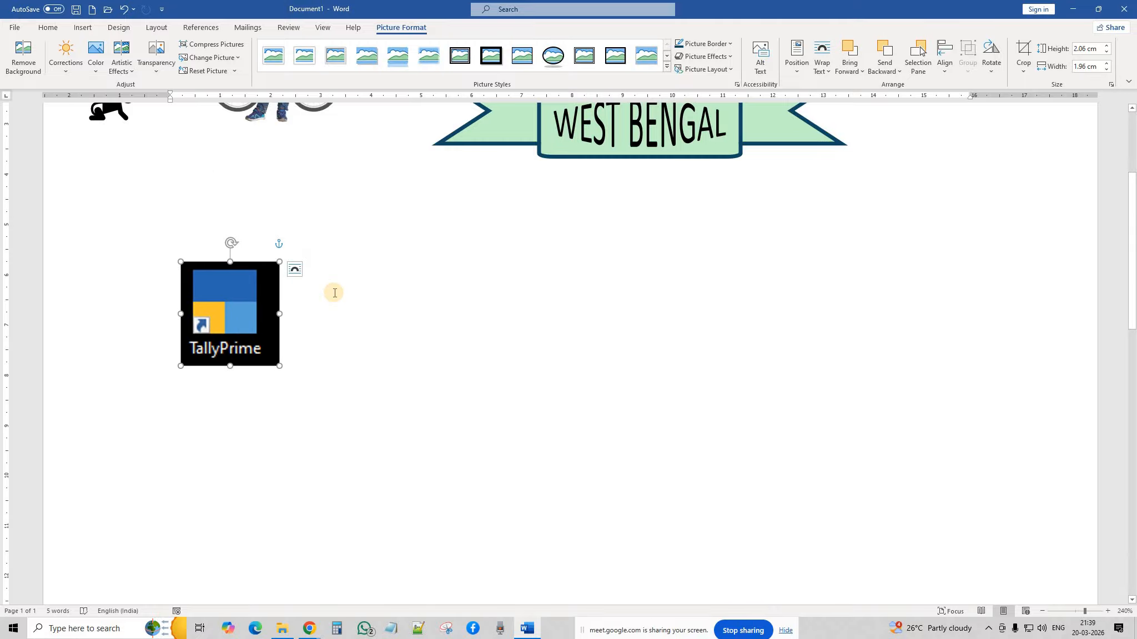
Delete the TallyPrime clipping and clear all remaining pictures and text shapes from the page.
key("Delete")
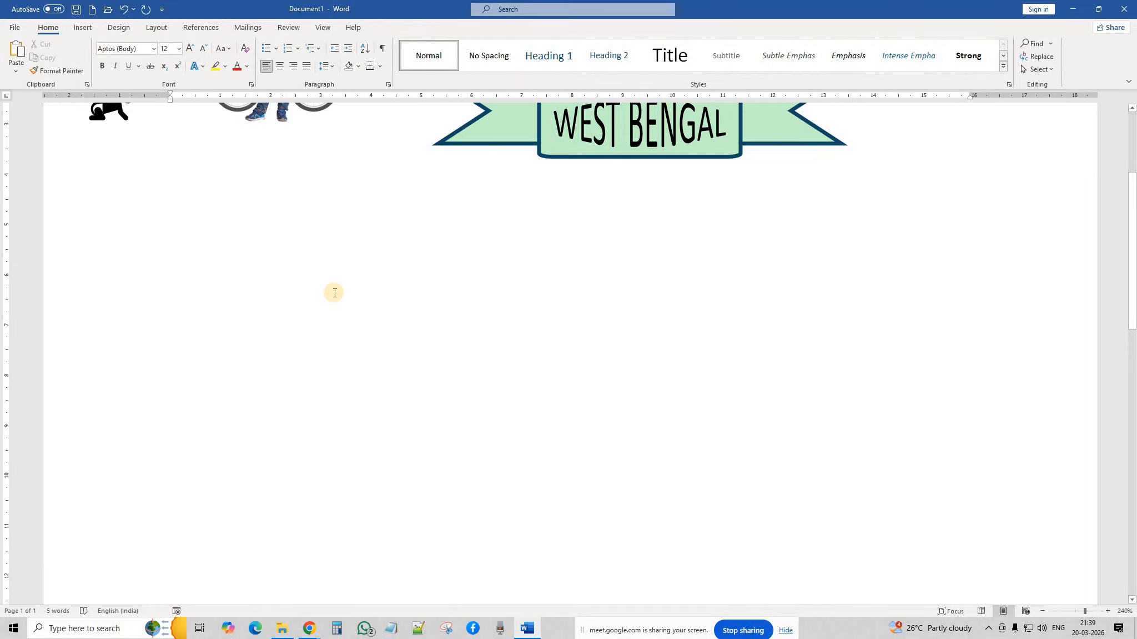
scroll(457, 300, "up", 4)
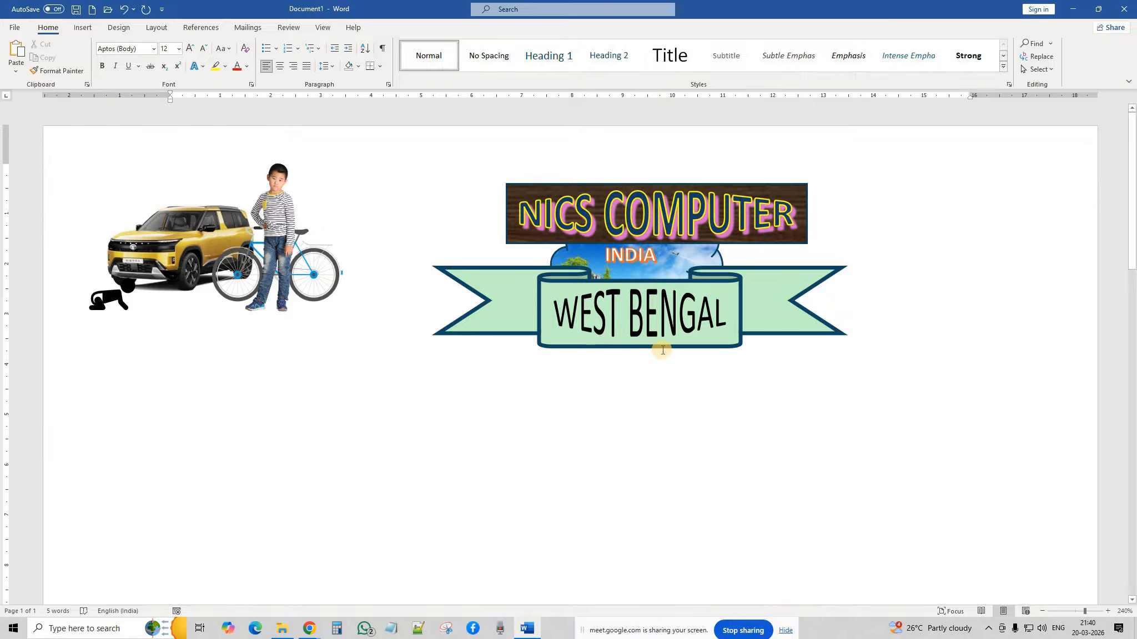
key("ctrl+a")
key("Delete")
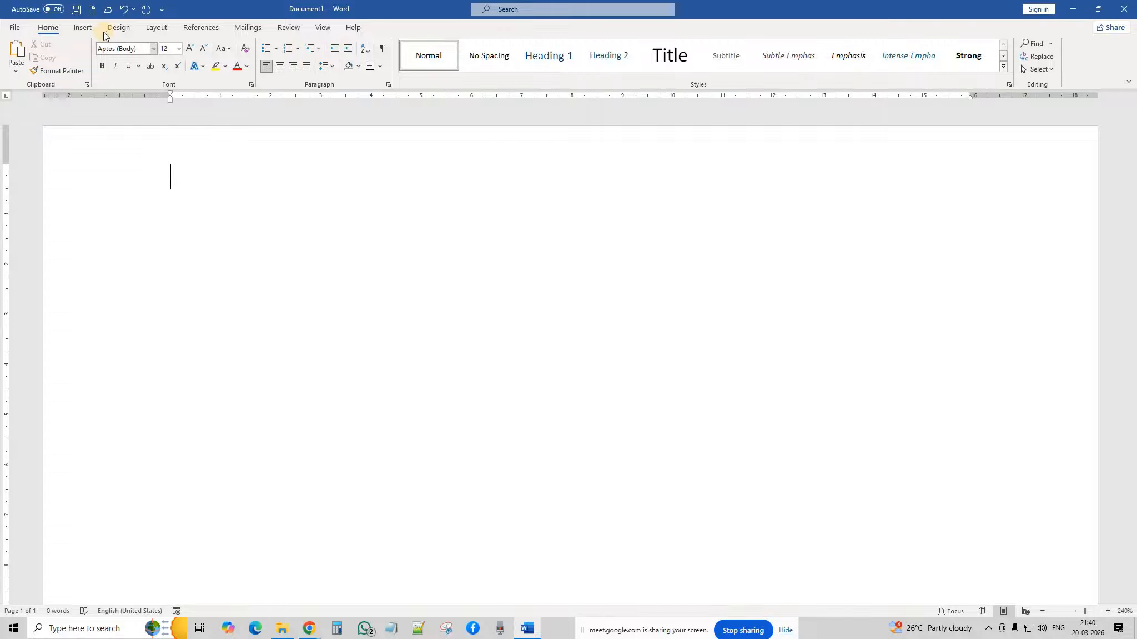
left_click(83, 26)
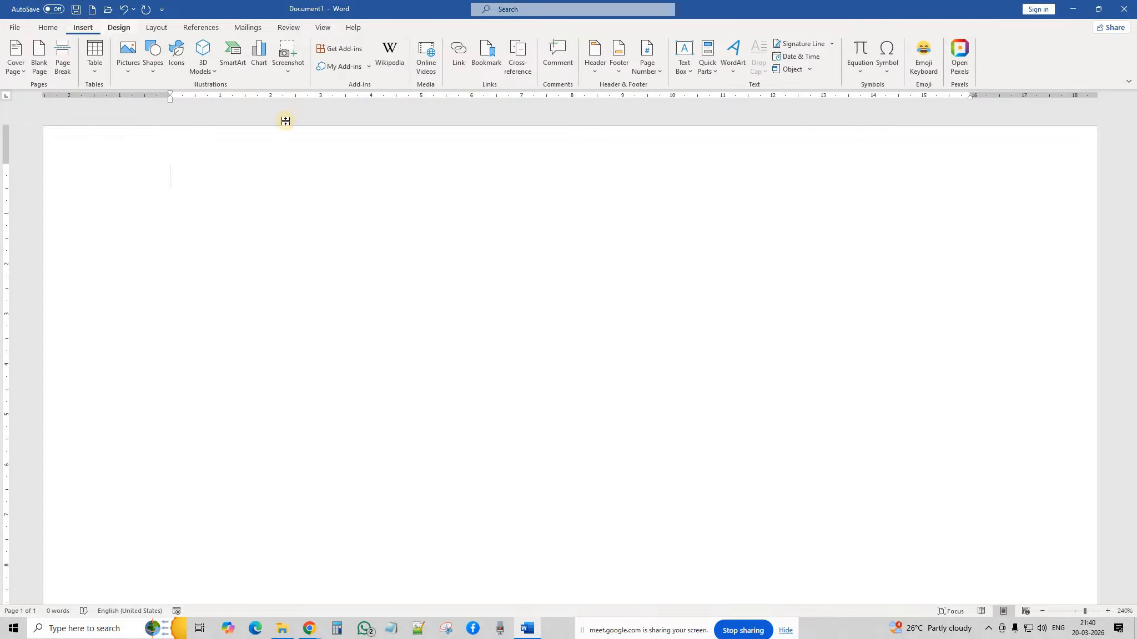
left_click(150, 72)
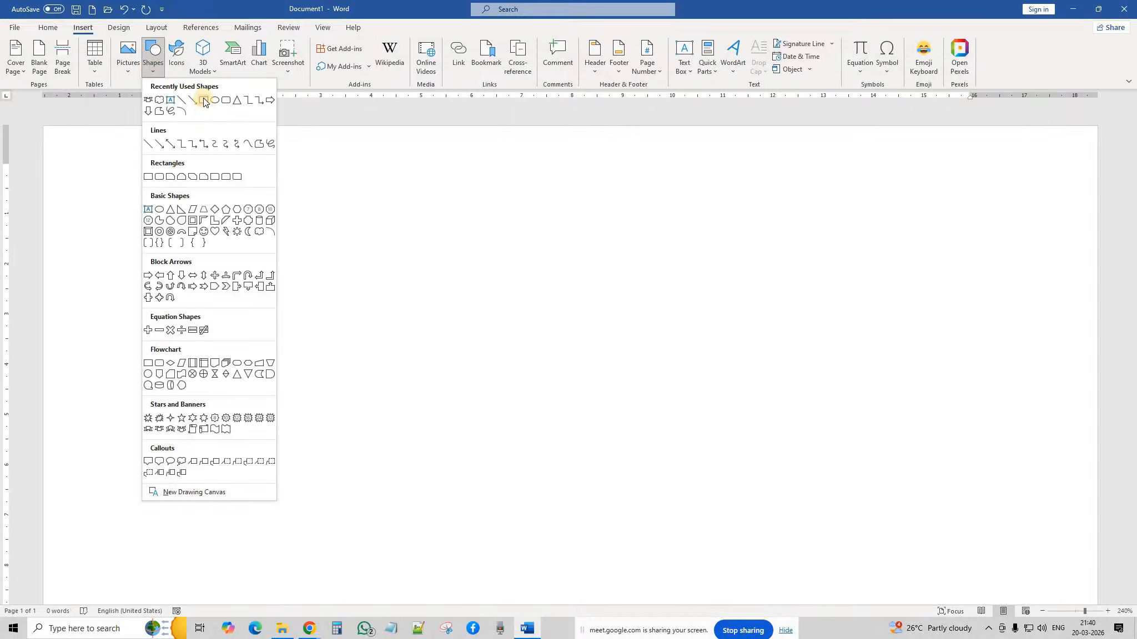
left_click(205, 100)
key("Escape")
key("Return")
key("Return")
key("Return")
key("Return")
key("Return")
key("Return")
key("Return")
key("Return")
key("Return")
key("Return")
key("Return")
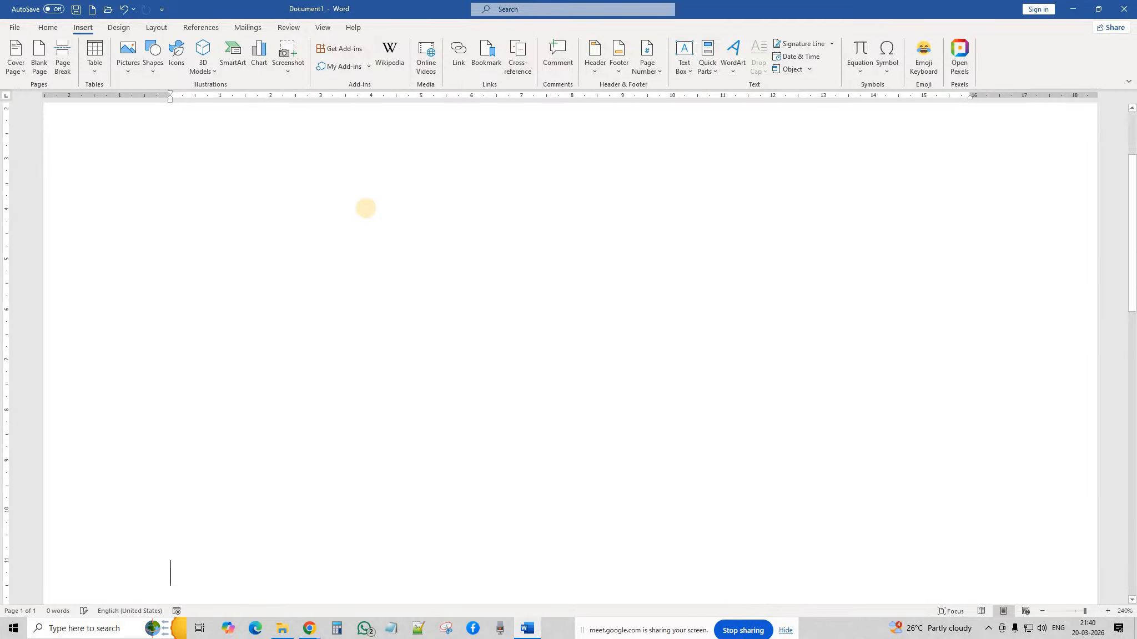
key("ctrl+z")
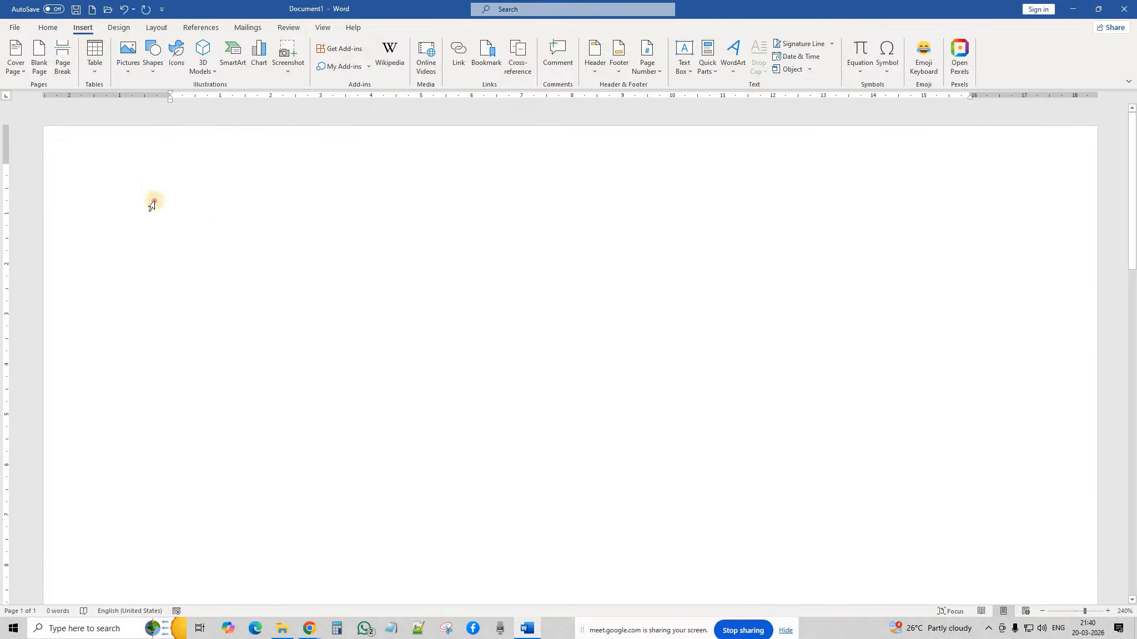
left_click(152, 203)
left_click(244, 258)
Draw a rectangle about 1.45 cm high and 10.94 cm wide near the page's upper edge and enter "TP-LINK" in it.
left_click(157, 71)
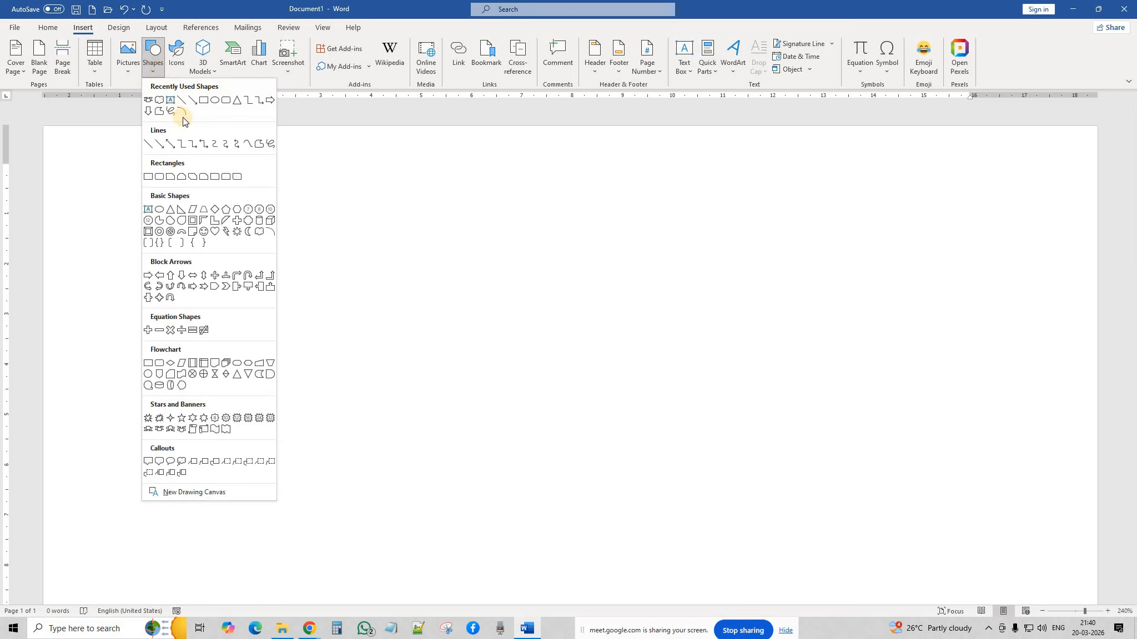
left_click(203, 100)
left_click_drag(338, 196, 890, 269)
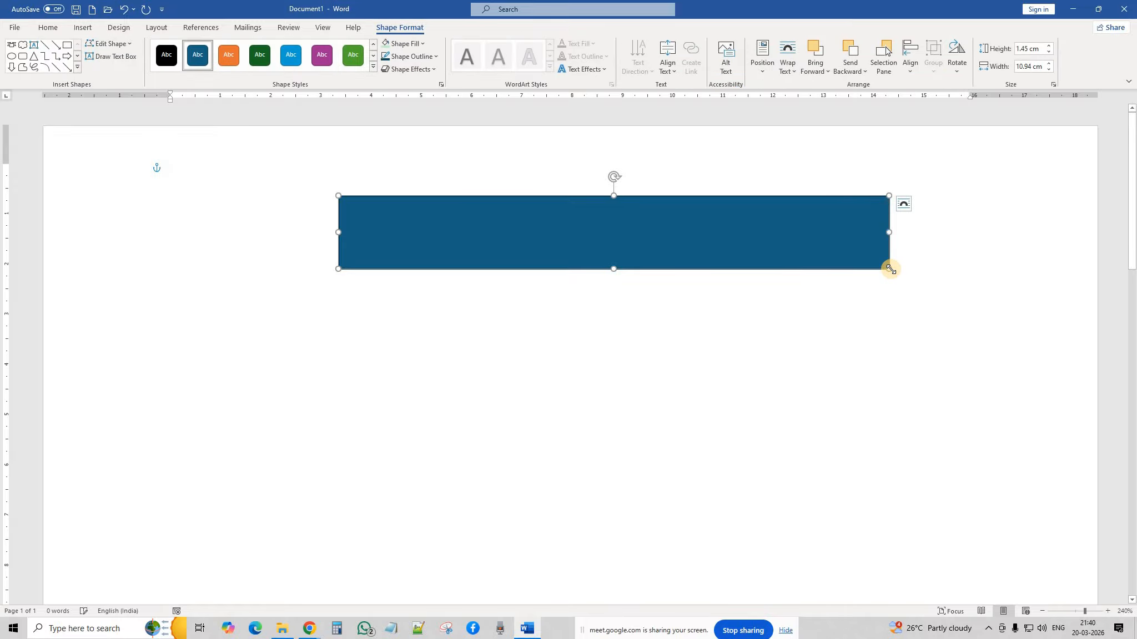
type("TP")
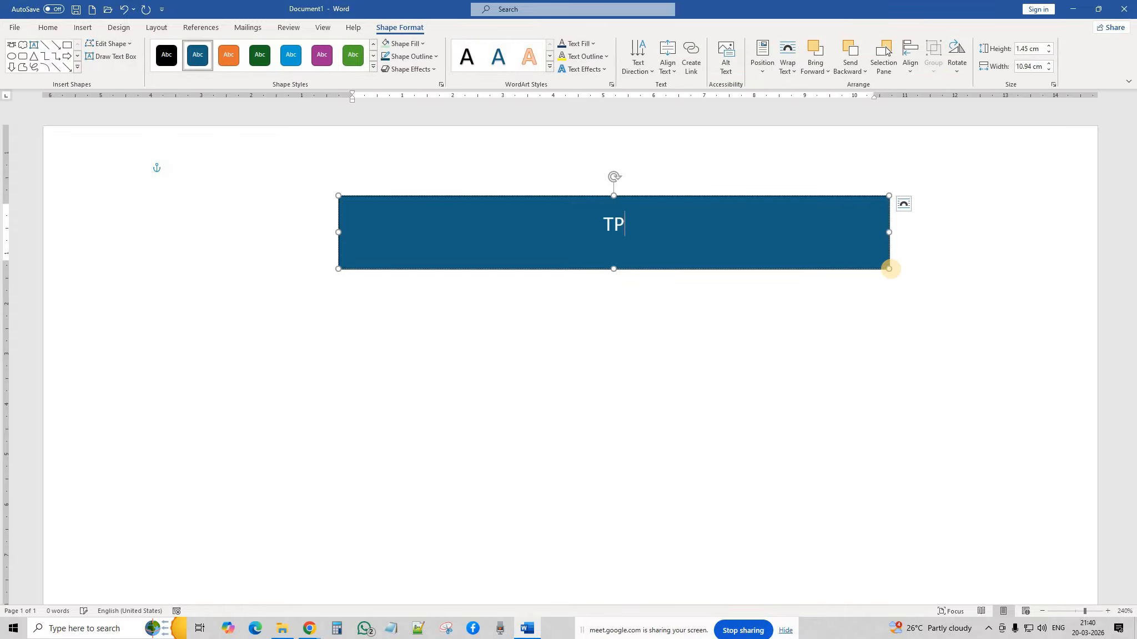
type("-LINK")
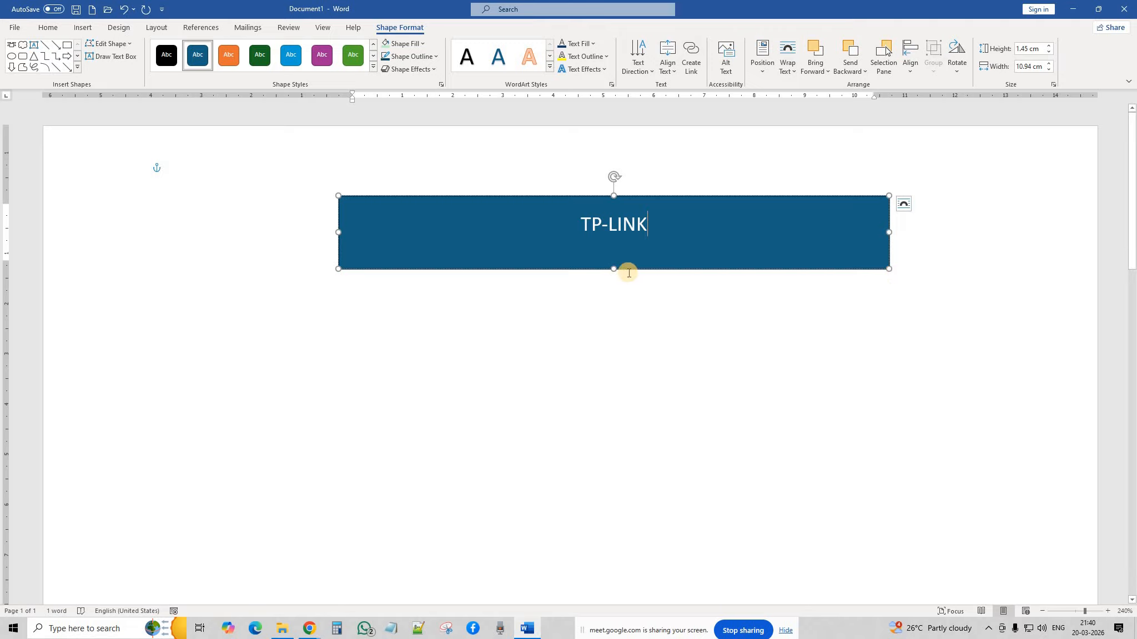
Give the TP-LINK text a white WordArt style with orange outline and shadow, and a Transform effect that bulges in the middle.
left_click(656, 198)
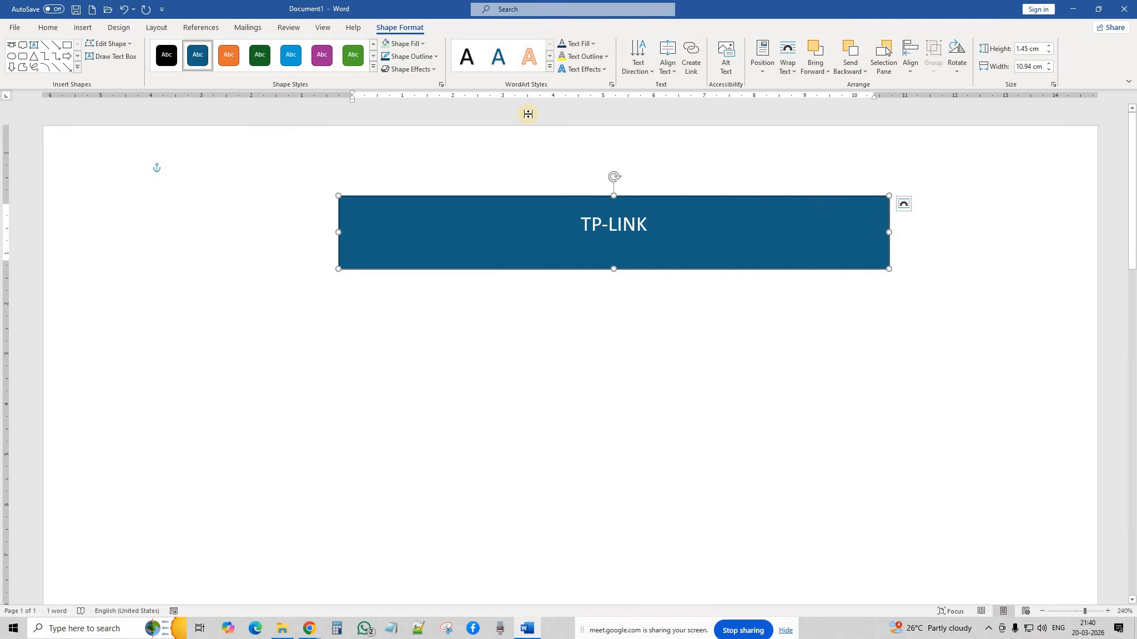
left_click(549, 67)
left_click(559, 121)
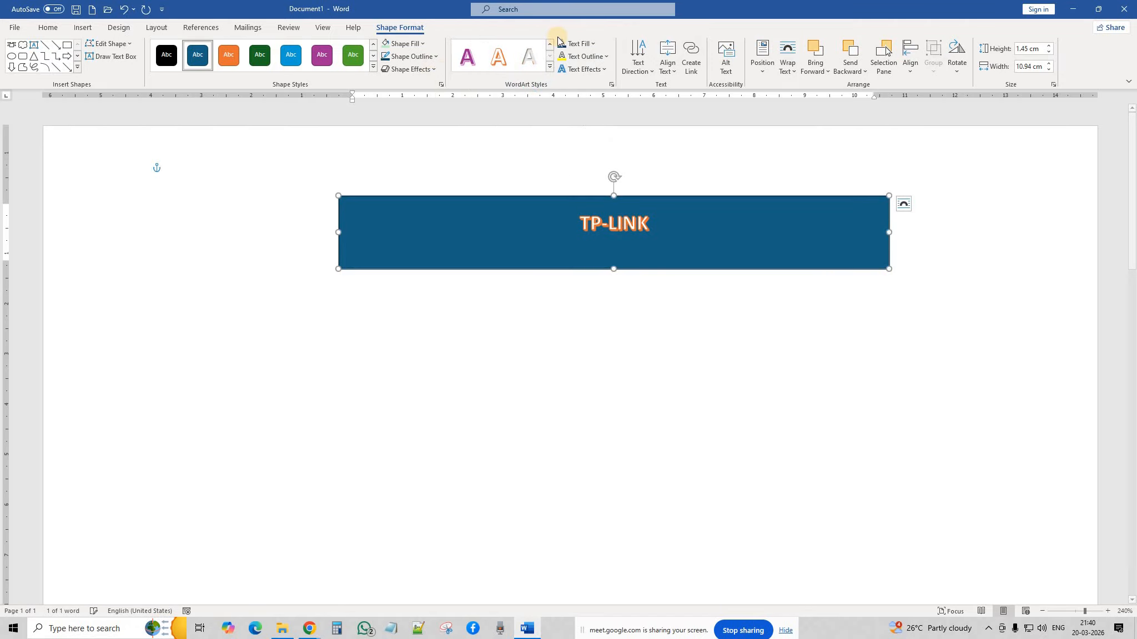
left_click(589, 69)
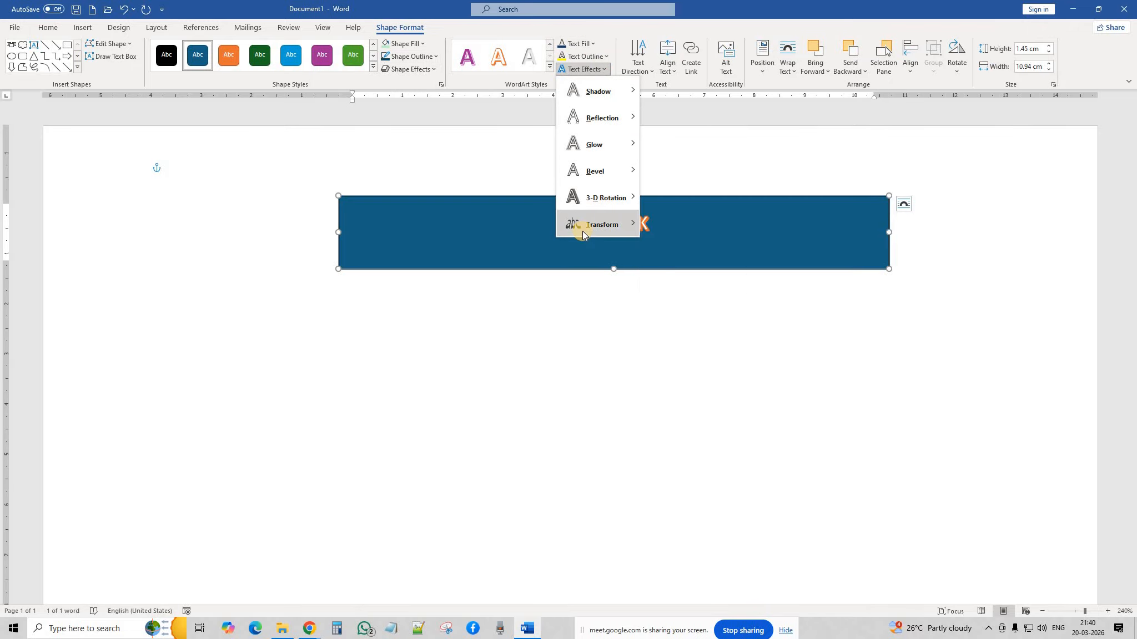
mouse_move(583, 231)
left_click(559, 339)
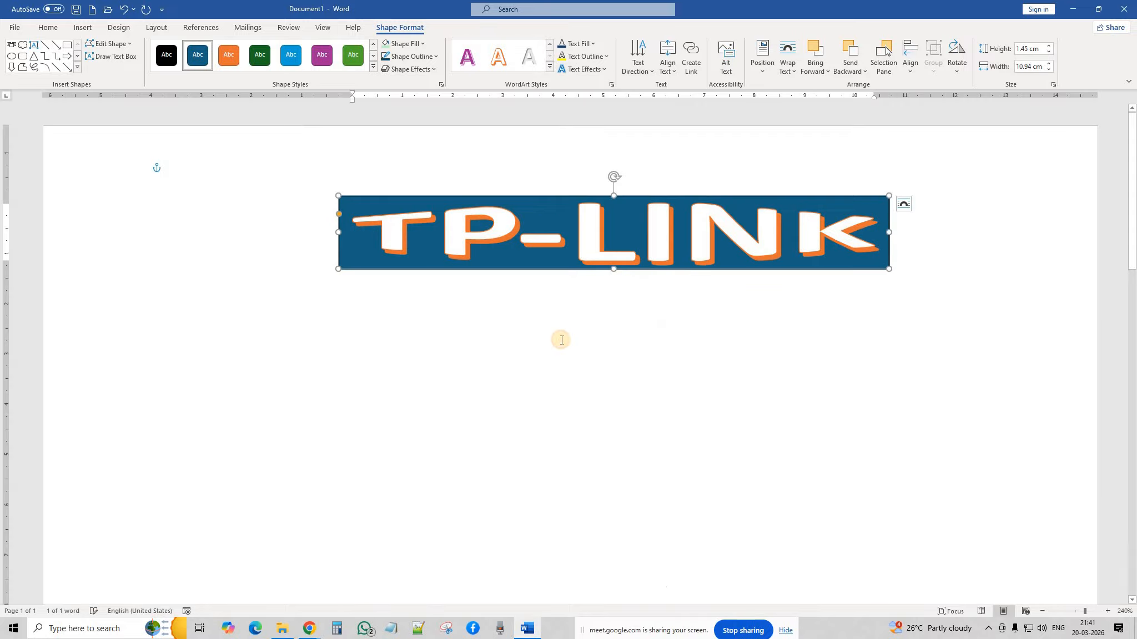
left_click(557, 342)
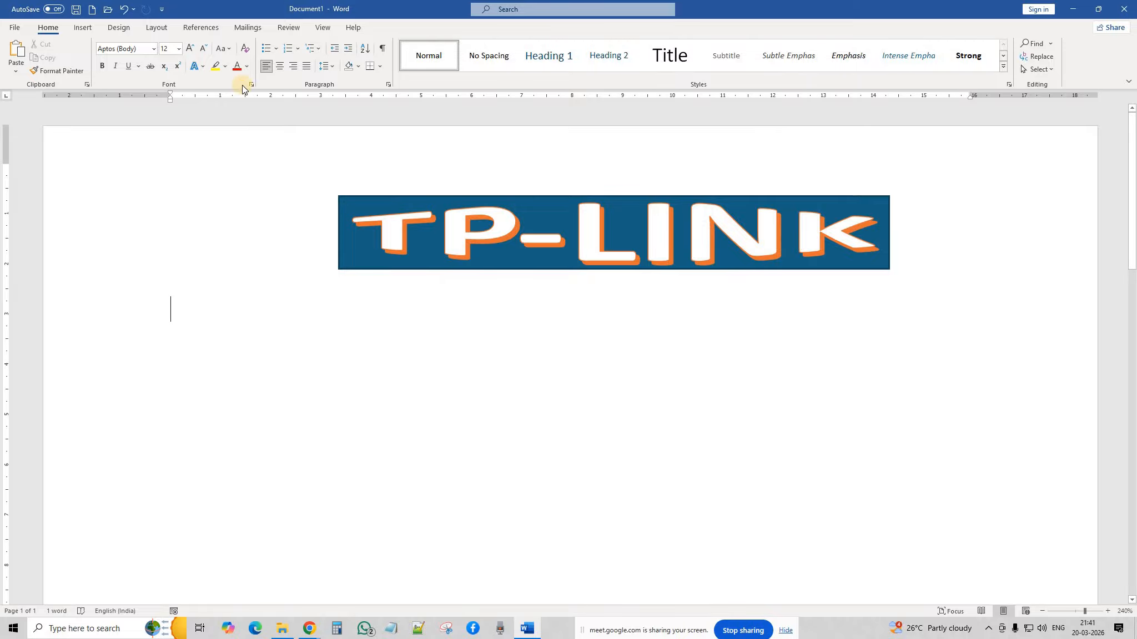
Draw a second rectangle about 0.84 cm high and 10.94 cm wide directly beneath the TP-LINK banner.
left_click(82, 29)
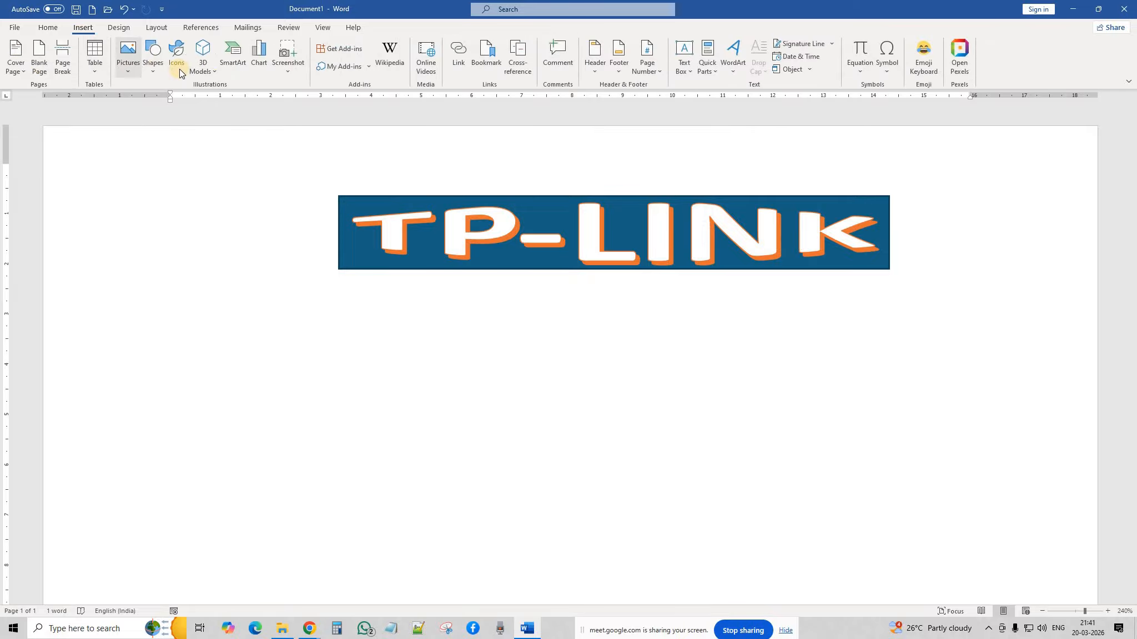
left_click(151, 69)
left_click(203, 101)
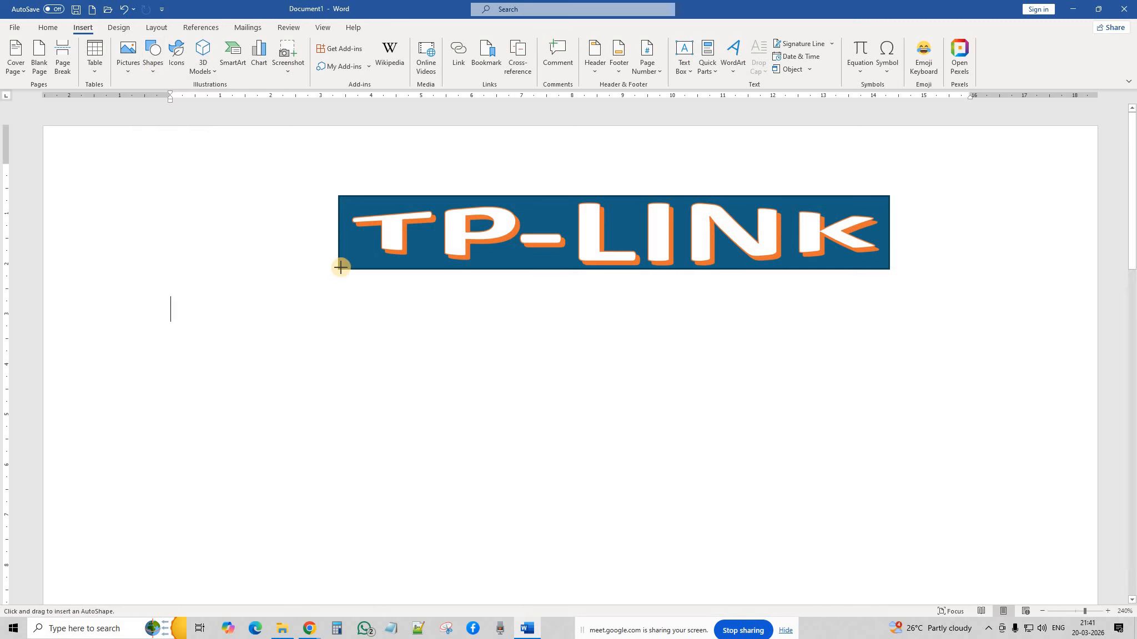
left_click_drag(338, 269, 888, 311)
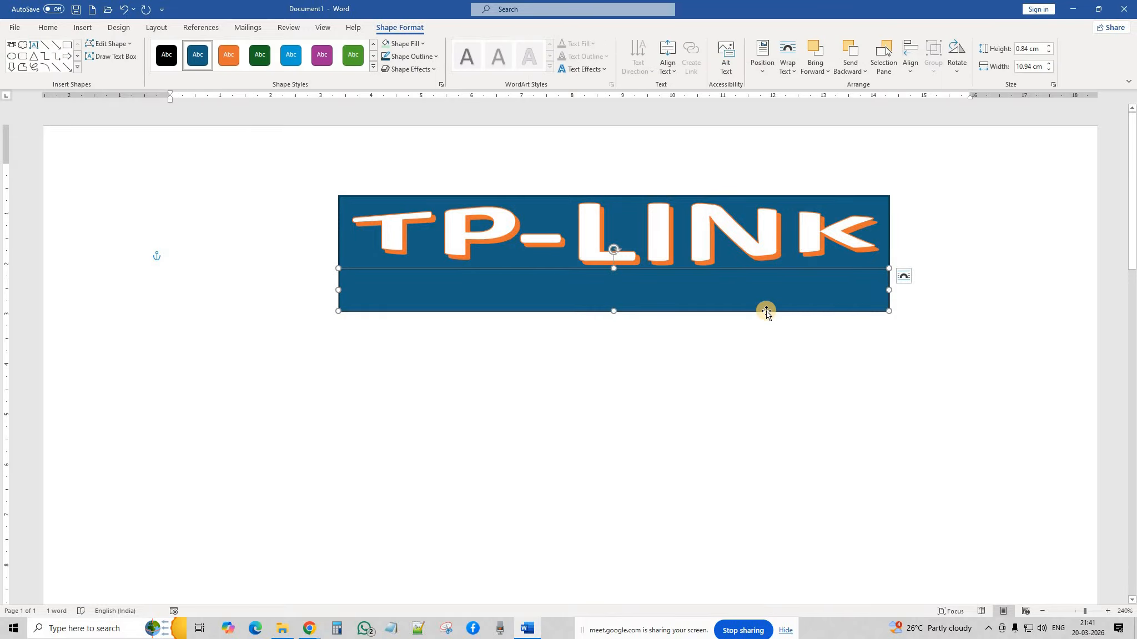
Enter "NICS COMPUTER" in capitals in the rectangle beneath the TP-LINK banner.
type("nic")
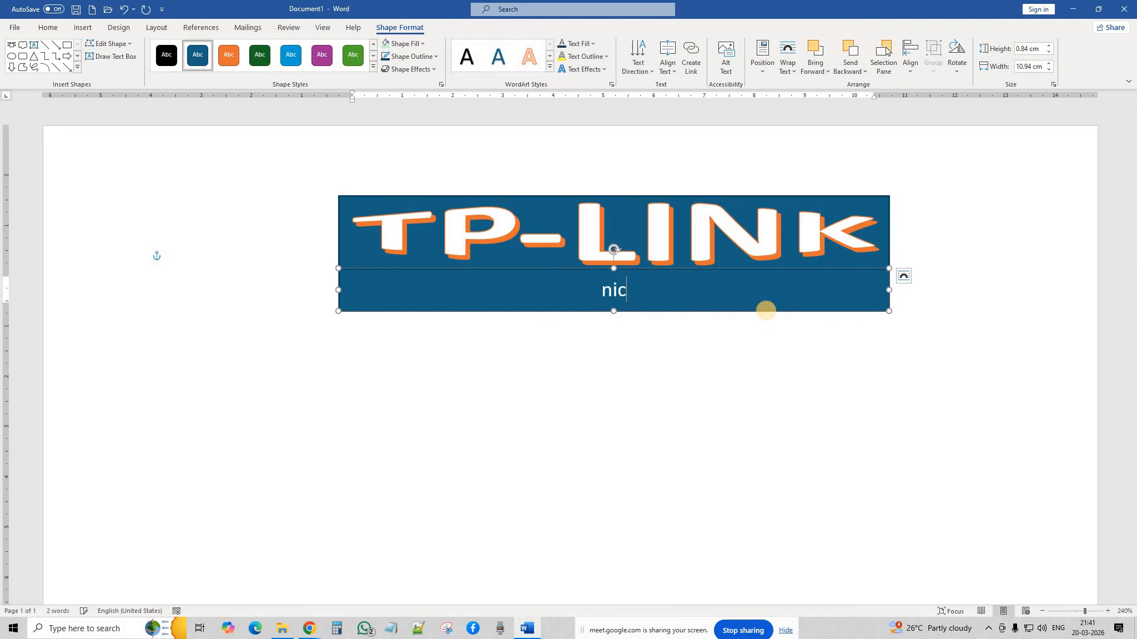
key("BackSpace")
key("BackSpace")
key("BackSpace")
type("NICS CO")
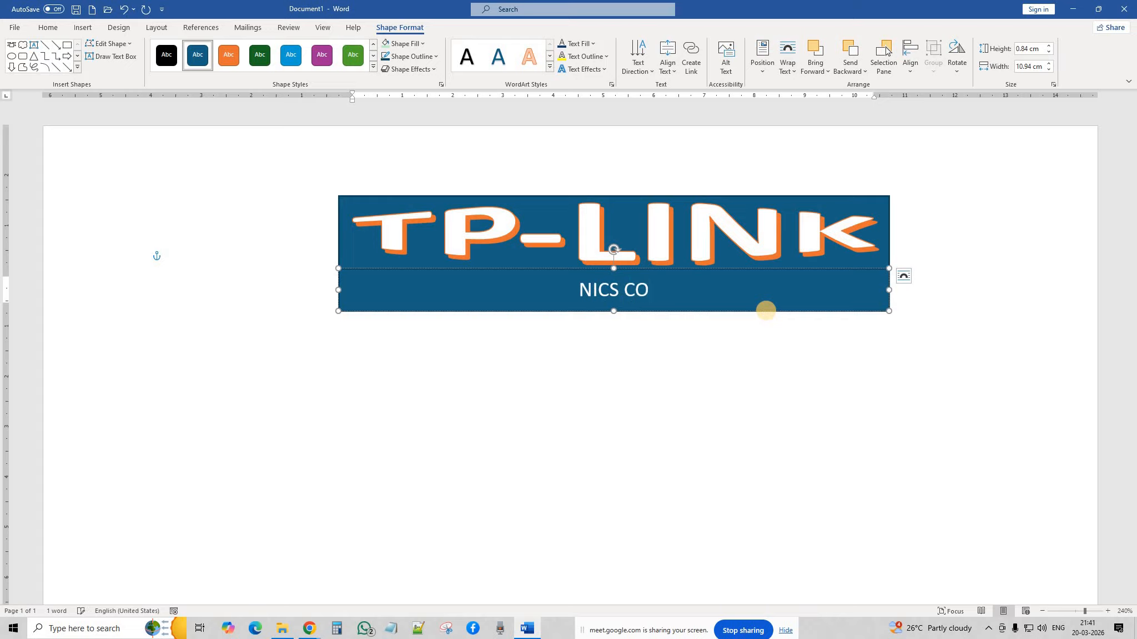
type("MPU")
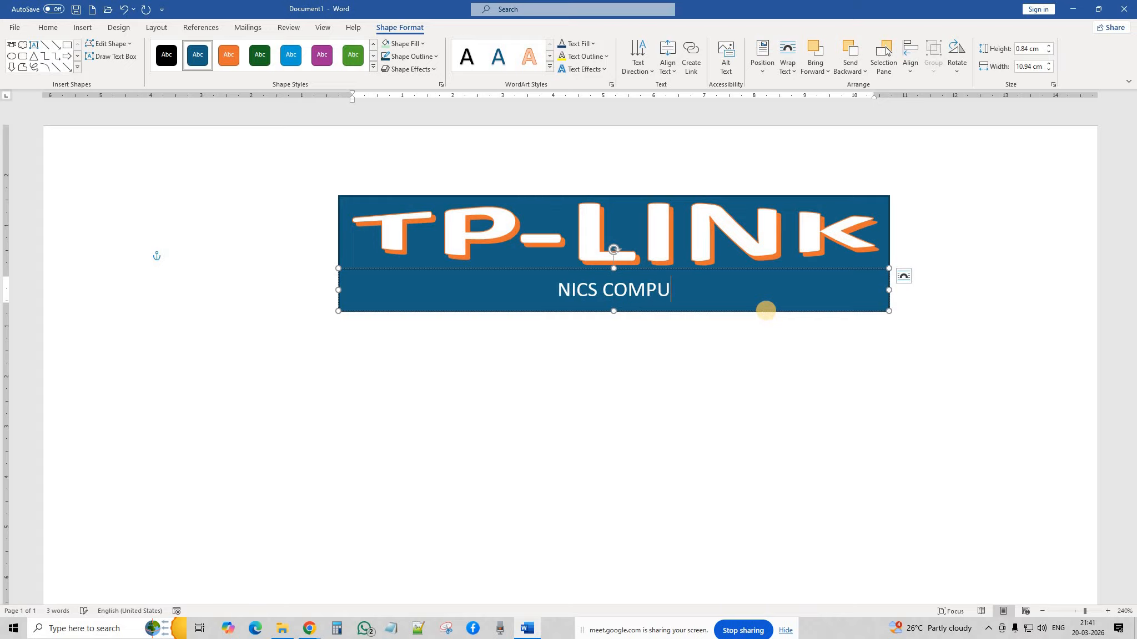
type("E")
key("BackSpace")
type("TER")
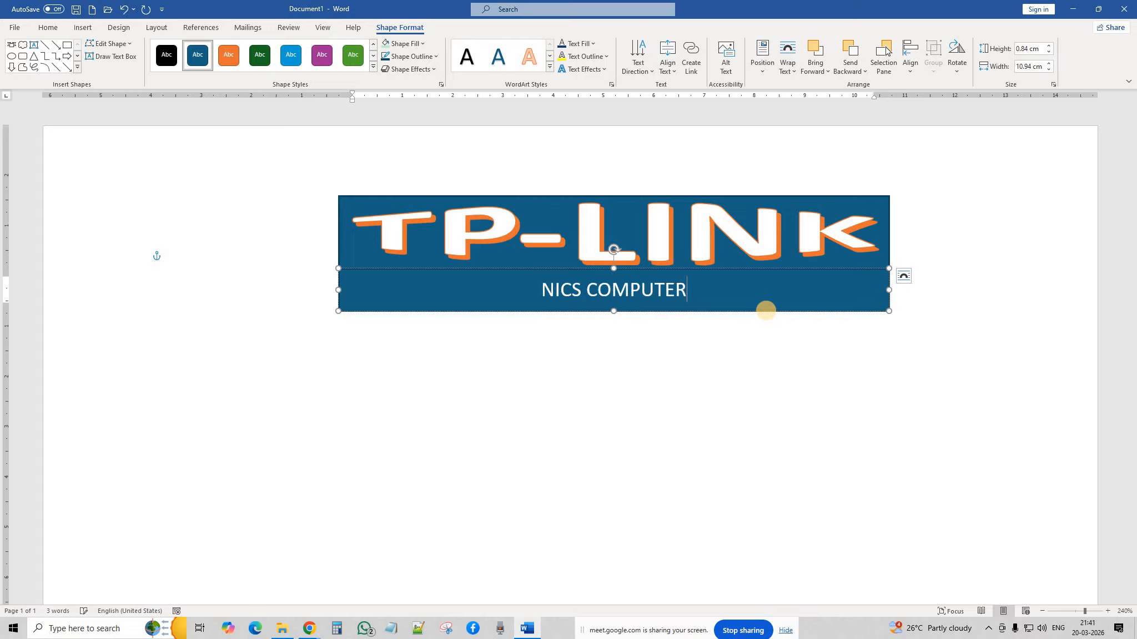
Enlarge the "NICS COMPUTER" text to font size 17.
left_click(708, 362)
left_click(659, 288)
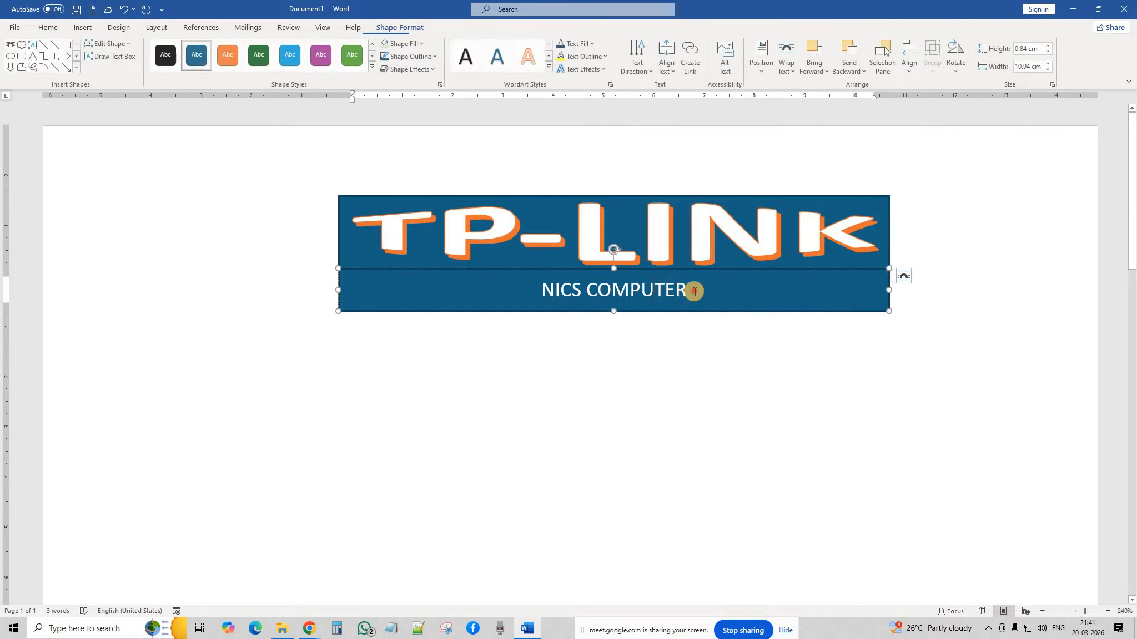
left_click_drag(690, 292, 525, 299)
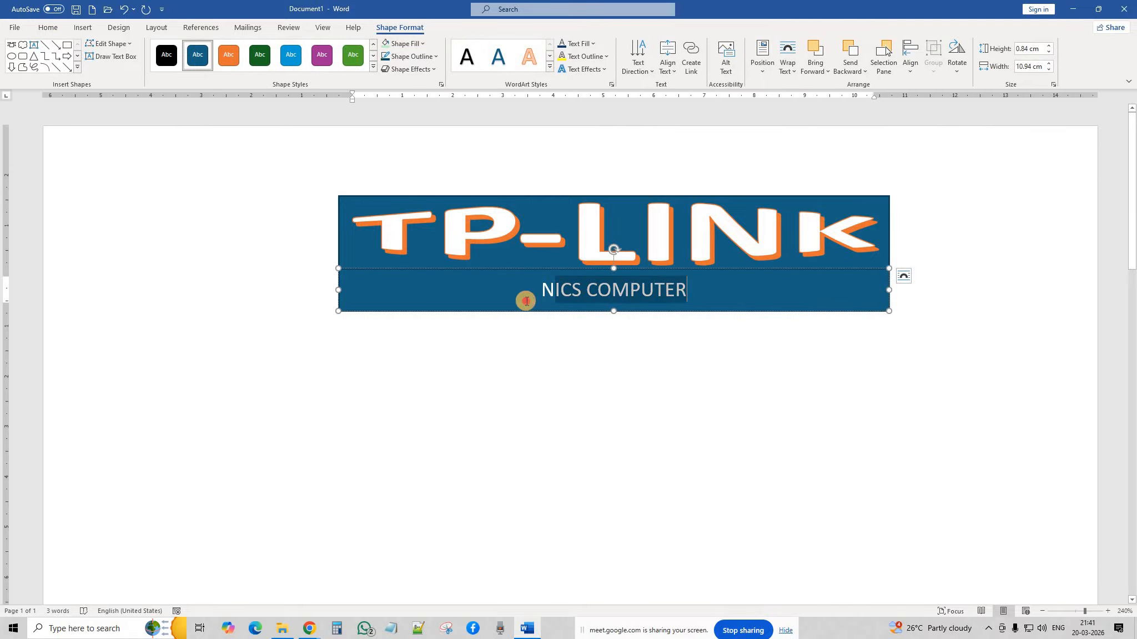
left_click(38, 28)
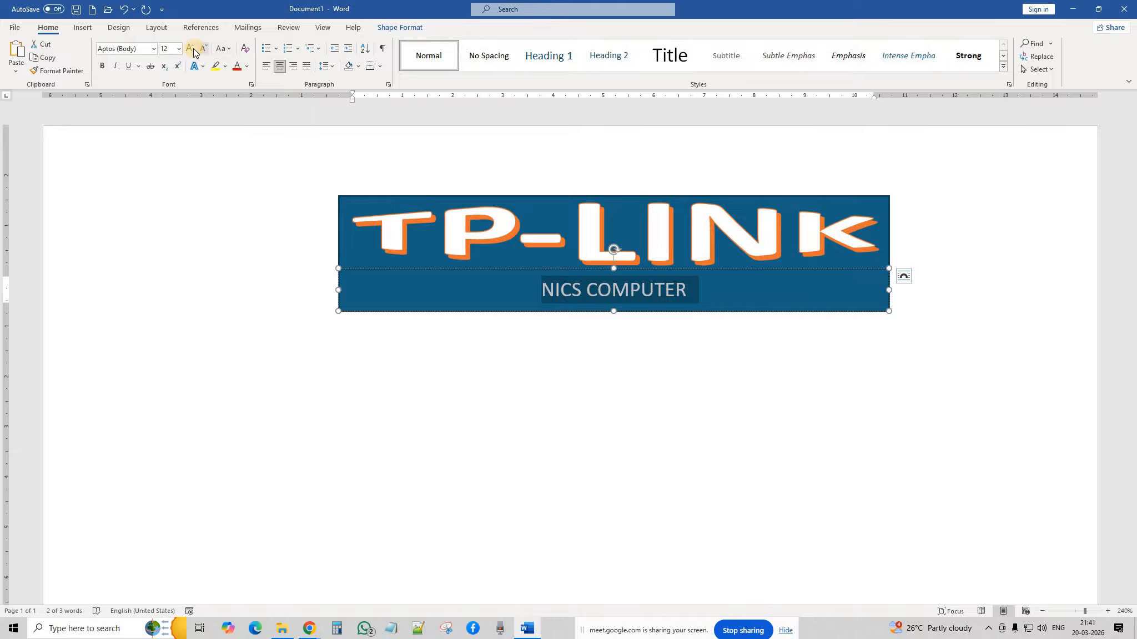
key("ctrl+bracketright")
key("ctrl+bracketright")
key("ctrl+bracketright")
key("ctrl+bracketright")
key("ctrl+bracketright")
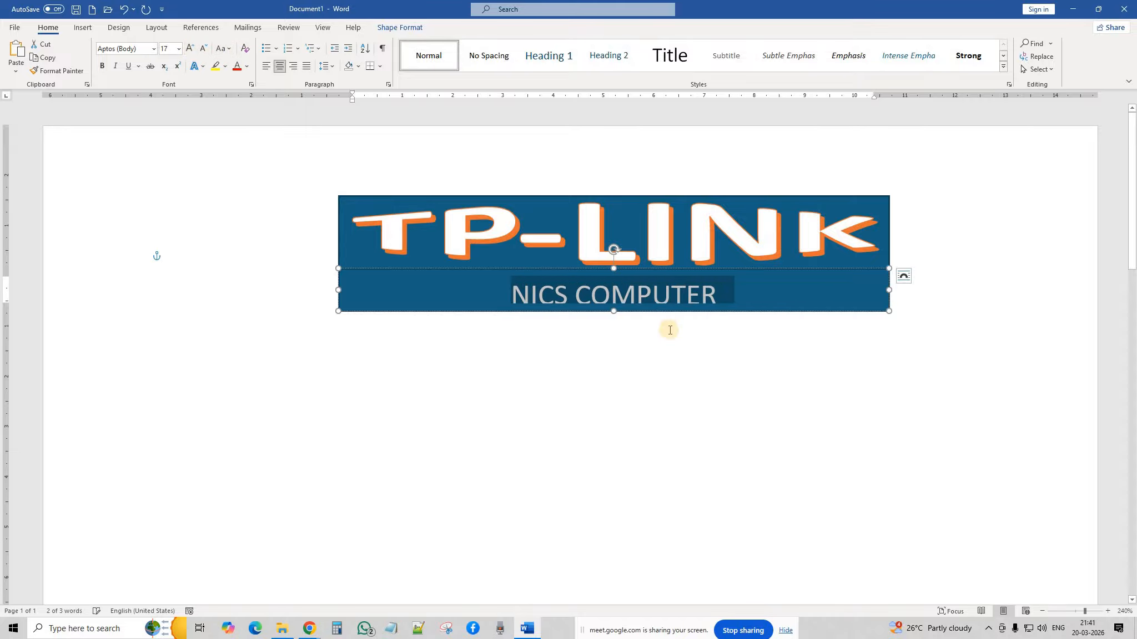
Extend the NICS COMPUTER rectangle downward to about 1.03 cm high and give it the solid green shape style.
left_click_drag(611, 309, 611, 320)
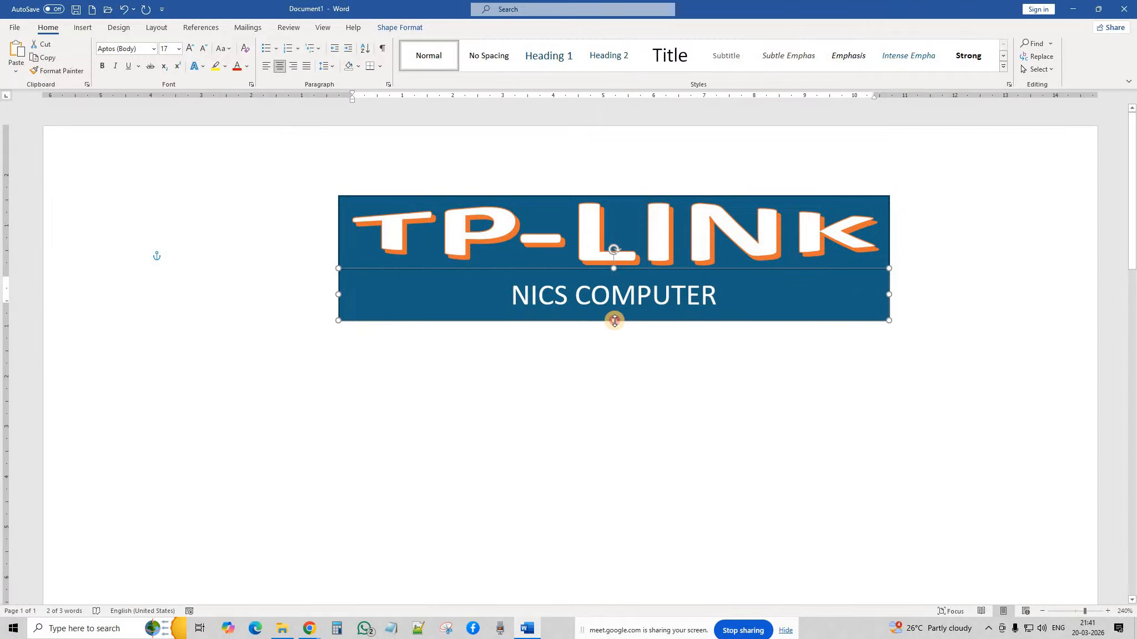
left_click(638, 512)
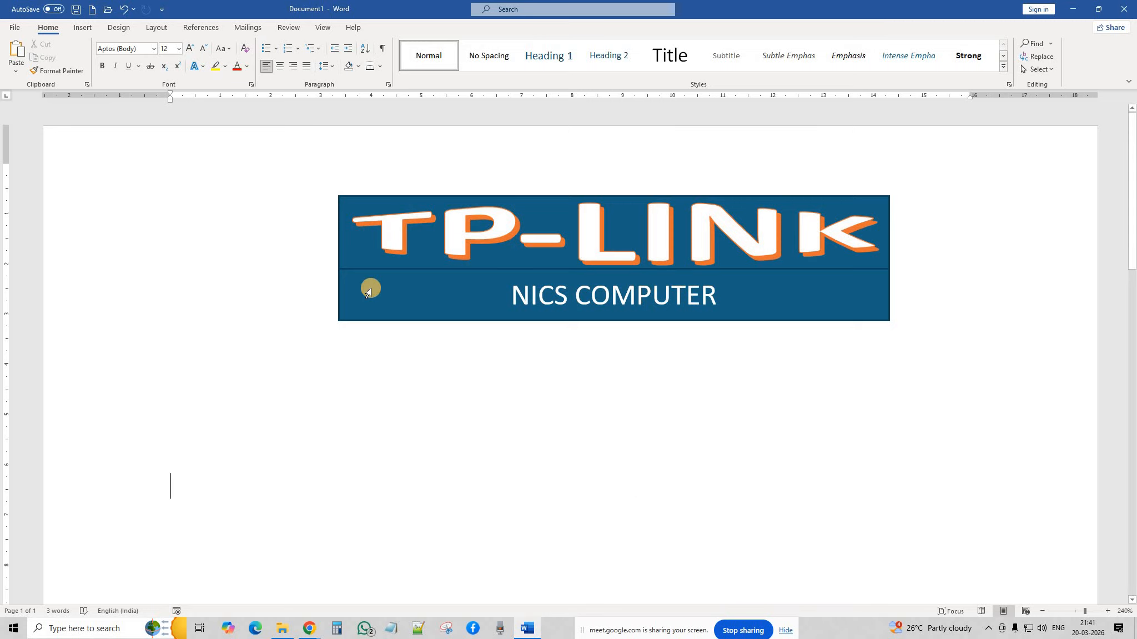
left_click(339, 290)
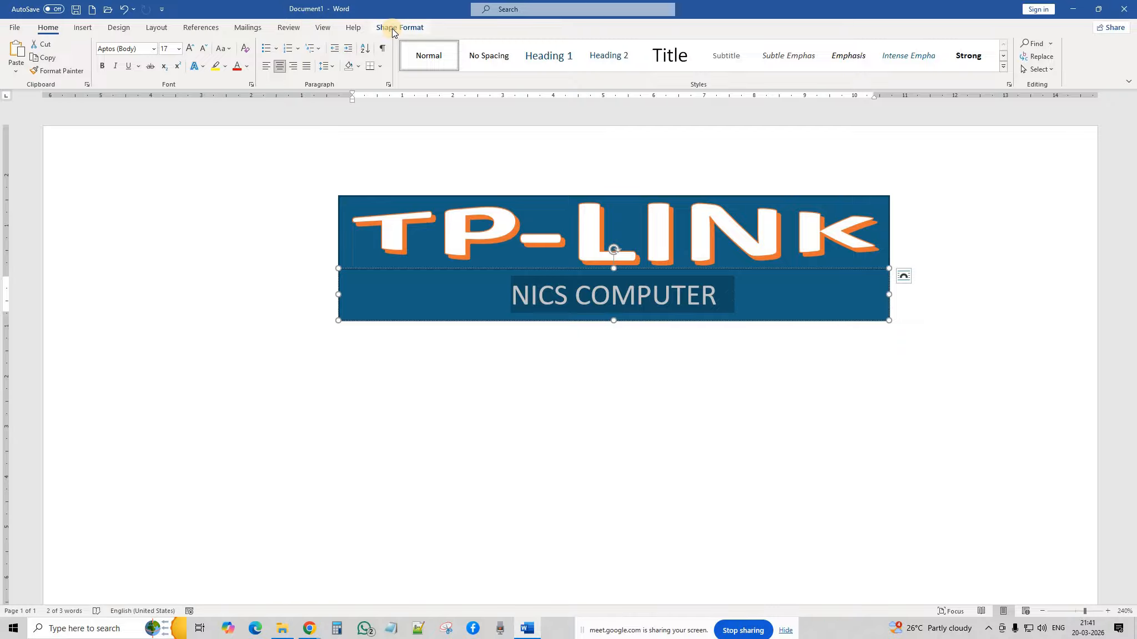
left_click(392, 29)
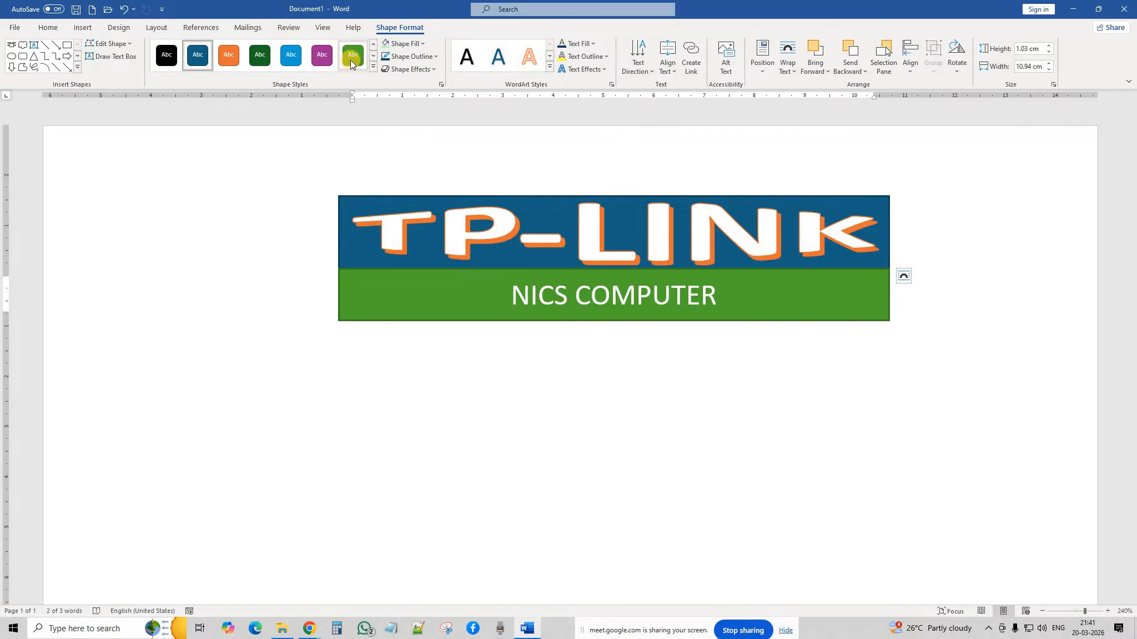
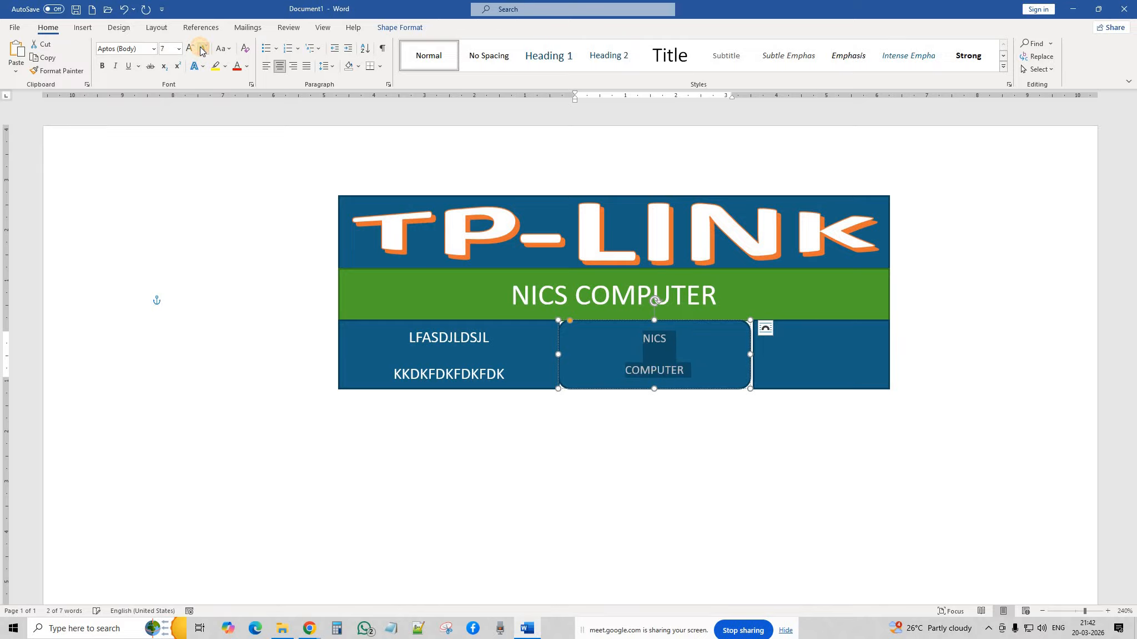
Insert the signature picture "8TEbRgRGc" from the device's Pictures folder.
left_click(670, 394)
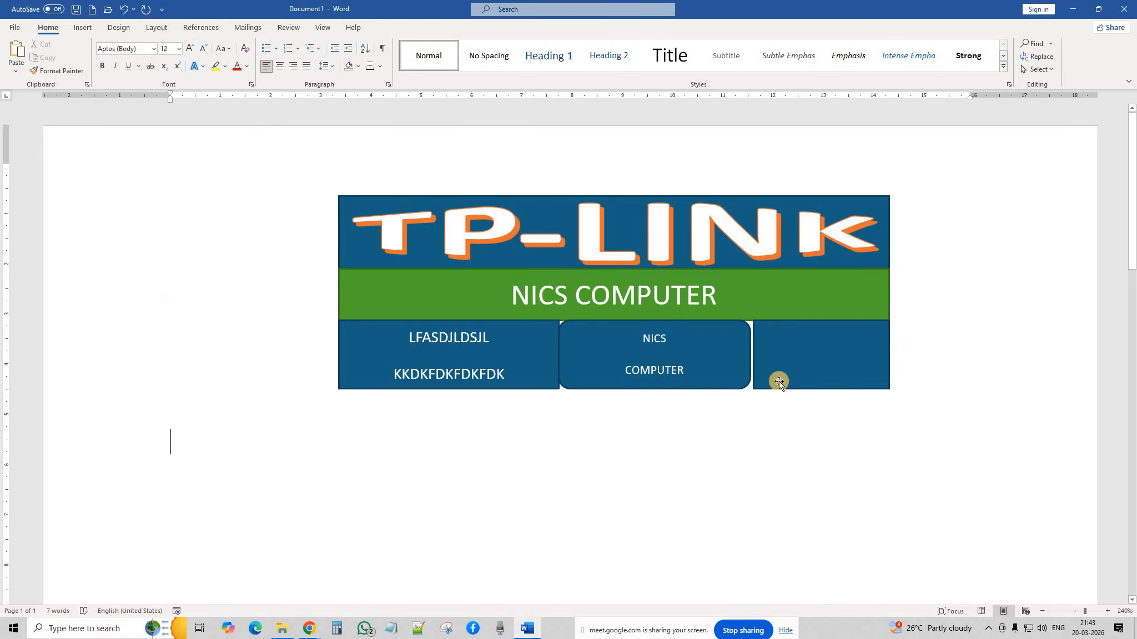
left_click(790, 347)
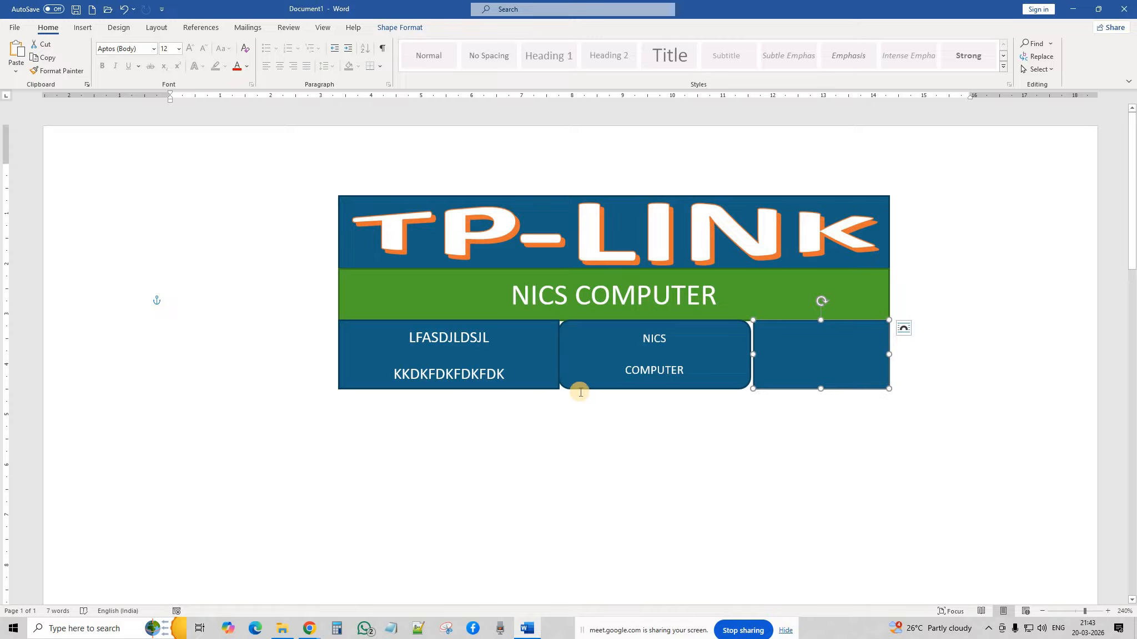
left_click(82, 28)
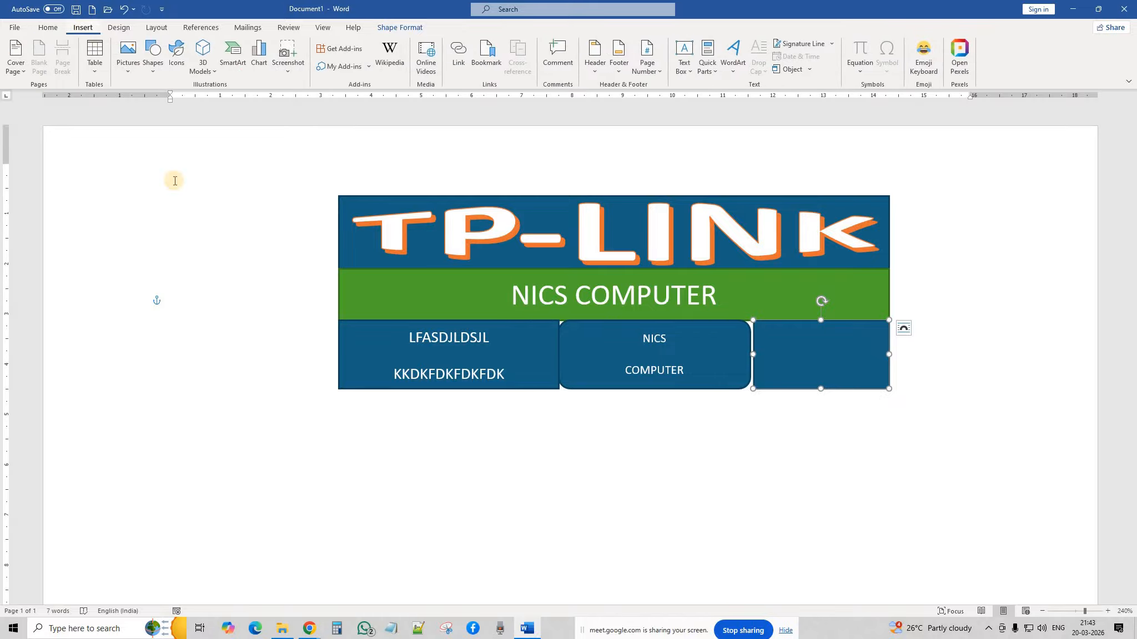
left_click(128, 54)
left_click(140, 104)
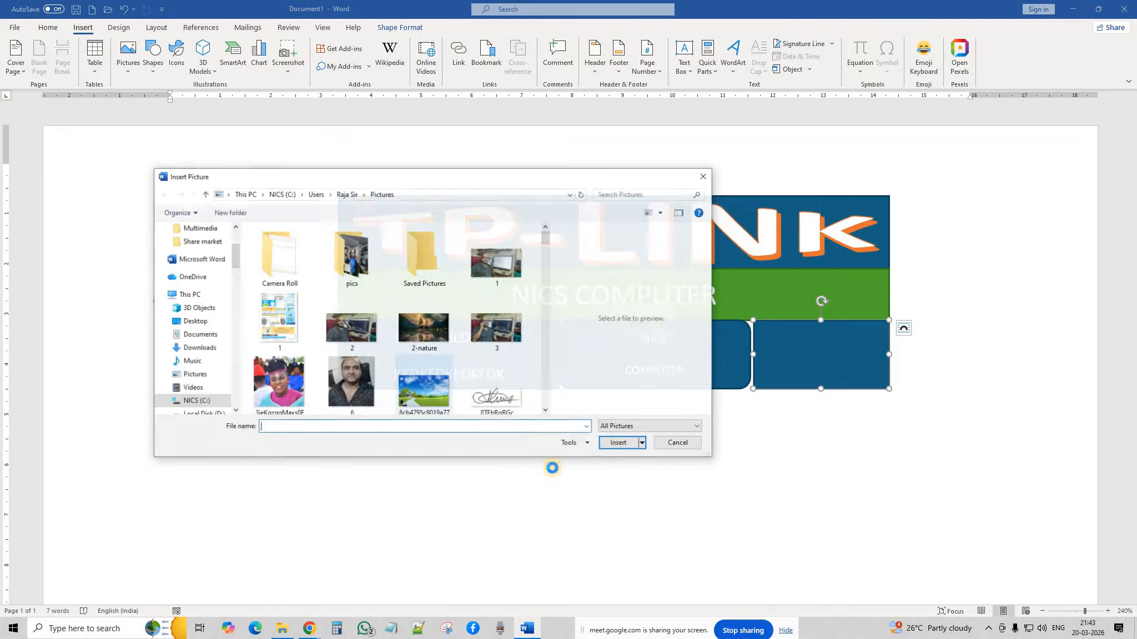
left_click(497, 403)
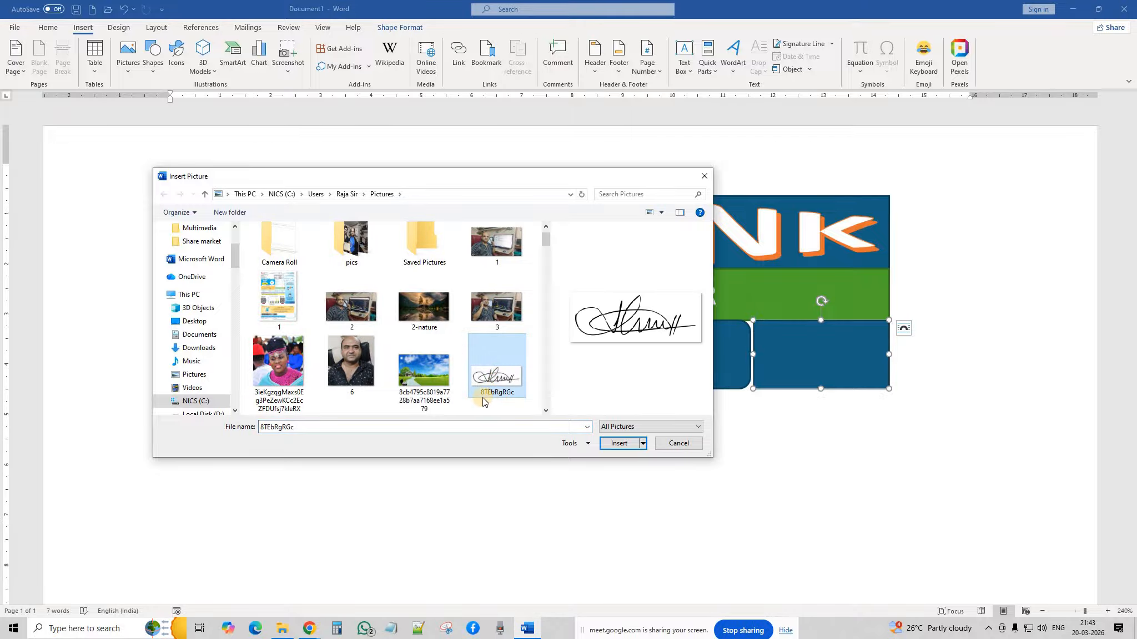
left_click(609, 441)
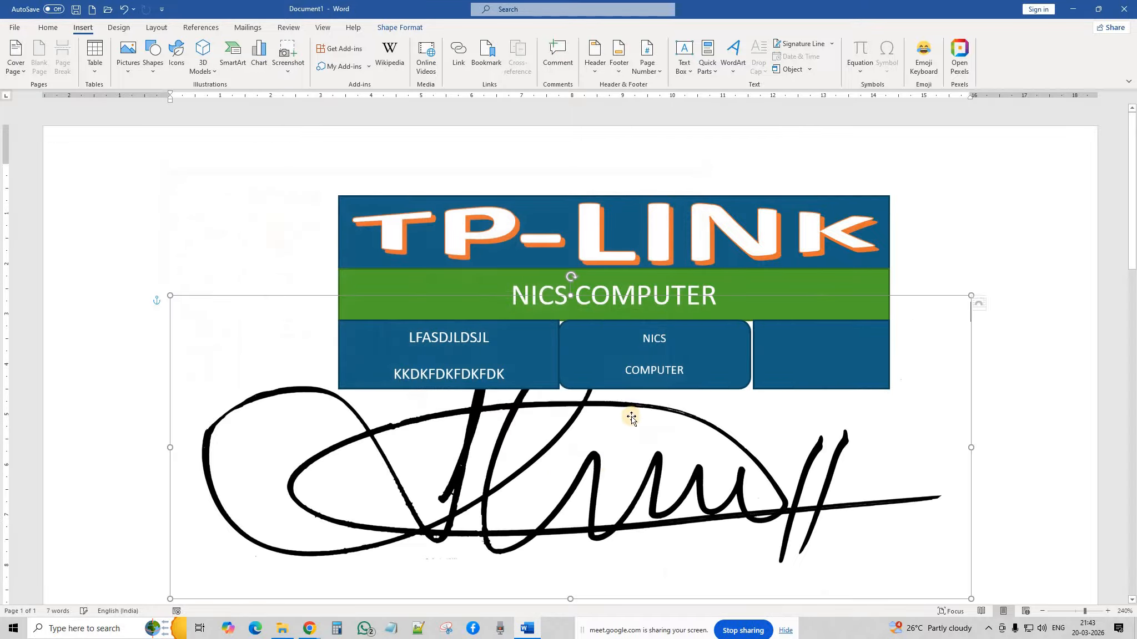
Set the signature to Tight wrapping, shrink it to about 0.68 × 1.81 cm and place it inside the empty rectangle beside the rounded box.
left_click(986, 303)
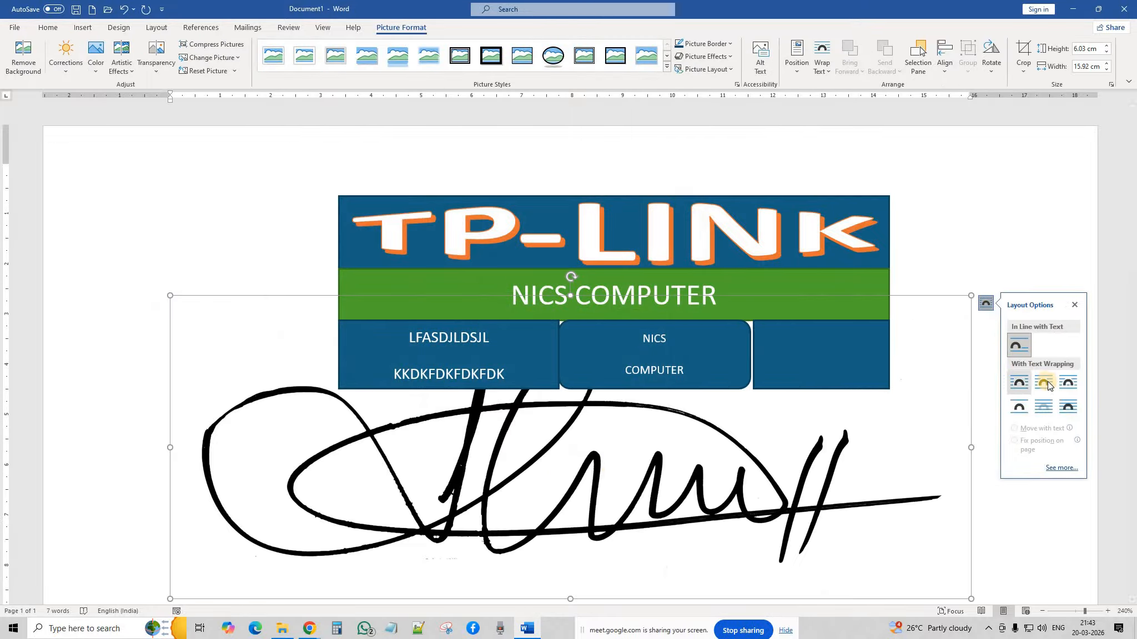
left_click(1043, 382)
mouse_move(971, 295)
left_mouse_down()
mouse_move(766, 393)
mouse_move(284, 485)
mouse_move(223, 520)
mouse_move(229, 555)
mouse_move(483, 455)
left_mouse_up()
mouse_move(584, 494)
left_mouse_down()
mouse_move(478, 458)
mouse_move(515, 467)
left_mouse_up()
left_click_drag(493, 430, 843, 333)
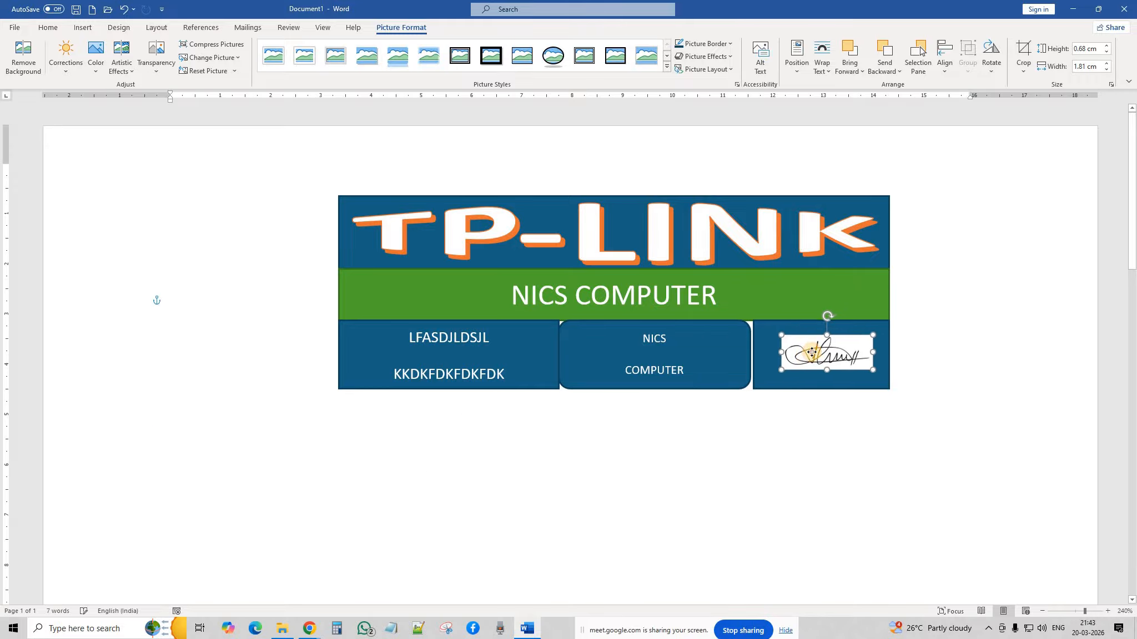
left_click(773, 447)
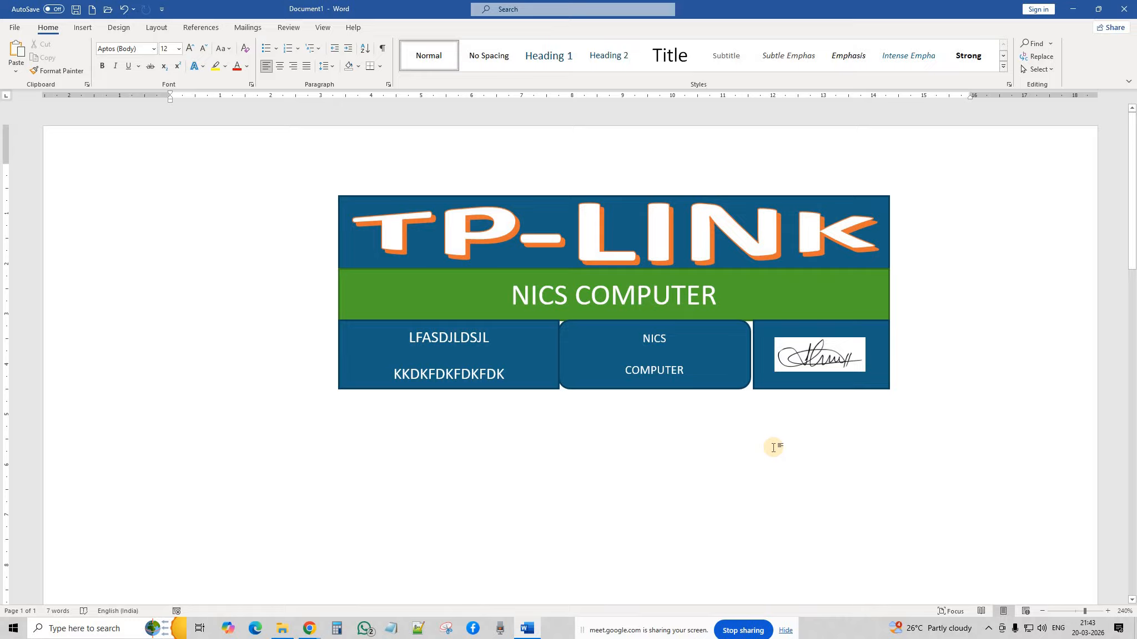
Insert the group photo "nics computer" from the device's Pictures folder.
left_click(83, 28)
left_click(129, 70)
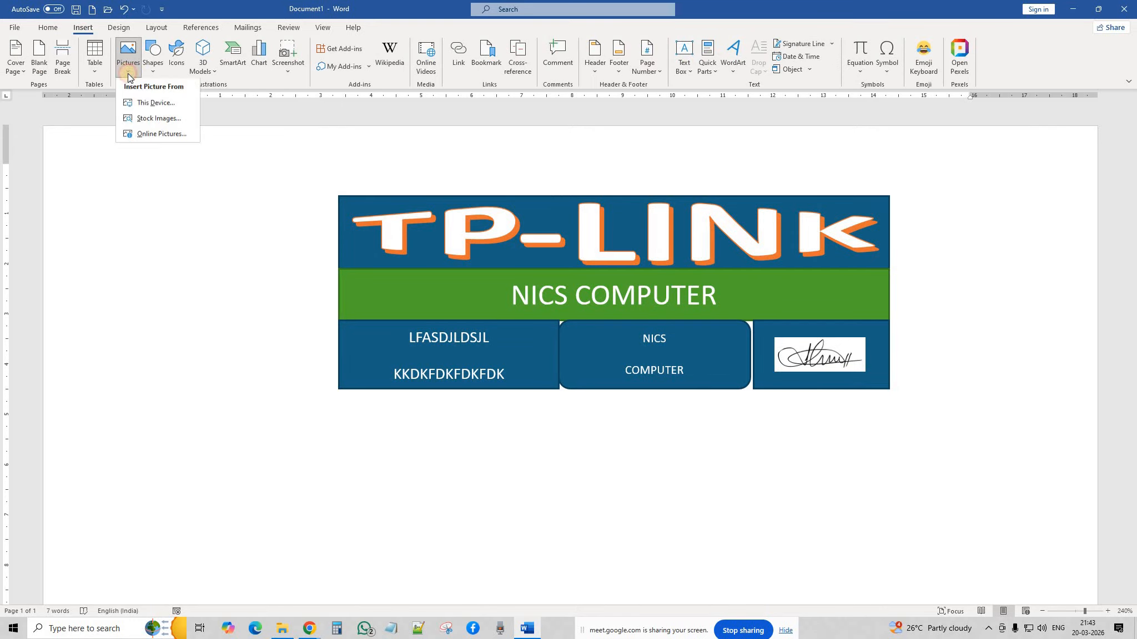
left_click(138, 104)
scroll(431, 330, "down", 2)
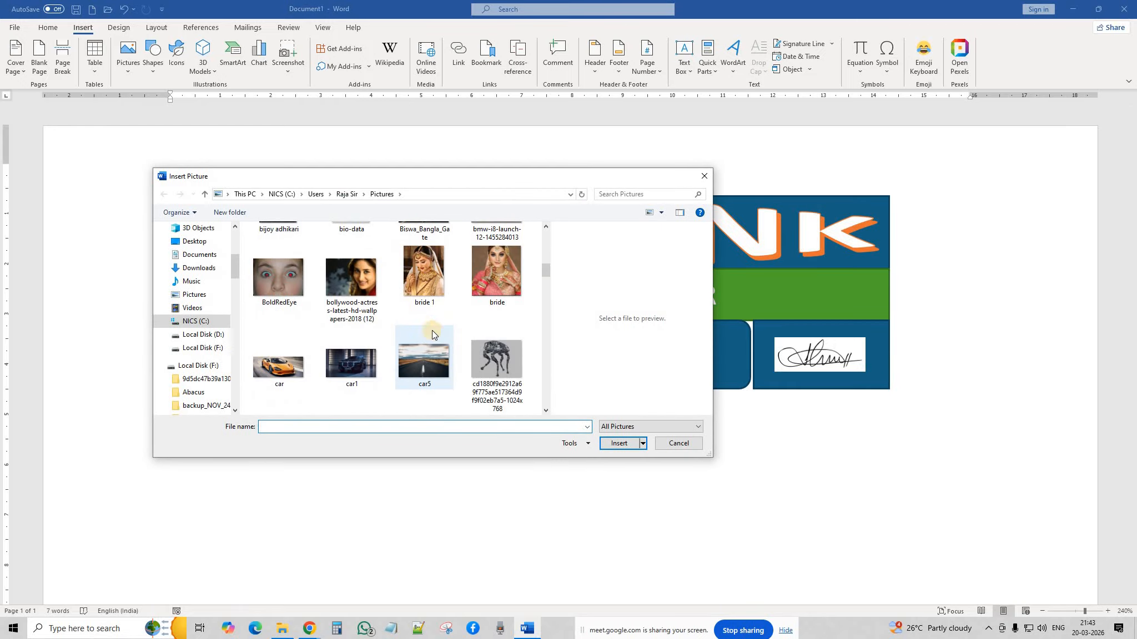
scroll(424, 325, "down", 8)
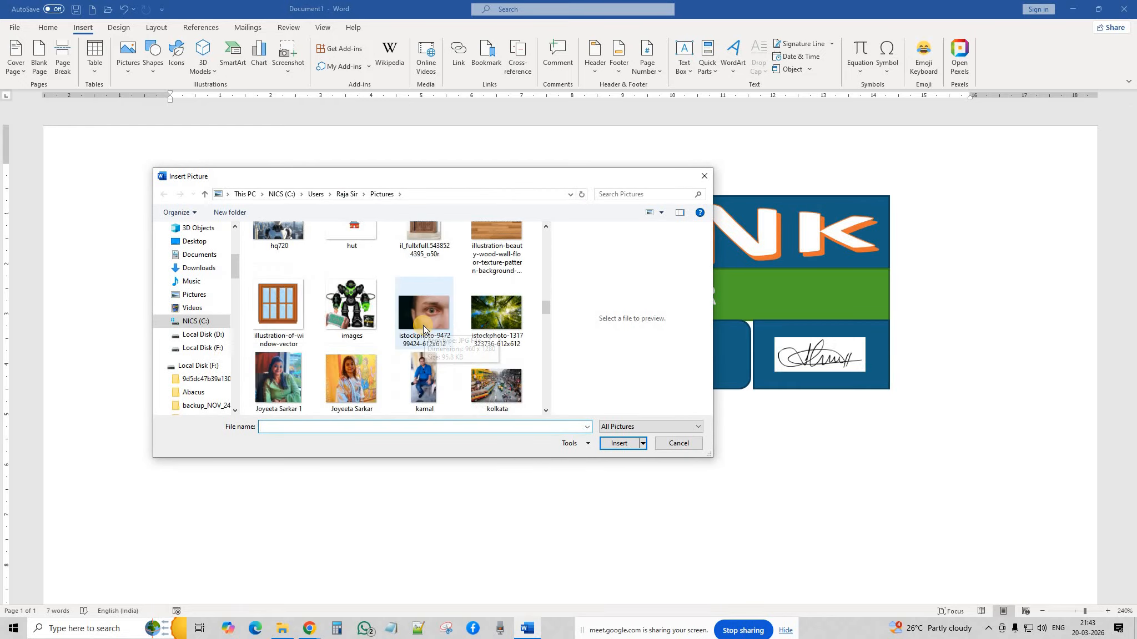
scroll(423, 326, "down", 5)
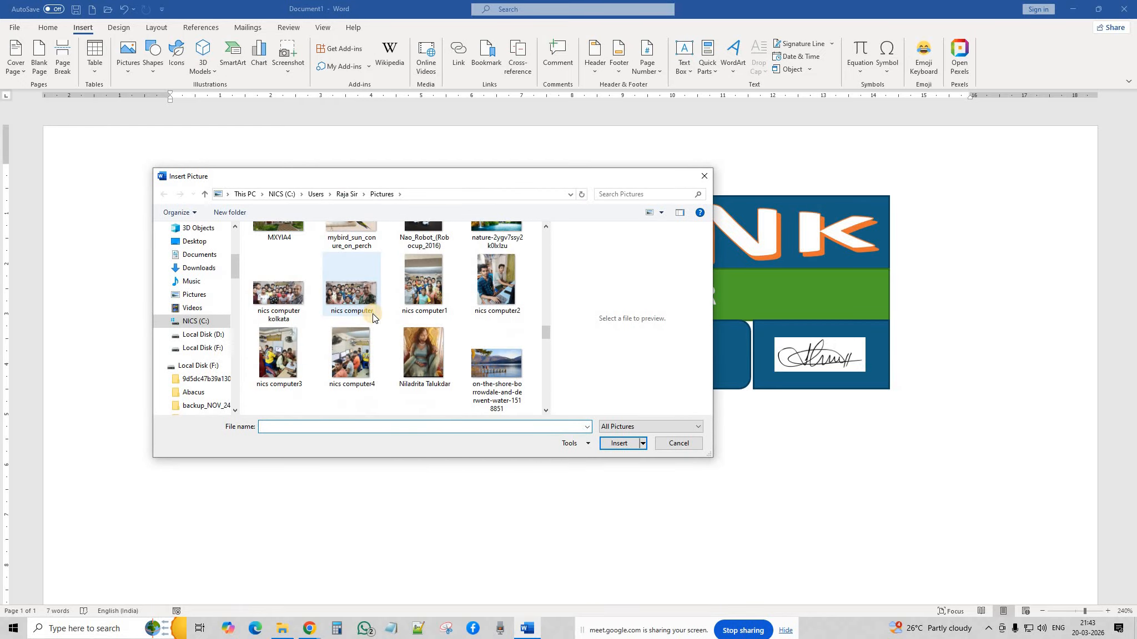
left_click(345, 294)
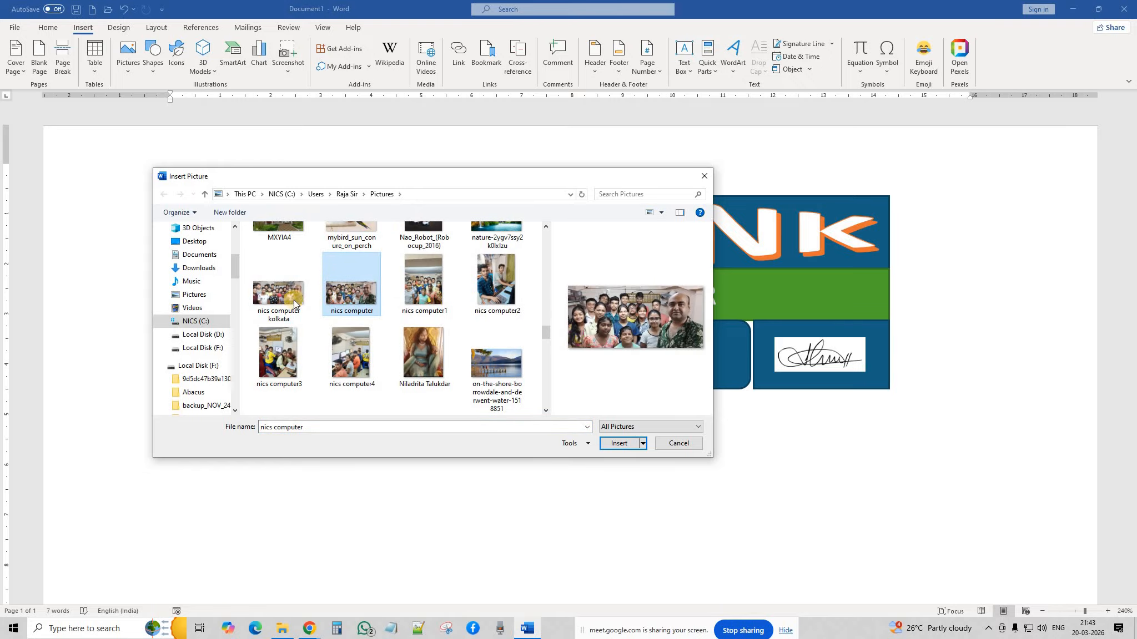
left_click(272, 299)
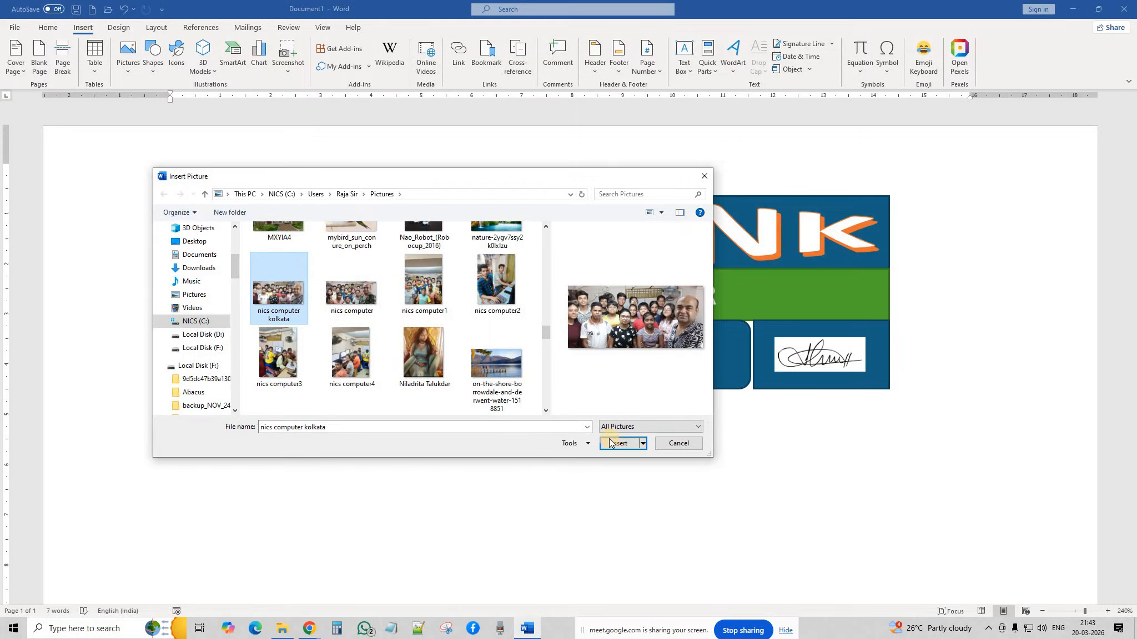
left_click(369, 301)
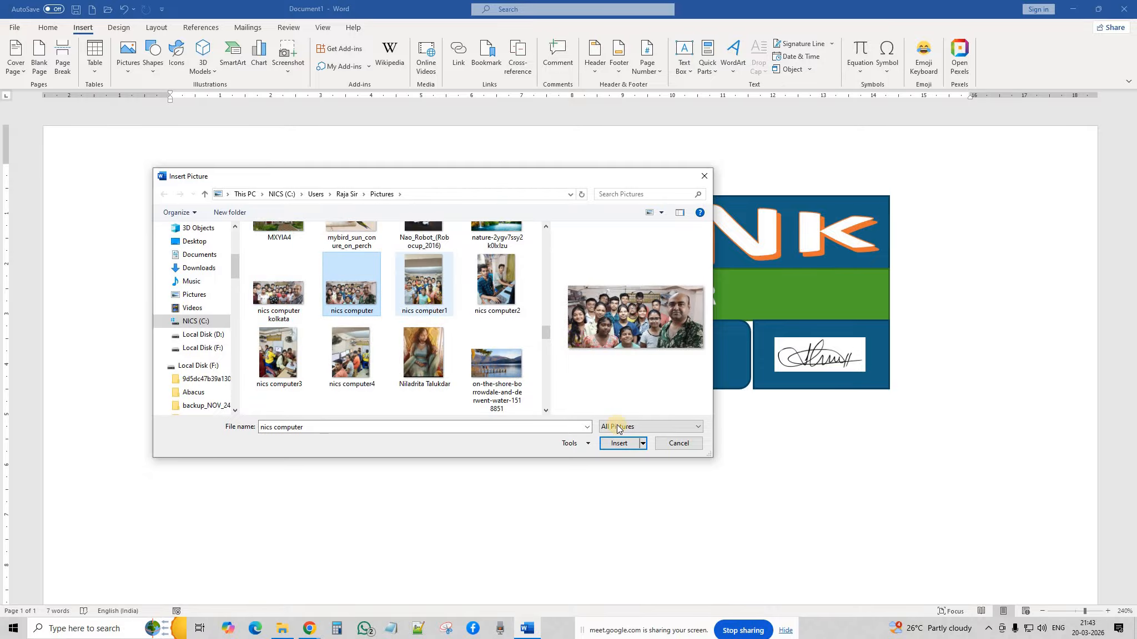
left_click(619, 443)
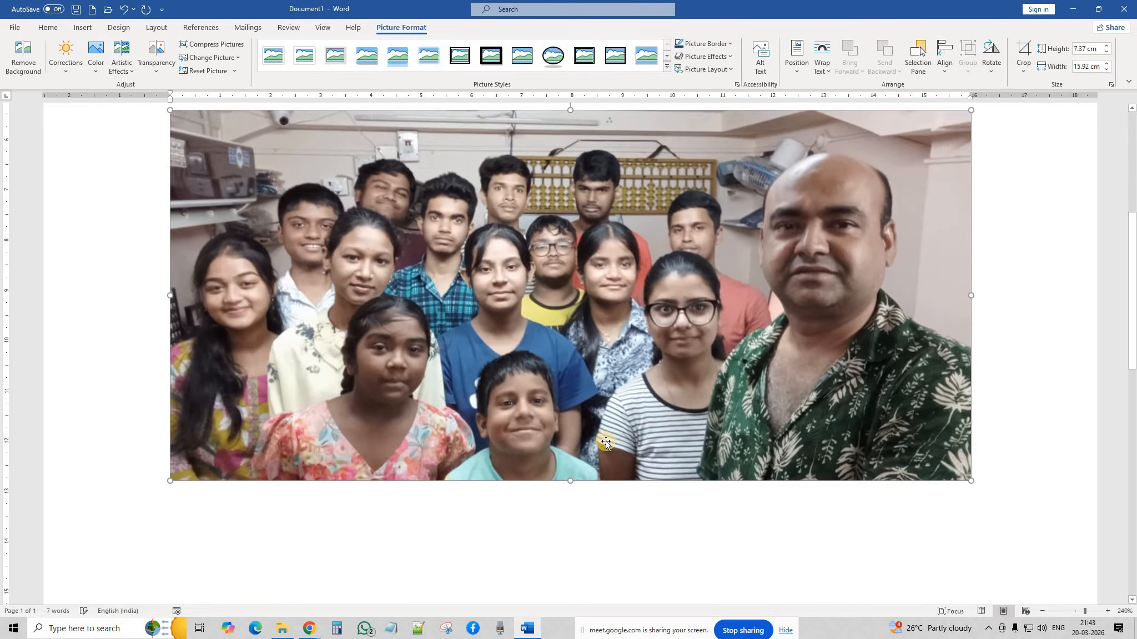
Set the group photo to Tight wrapping, scale it to about 4.1 × 8.86 cm and align it beneath the row of boxes at their left edge.
scroll(598, 430, "up", 1)
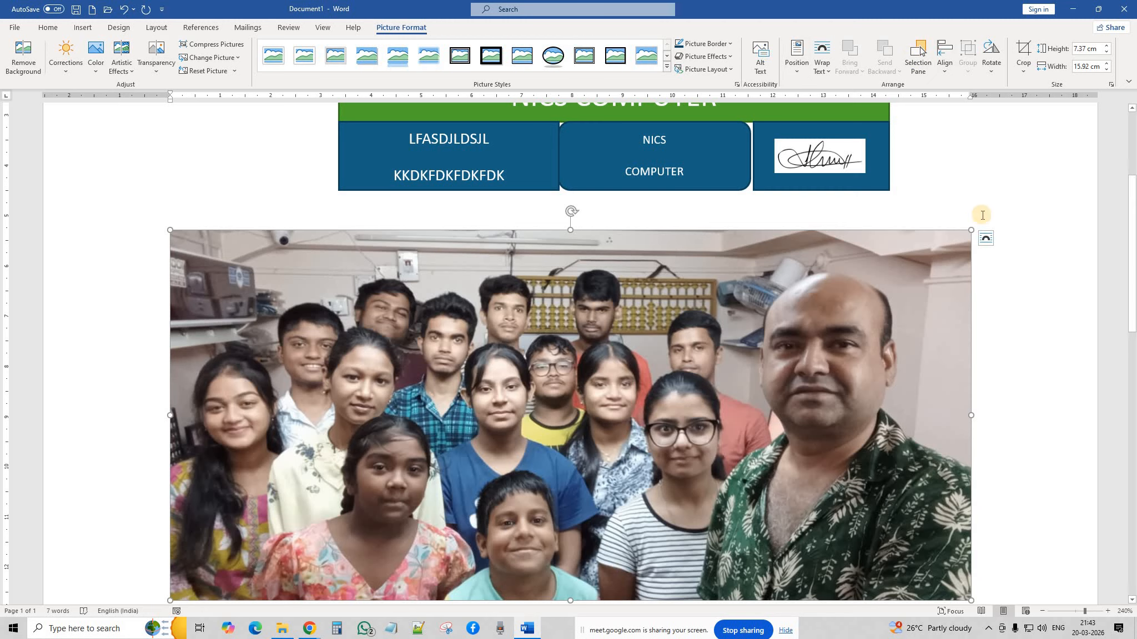
left_click(986, 239)
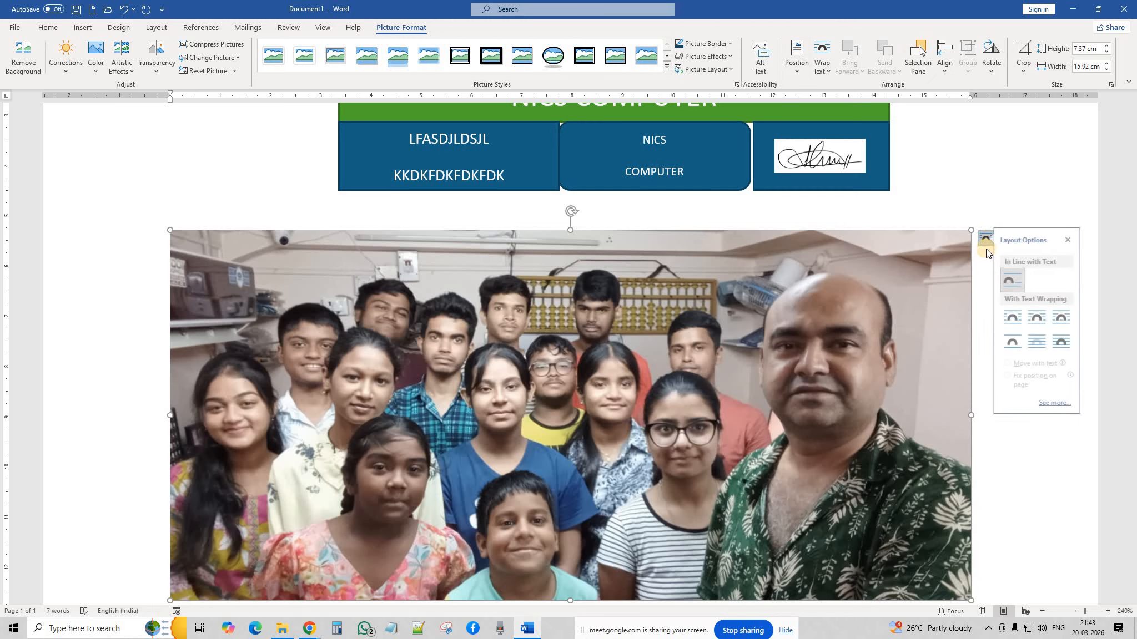
left_click(1043, 317)
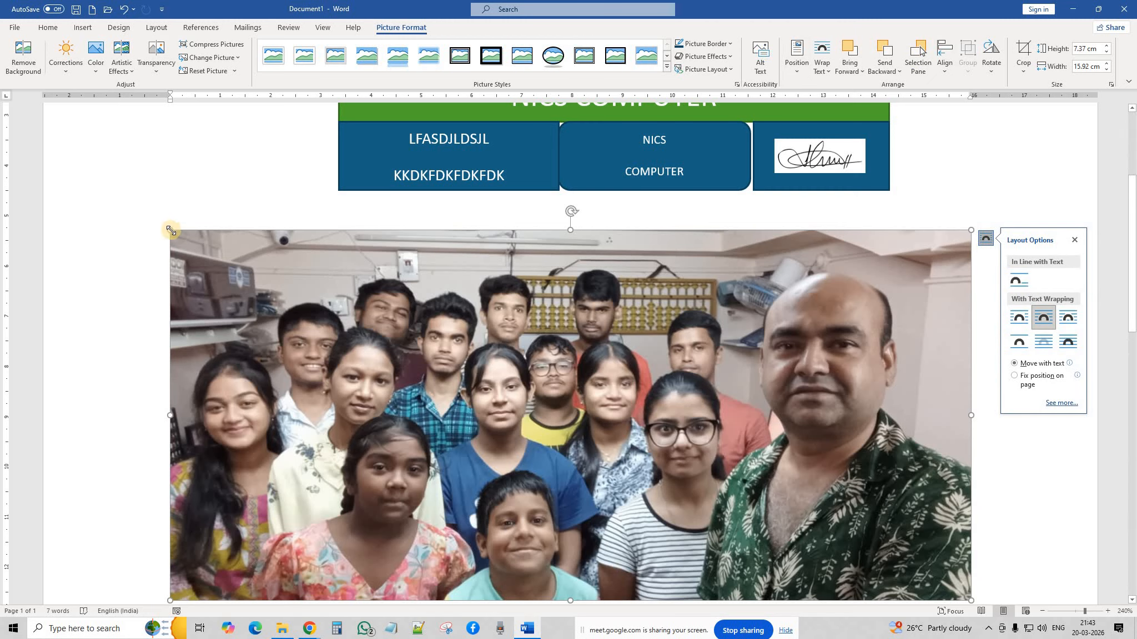
left_click_drag(170, 230, 402, 184)
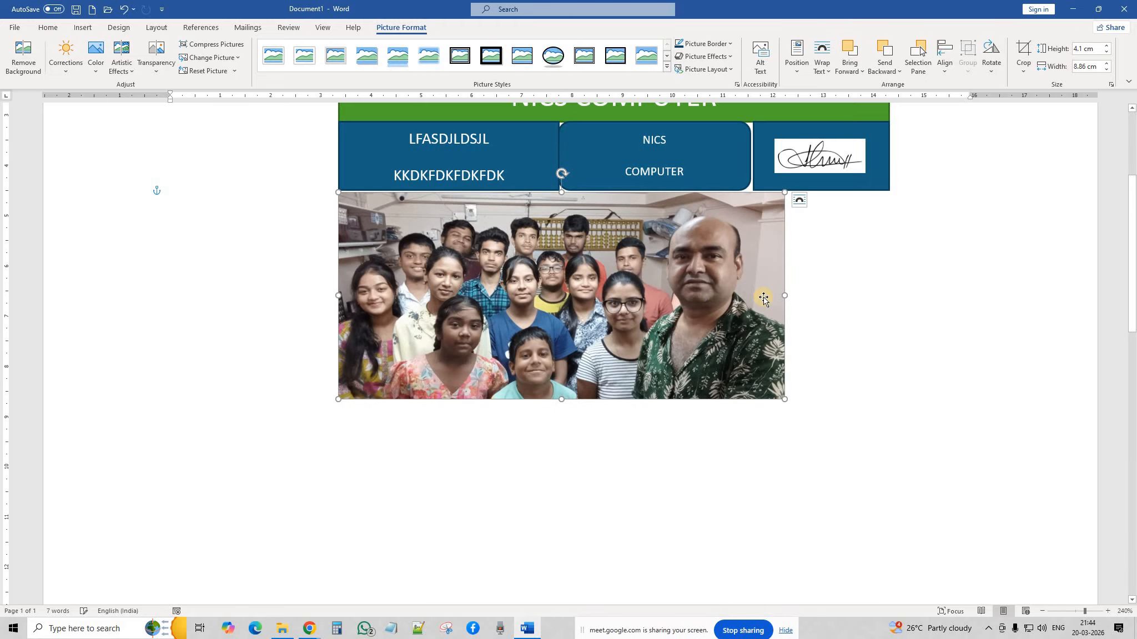
Stretch the group photo to the banner's full width of 10.94 cm and a height of about 6.62 cm.
left_click_drag(781, 295, 888, 312)
left_click_drag(613, 400, 602, 492)
left_click_drag(600, 534, 599, 533)
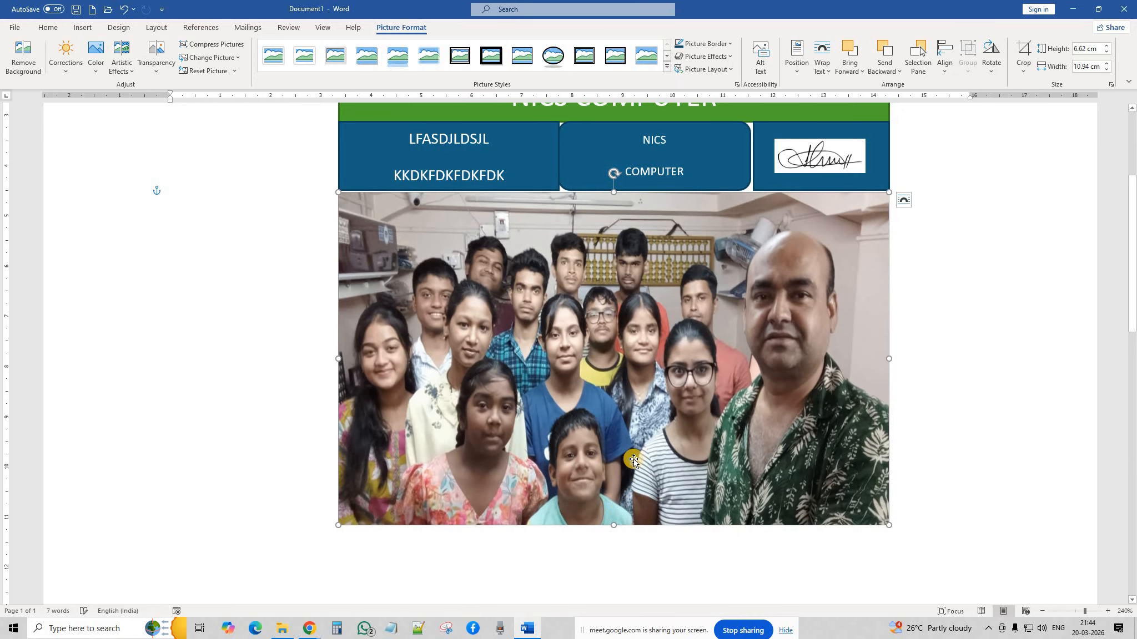
Draw a rectangle about 2.21 cm high and 10.94 cm wide directly beneath the group photo, spanning the banner's full width.
scroll(632, 460, "up", 2)
scroll(633, 459, "down", 4)
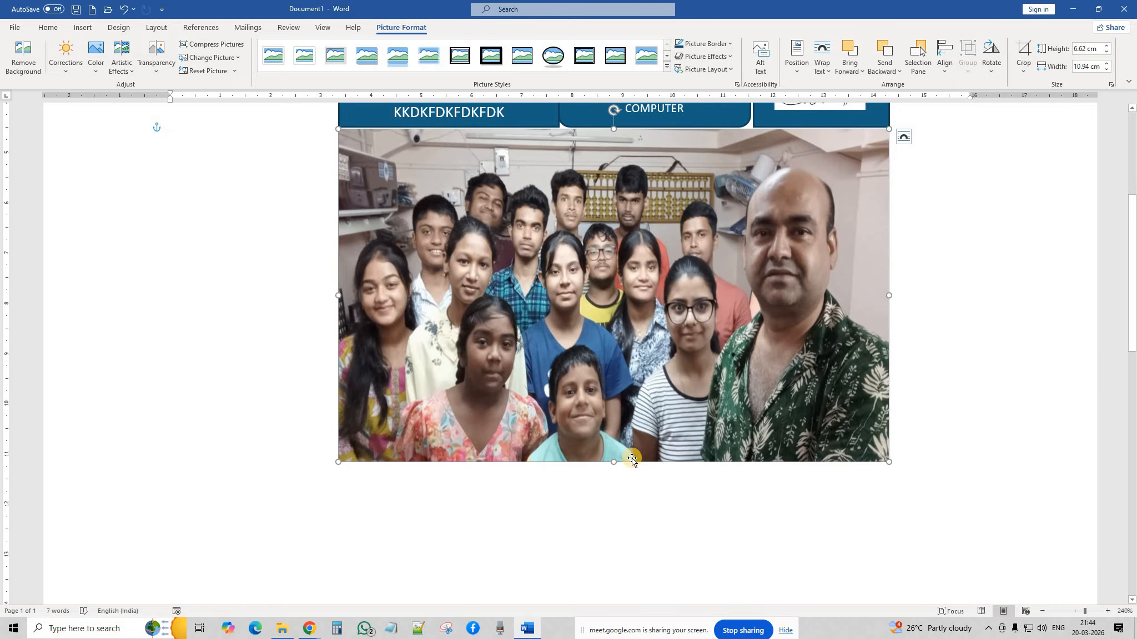
left_click(82, 27)
left_click(153, 65)
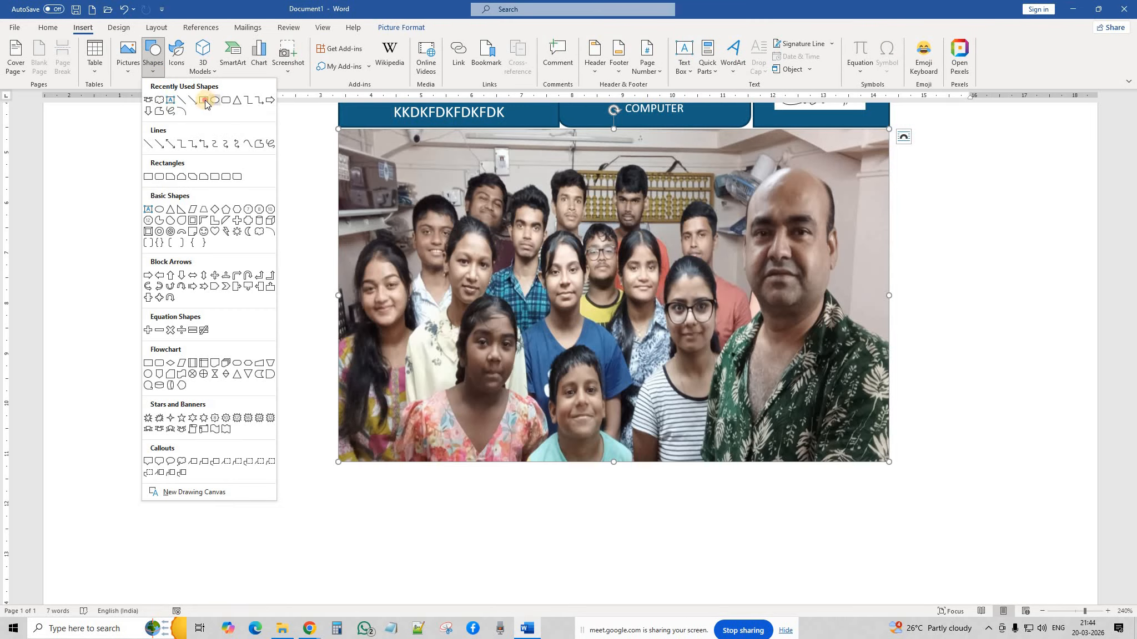
left_click(208, 100)
scroll(485, 395, "down", 8)
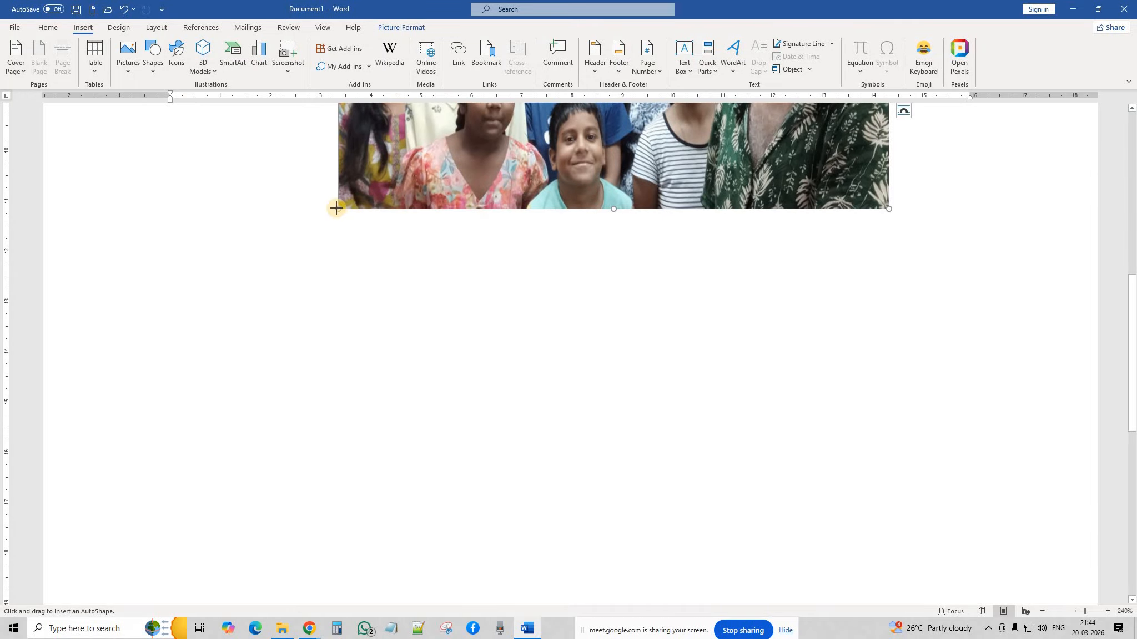
left_click_drag(338, 209, 888, 320)
Zoom the page out to 180% and review the banner layout from the TP-LINK heading down to the rectangle beneath the photo.
scroll(601, 414, "up", 13)
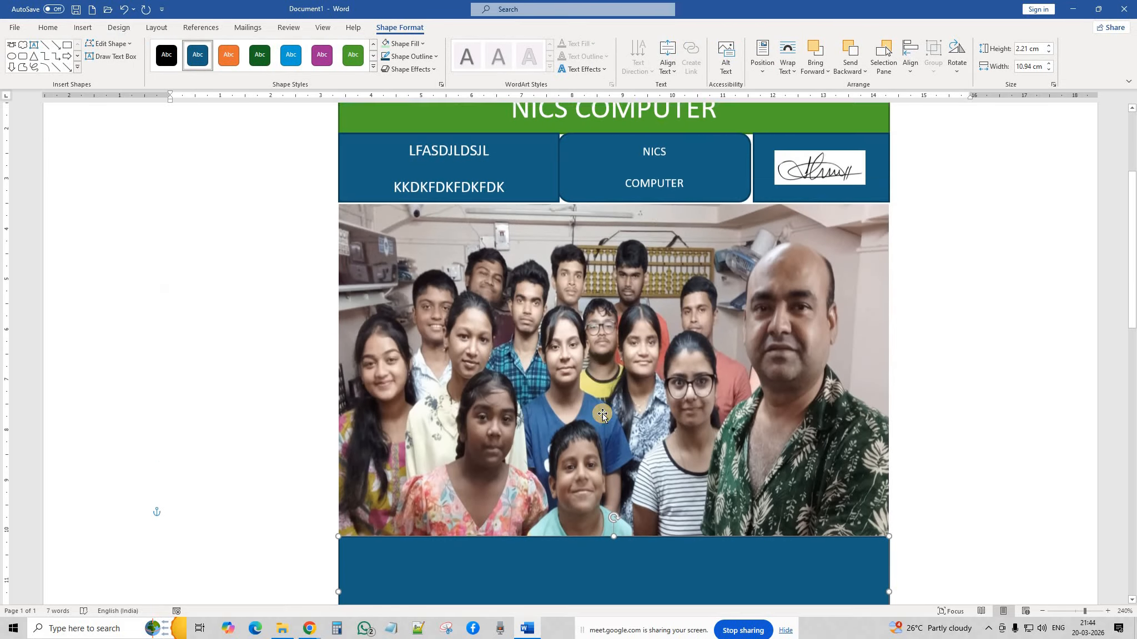
left_click(1042, 611)
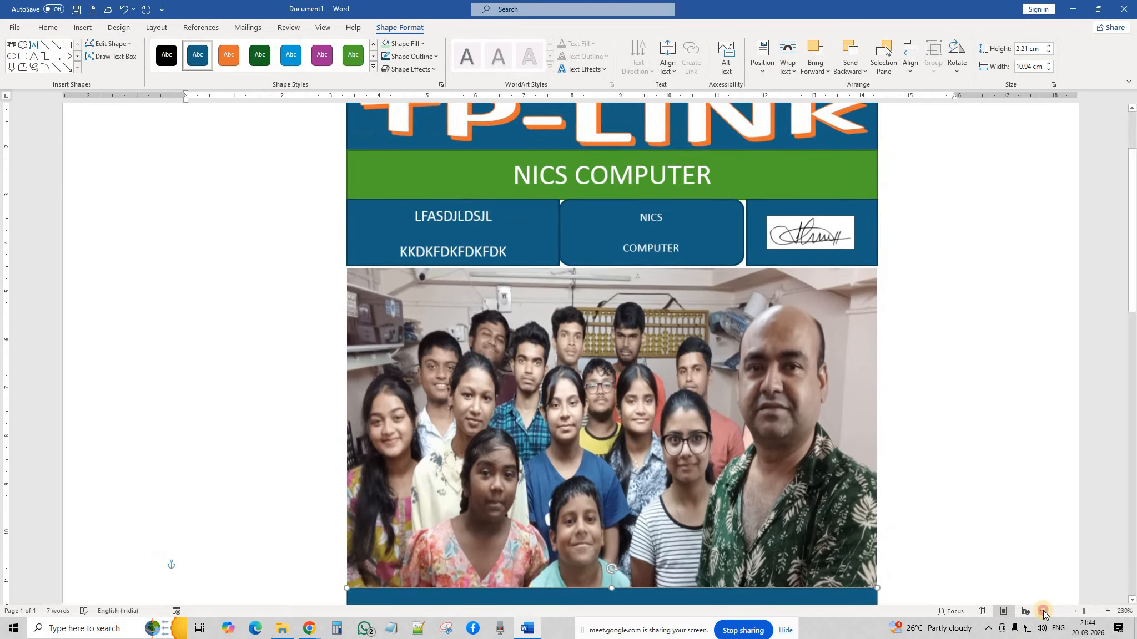
left_click(1042, 611)
left_click(1042, 611)
left_click(1043, 611)
left_click(1043, 611)
left_click(1043, 611)
scroll(887, 510, "down", 2)
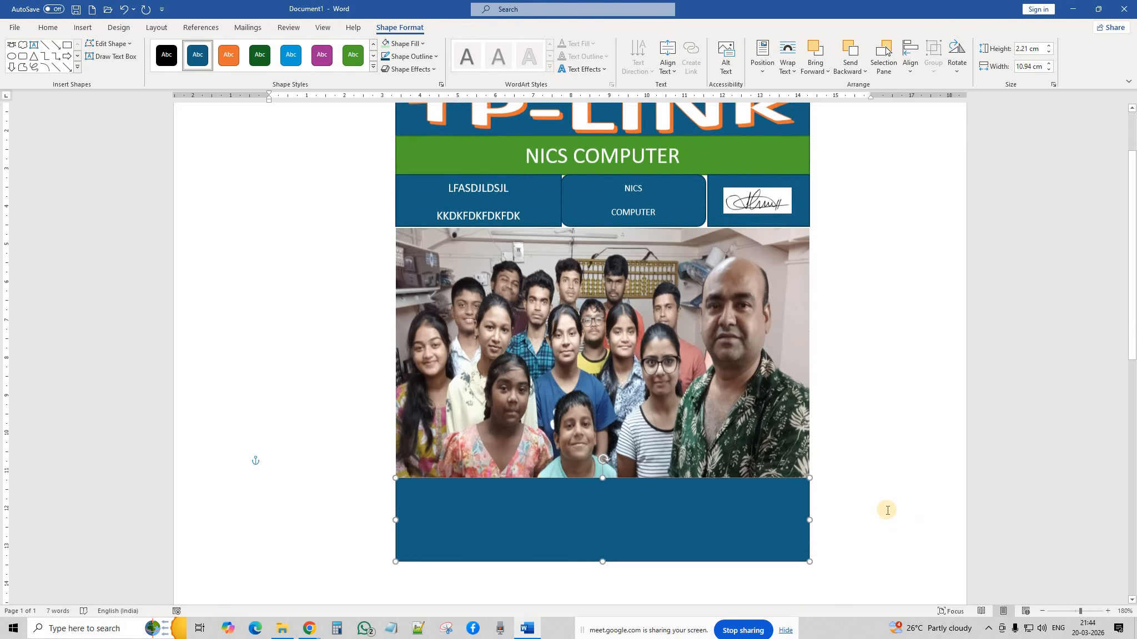
scroll(886, 510, "up", 1)
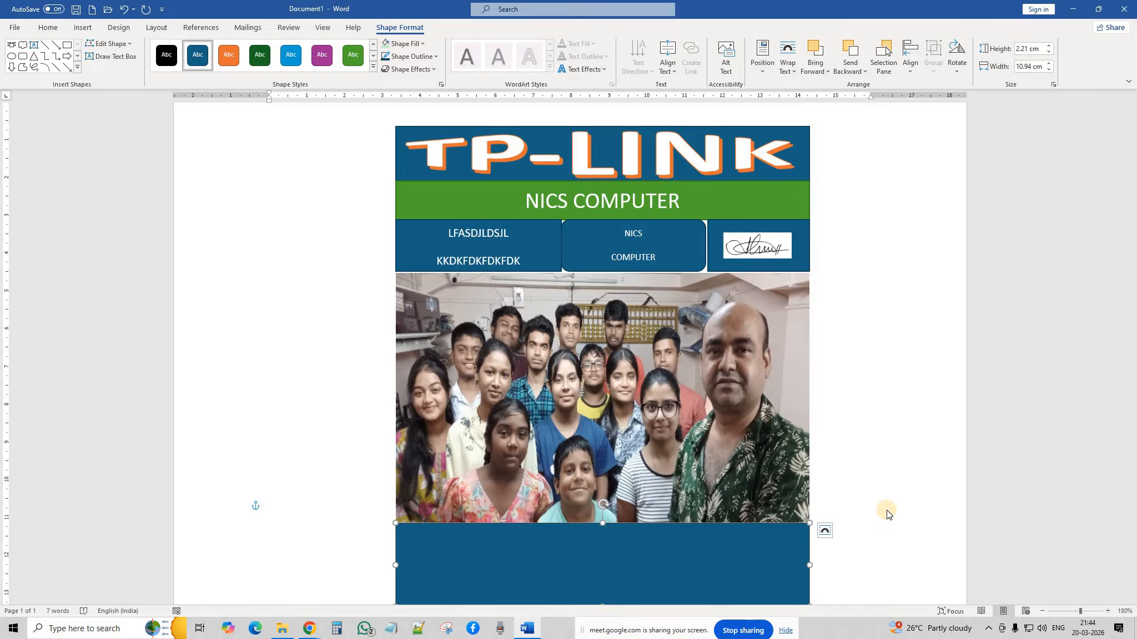
Switch to the Google Meet call in the Chrome browser.
mouse_move(309, 629)
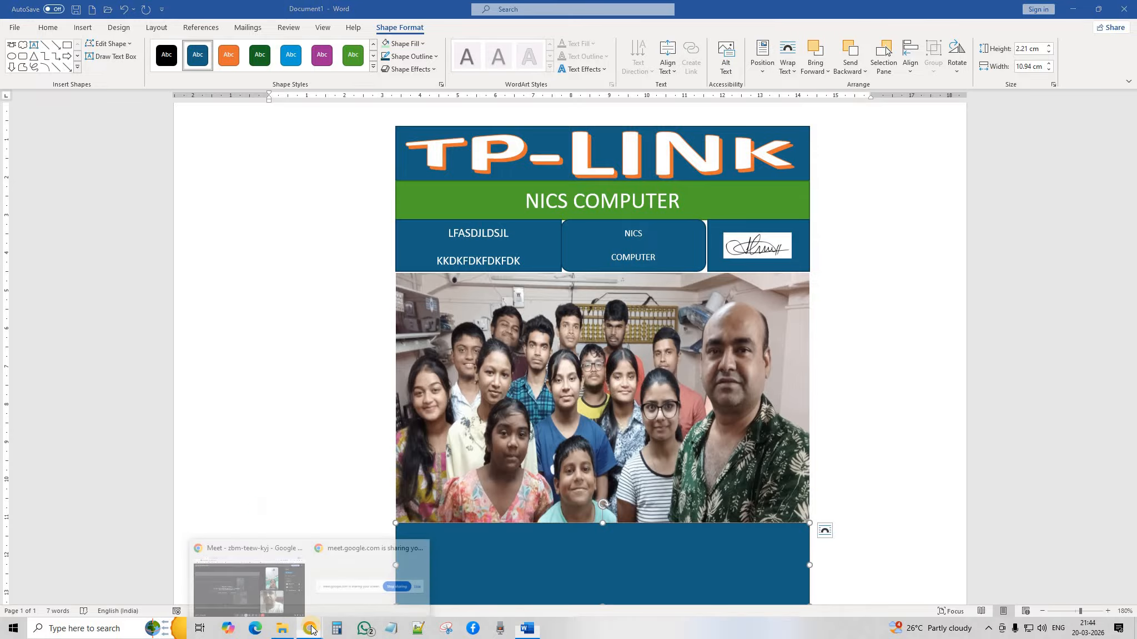
left_click(255, 547)
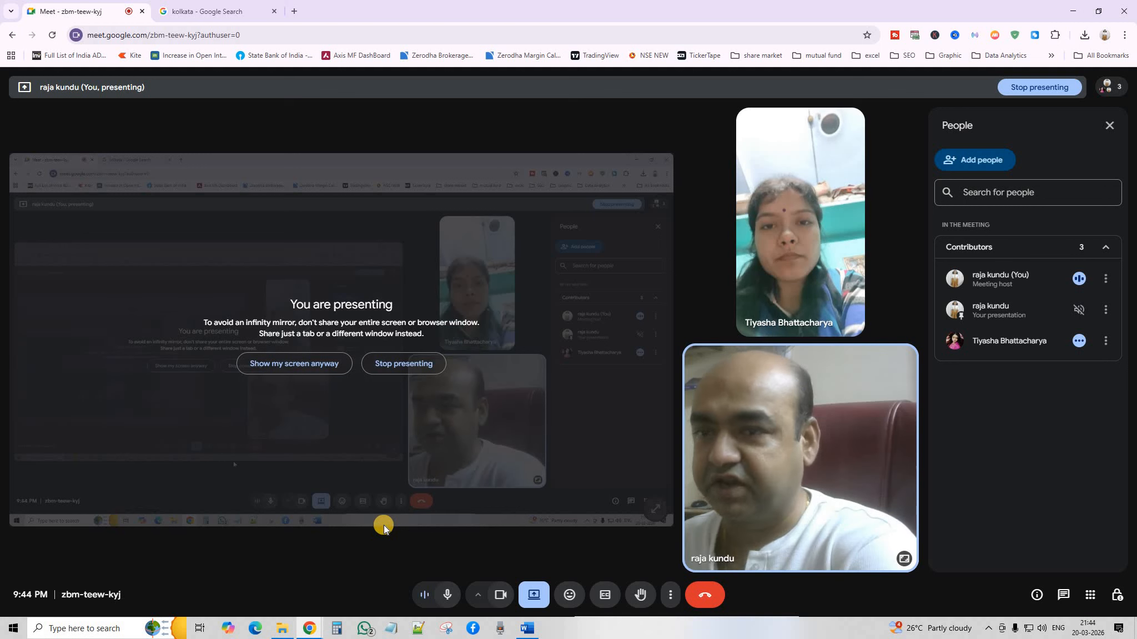